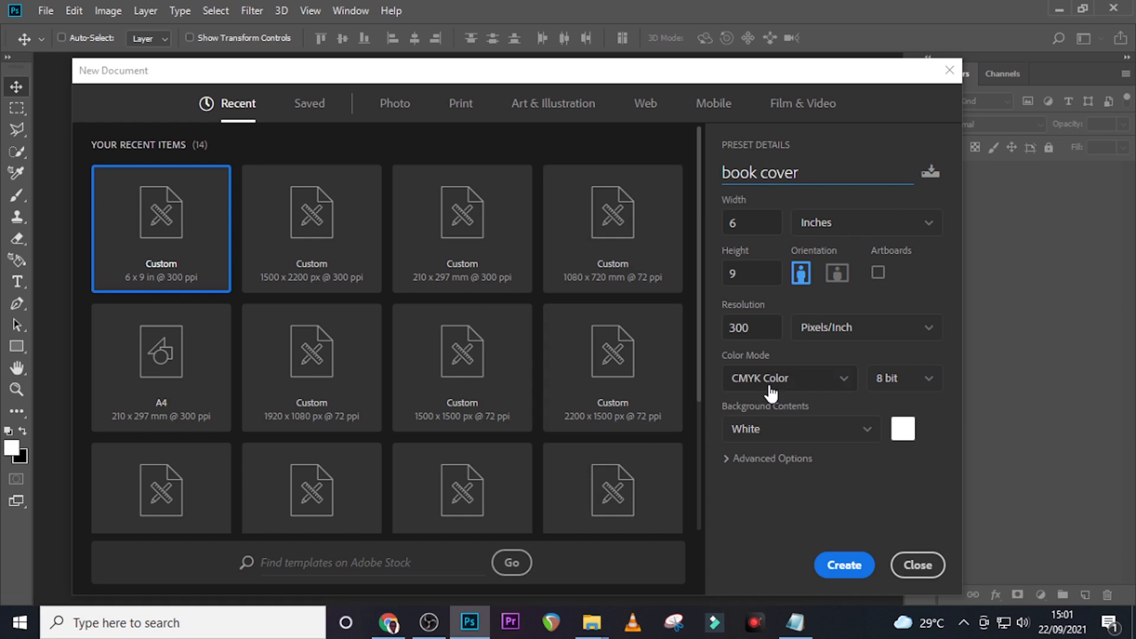
Keep CMYK Color, set the background contents to black (000000), and create the 6 x 9 inch book cover document
left_click(771, 382)
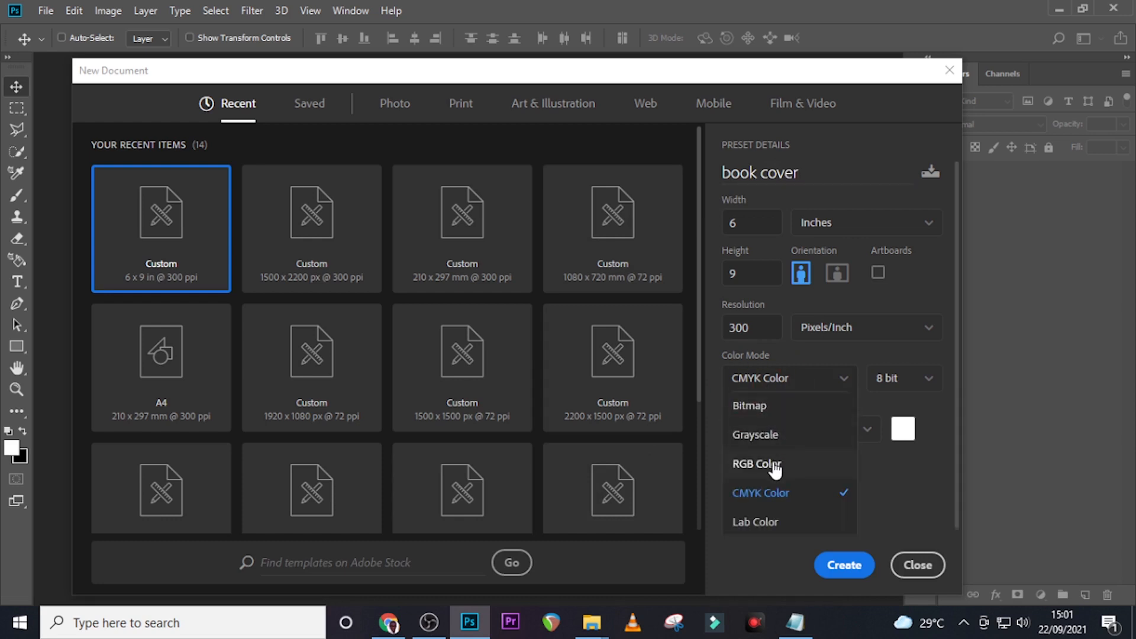
left_click(777, 498)
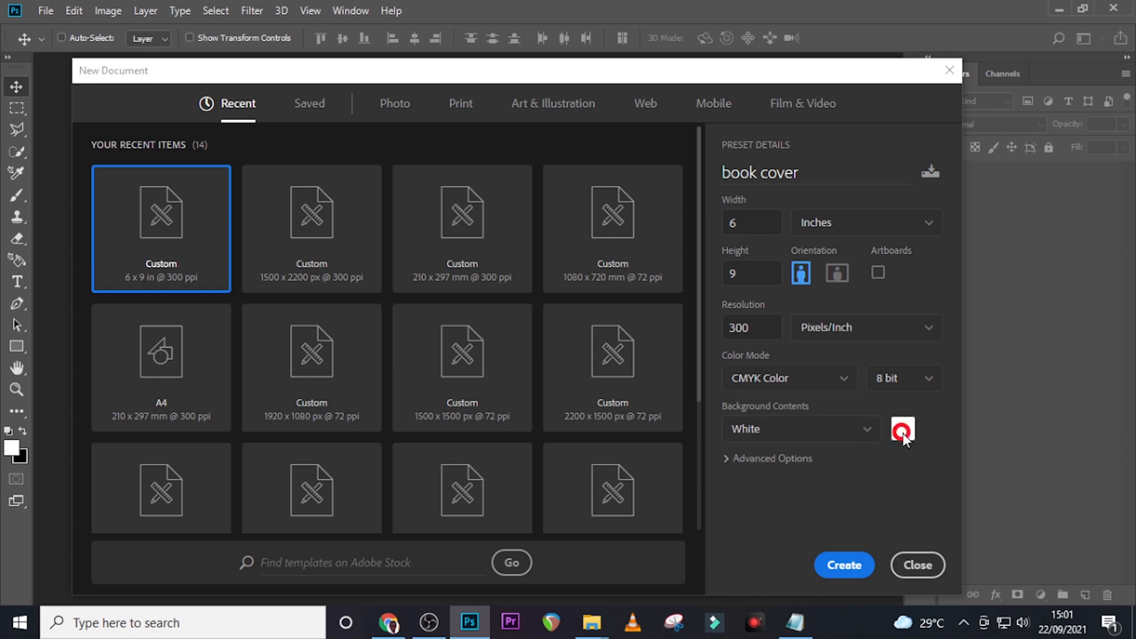
left_click(903, 428)
mouse_move(836, 401)
left_mouse_down()
mouse_move(654, 413)
mouse_move(619, 453)
left_mouse_up()
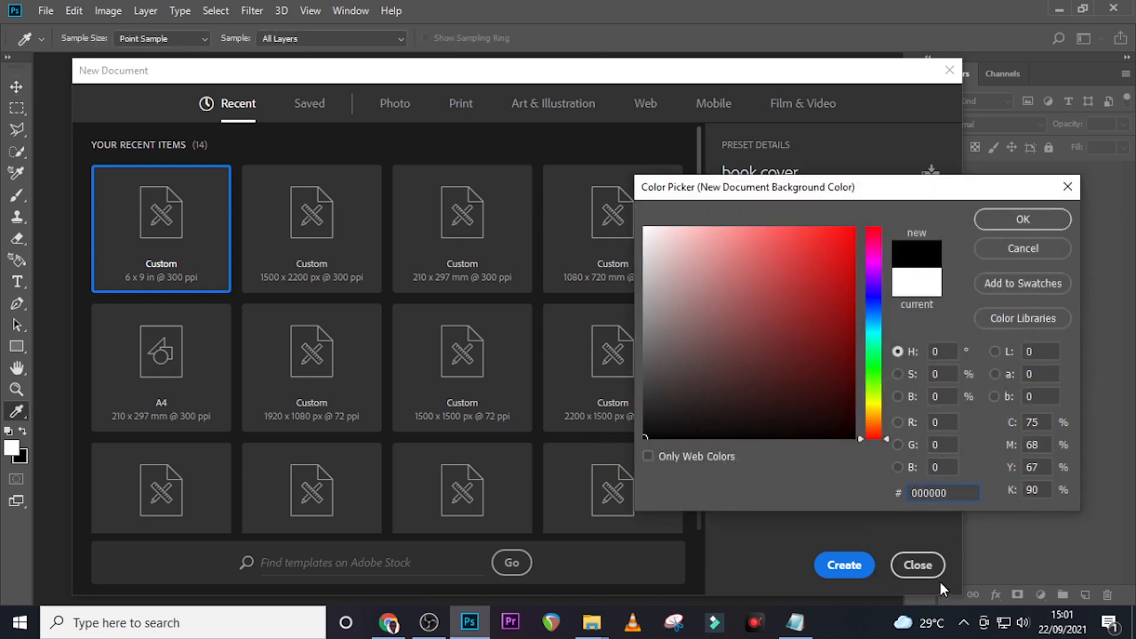
left_click(1024, 219)
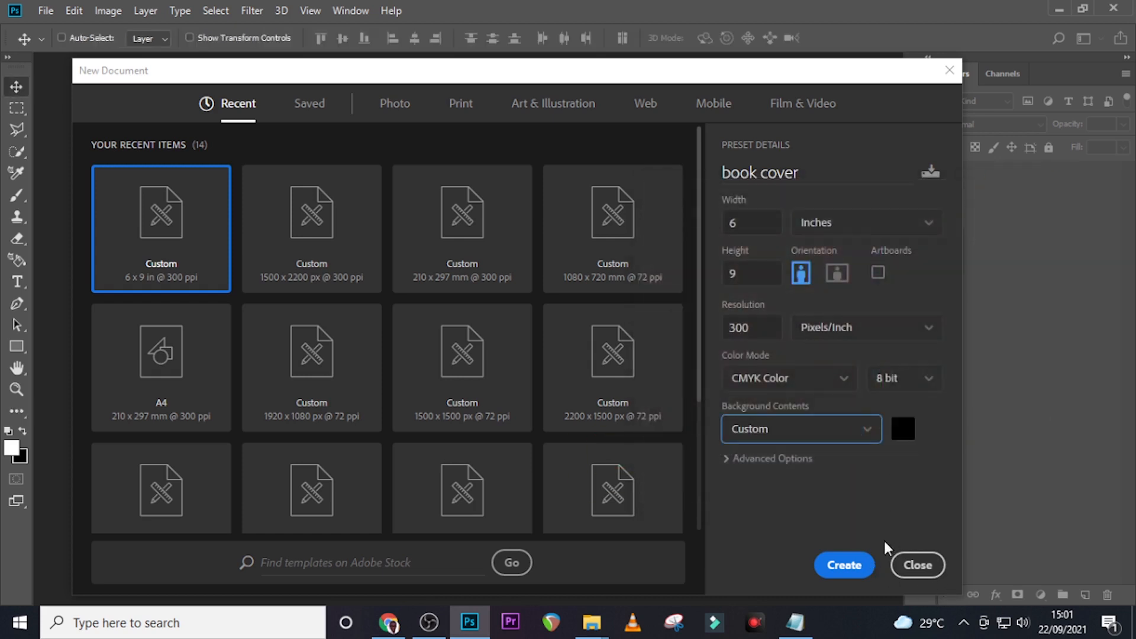
left_click(847, 565)
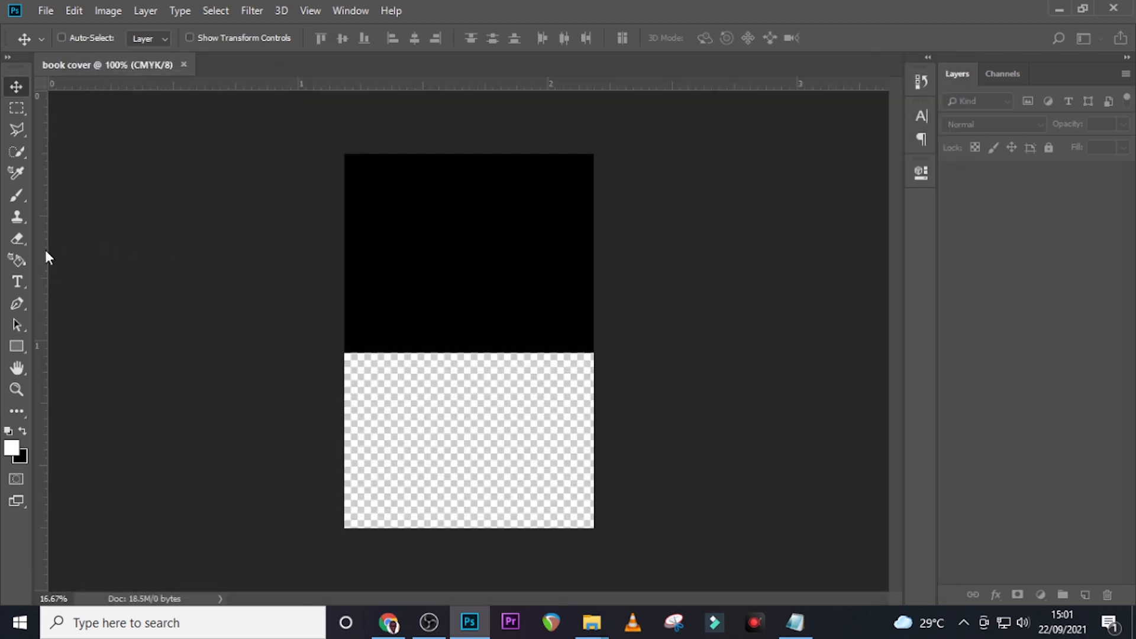
Add margin guides about 0.2 inches inside all four page edges, plus vertical and horizontal guides through the page centre
left_click_drag(43, 317, 352, 316)
left_click_drag(40, 338, 585, 393)
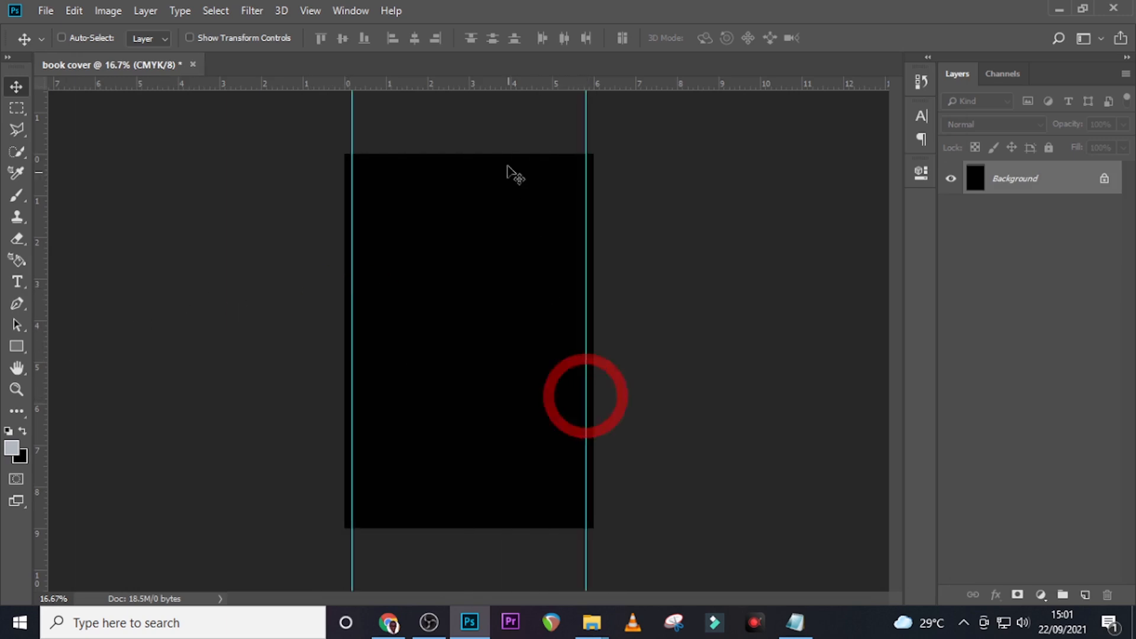
left_click_drag(516, 84, 517, 160)
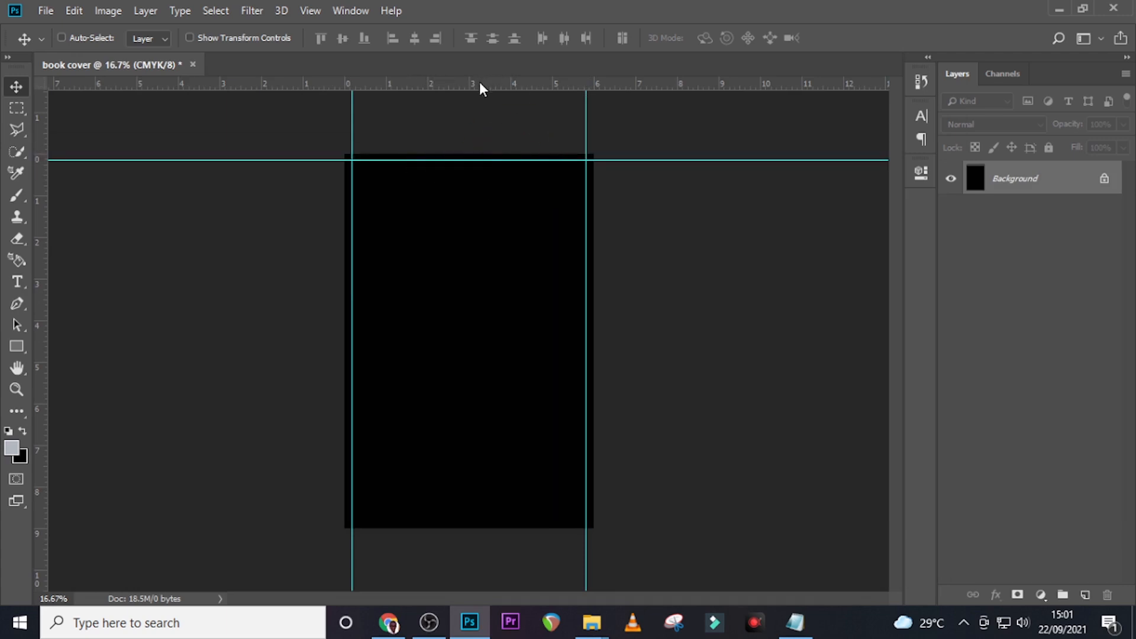
left_click_drag(479, 83, 466, 520)
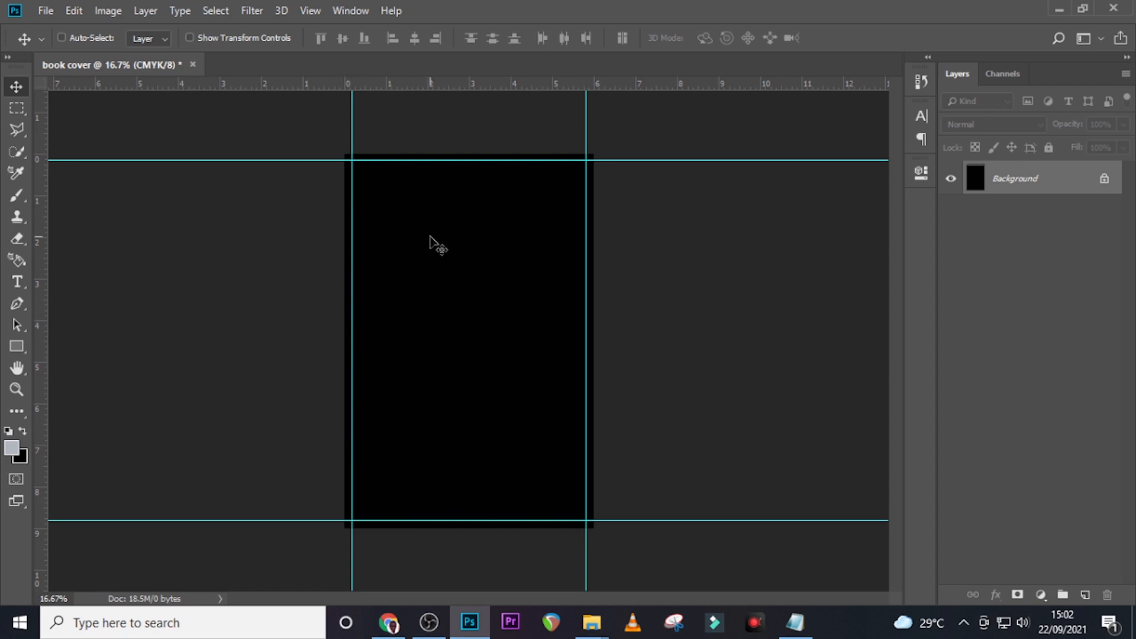
left_click_drag(32, 336, 468, 353)
left_click_drag(472, 86, 478, 337)
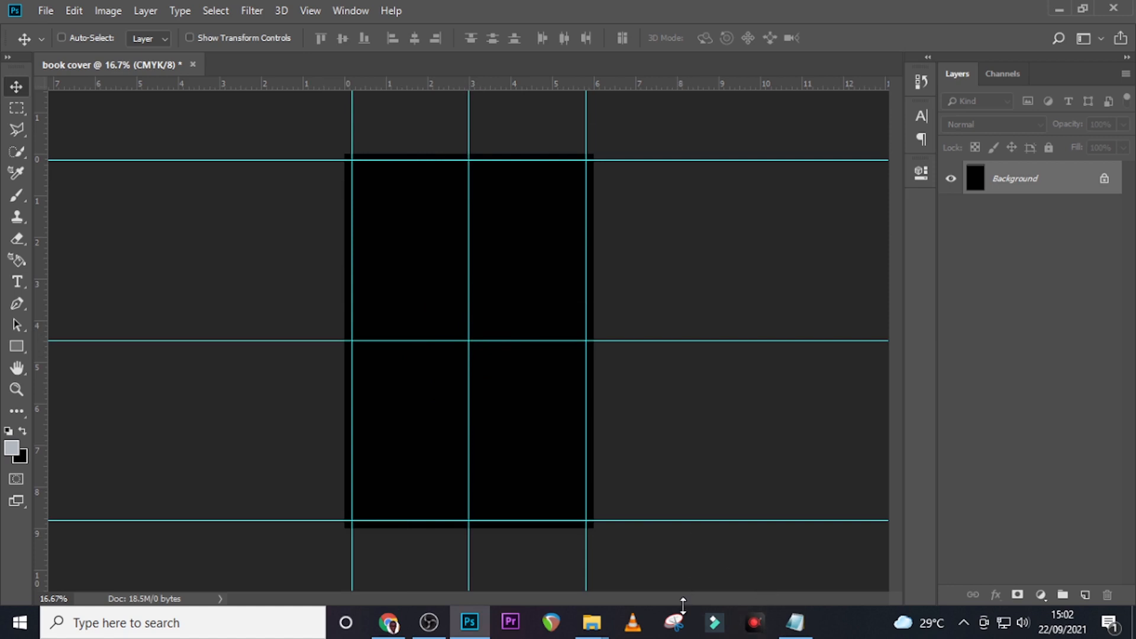
Place the underwater image 614b18400dd33.jpg from the u28 folder into the book cover document
mouse_move(592, 623)
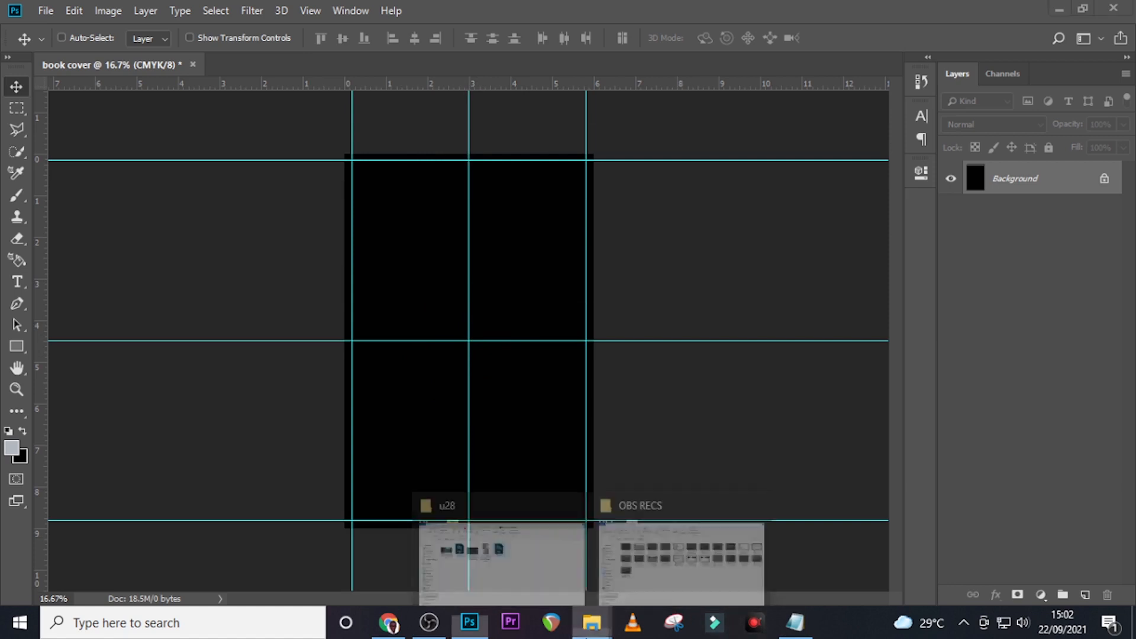
left_click(532, 537)
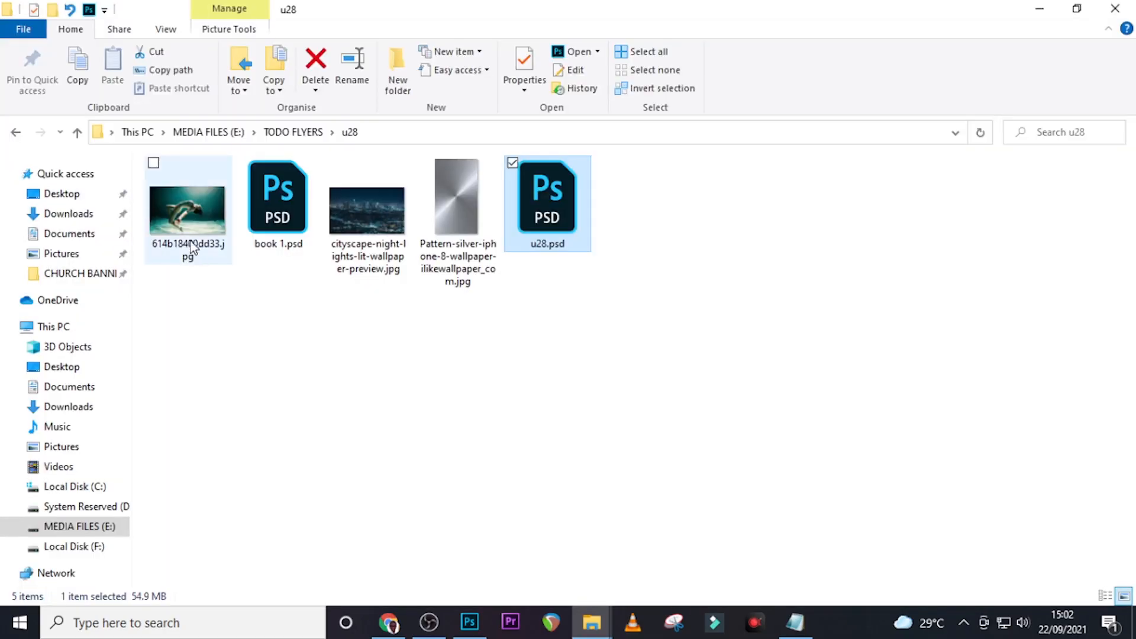
left_click(187, 225)
left_click_drag(462, 609, 462, 432)
Rotate the placed underwater image 90° clockwise and flip it vertically so the swimmer is upright
right_click(512, 326)
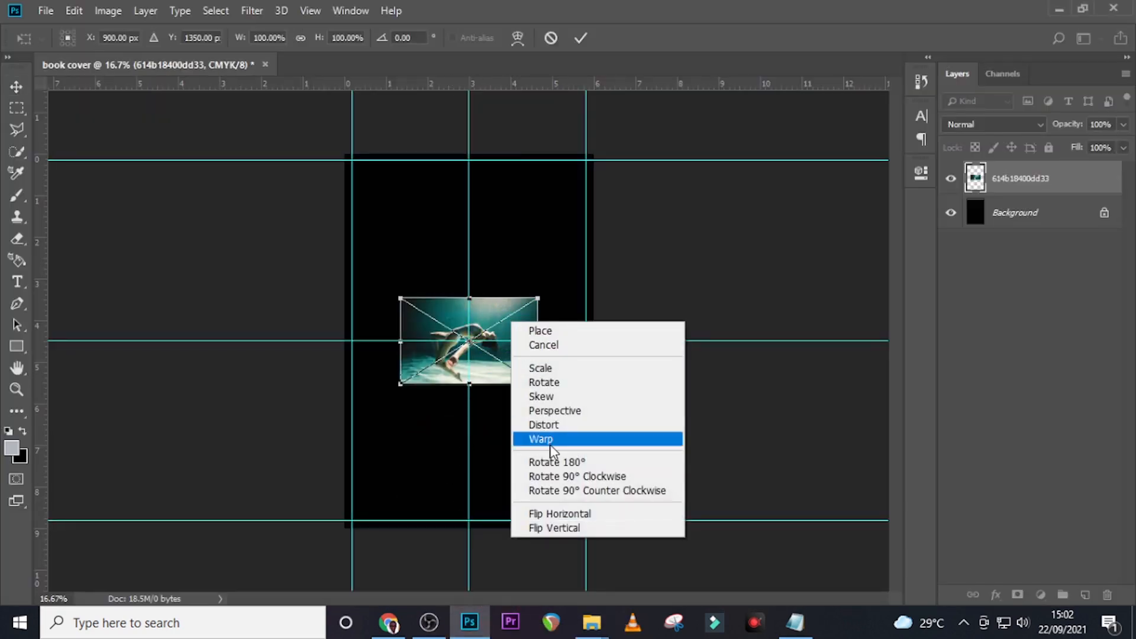
left_click(572, 474)
right_click(483, 355)
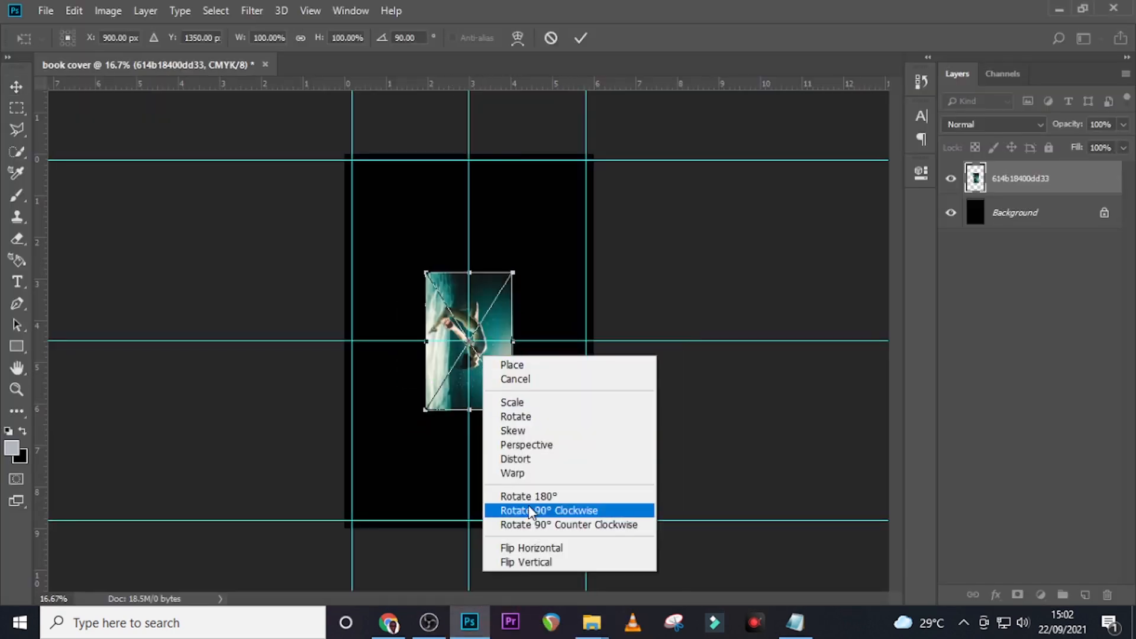
left_click(535, 564)
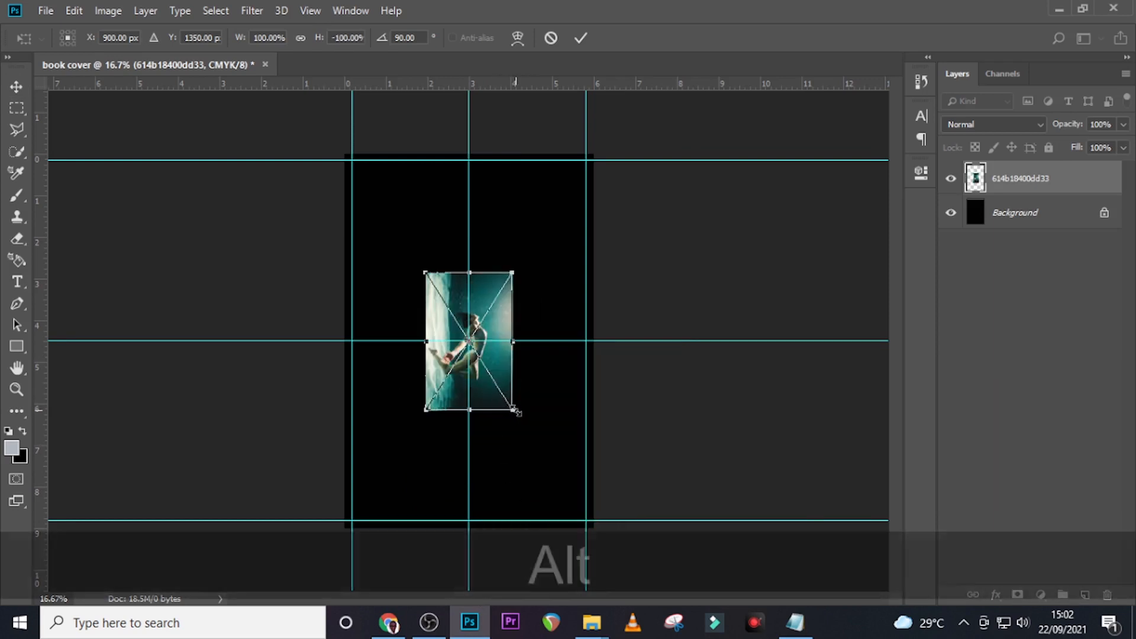
Scale the underwater image to about 287% and position it so it covers the whole page
left_click_drag(516, 411, 585, 535)
key("ctrl+equal")
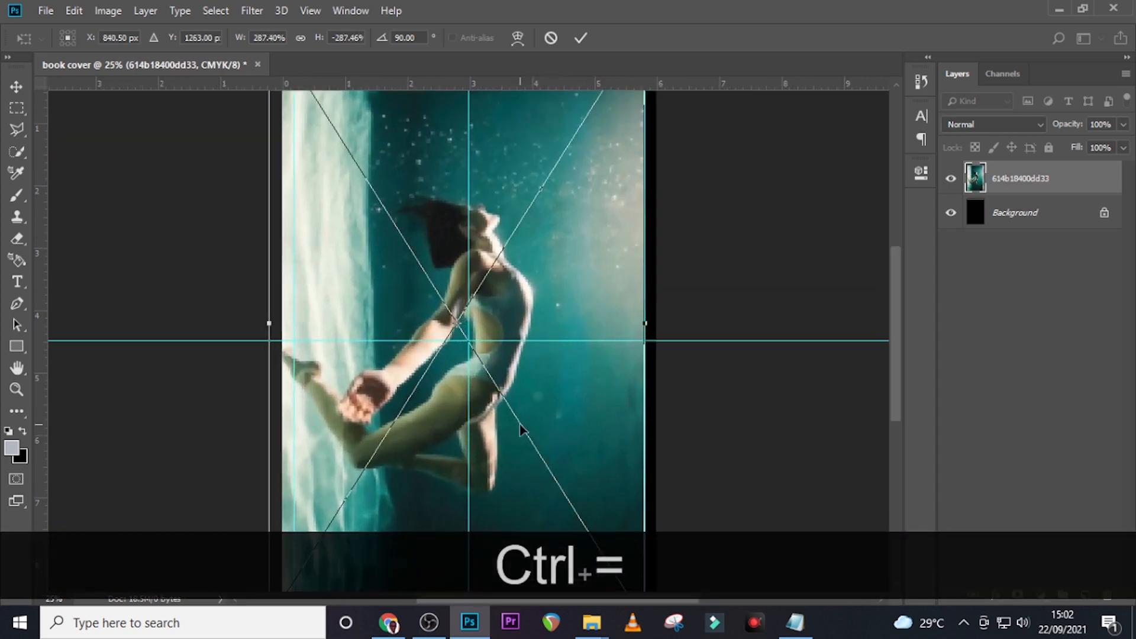
left_click_drag(533, 374, 497, 246)
key("Return")
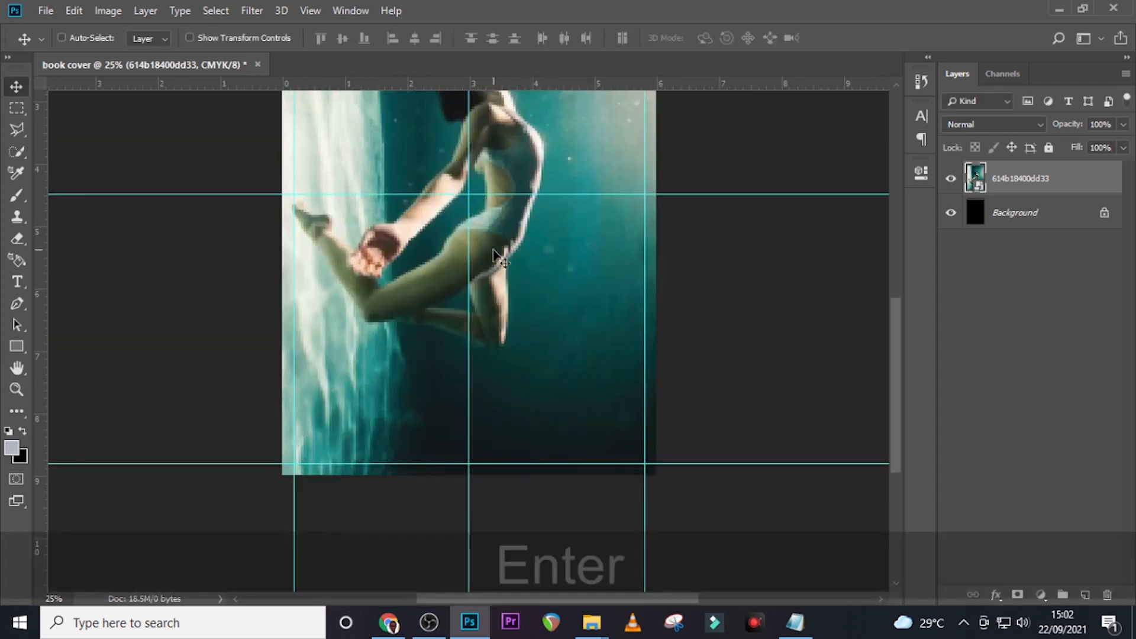
key("ctrl+0")
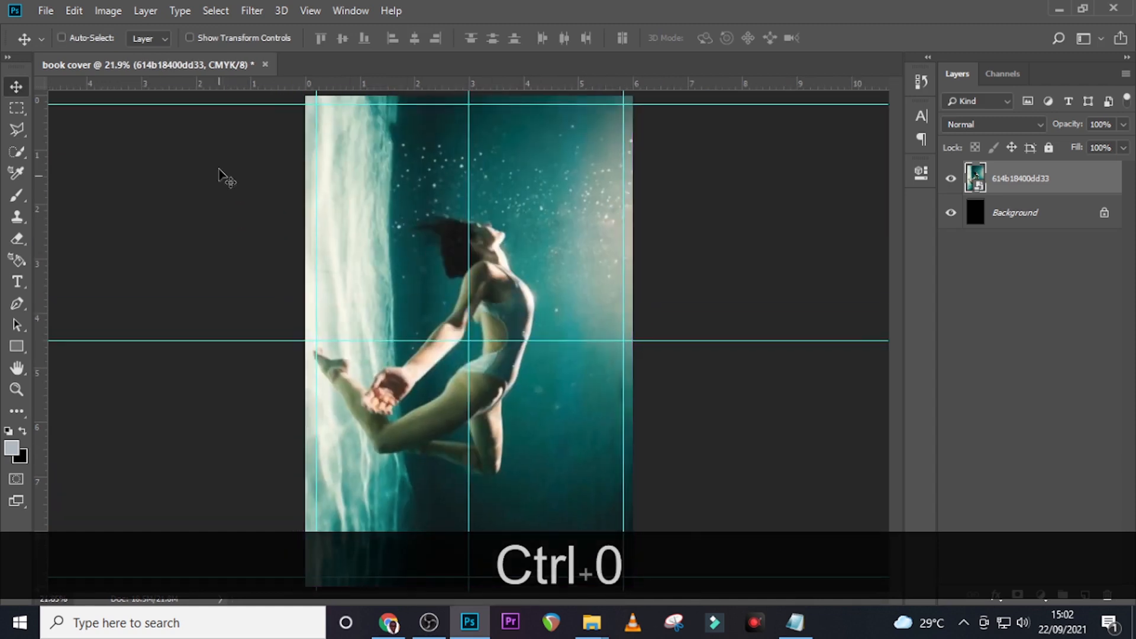
Duplicate the underwater image layer, scale the copy down to about 112%, and align it with the left margin guide
key("ctrl+j")
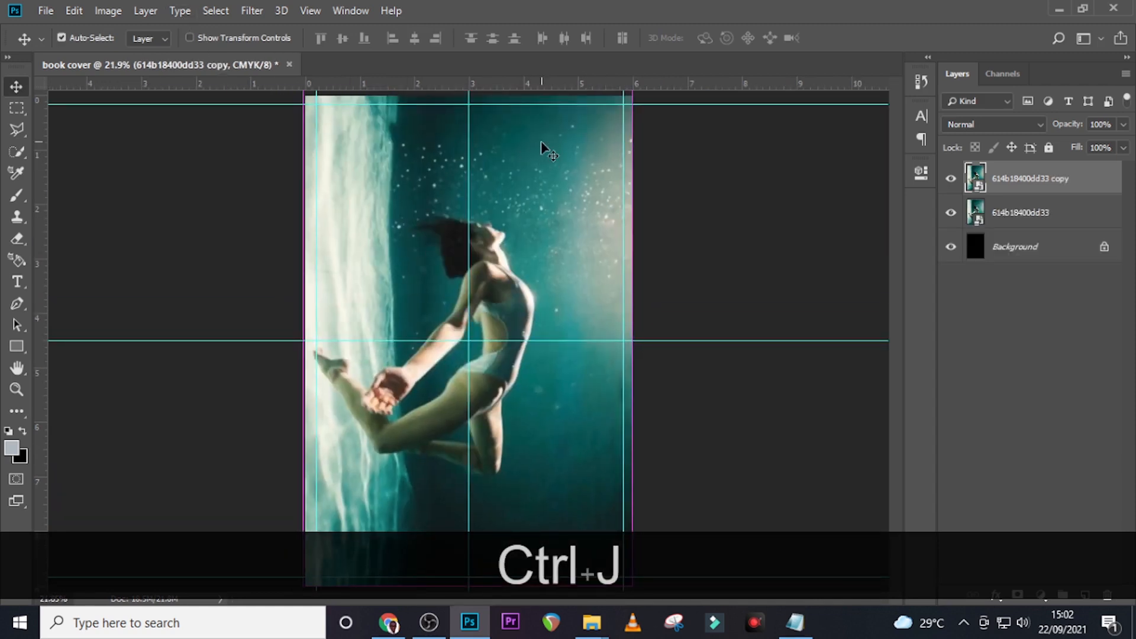
key("ctrl+t")
left_click_drag(631, 583, 555, 400)
left_click_drag(513, 368, 407, 345)
left_click_drag(419, 393, 428, 406)
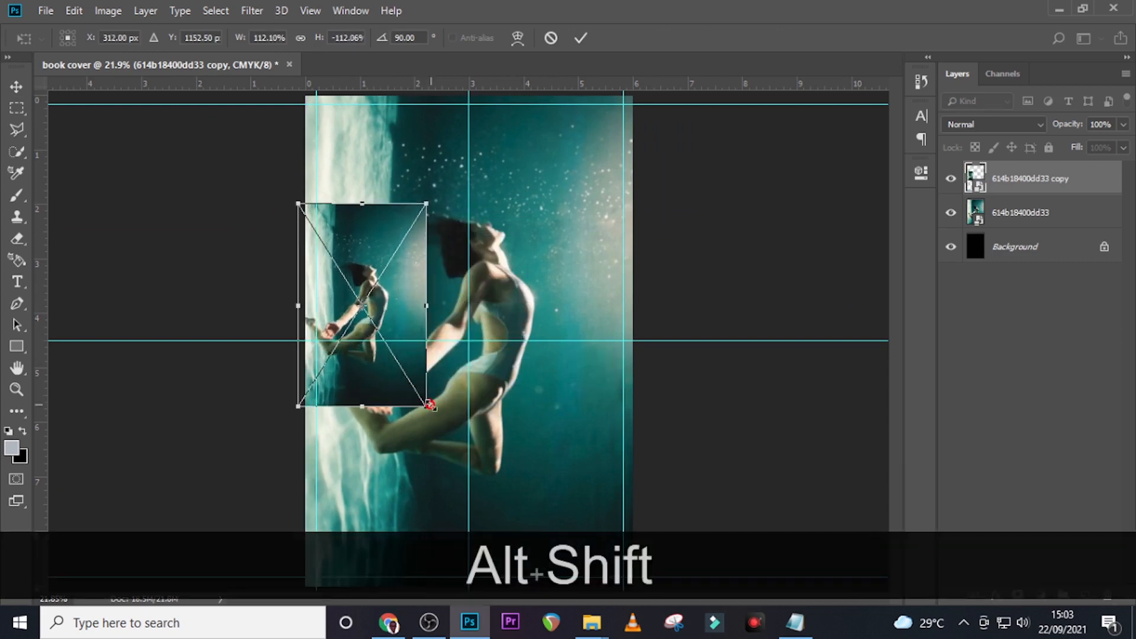
left_click_drag(391, 355, 407, 351)
key("Return")
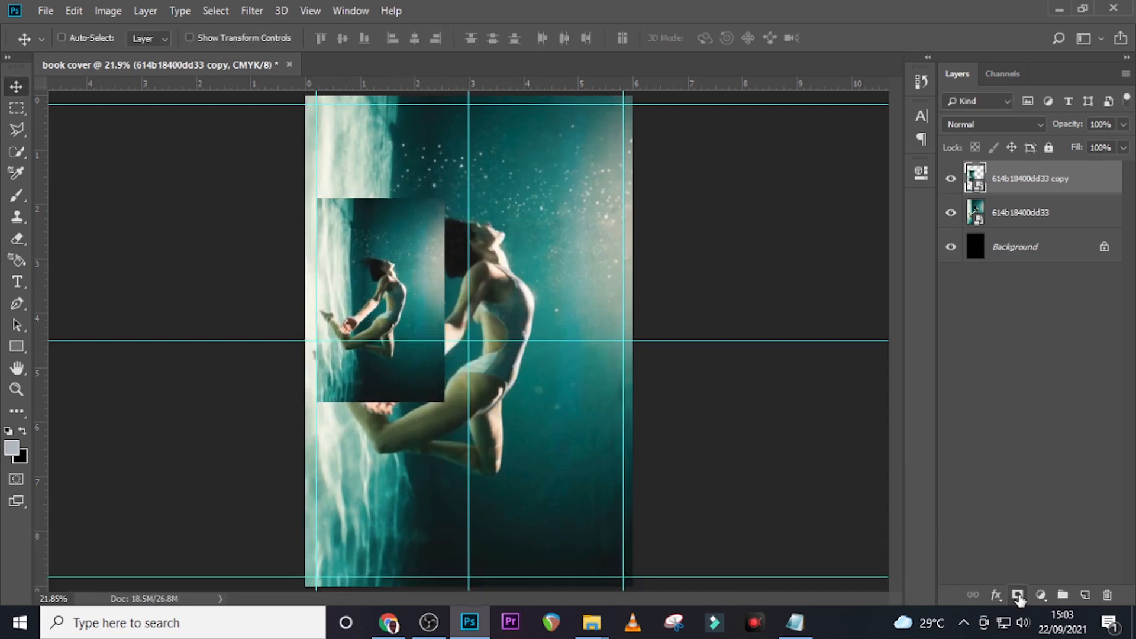
Add a layer mask to the small copy and paint out its top edge with a soft black brush of size 400
left_click(1018, 596)
key("b")
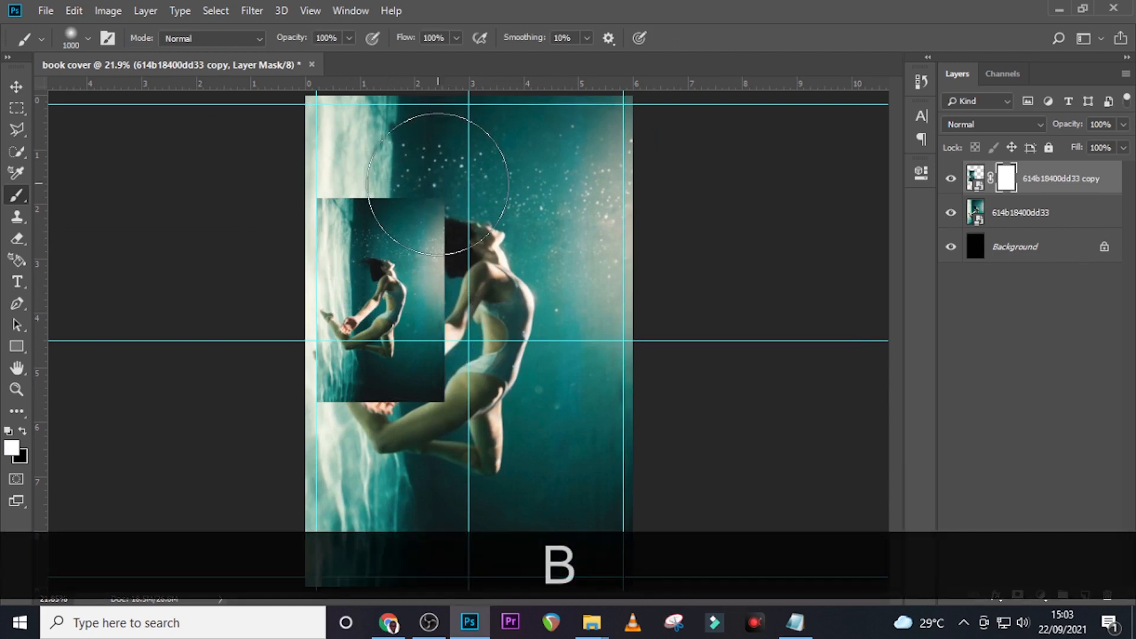
key("bracketleft")
key("bracketleft")
key("bracketleft")
key("bracketleft")
key("bracketleft")
key("bracketleft")
key("bracketleft")
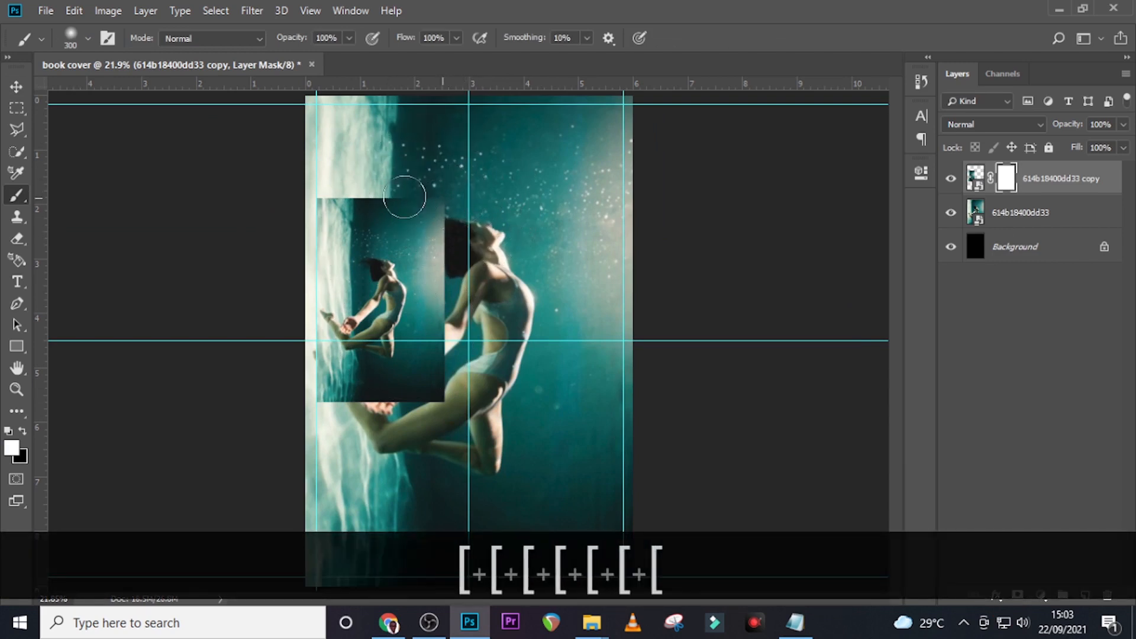
left_click(304, 197)
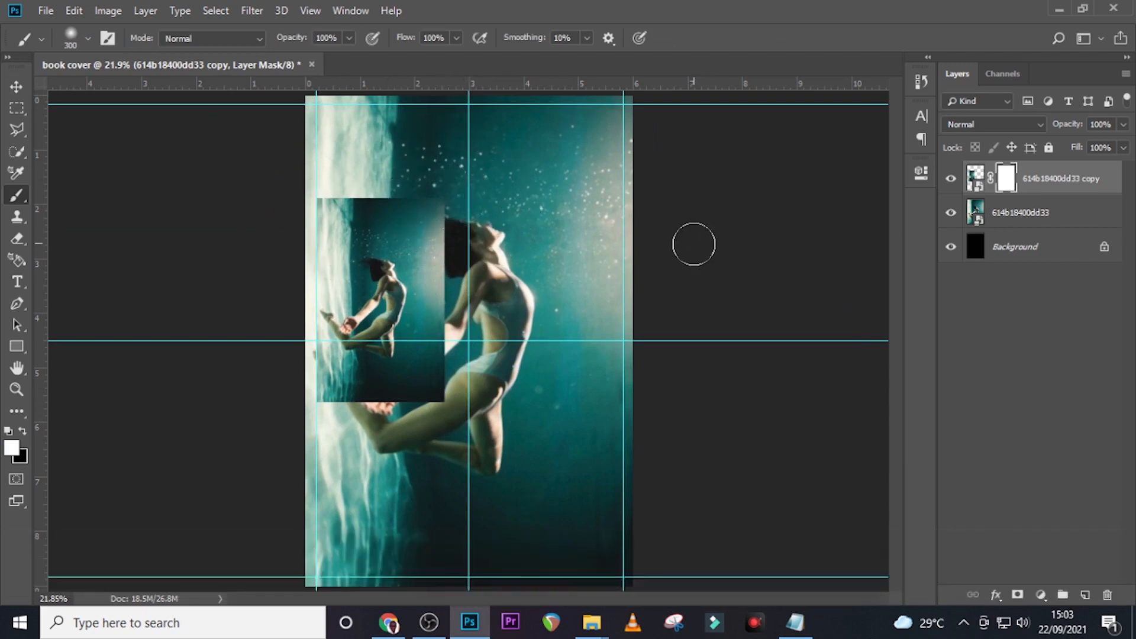
key("b")
key("bracketright")
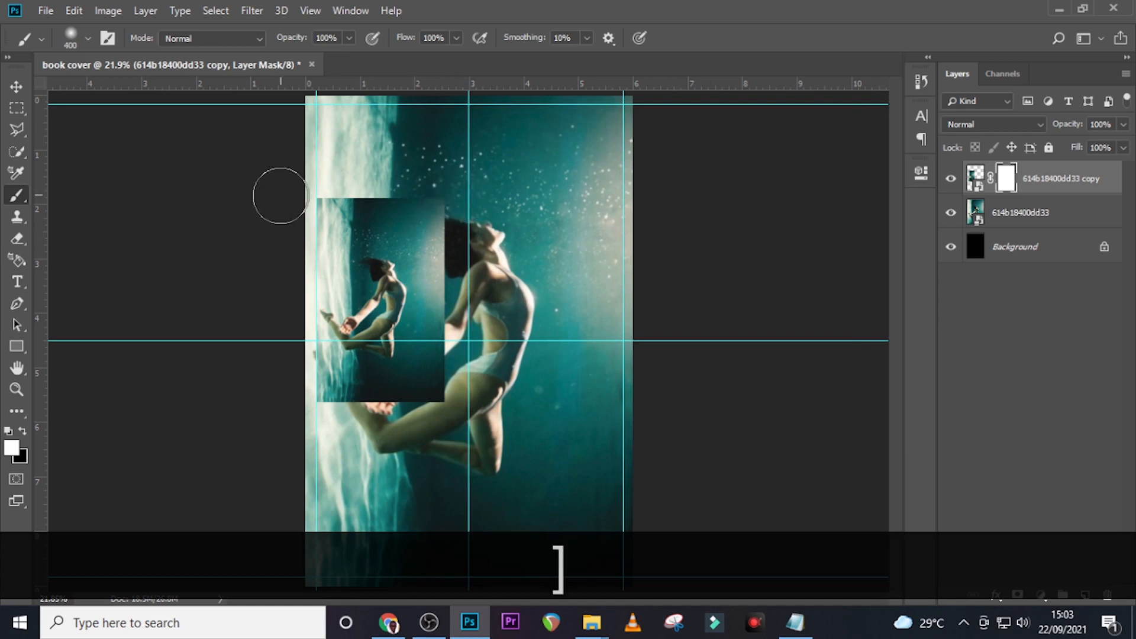
key("x")
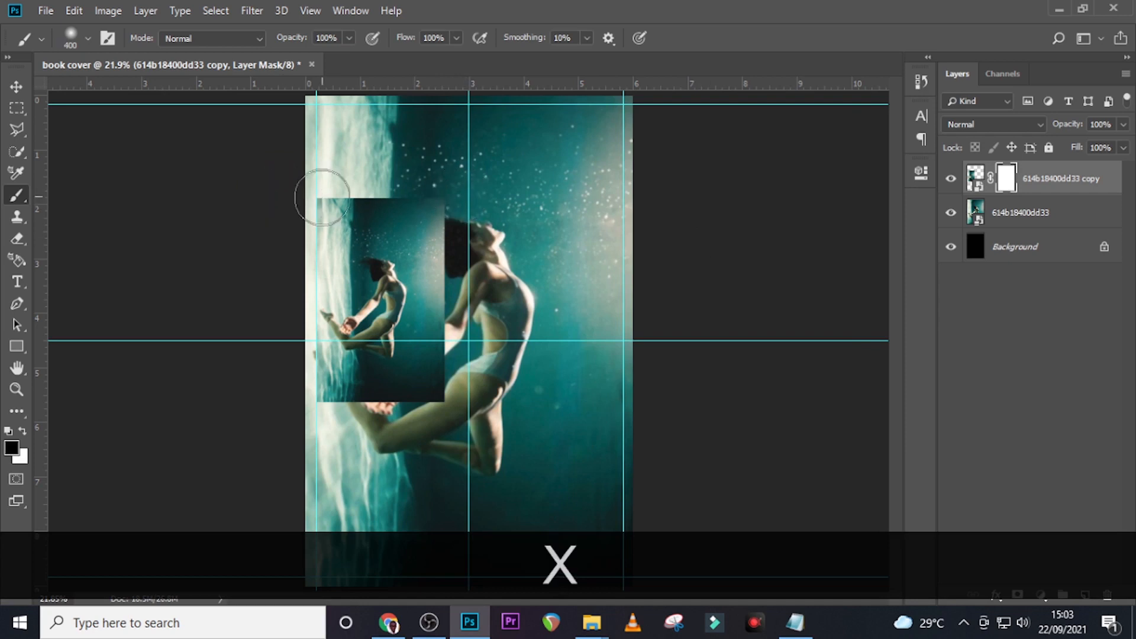
mouse_move(319, 198)
left_mouse_down()
mouse_move(546, 182)
mouse_move(468, 201)
mouse_move(487, 456)
left_mouse_up()
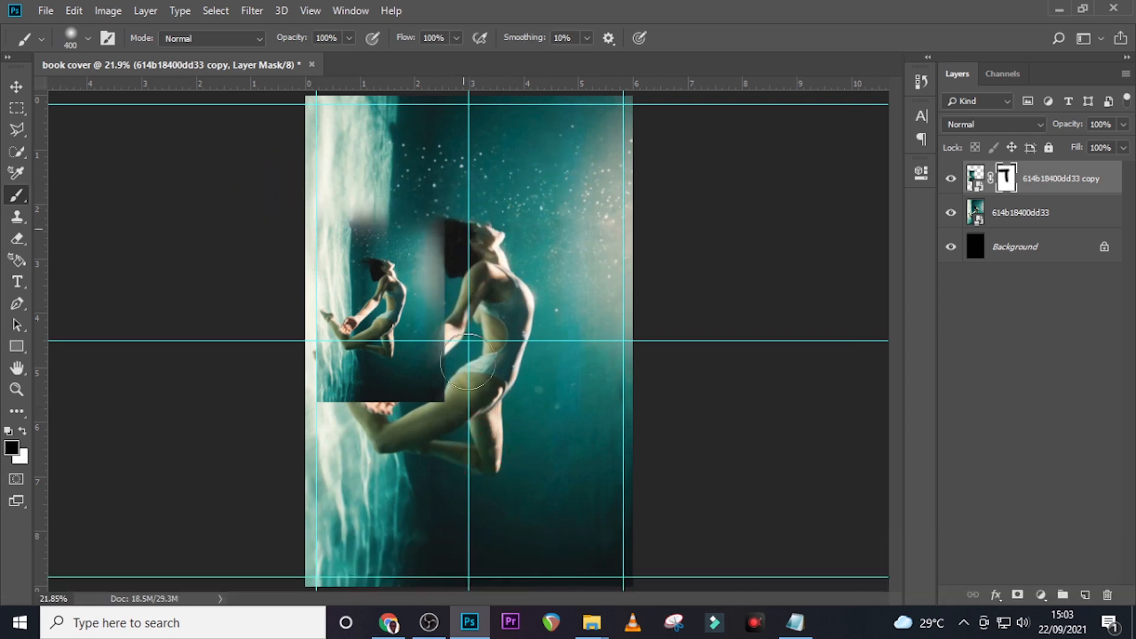
Mask out the small copy's right and bottom edges with a black brush of size 250
key("bracketleft")
key("bracketleft")
left_click_drag(449, 198, 447, 473)
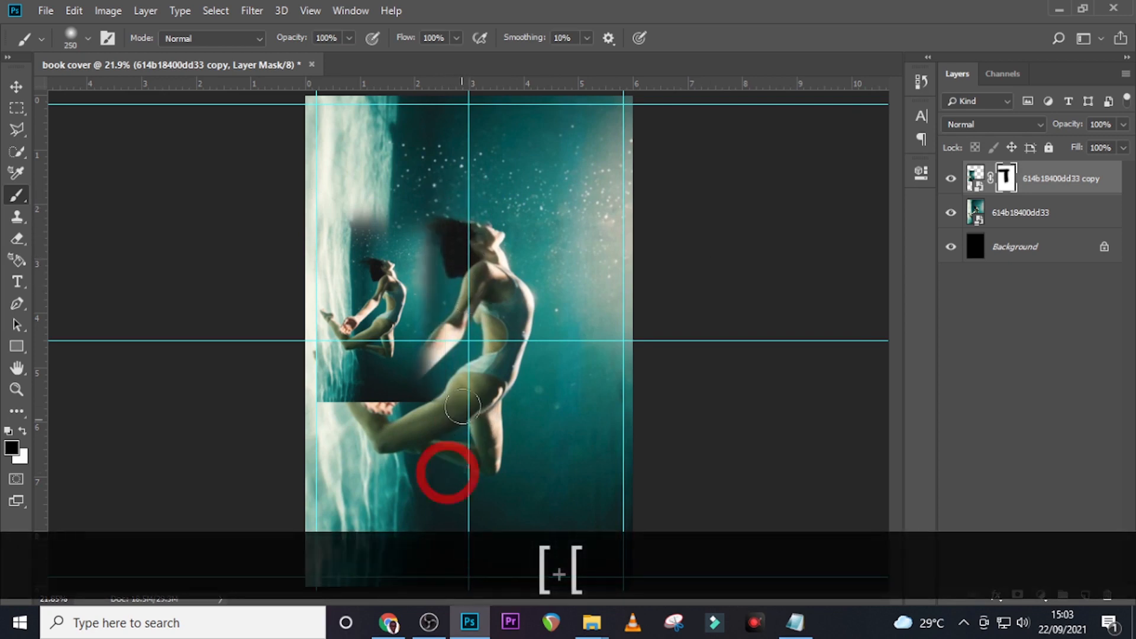
left_click_drag(448, 387, 227, 390)
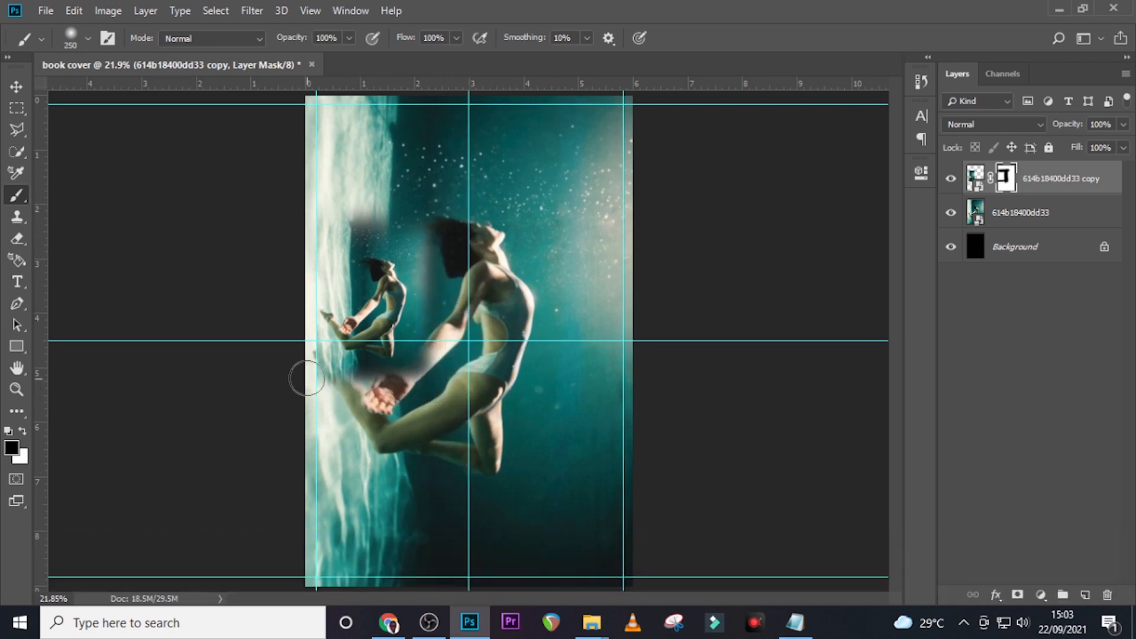
left_click(89, 223)
Move the masked small copy slightly to the right, closer to the large swimmer
key("v")
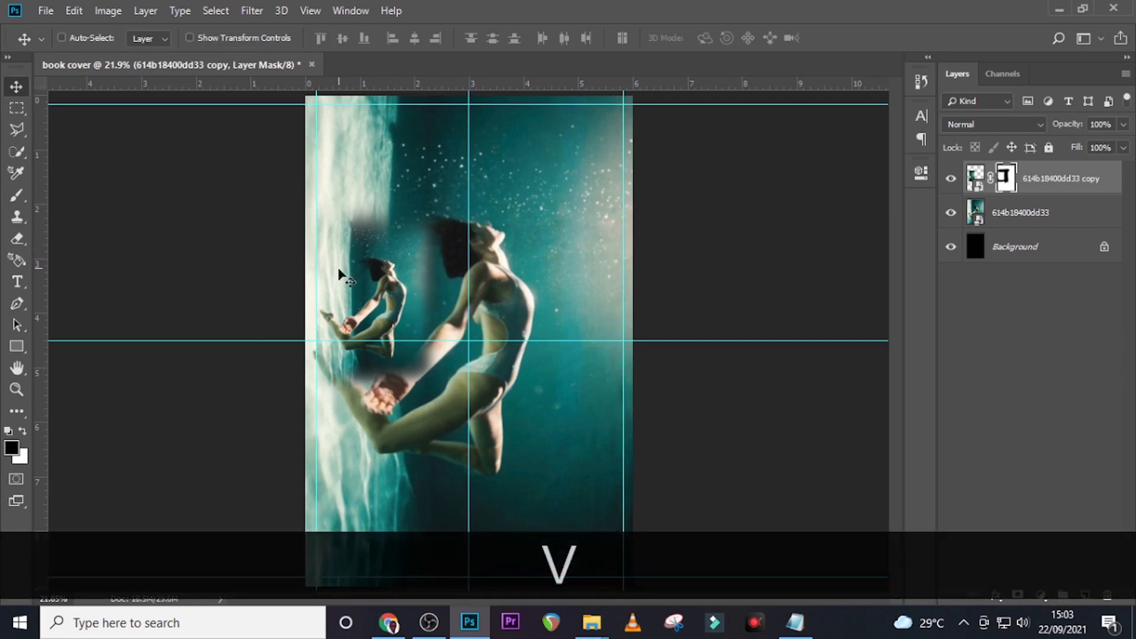
left_click_drag(343, 275, 375, 275)
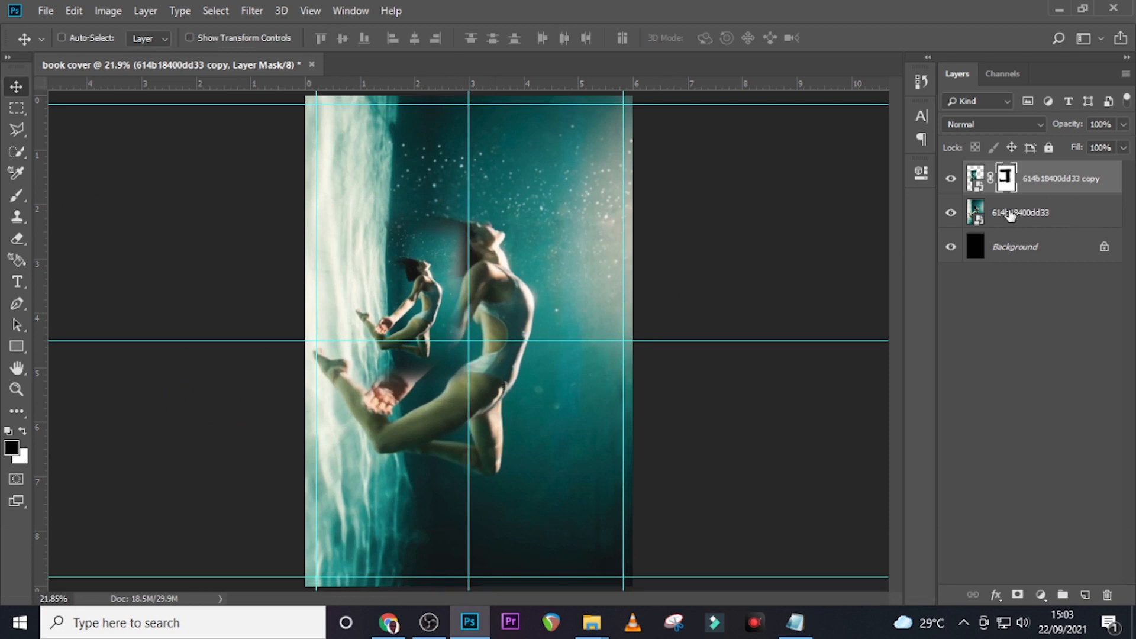
key("b")
key("x")
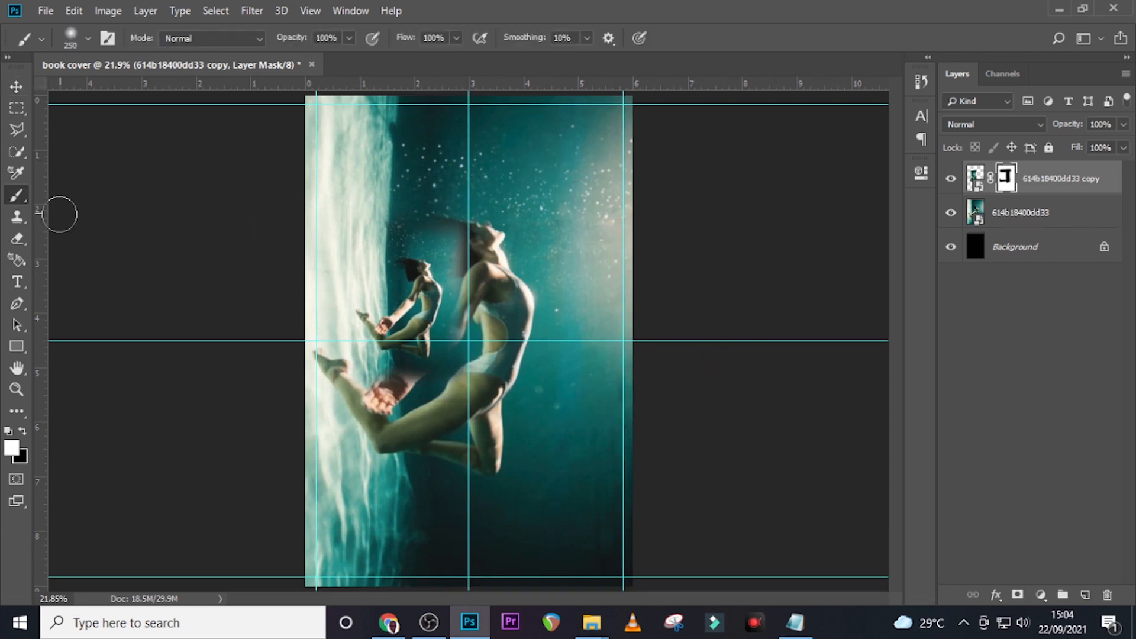
On the full-page image layer 614b18400dd33, outline the water area right of the large swimmer with the Polygonal Lasso
left_click(17, 129)
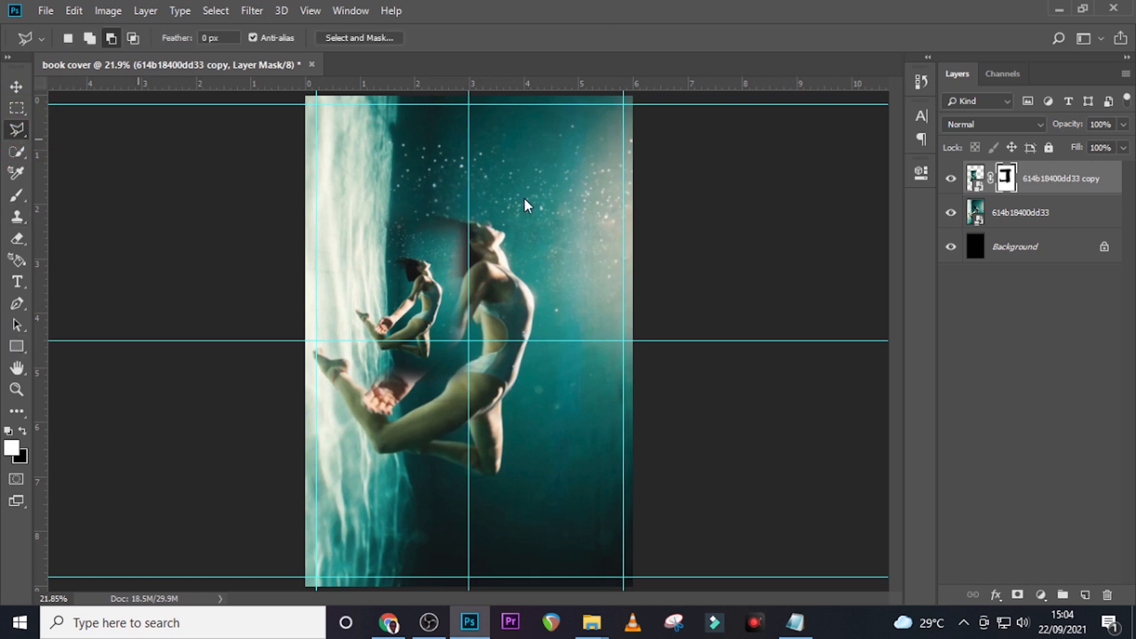
left_click(1045, 212)
left_click(553, 249)
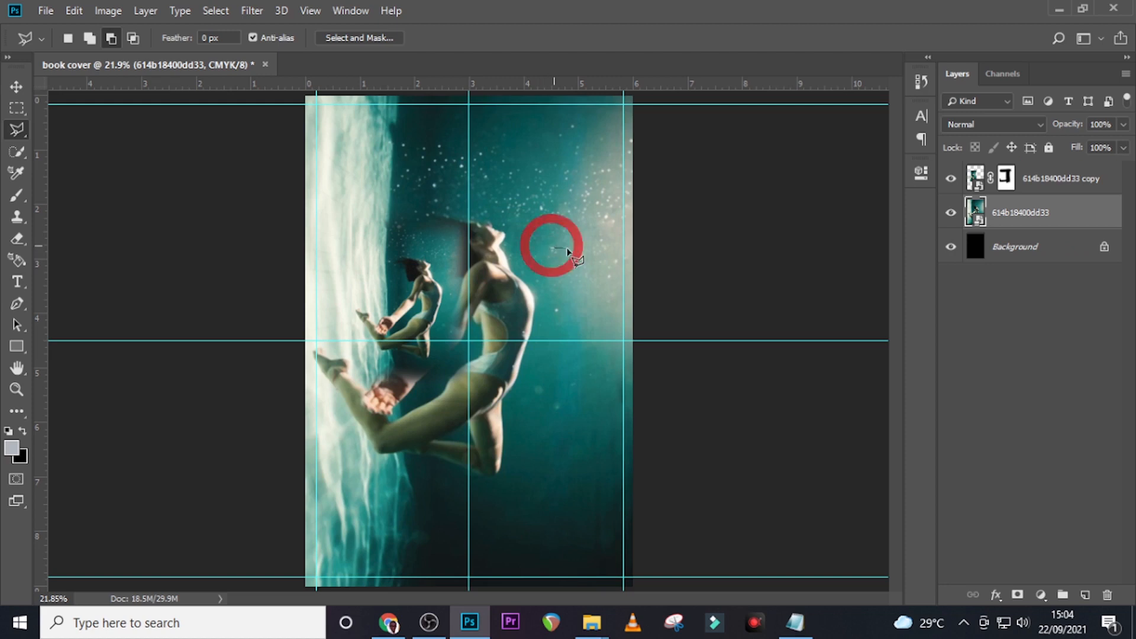
left_click(600, 258)
left_click(586, 317)
left_click(604, 383)
left_click(609, 412)
left_click(597, 444)
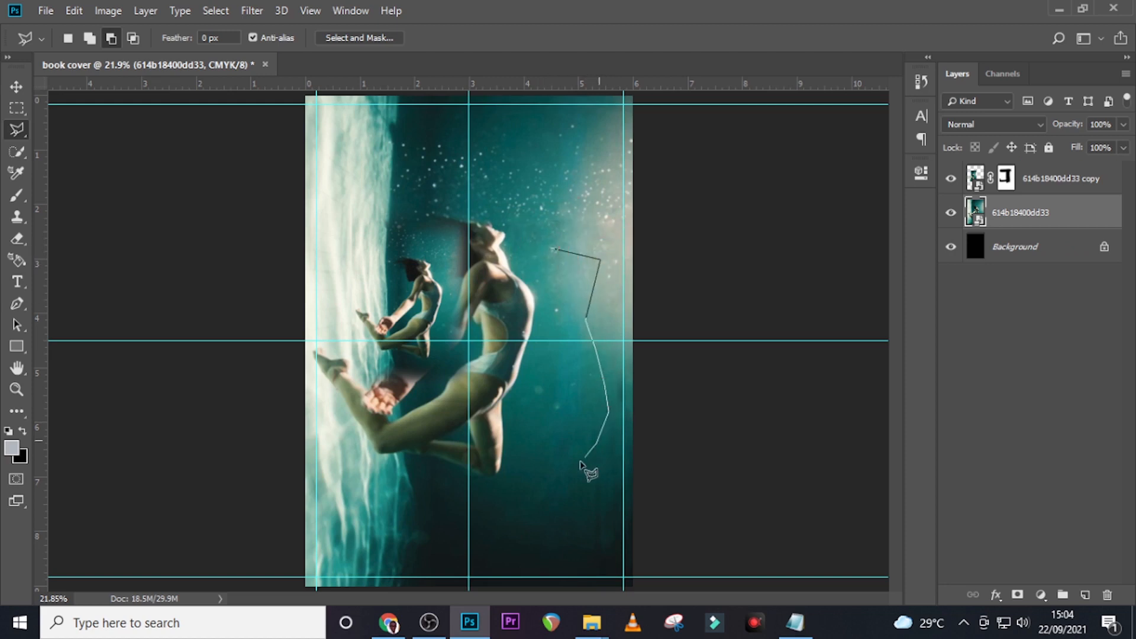
left_click(573, 465)
left_click(544, 473)
left_click(515, 472)
left_click(526, 394)
left_click(534, 372)
left_click(542, 338)
left_click(544, 254)
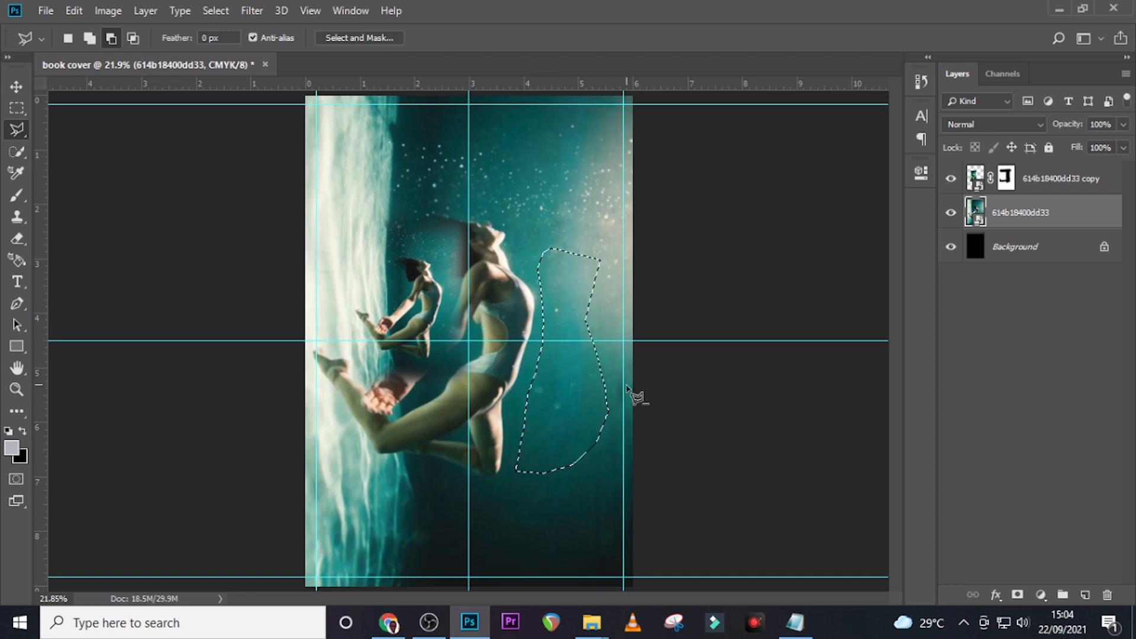
Copy the selected water area to a new layer at the top of the stack and shift it left over the large swimmer's body
key("b")
key("ctrl+j")
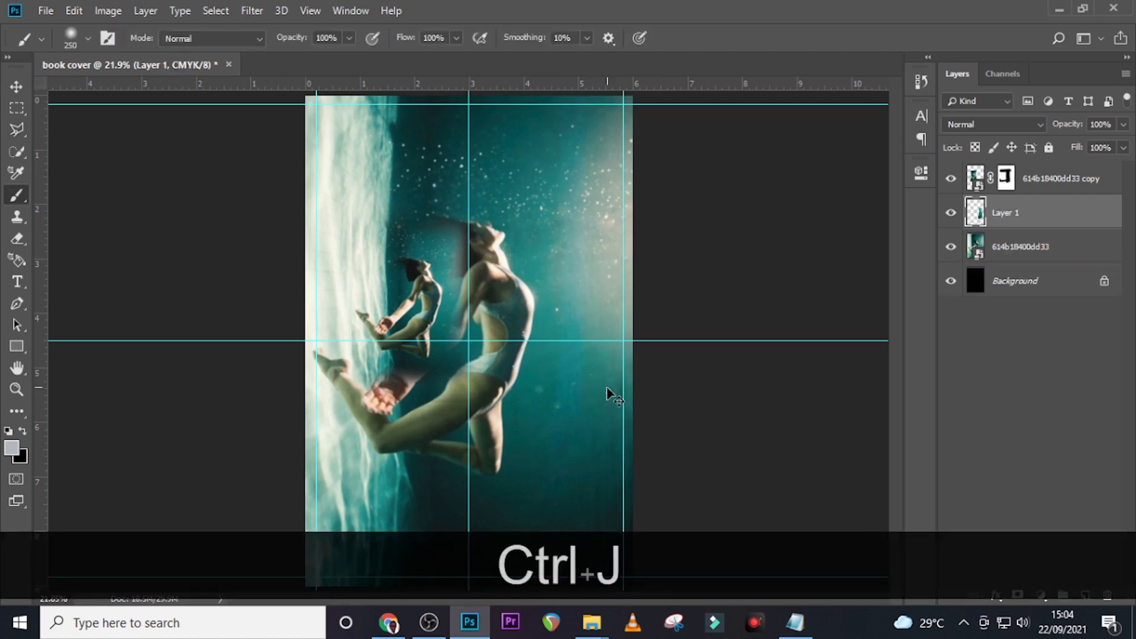
key("v")
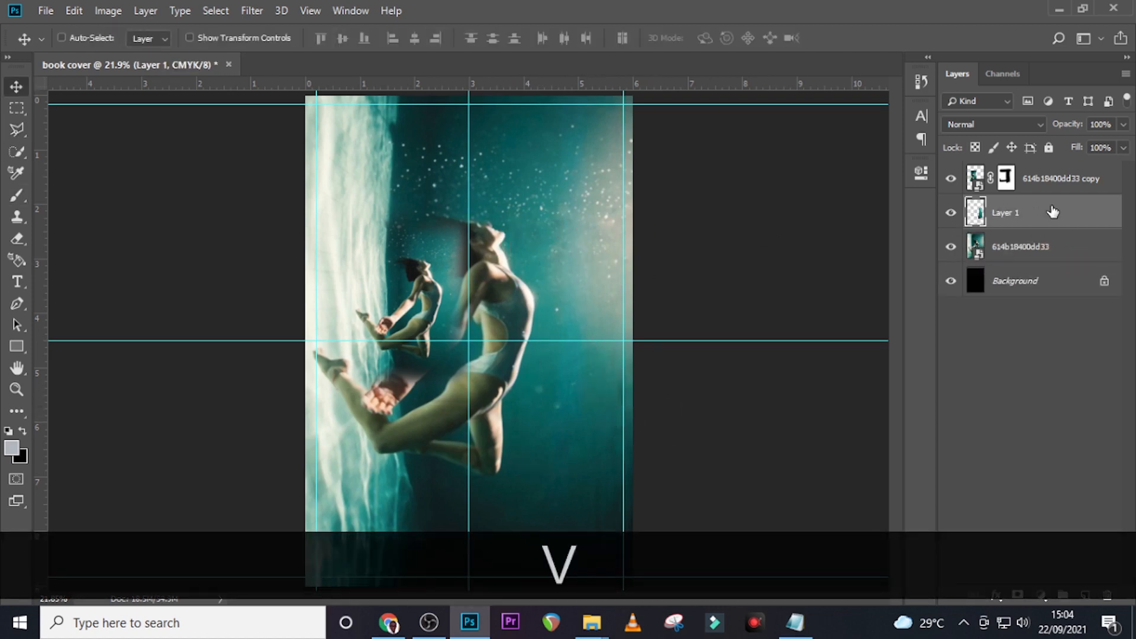
left_click_drag(1052, 211, 1059, 163)
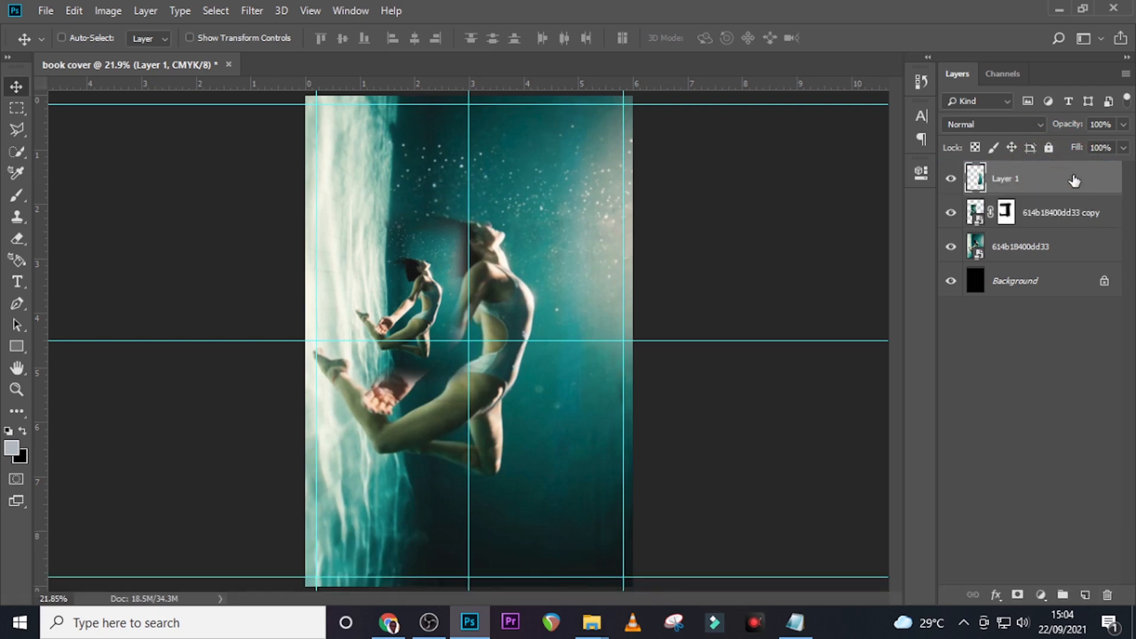
key("v")
left_click_drag(586, 367, 547, 355)
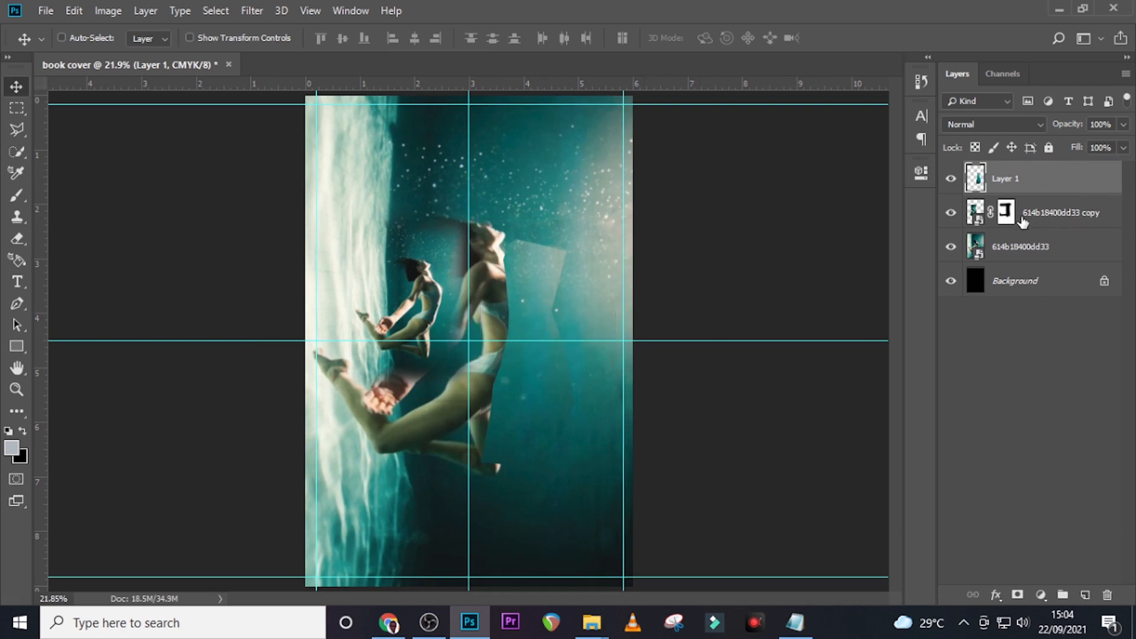
Add a layer mask to the water patch and paint out its outer edges with a soft black brush of size 175
left_click(1017, 594)
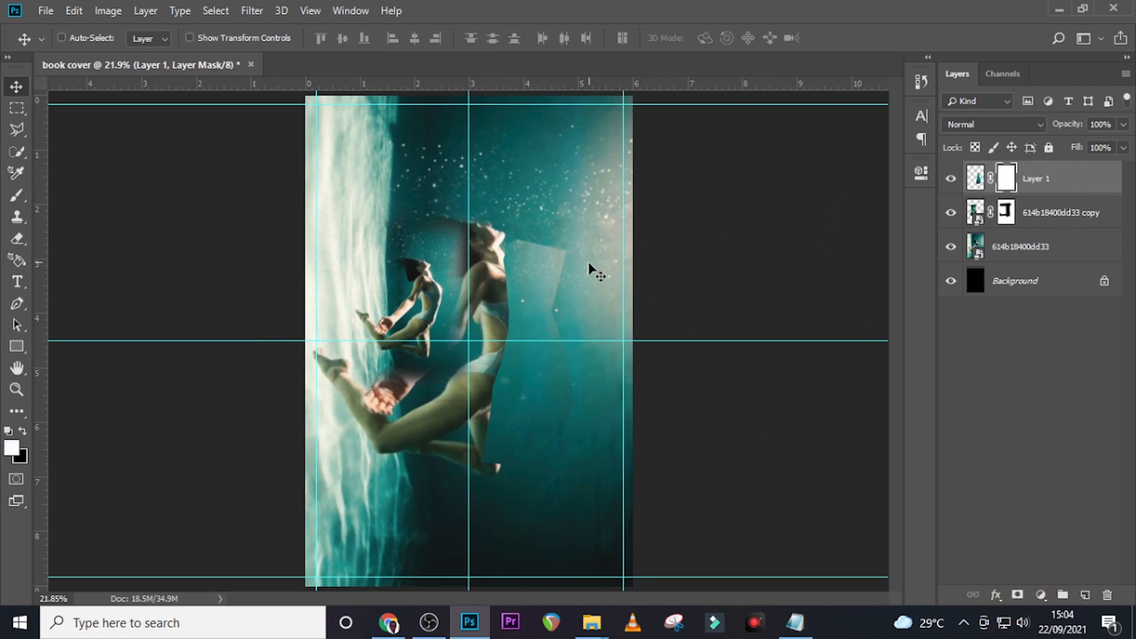
key("b")
key("bracketleft")
key("bracketleft")
key("bracketleft")
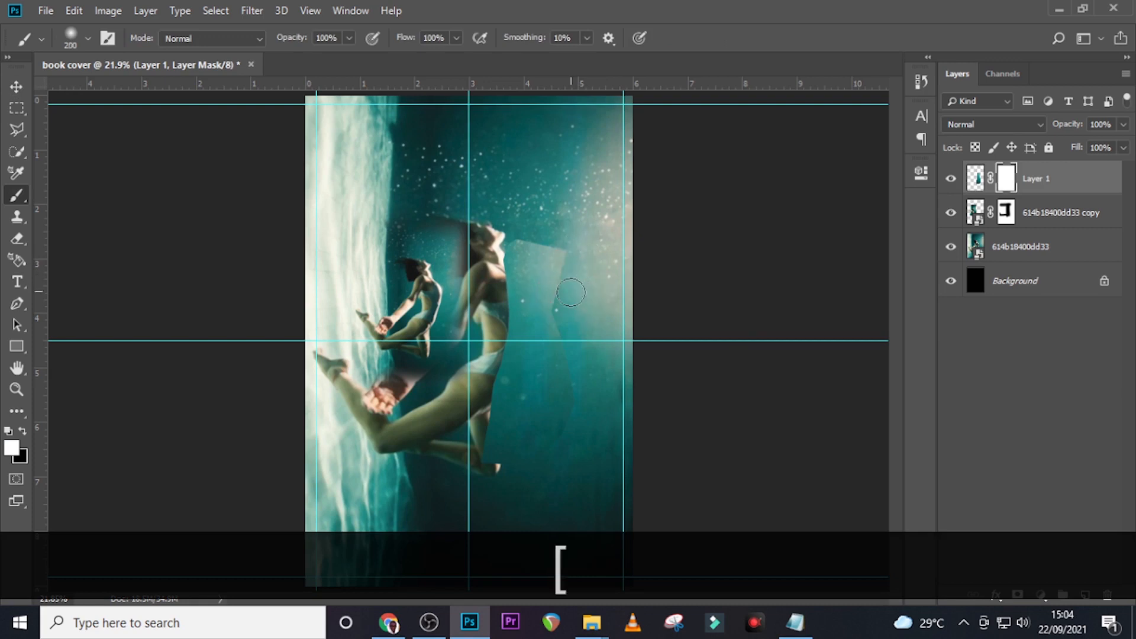
key("bracketright")
key("x")
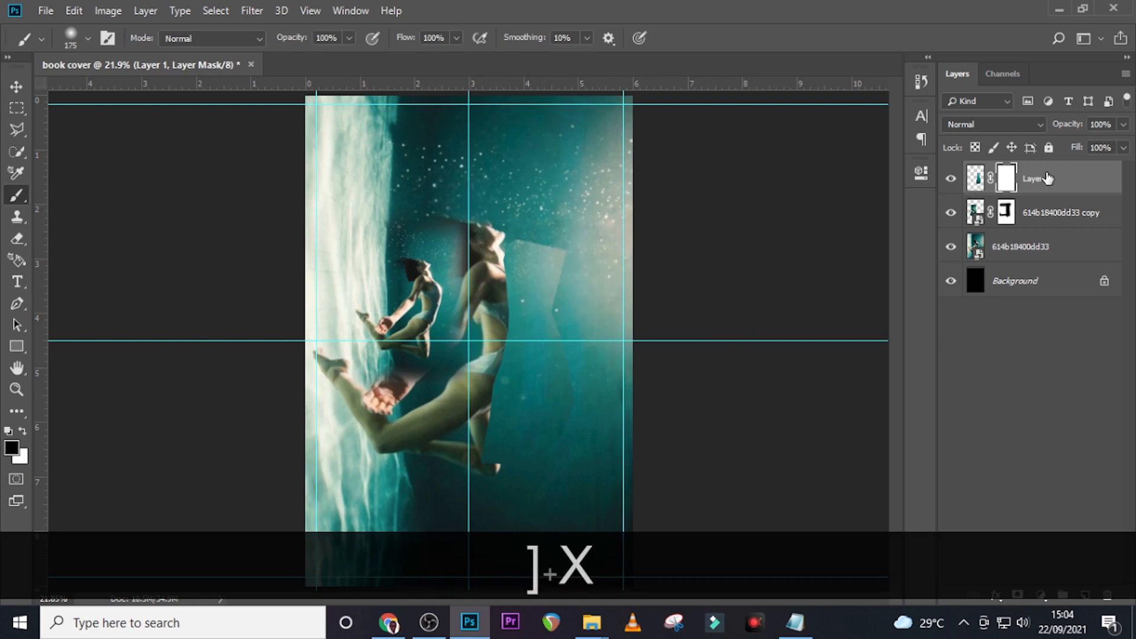
left_click(1003, 180)
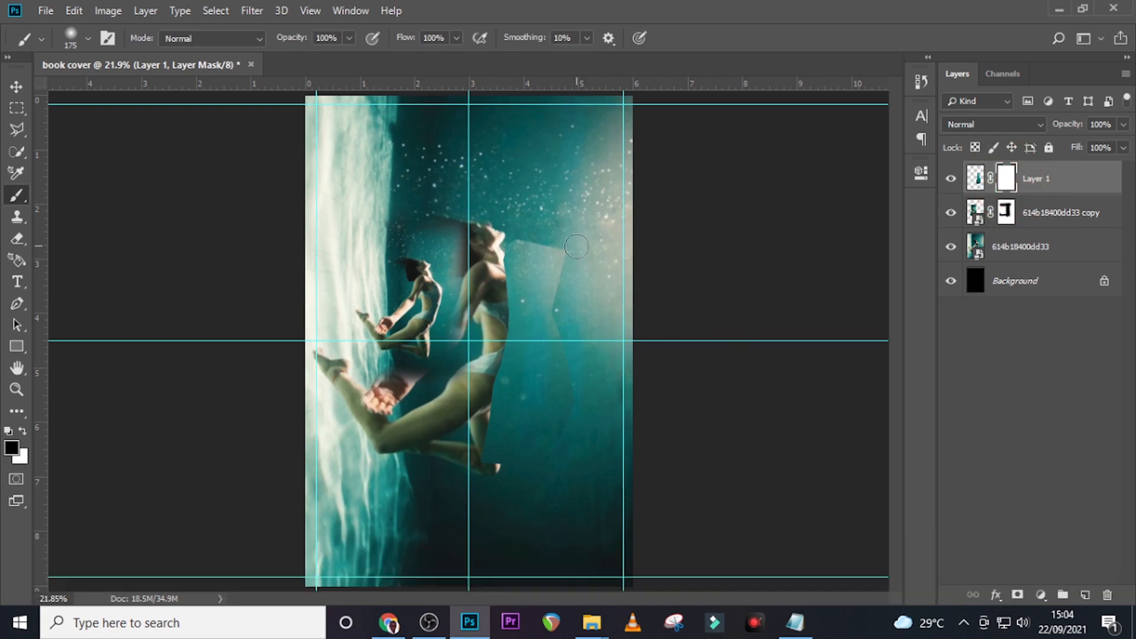
mouse_move(573, 365)
left_mouse_down()
mouse_move(562, 418)
mouse_move(530, 467)
mouse_move(459, 483)
left_mouse_up()
mouse_move(563, 246)
left_mouse_down()
mouse_move(477, 225)
mouse_move(504, 309)
mouse_move(479, 474)
mouse_move(497, 492)
mouse_move(560, 502)
left_mouse_up()
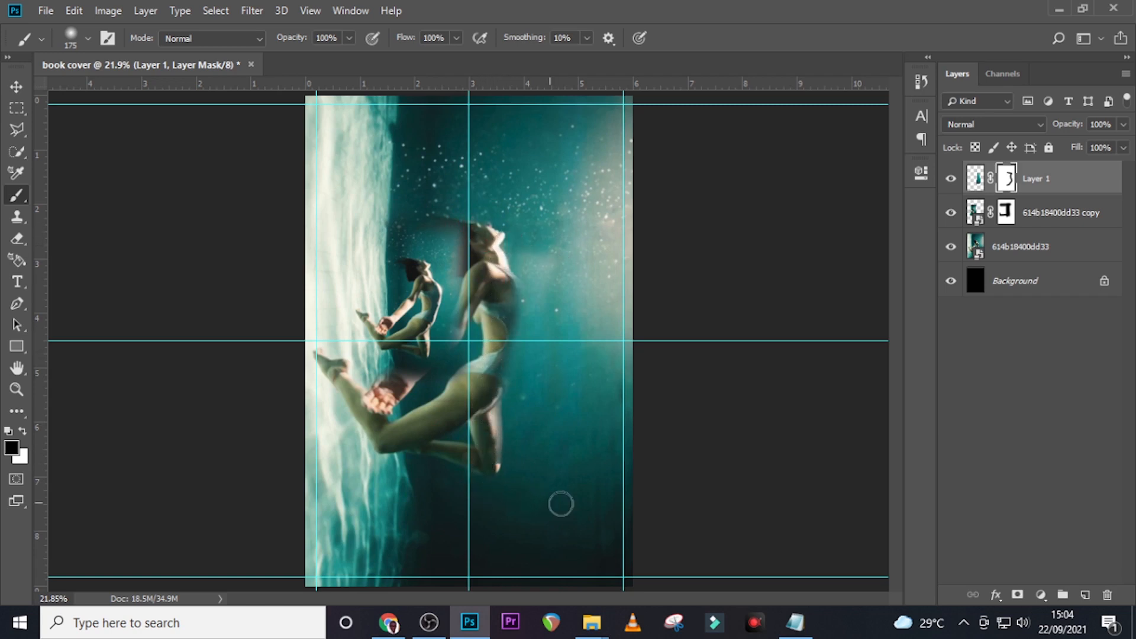
Duplicate the masked water patch five times, shifting copies progressively left to cover the large swimmer's torso and thigh
key("ctrl+j")
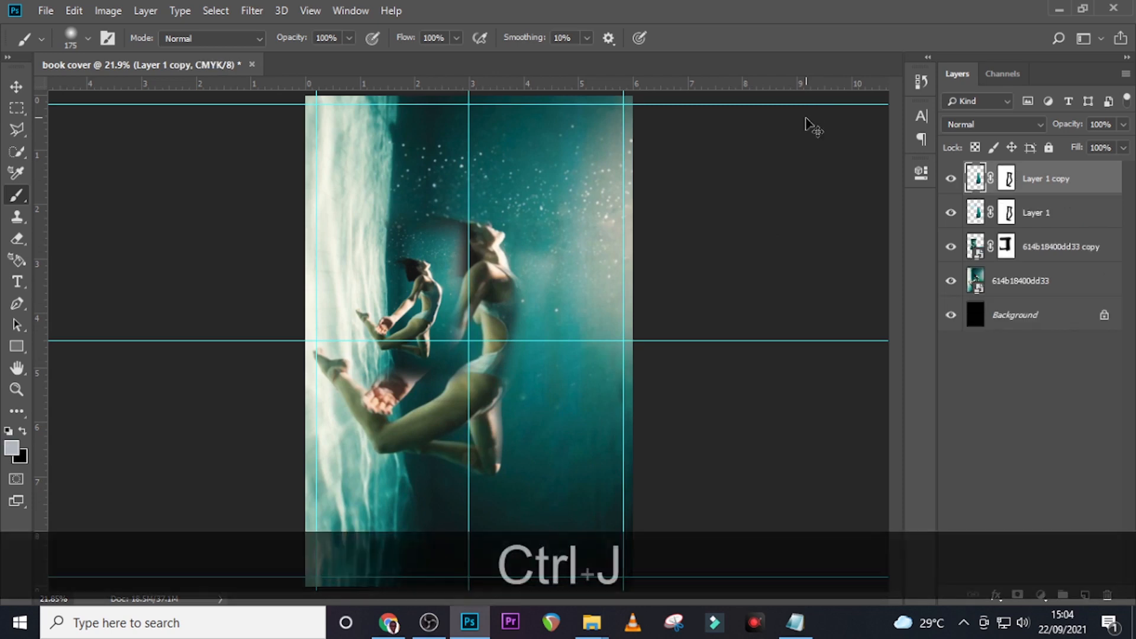
key("v")
left_click_drag(567, 284, 521, 332)
key("ctrl+j")
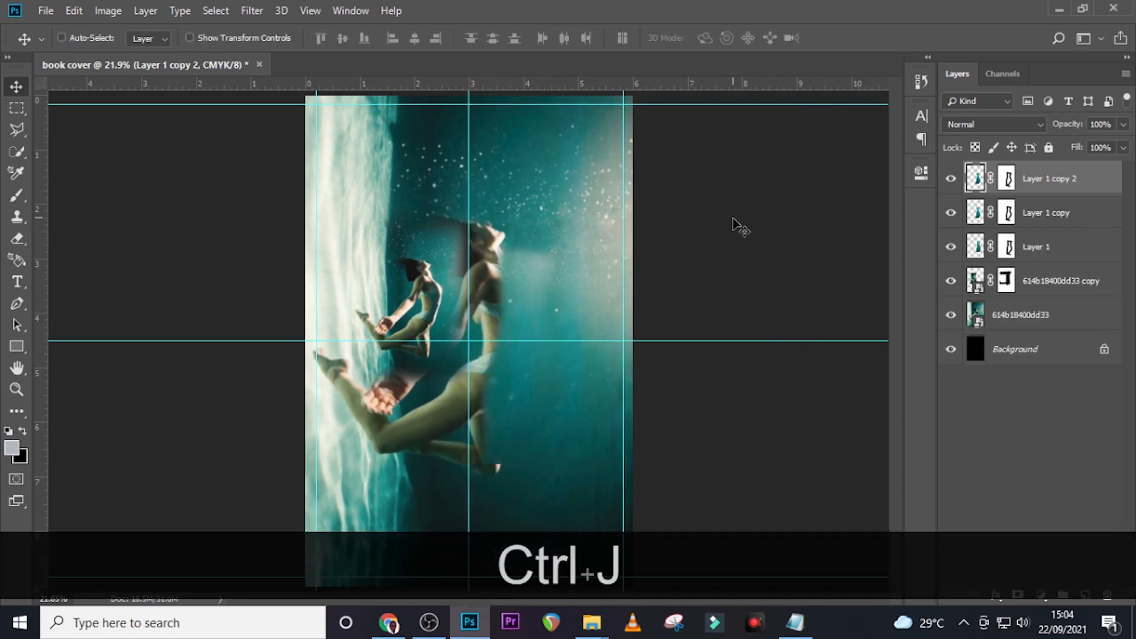
left_click_drag(524, 363, 465, 389)
key("ctrl+j")
key("ctrl+j")
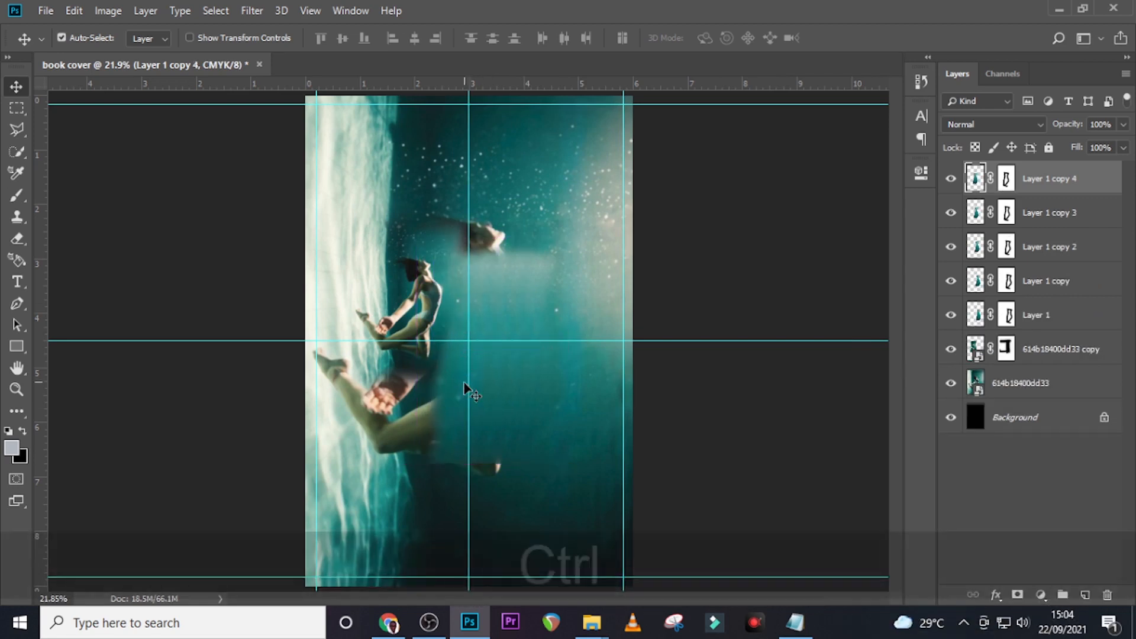
key("ctrl+j")
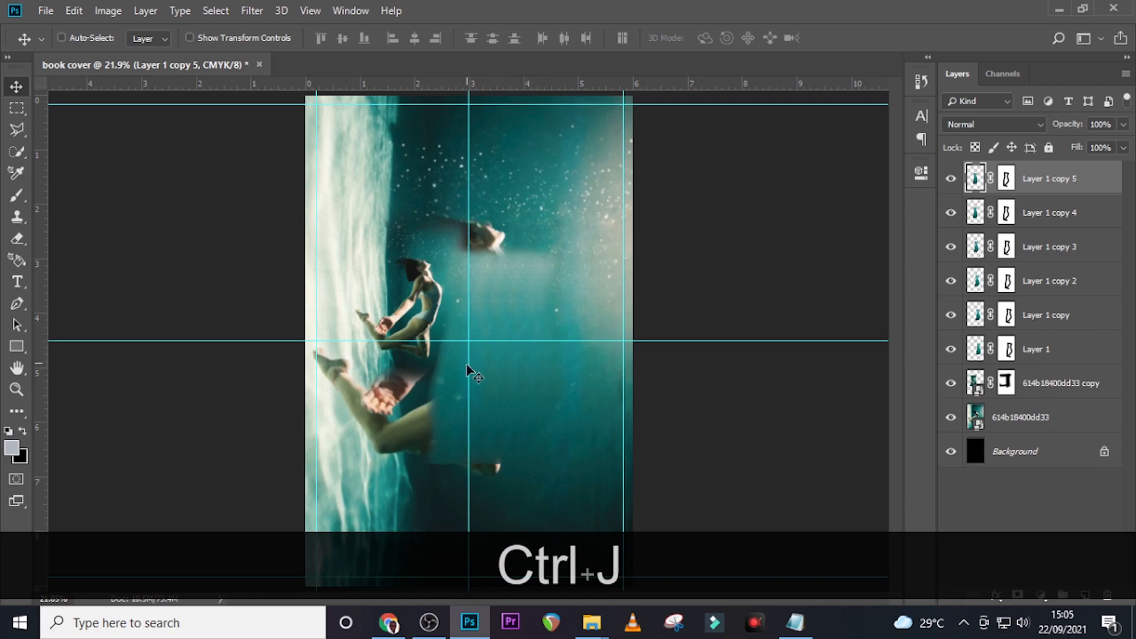
left_click_drag(467, 370, 456, 368)
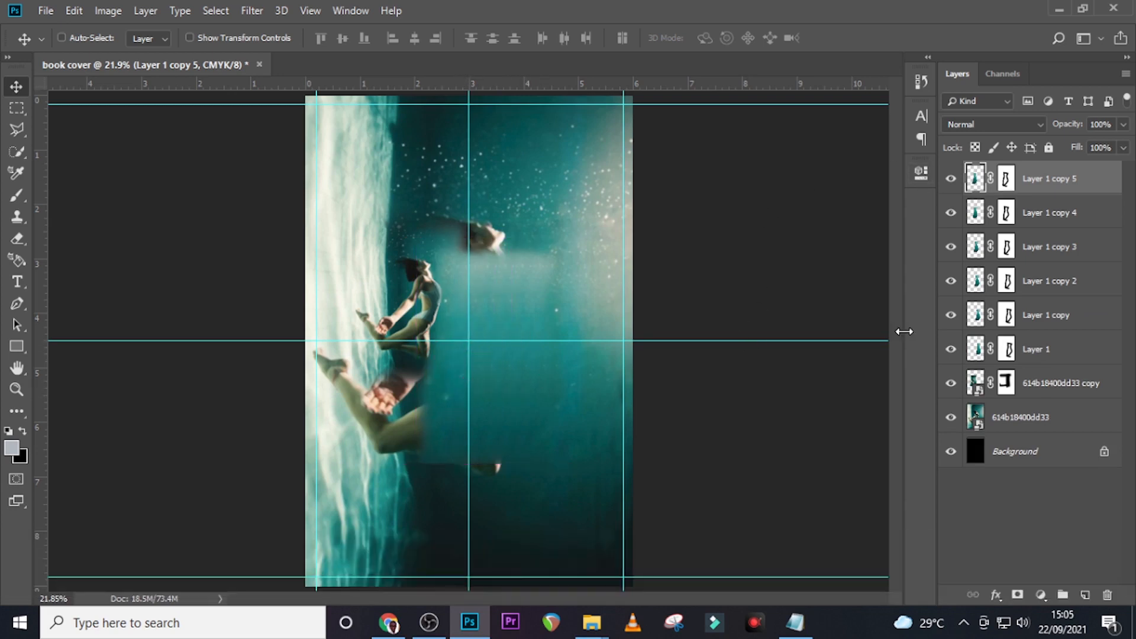
Merge Layer 1 and all of its water patch copies into a single layer
key("Delete")
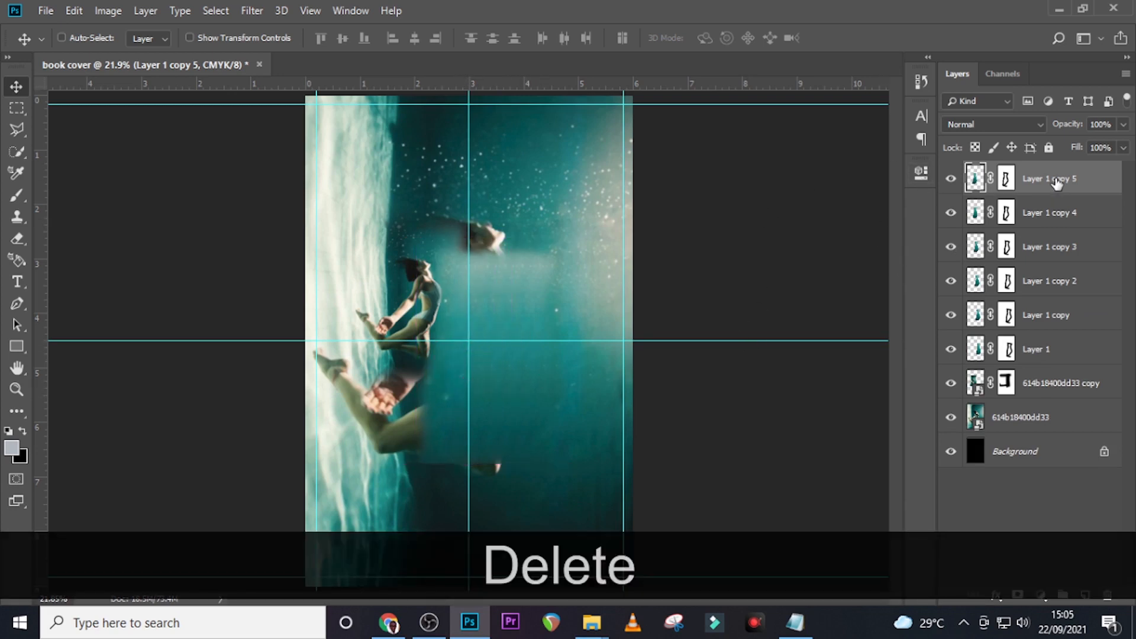
left_click(1028, 353, "shift")
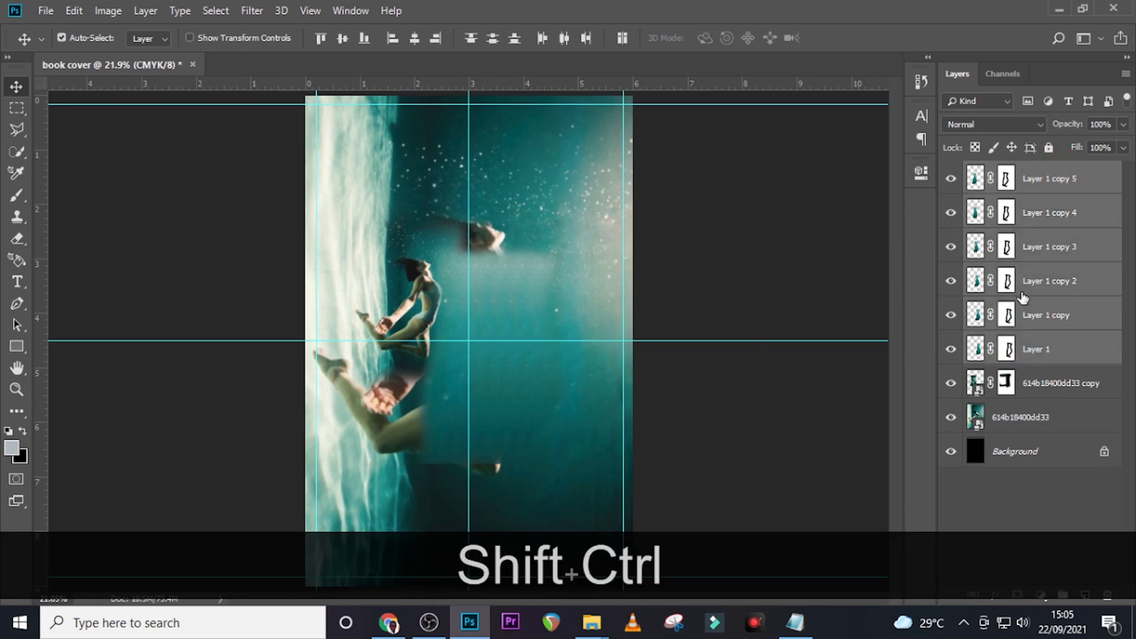
key("ctrl+shift+e")
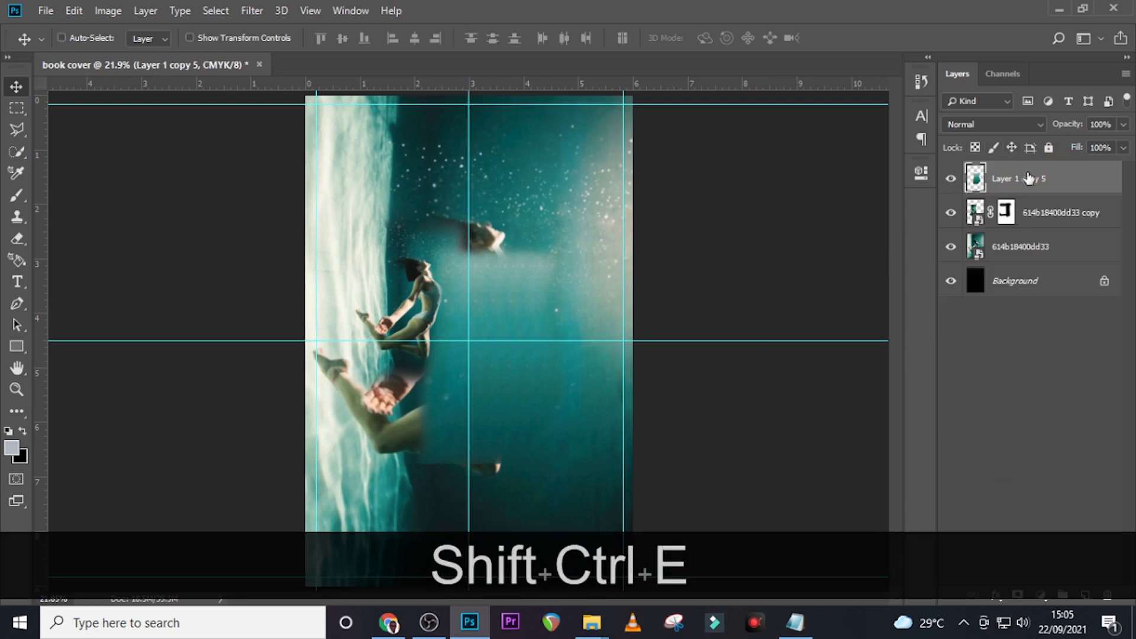
Add a layer mask to the merged water patch and paint out its bottom and left edges with a black brush of size 175
left_click(1017, 595)
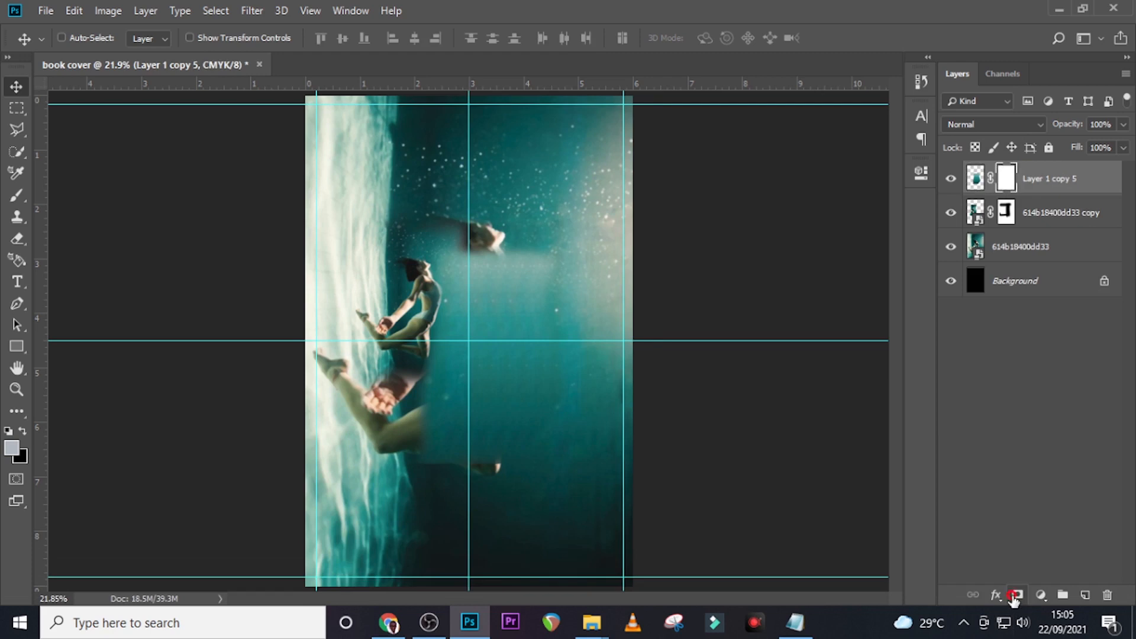
key("b")
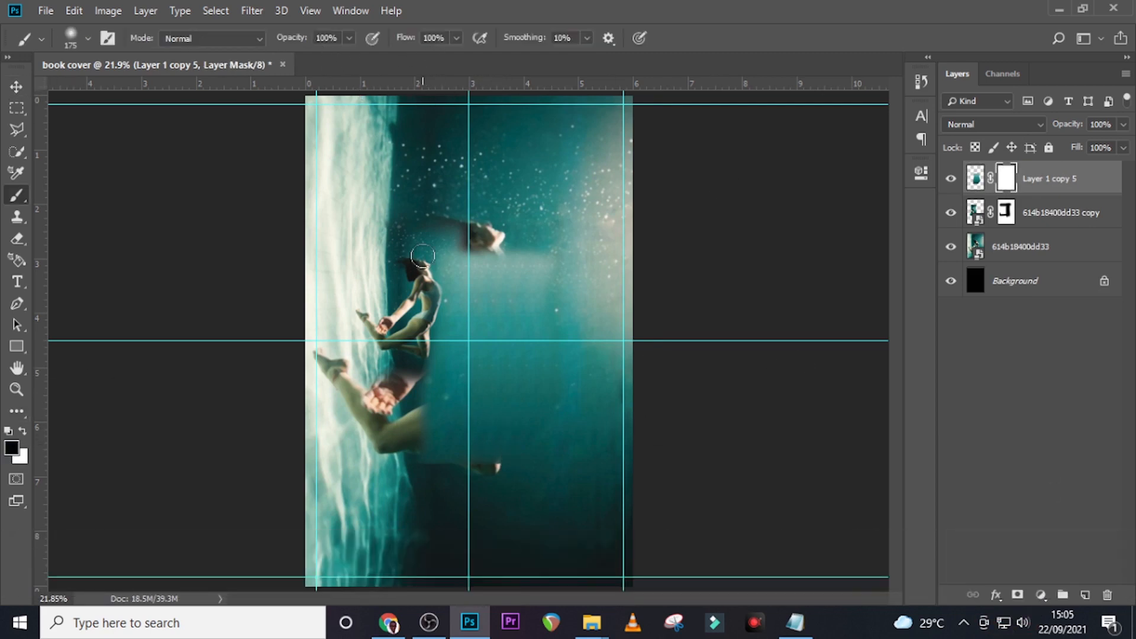
mouse_move(528, 460)
left_mouse_down()
mouse_move(375, 459)
mouse_move(416, 458)
left_mouse_up()
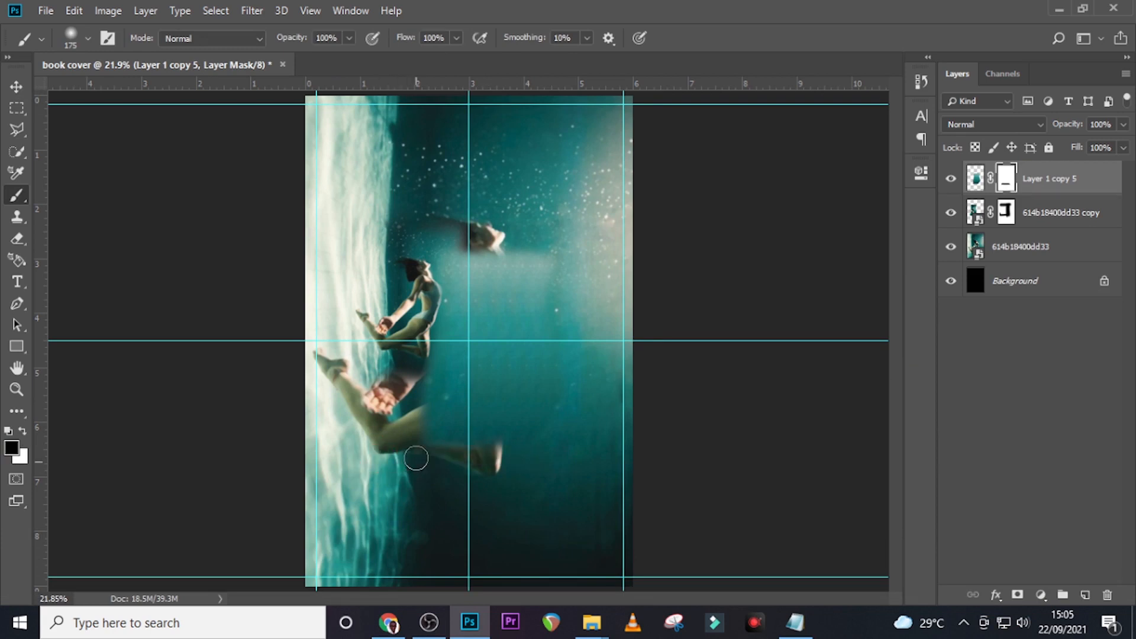
mouse_move(422, 299)
left_mouse_down()
mouse_move(406, 416)
mouse_move(432, 477)
left_mouse_up()
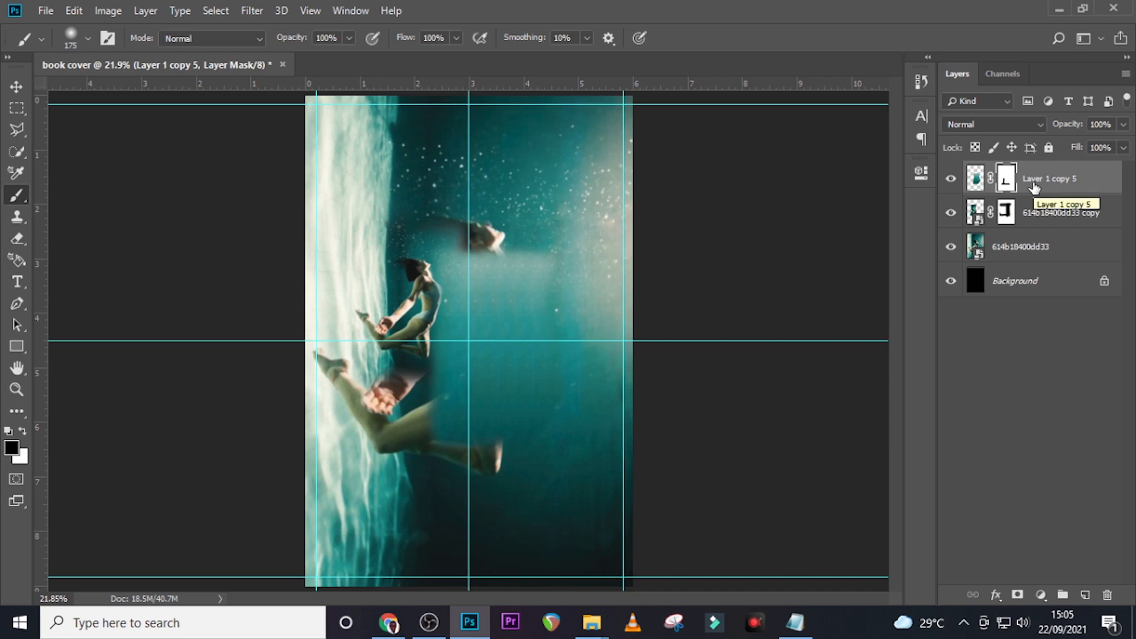
Move the merged water patch below the small swimmer copy and merge it with the full-page image layer 614b18400dd33
left_click_drag(1030, 197, 1037, 228)
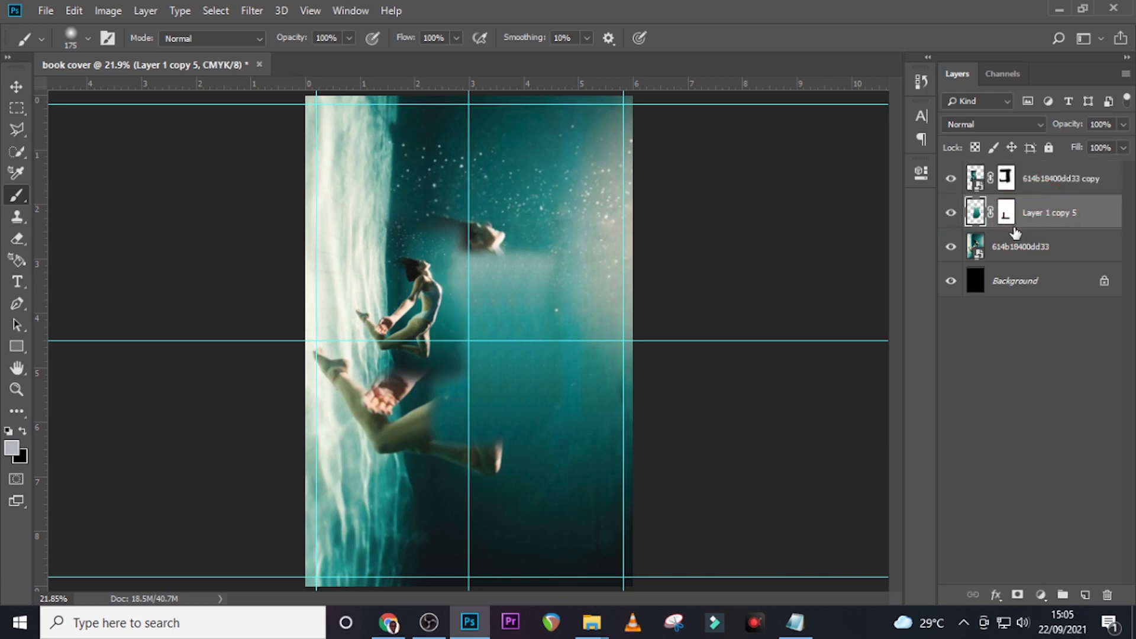
key("ctrl")
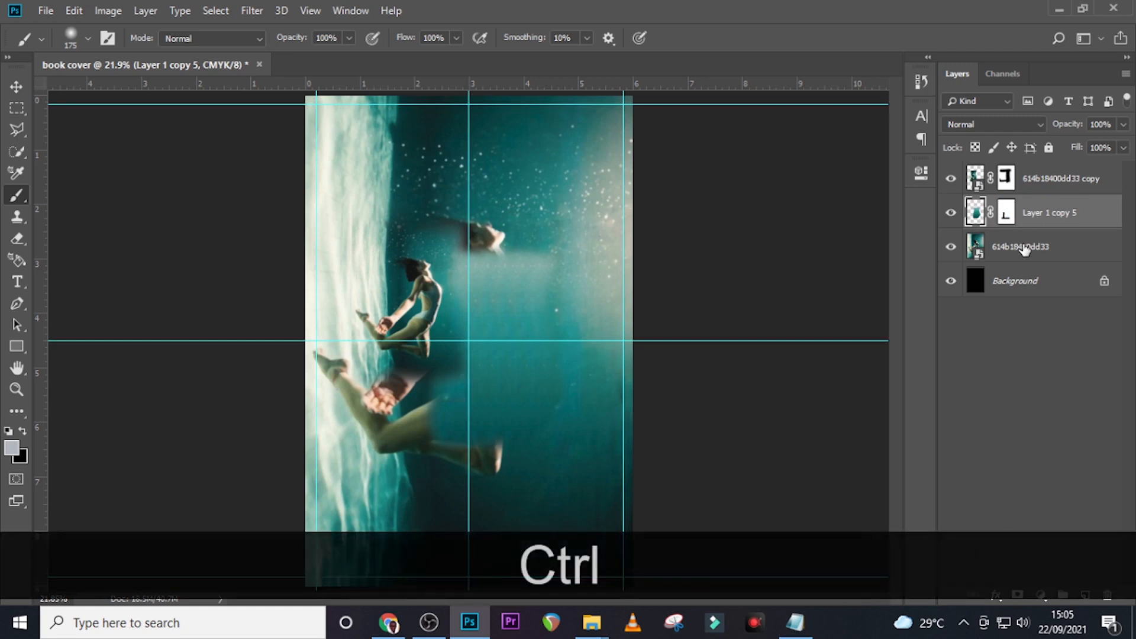
left_click(1024, 249, "ctrl")
key("ctrl+e")
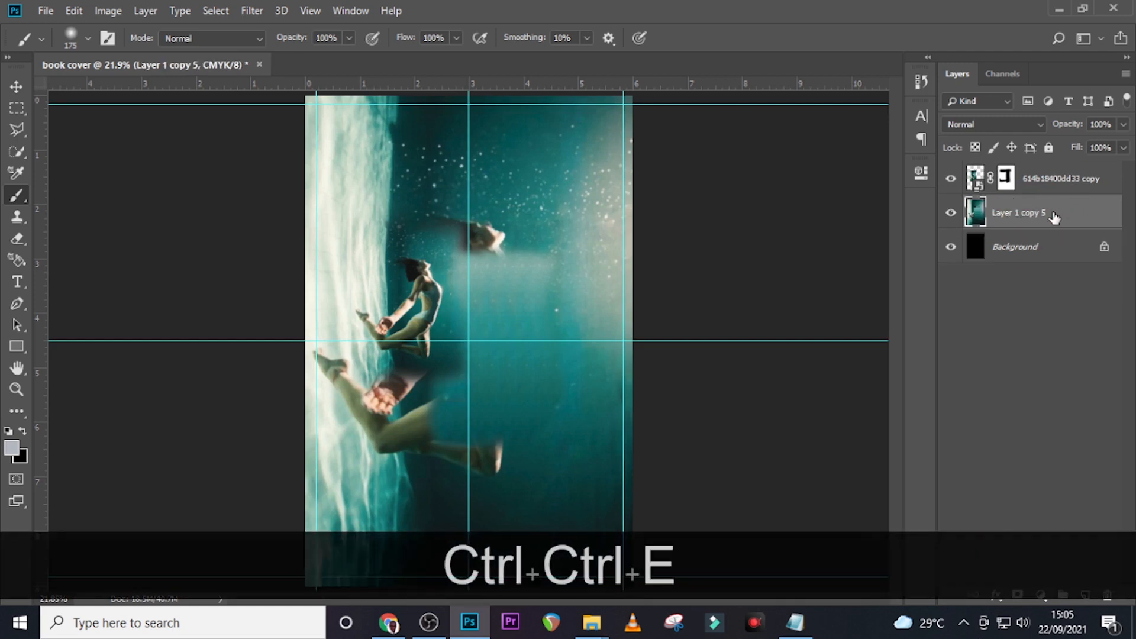
Duplicate the merged background image layer and hide the original, Layer 1 copy 5, keeping the duplicate active
left_click(1055, 218)
key("ctrl+j")
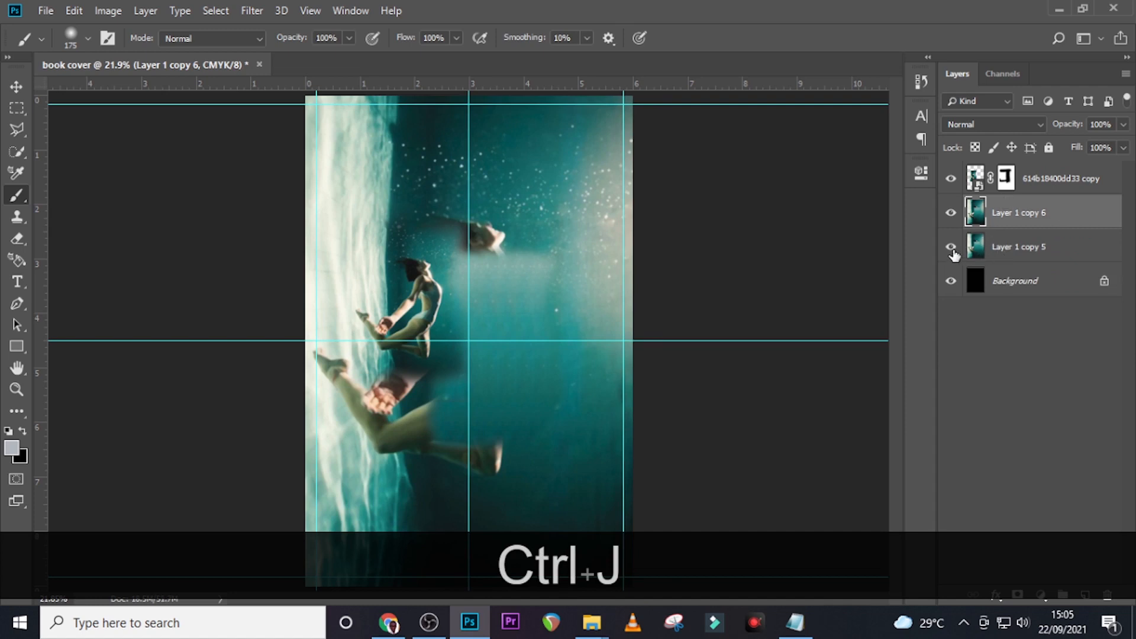
left_click(952, 250)
left_click(1024, 211)
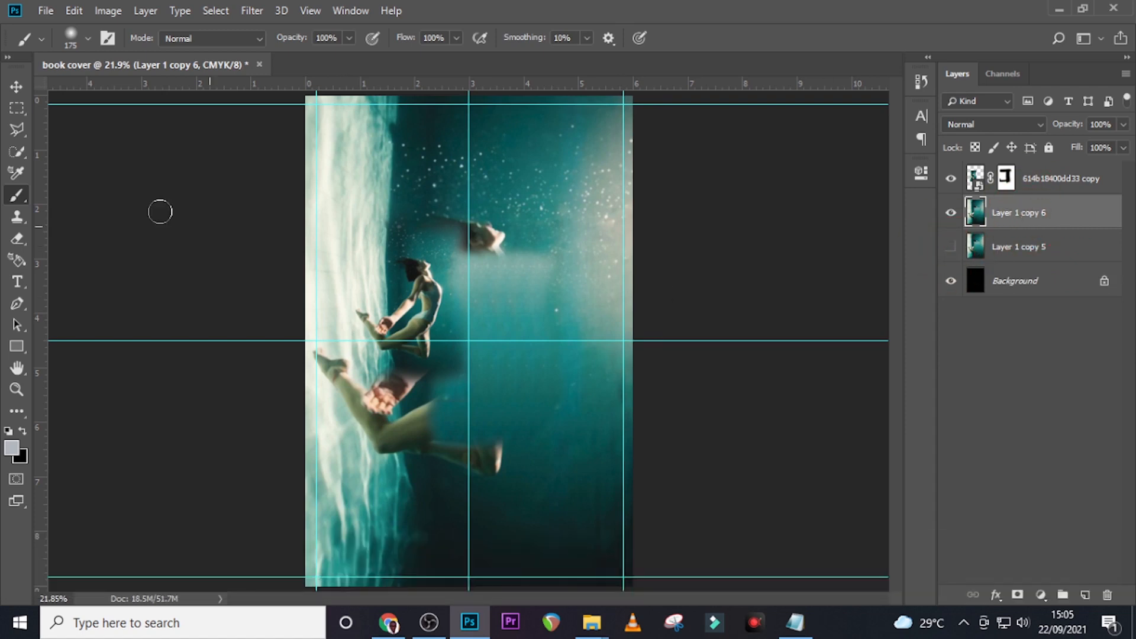
Cover the large swimmer's head with nearby water using the Clone Stamp at size 200
left_click(16, 218)
right_click(15, 220)
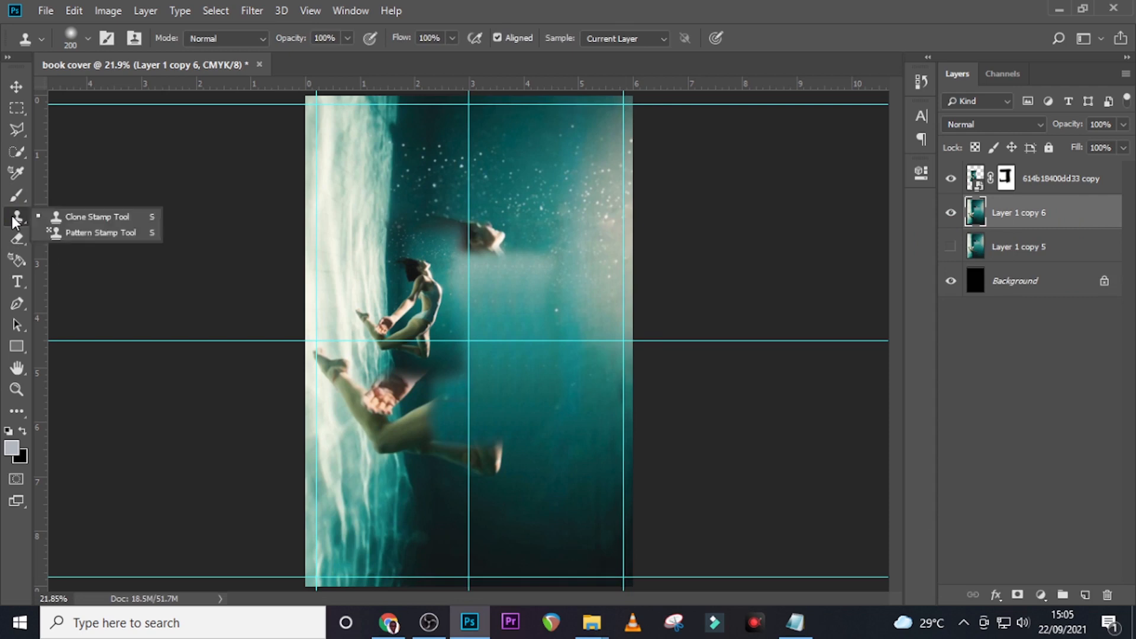
left_click(80, 224)
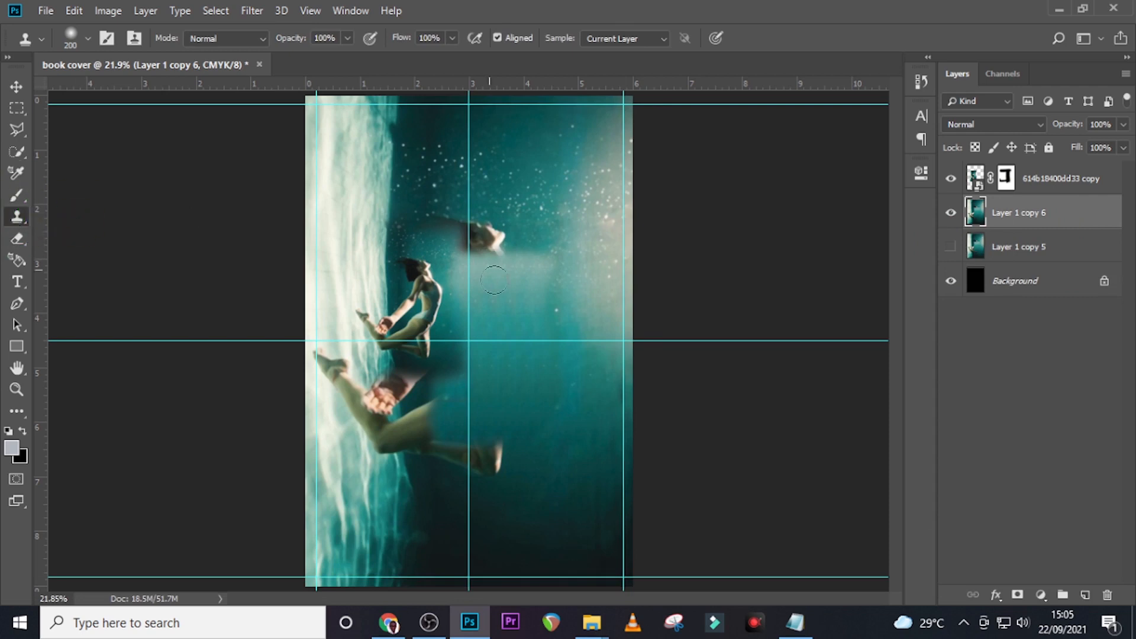
key("alt")
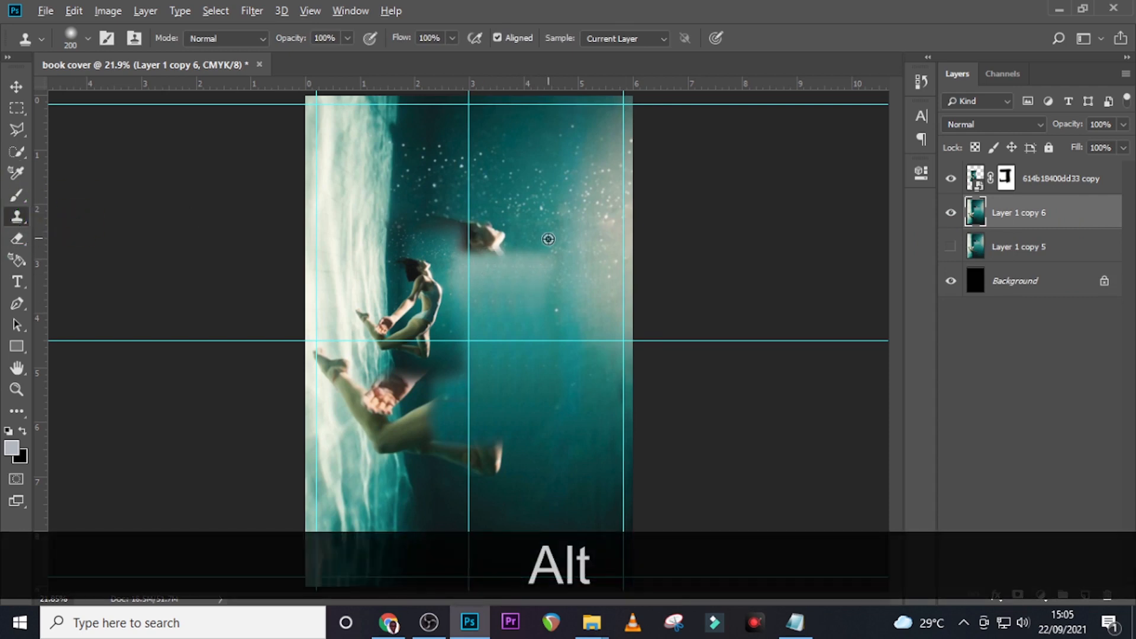
left_click(548, 229, "alt")
mouse_move(554, 242)
left_mouse_down()
mouse_move(506, 245)
mouse_move(504, 226)
mouse_move(534, 197)
mouse_move(524, 226)
mouse_move(481, 229)
mouse_move(475, 219)
mouse_move(495, 230)
left_mouse_up()
left_click(548, 195, "alt")
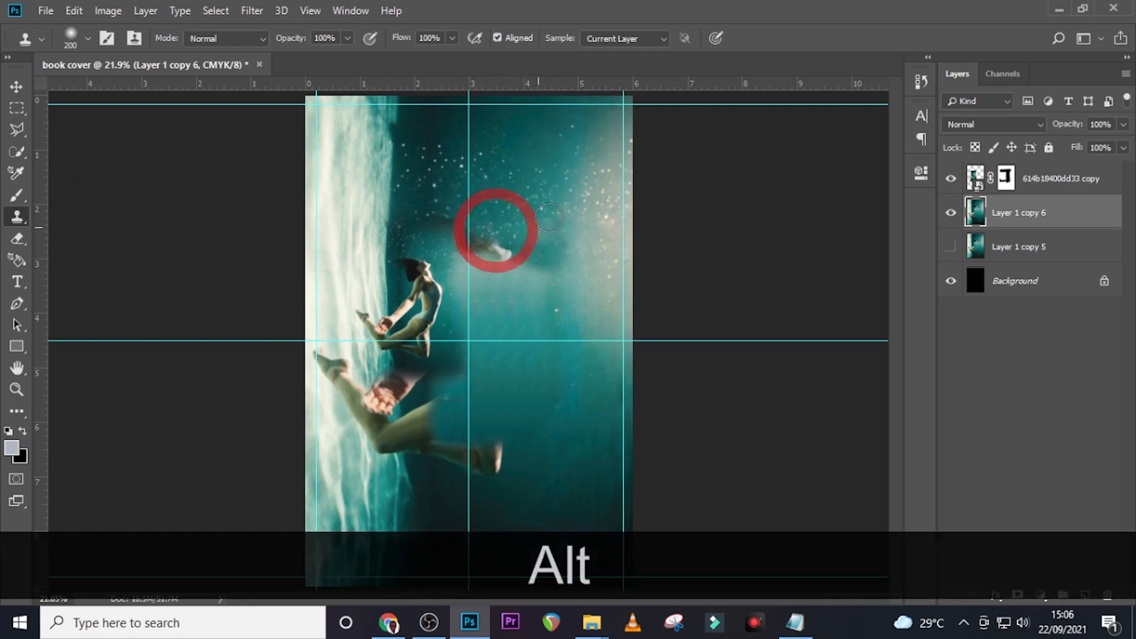
left_click(538, 169, "alt")
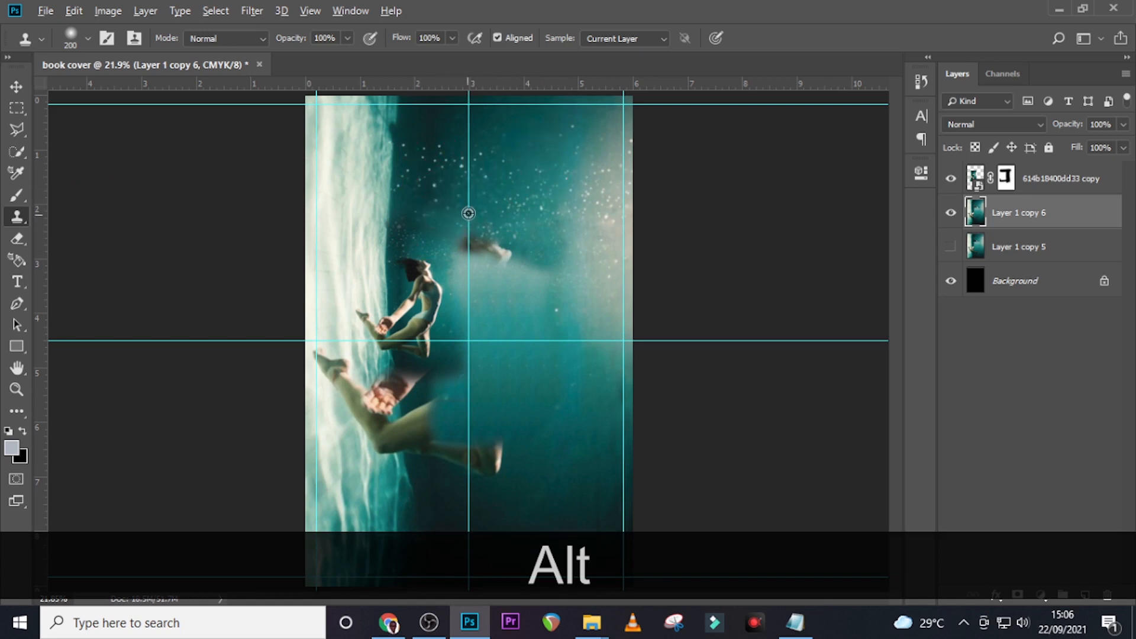
left_click(468, 213, "alt")
left_click_drag(467, 236, 511, 256)
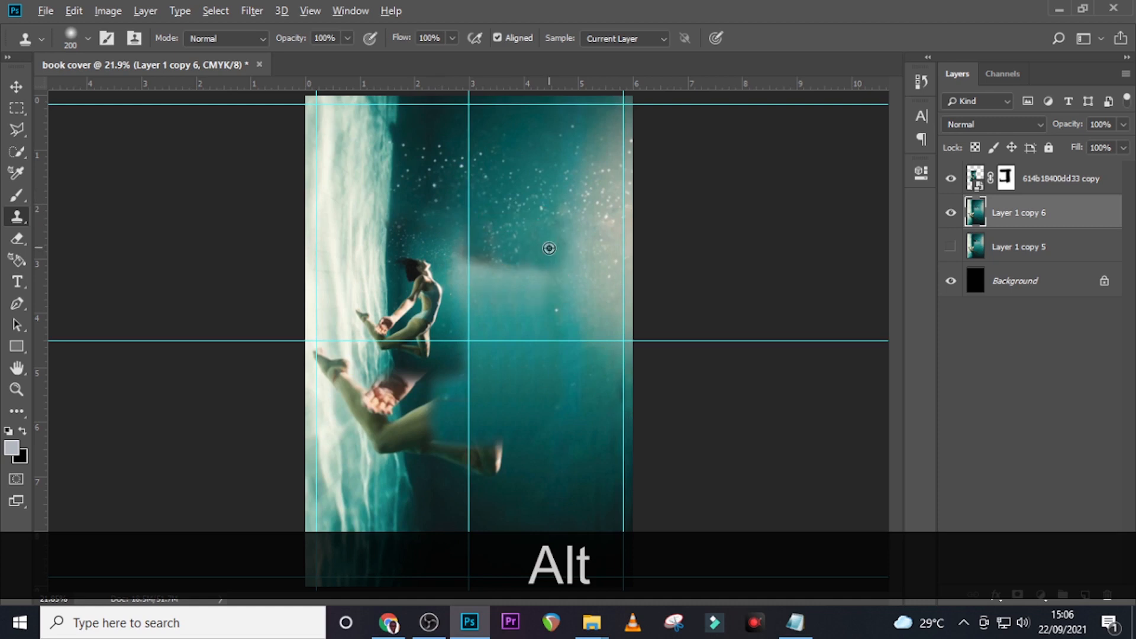
Clone nearby water over the hard upper edge of the water patch to blend it in
left_click(549, 248, "alt")
left_click(500, 252, "alt")
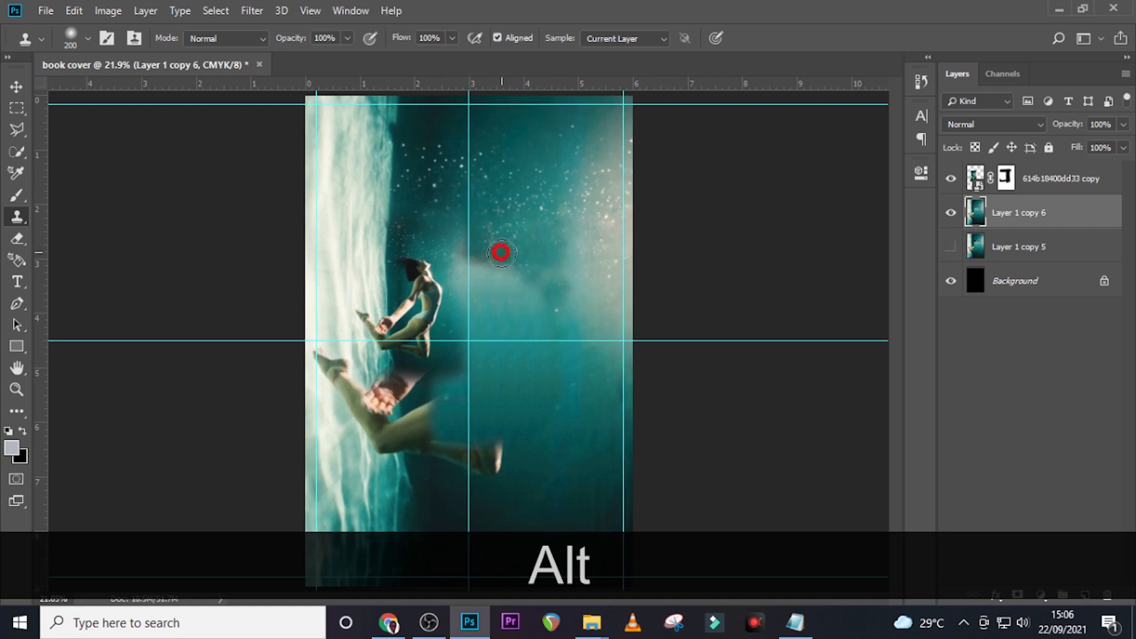
left_click(546, 275)
left_click(516, 231, "alt")
left_click_drag(483, 268, 501, 271)
Clone water samples from the right side over the middle of the patched area to even out its texture
left_click(577, 414, "alt")
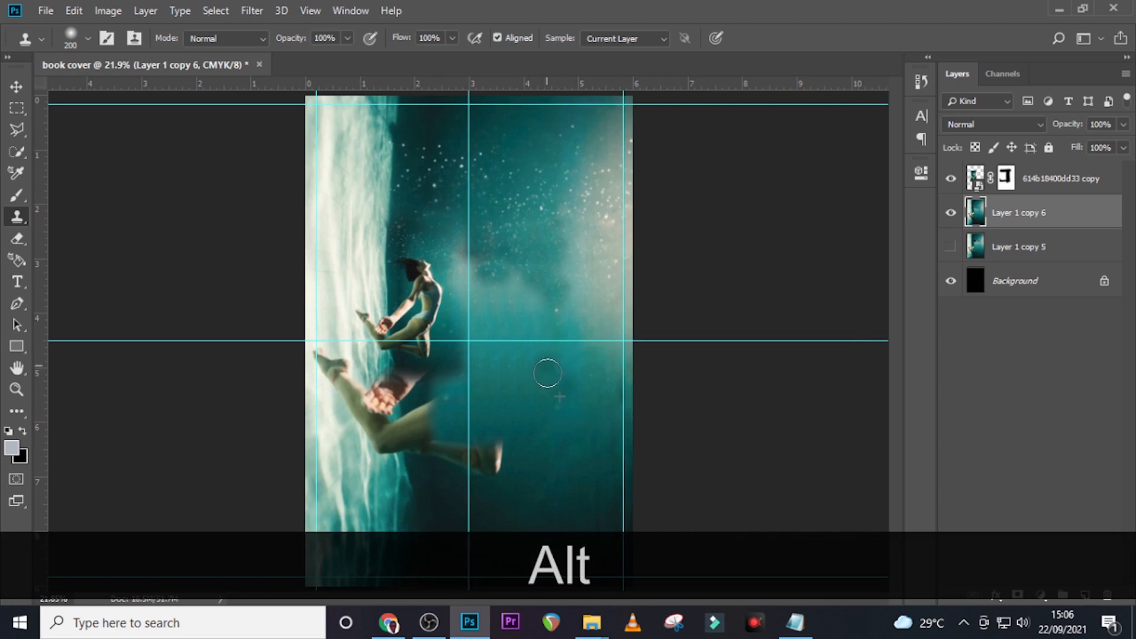
left_click(521, 420)
left_click(572, 383, "alt")
mouse_move(540, 384)
left_mouse_down()
mouse_move(559, 328)
mouse_move(543, 302)
left_mouse_up()
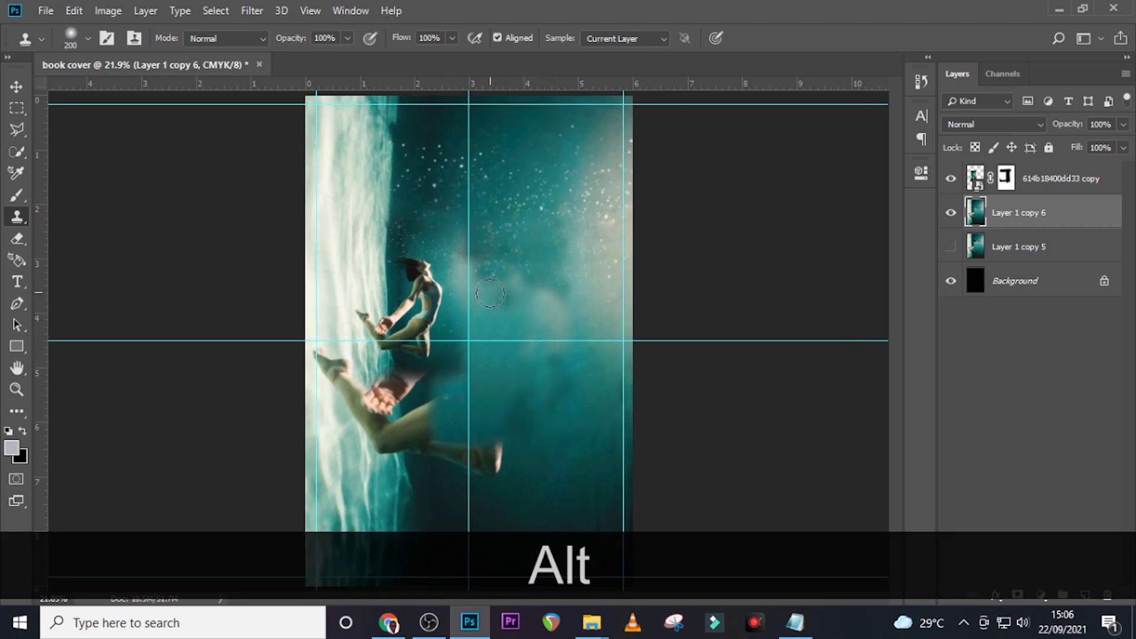
Clone nearby water samples over the smudged patches beside the small swimmer to smooth the middle of the background
left_click(476, 339, "alt")
left_click(485, 240, "alt")
mouse_move(467, 277)
left_mouse_down()
mouse_move(463, 252)
mouse_move(465, 289)
left_mouse_up()
left_click(459, 287)
left_click(458, 247)
left_click(500, 231, "alt")
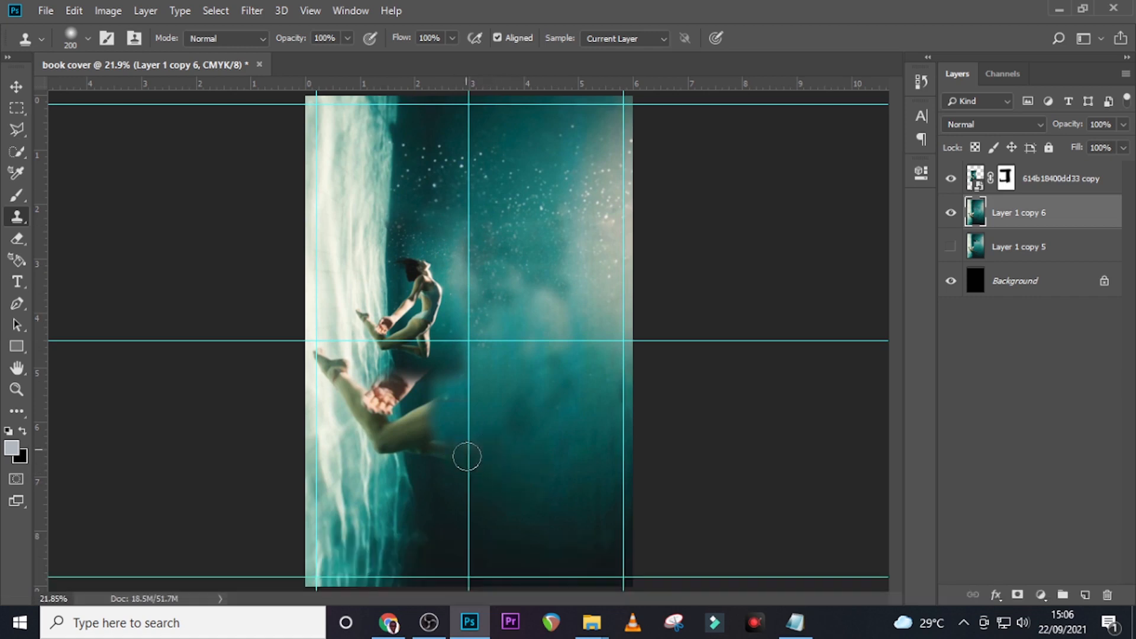
Cover the large swimmer's thigh and lower leg in the dark water with cloned samples of surrounding water
left_click_drag(436, 452, 444, 441)
left_click(451, 386, "alt")
mouse_move(436, 401)
left_mouse_down()
mouse_move(430, 437)
mouse_move(470, 460)
mouse_move(420, 461)
mouse_move(424, 420)
mouse_move(396, 426)
mouse_move(419, 466)
mouse_move(414, 390)
mouse_move(404, 373)
mouse_move(404, 396)
mouse_move(397, 377)
mouse_move(384, 381)
mouse_move(384, 396)
mouse_move(433, 400)
left_mouse_up()
left_click(425, 472, "alt")
left_click(420, 461)
left_click(418, 467, "alt")
left_click_drag(436, 452, 444, 473)
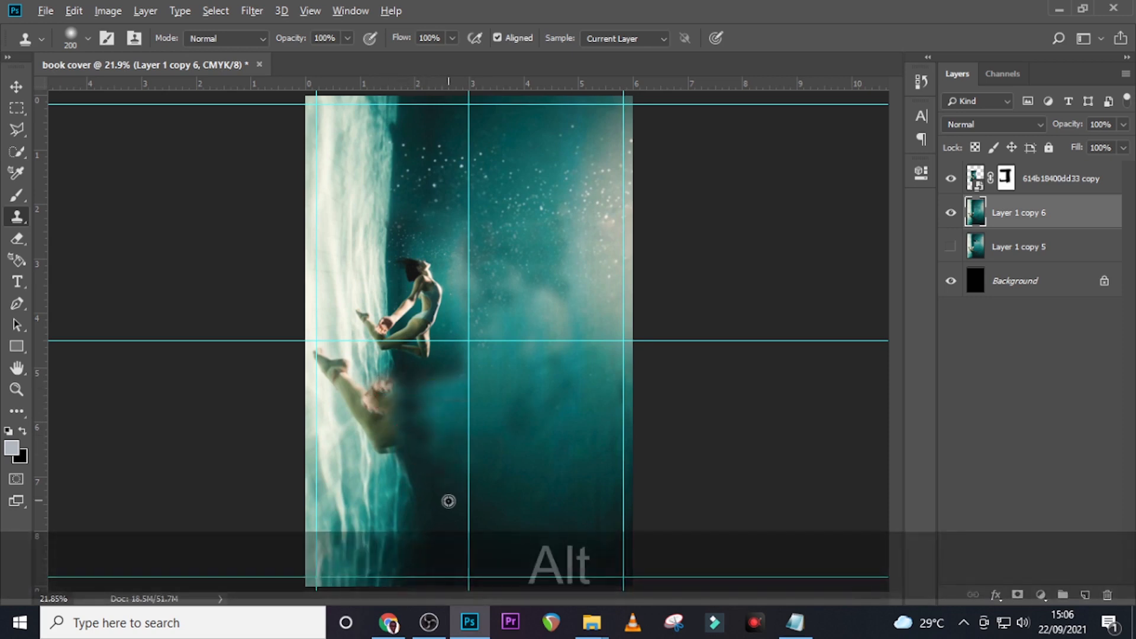
Clone water from below over the large swimmer's remaining hand and leg along the bright water edge
left_click(449, 502, "alt")
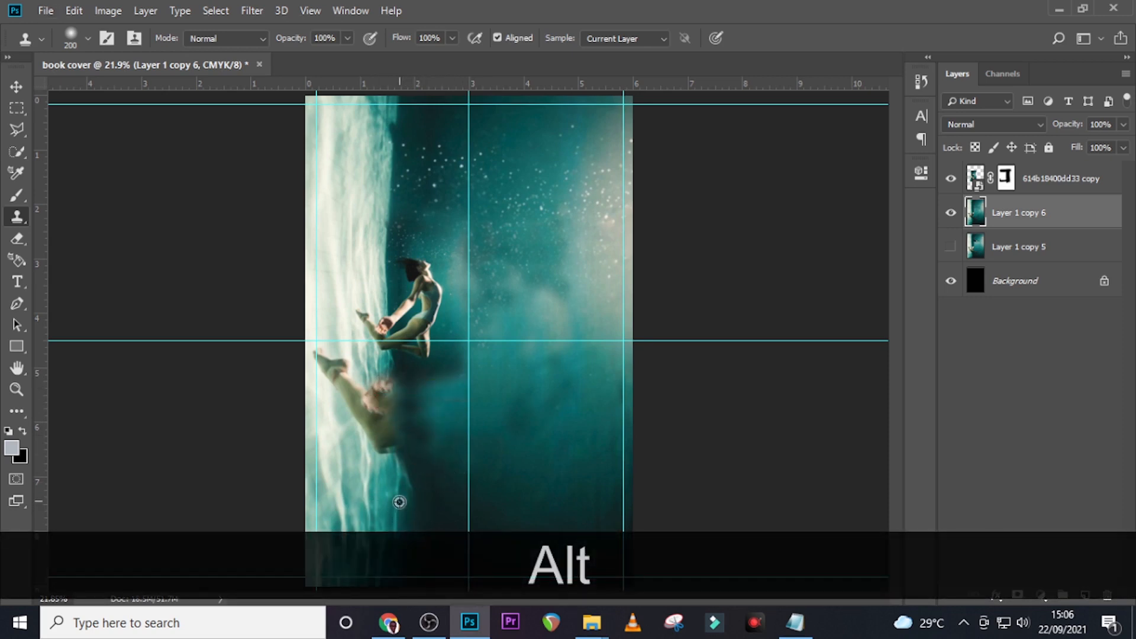
left_click(400, 501, "alt")
left_click_drag(400, 502, 388, 385)
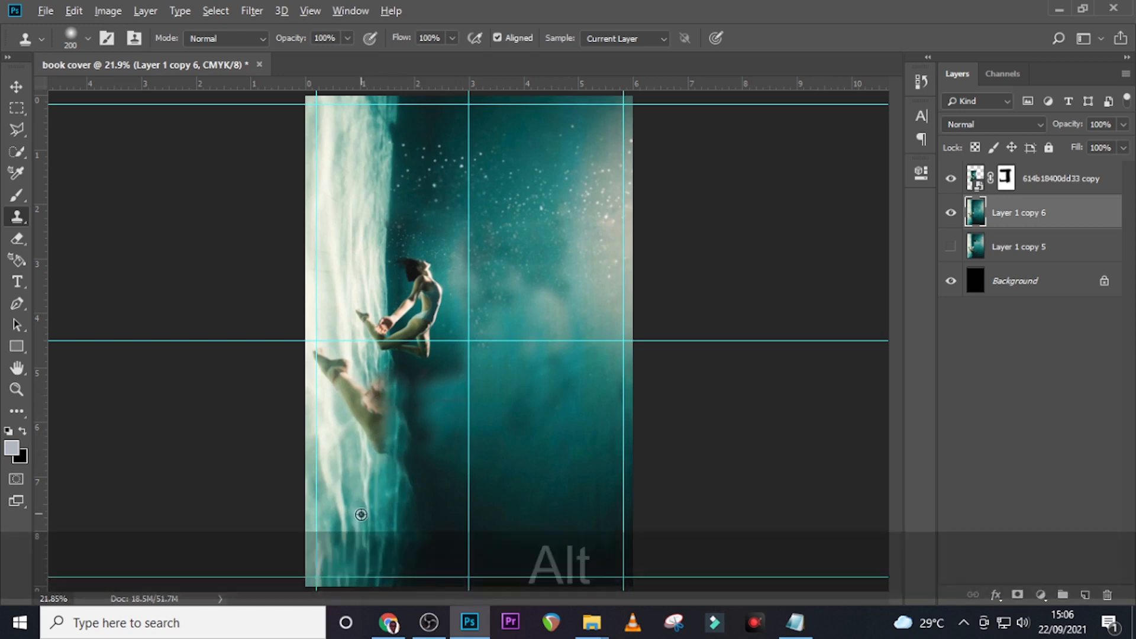
left_click(361, 514, "alt")
mouse_move(371, 451)
left_mouse_down()
mouse_move(383, 436)
mouse_move(377, 388)
mouse_move(365, 434)
mouse_move(375, 383)
mouse_move(349, 400)
mouse_move(352, 381)
mouse_move(327, 396)
mouse_move(335, 363)
mouse_move(345, 375)
left_mouse_up()
Clone bright water over the leftover foot fragment and blend the area around it
left_click(325, 436, "alt")
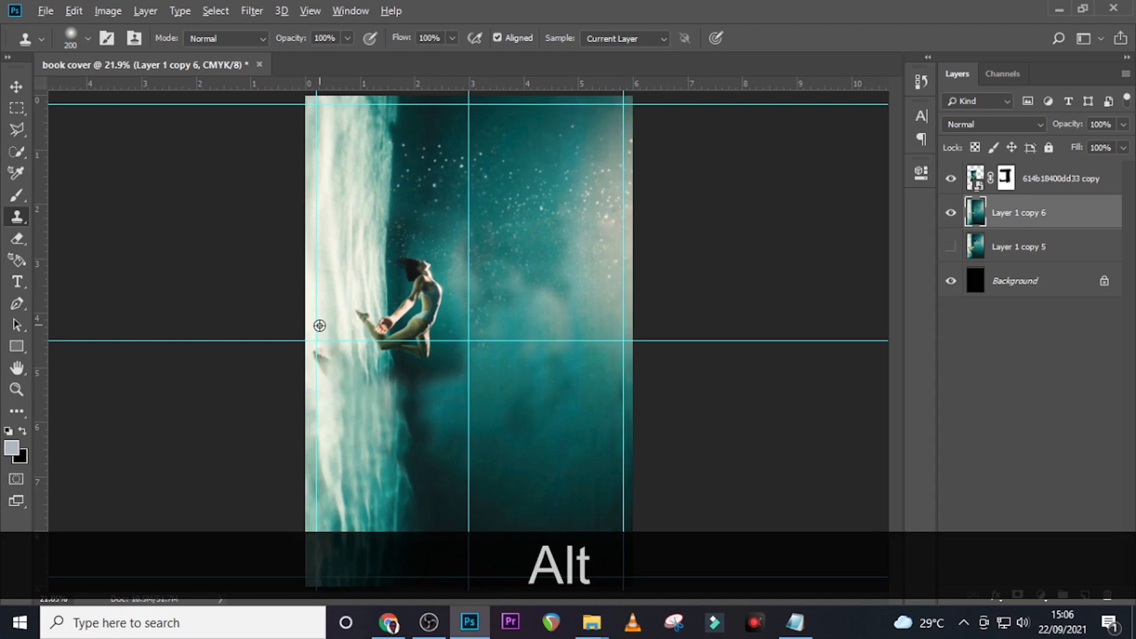
mouse_move(328, 377)
left_mouse_down()
mouse_move(325, 395)
mouse_move(345, 428)
left_mouse_up()
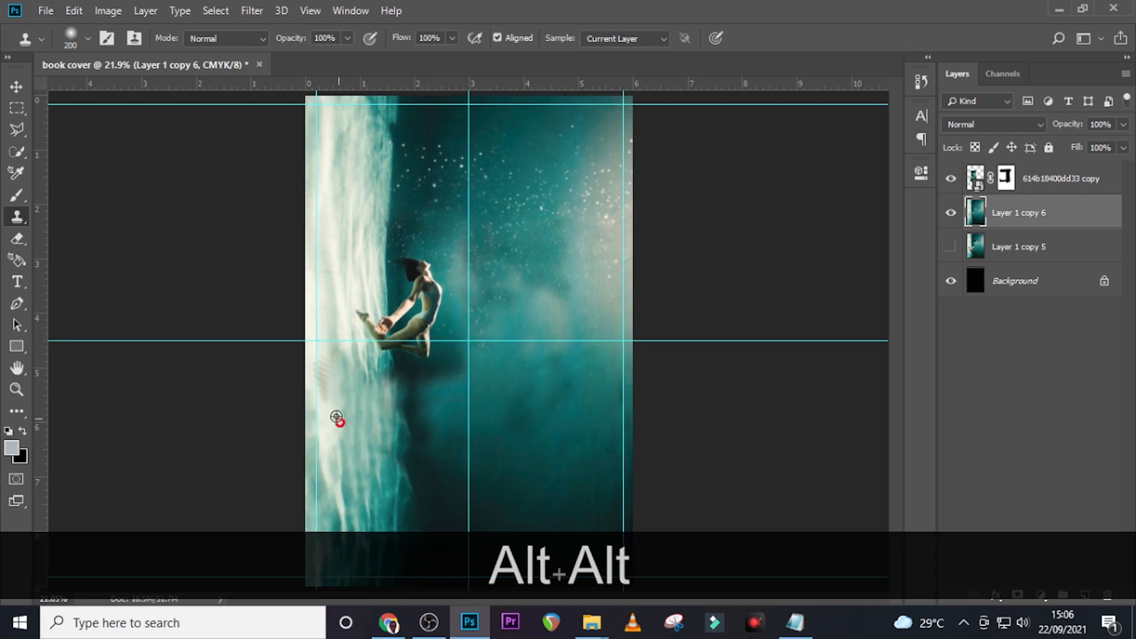
left_click(324, 344, "alt")
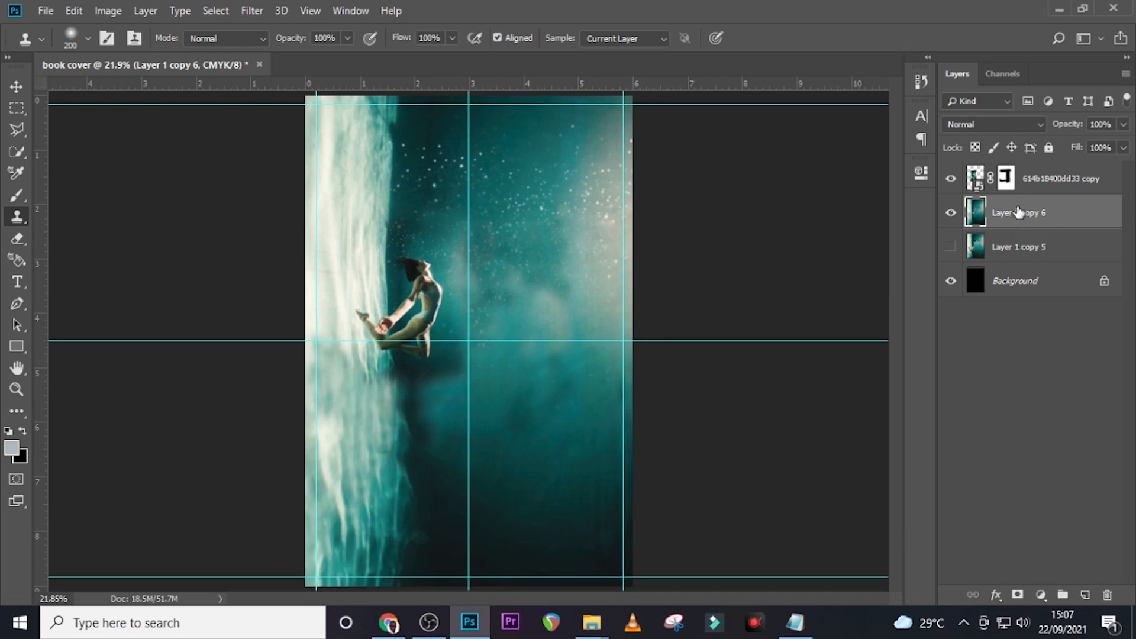
Merge the masked small-swimmer layer with Layer 1 copy 6 and delete the hidden Layer 1 copy 5
left_click(1027, 177, "shift")
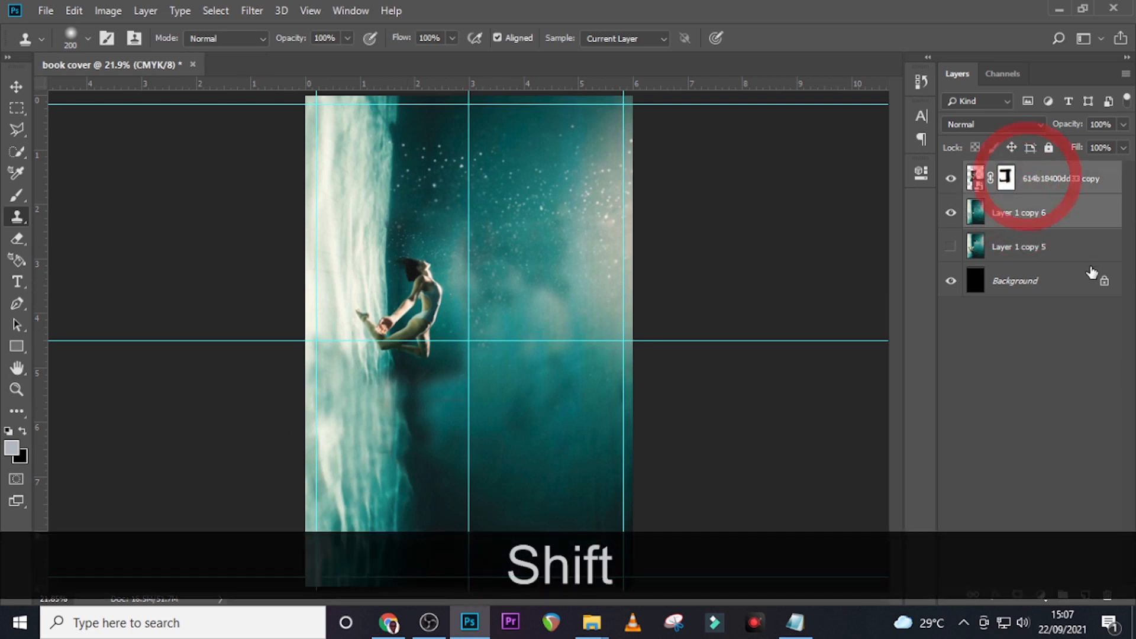
key("ctrl+shift+e")
left_click(1015, 199)
key("Delete")
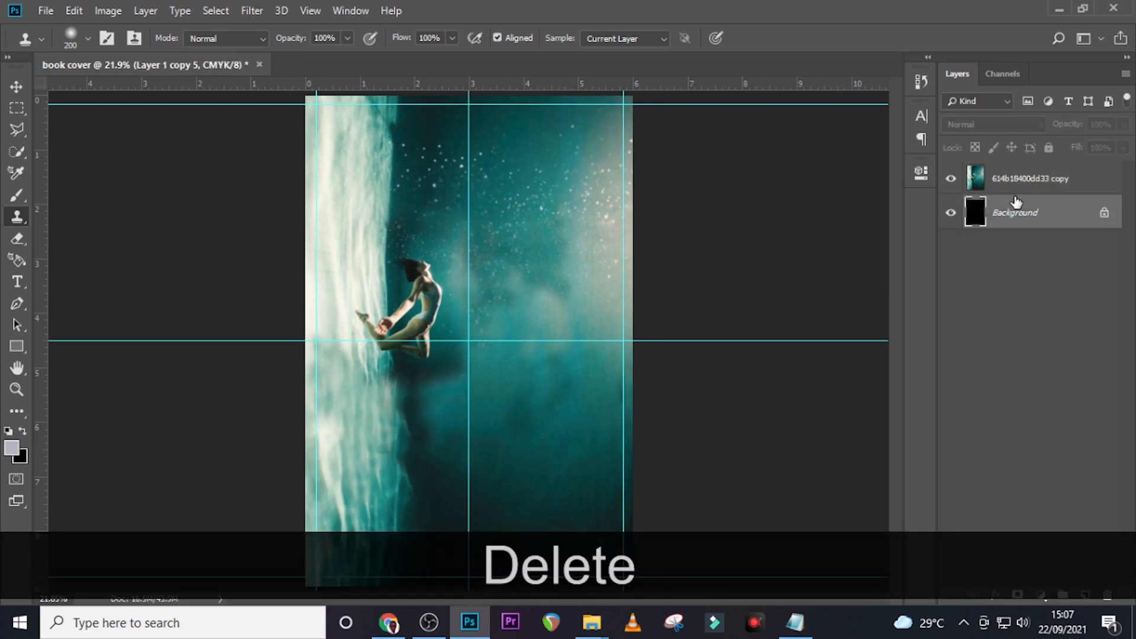
Shift the merged swimmer image about 0.5 inch to the left on the cover
left_click(1013, 176)
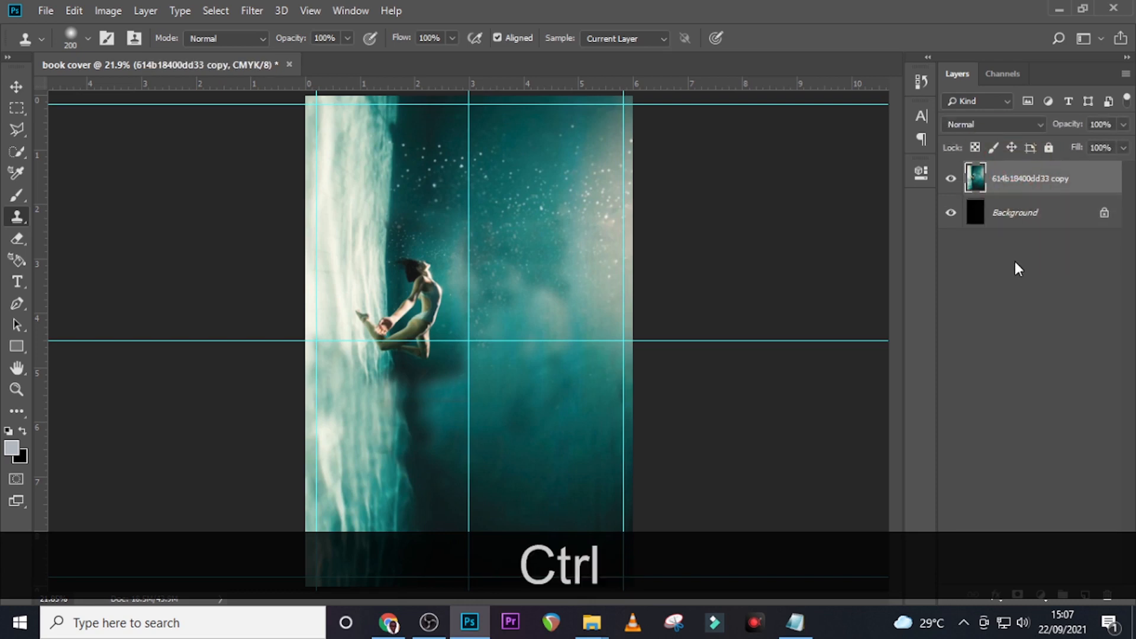
key("v")
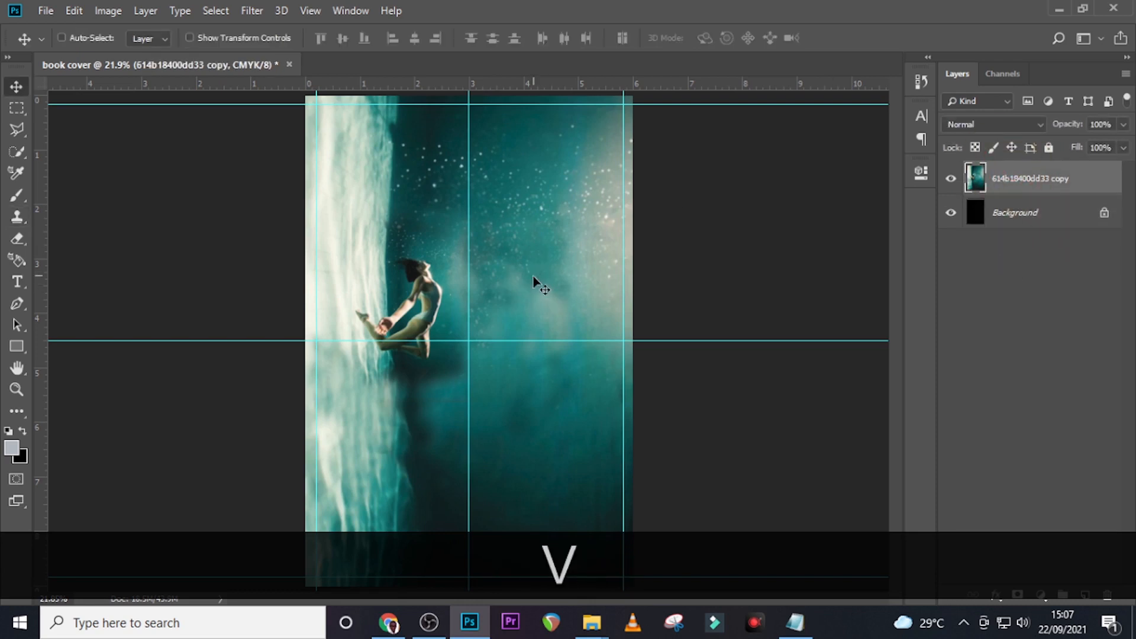
left_click_drag(530, 278, 506, 286)
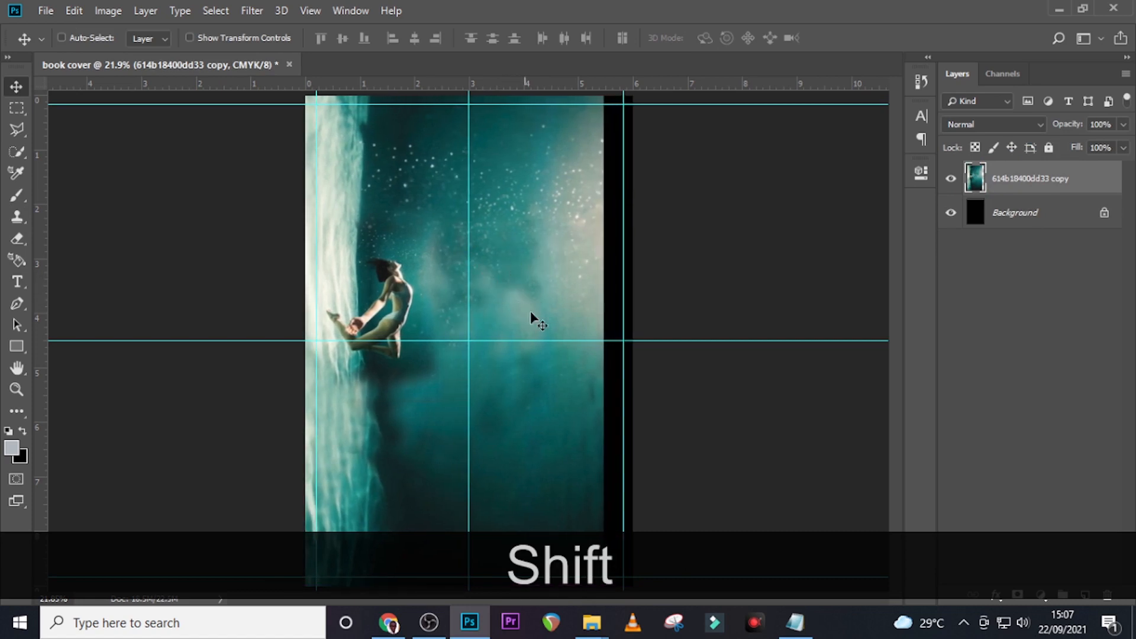
key("shift+Return")
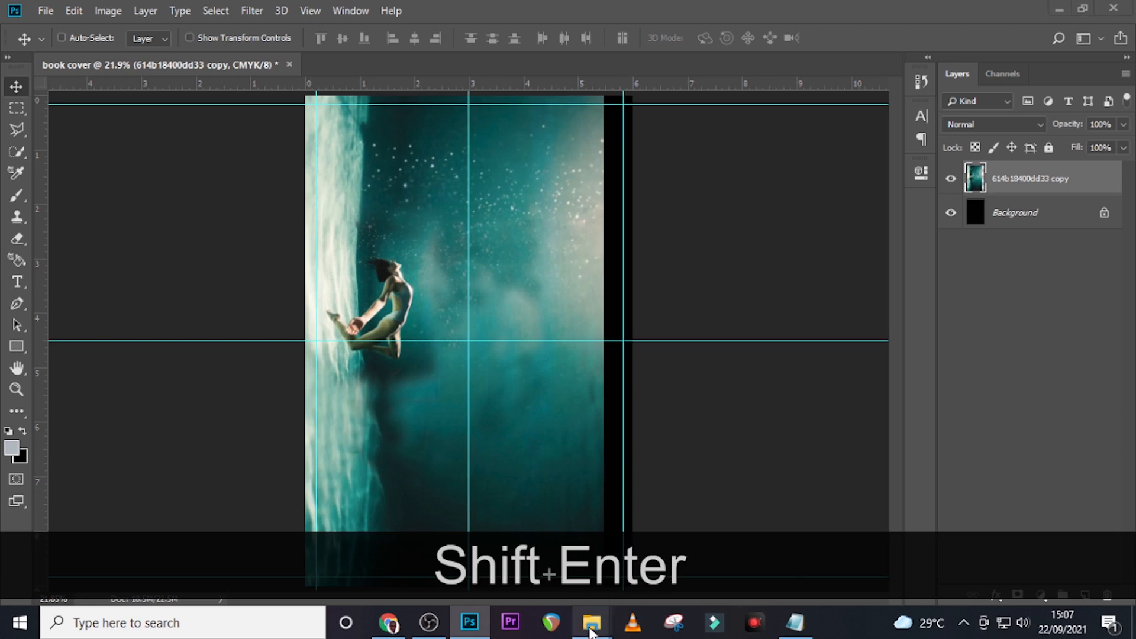
Place the image cityscape-night-lights-lit-wallpaper-preview.jpg from the u28 folder into the book cover document
mouse_move(589, 622)
left_click(530, 547)
left_click(368, 222)
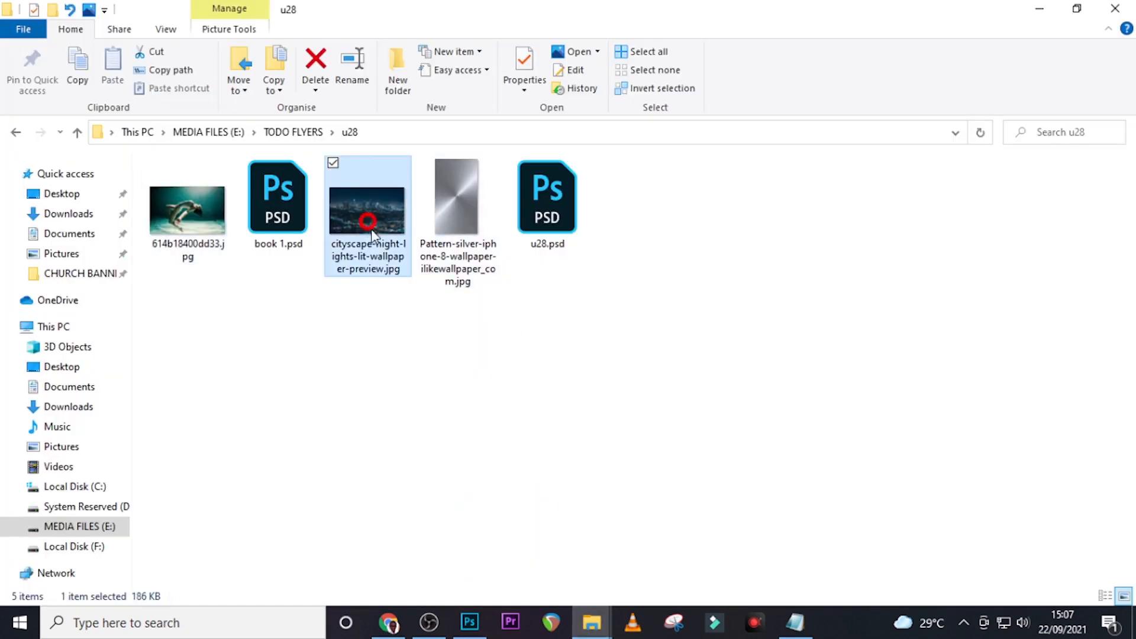
left_click_drag(369, 219, 504, 420)
Rotate the placed cityscape 90° counter-clockwise, scale it to about 70.8%, and position it over the right side of the cover
right_click(531, 349)
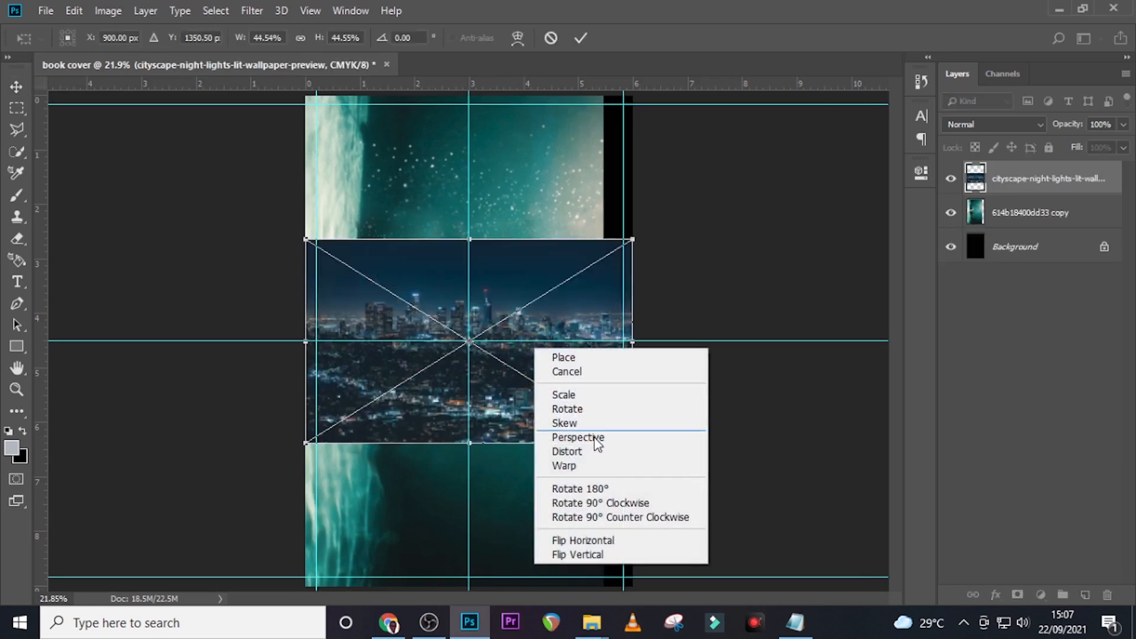
left_click(631, 518)
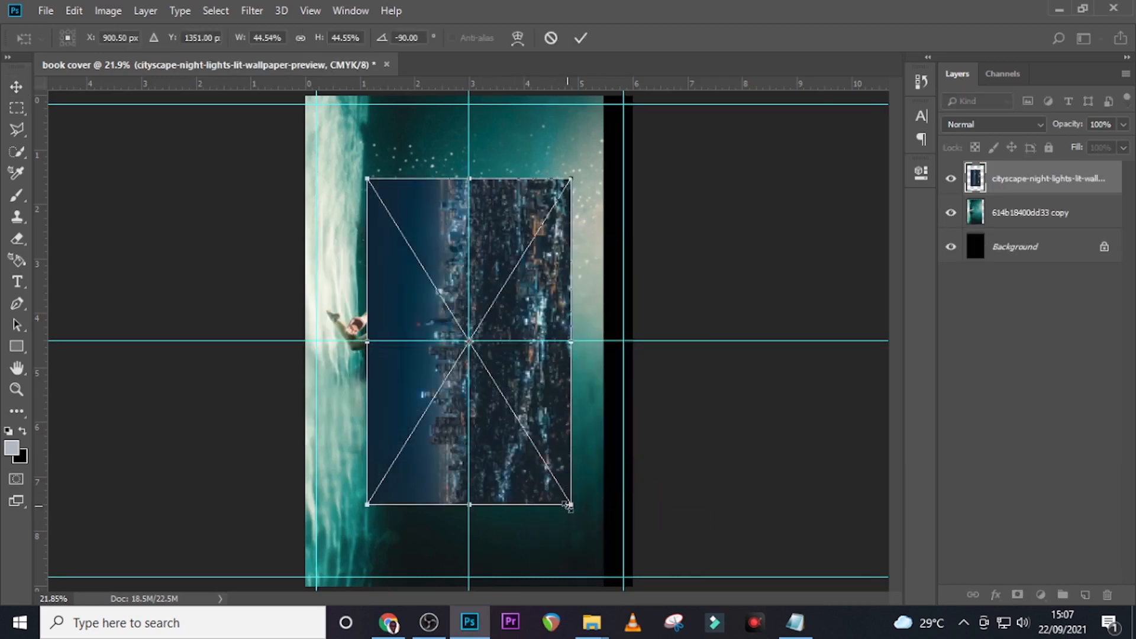
left_click_drag(570, 505, 639, 571)
left_click_drag(567, 437, 642, 433)
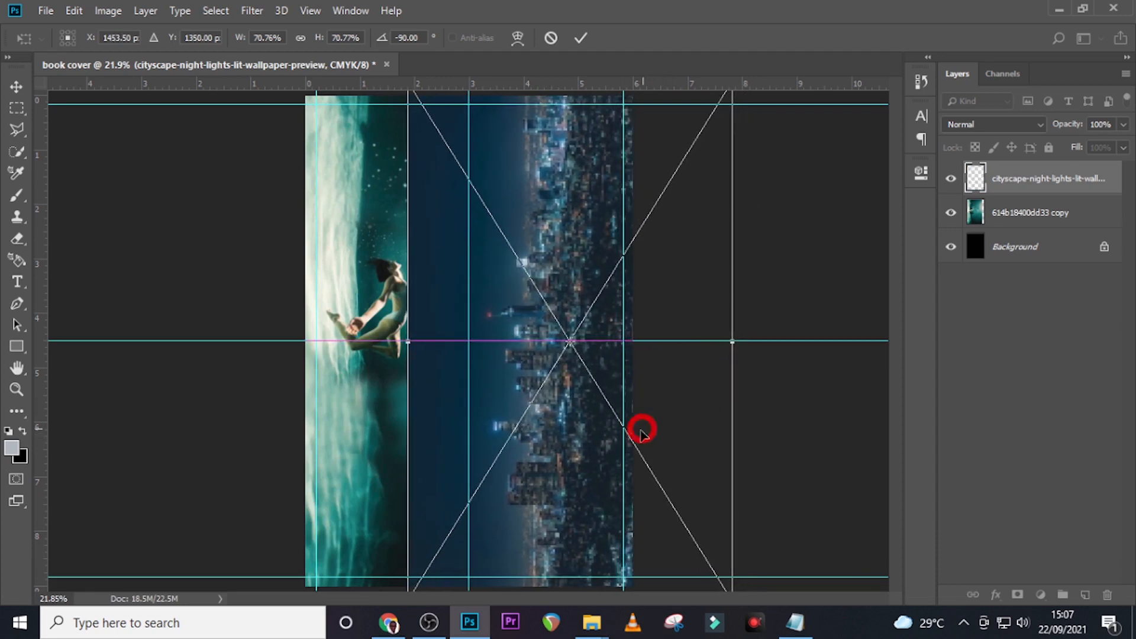
key("Return")
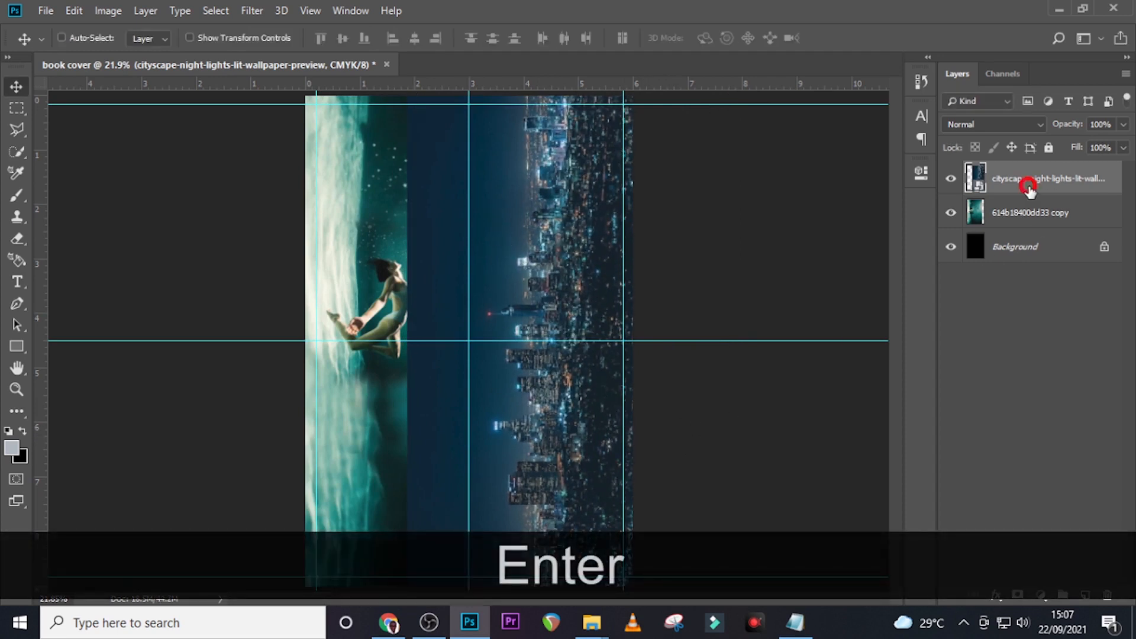
Duplicate the cityscape layer, hide the copy, and make the original cityscape layer active
key("ctrl+j")
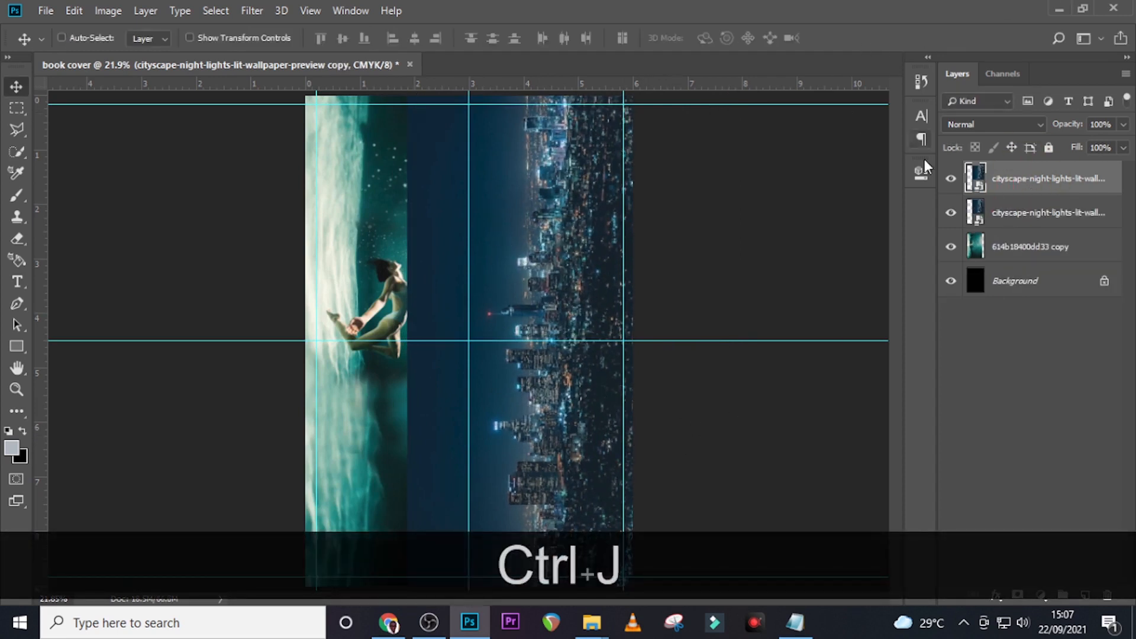
left_click(950, 172)
left_click(1012, 215)
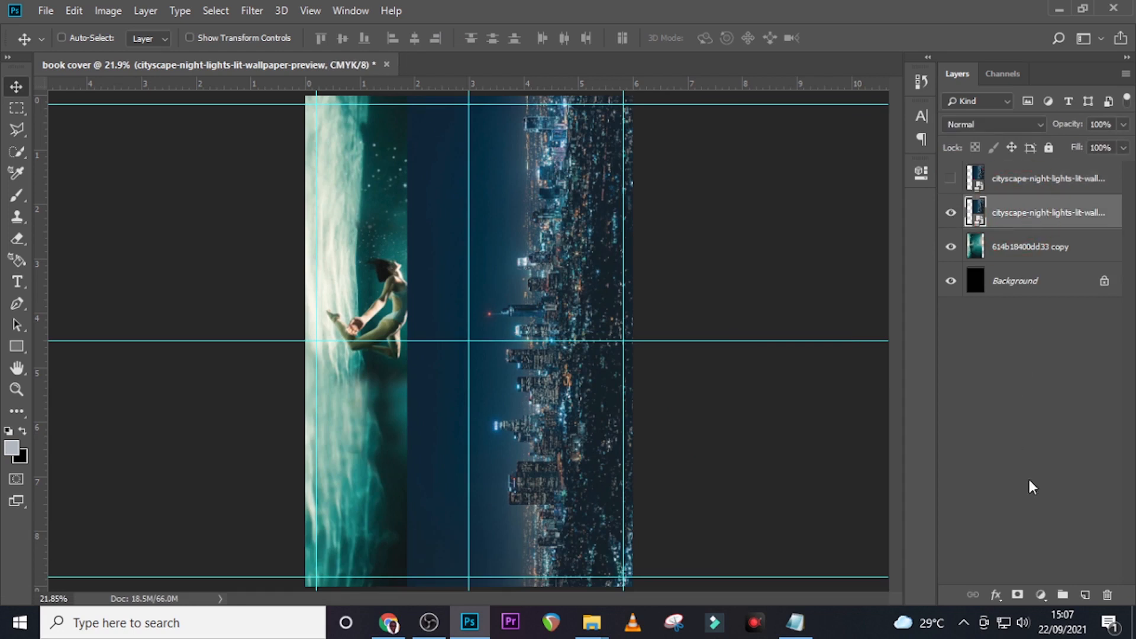
Add a mask to the visible cityscape and paint its sky out in black at brush size 700, blending it into the water
left_click(1017, 595)
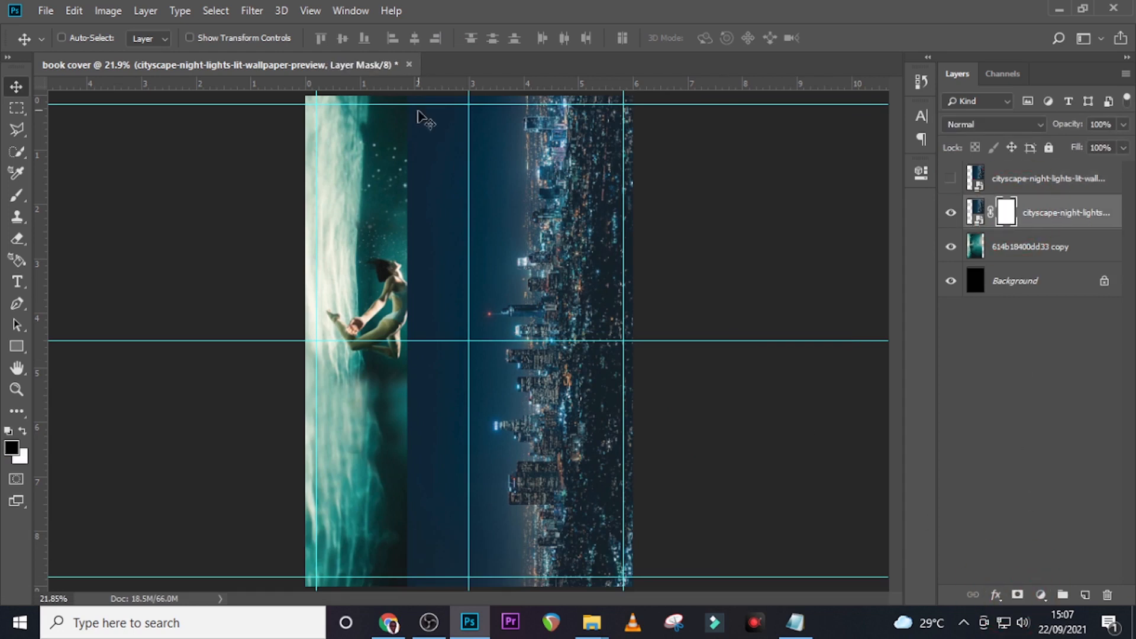
key("b")
key("bracketright")
key("bracketright")
key("bracketright")
key("bracketright")
key("bracketright")
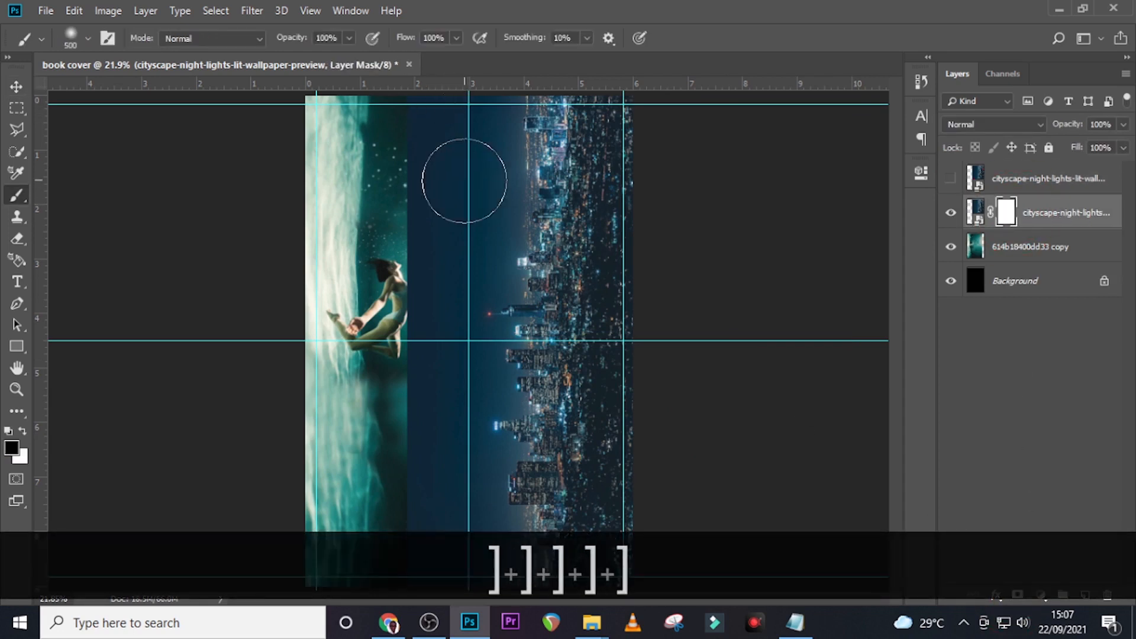
key("bracketright")
key("bracketright")
mouse_move(417, 98)
left_mouse_down()
mouse_move(418, 633)
mouse_move(439, 575)
mouse_move(468, 601)
mouse_move(441, 45)
mouse_move(477, 102)
mouse_move(479, 173)
mouse_move(455, 316)
mouse_move(464, 261)
mouse_move(455, 421)
mouse_move(430, 389)
mouse_move(512, 619)
mouse_move(491, 570)
mouse_move(489, 597)
left_mouse_up()
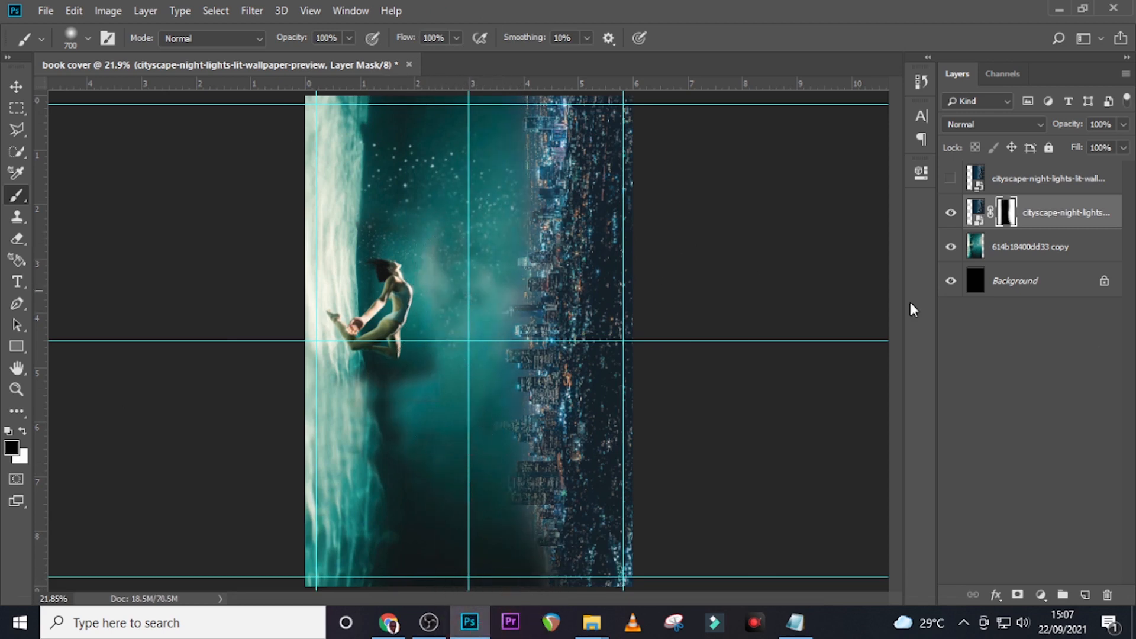
Show the cityscape copy and set its blend mode to Soft Light
left_click(976, 188)
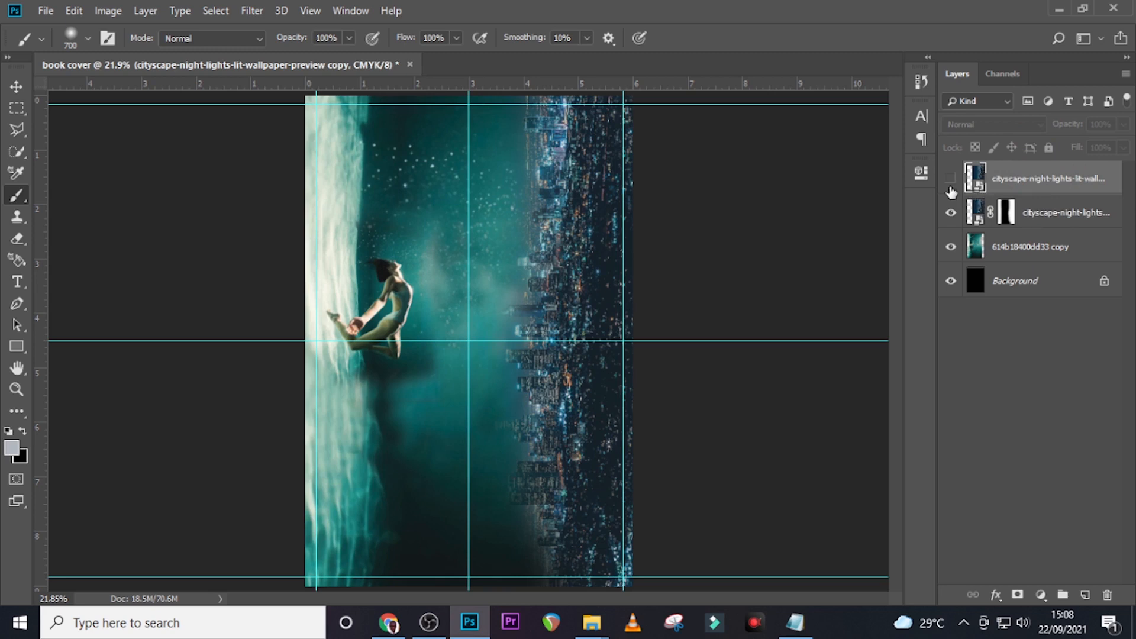
left_click(951, 188)
left_click(994, 124)
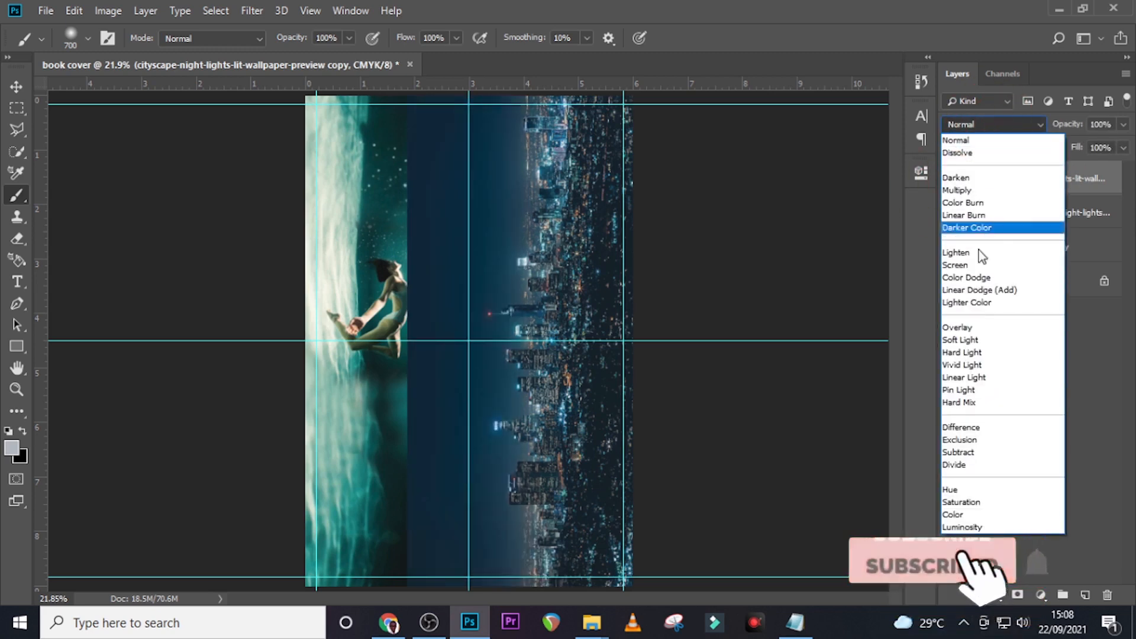
left_click(962, 340)
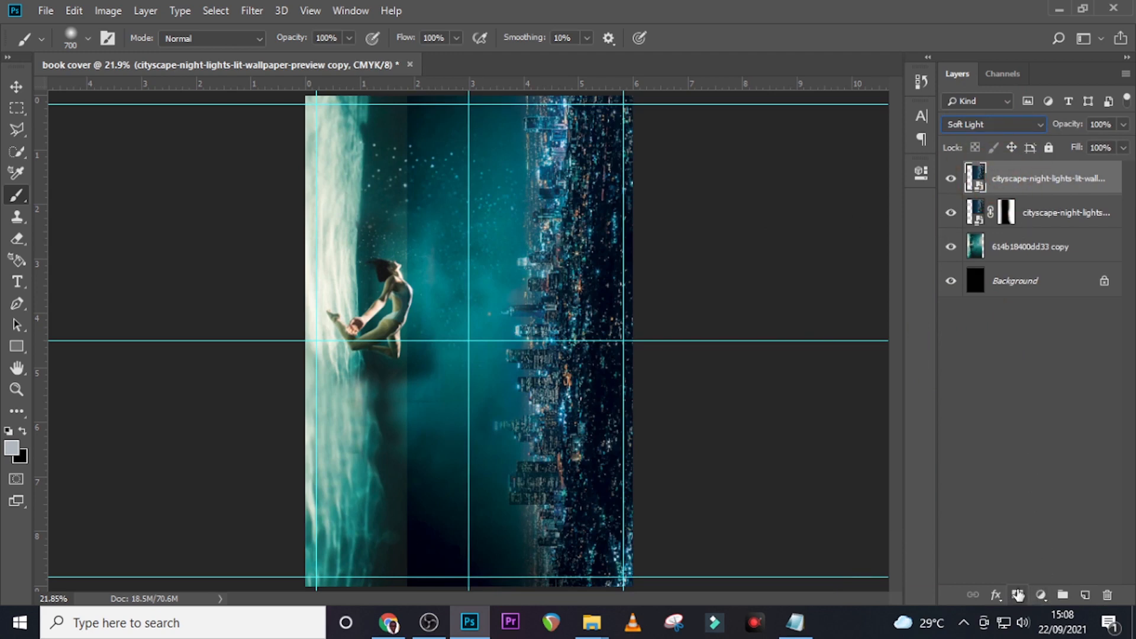
Mask the Soft Light cityscape copy and paint black over its hard sky edge beside the swimmer
left_click(1017, 595)
key("d")
key("x")
mouse_move(414, 267)
left_mouse_down()
mouse_move(393, 540)
mouse_move(467, 573)
mouse_move(352, 436)
mouse_move(427, 131)
mouse_move(494, 89)
mouse_move(423, 453)
mouse_move(452, 547)
mouse_move(513, 599)
left_mouse_up()
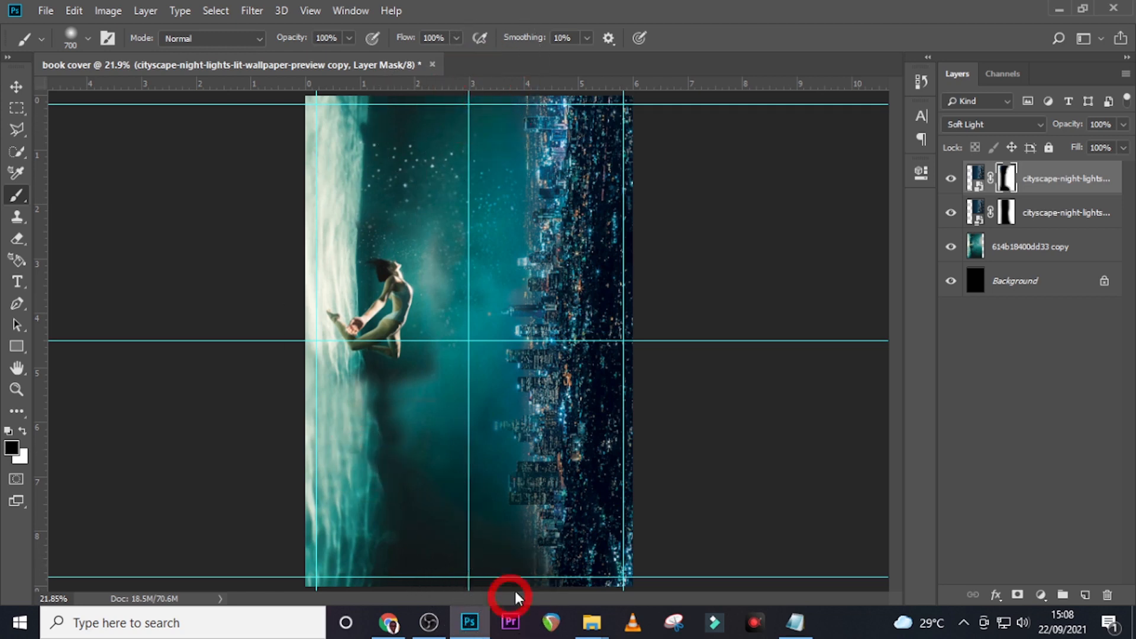
Hide the guides, group the two cityscape layers with the swimmer image, and name the group bg
key("ctrl+h")
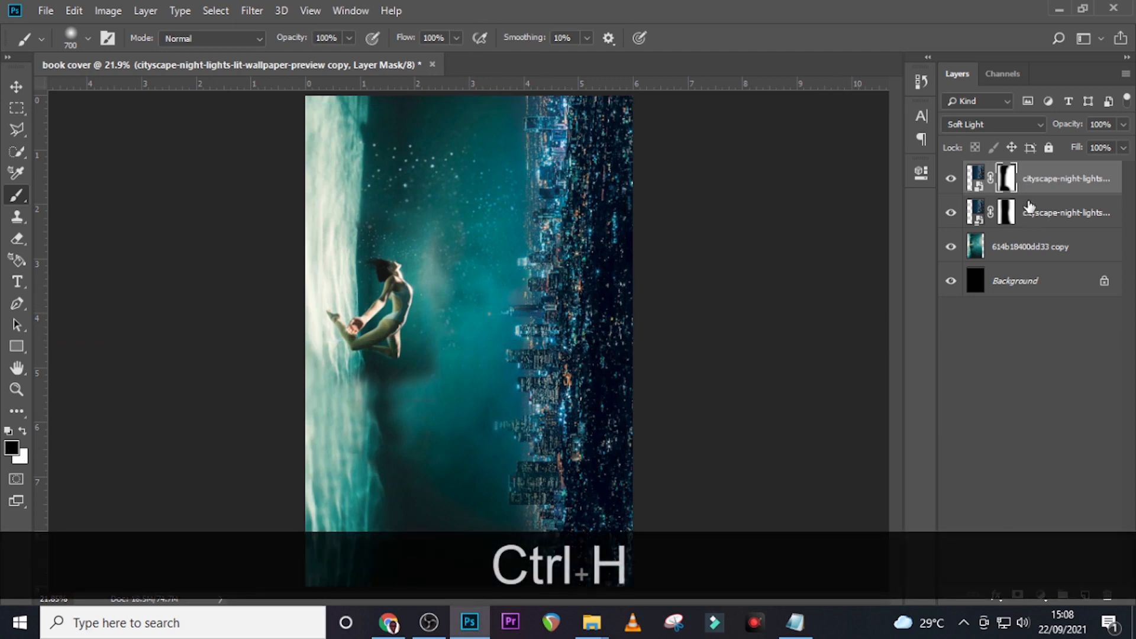
key("shift")
left_click(1048, 247, "shift")
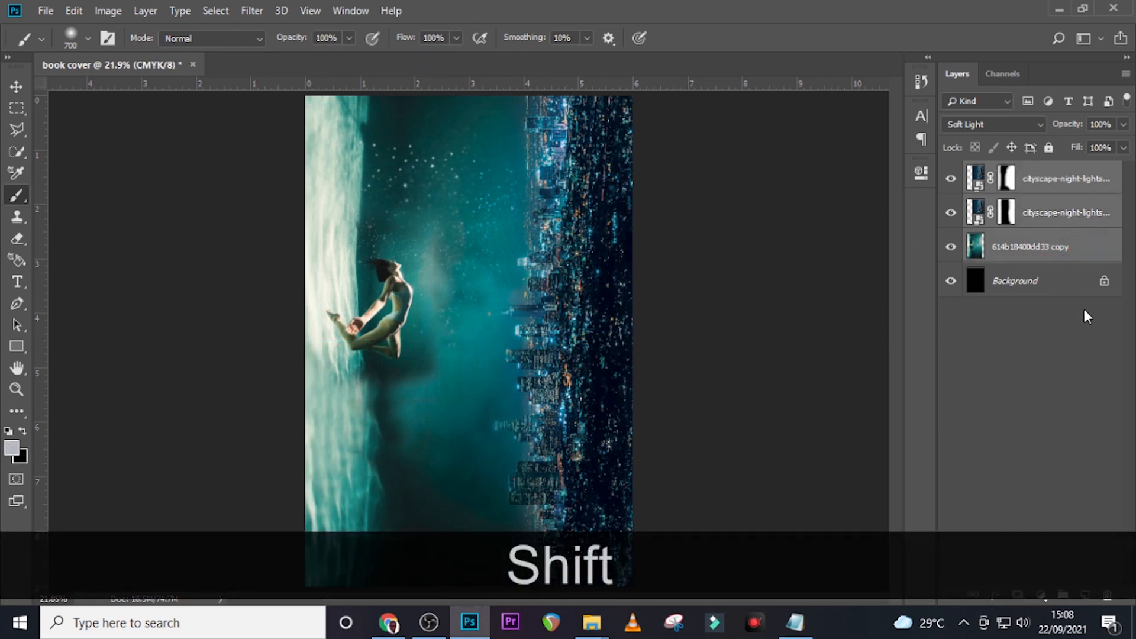
key("ctrl+shift+g")
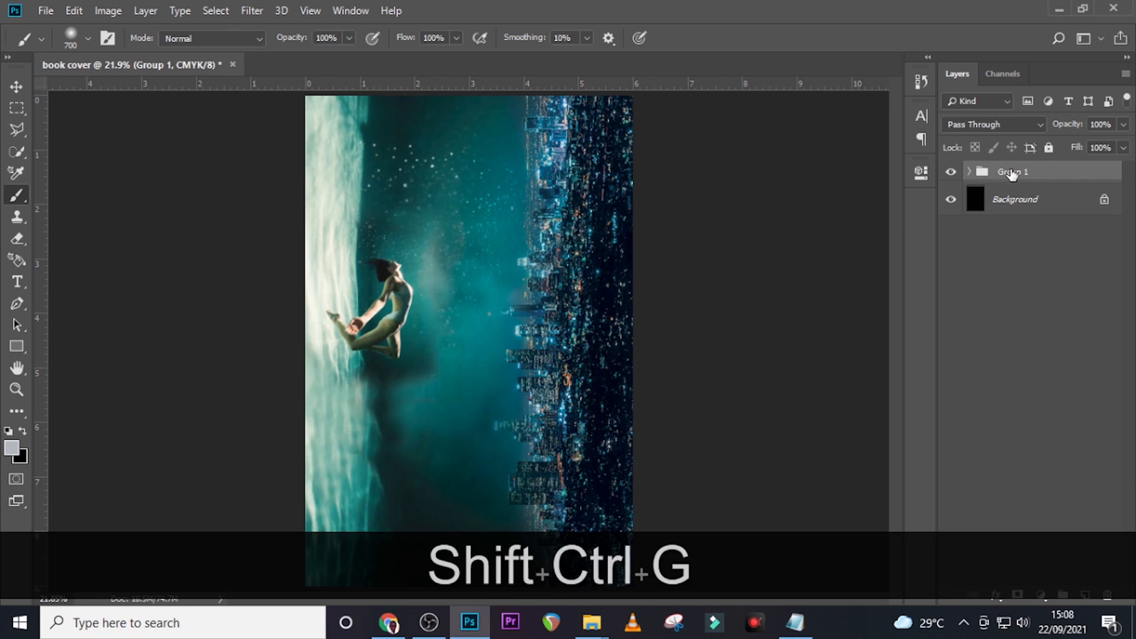
double_click(1012, 172)
type("bg")
key("Return")
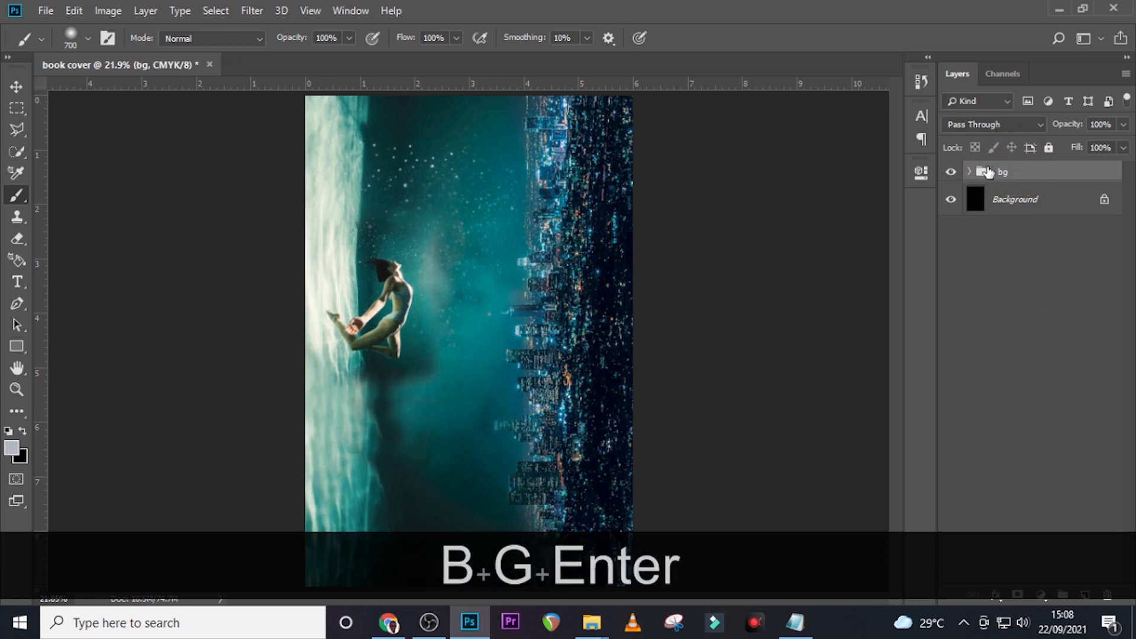
Add a Levels adjustment above the cityscape layers inside the bg group and set its black input level to 12
left_click(970, 172)
left_click(1053, 196)
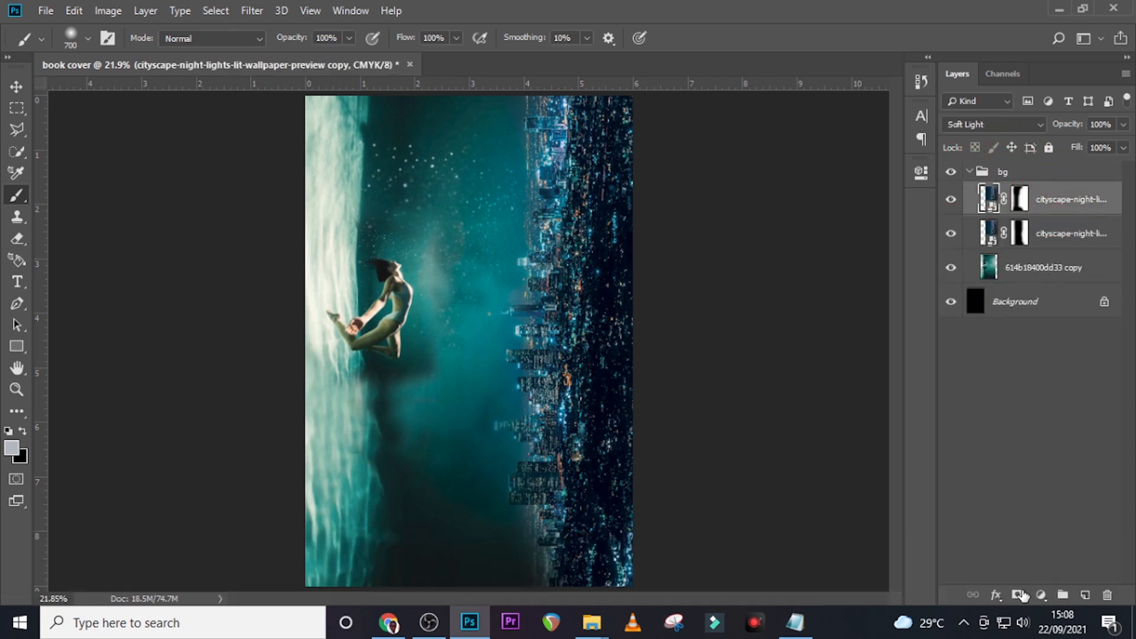
left_click(1042, 595)
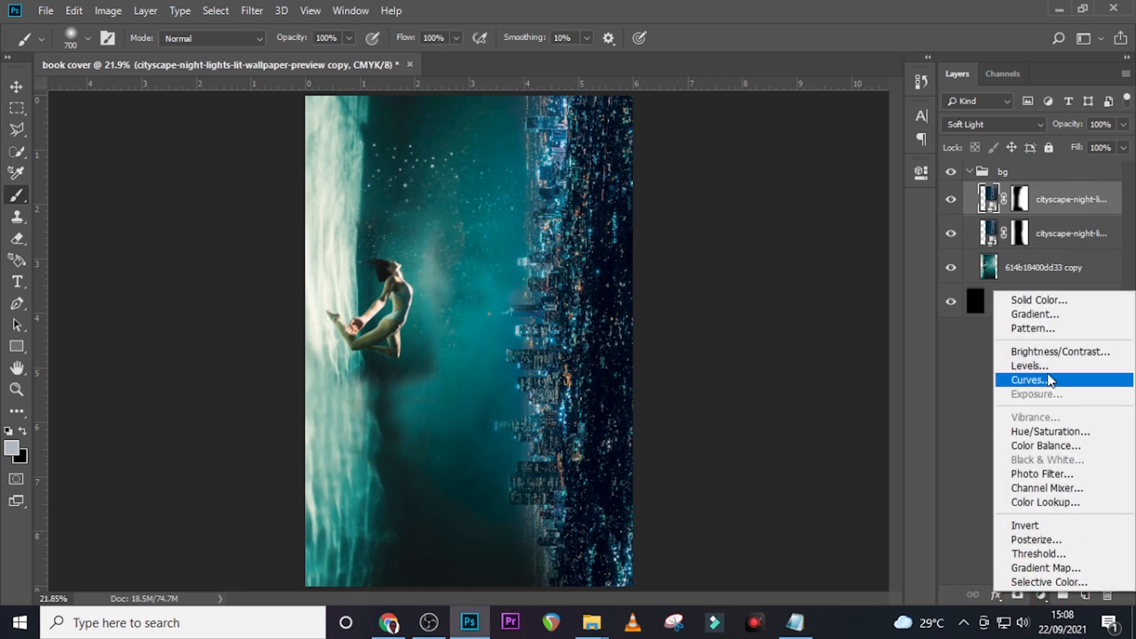
left_click(1029, 366)
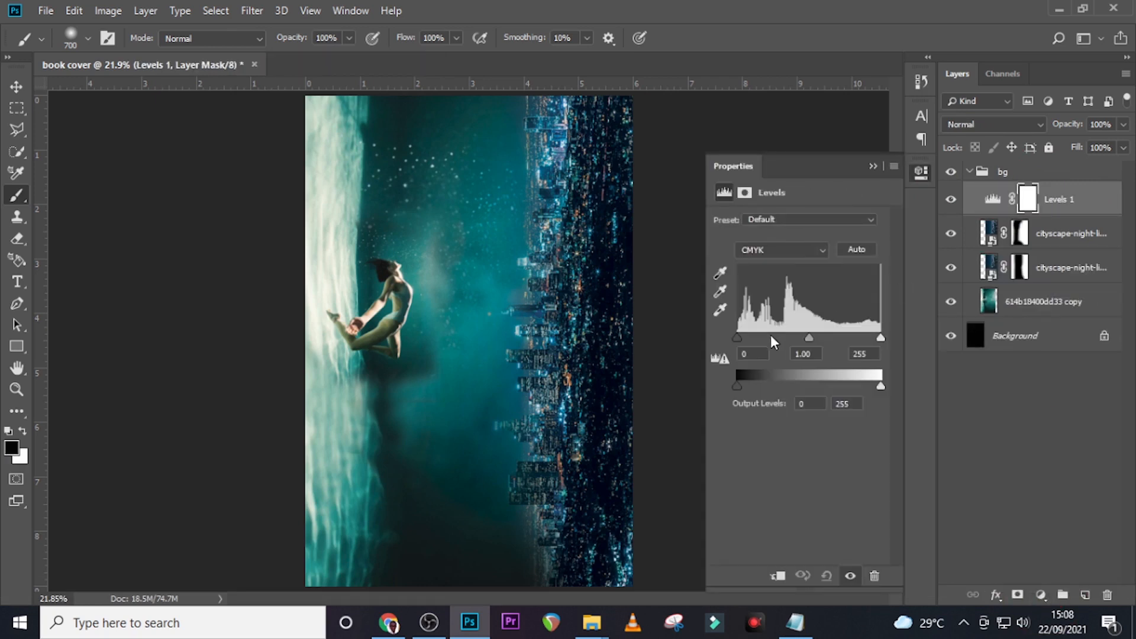
left_click_drag(738, 335, 745, 335)
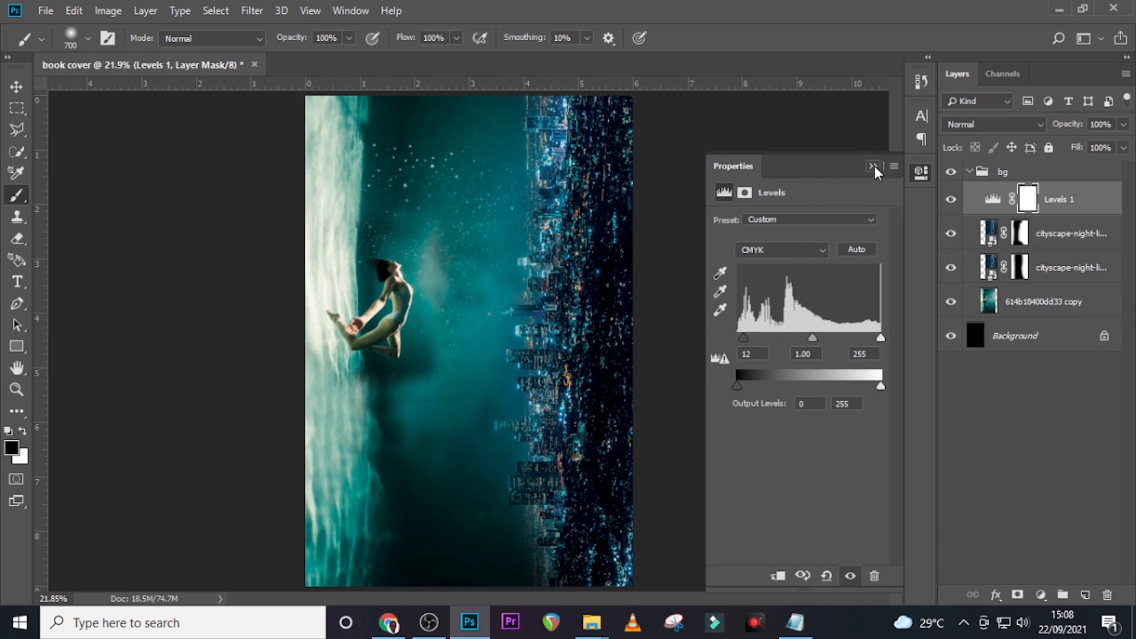
Fine-tune the black input level of the Levels adjustment and collapse the bg group
left_click_drag(746, 336, 750, 337)
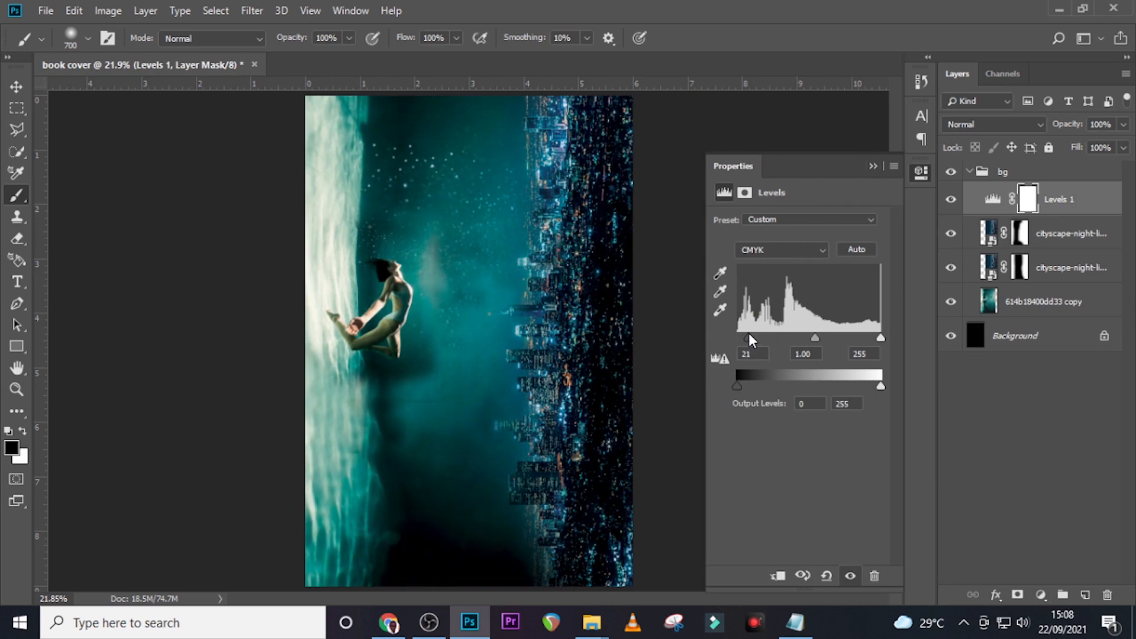
left_click_drag(748, 334, 746, 334)
left_click(872, 166)
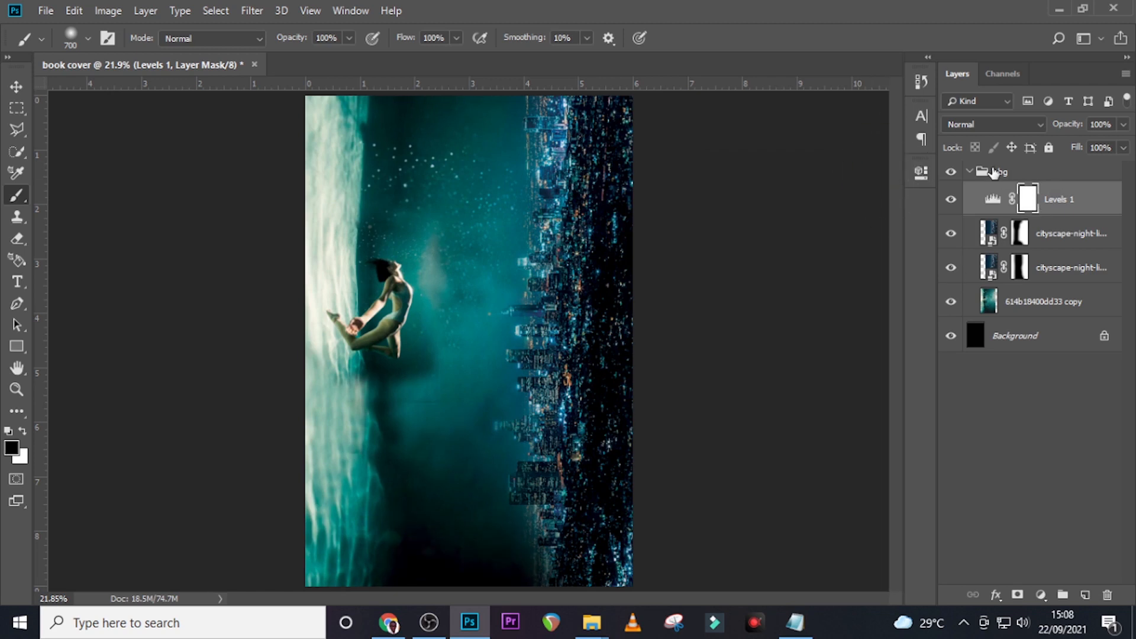
left_click(971, 173)
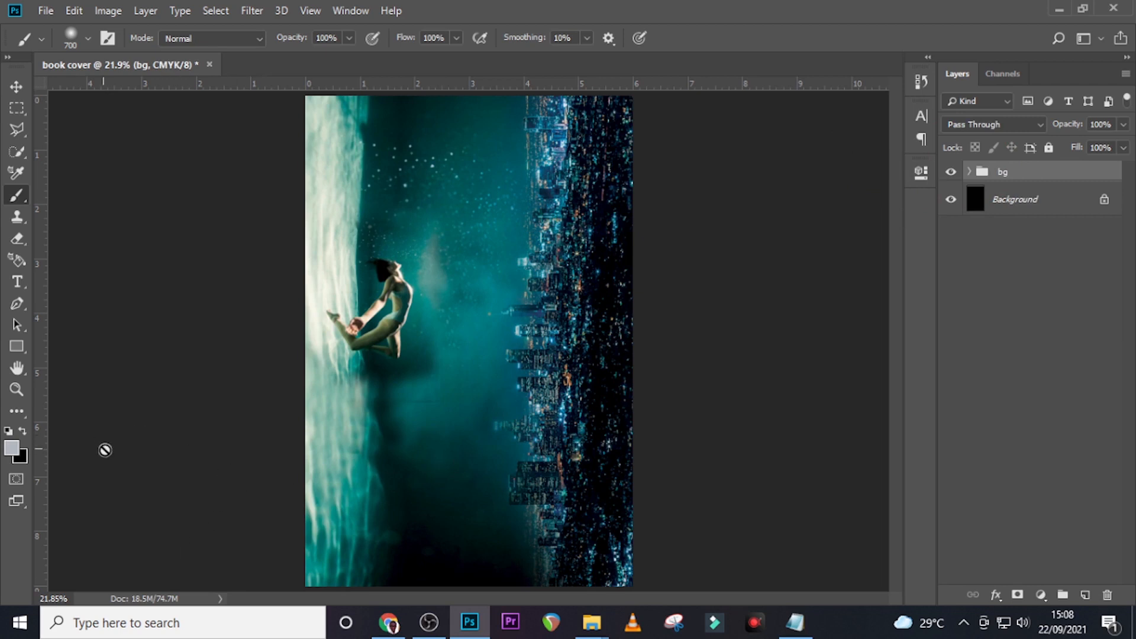
Draw a rectangle about 2015 x 344 px across the bottom edge of the cover and fill it with colour 00000f
left_click(16, 344)
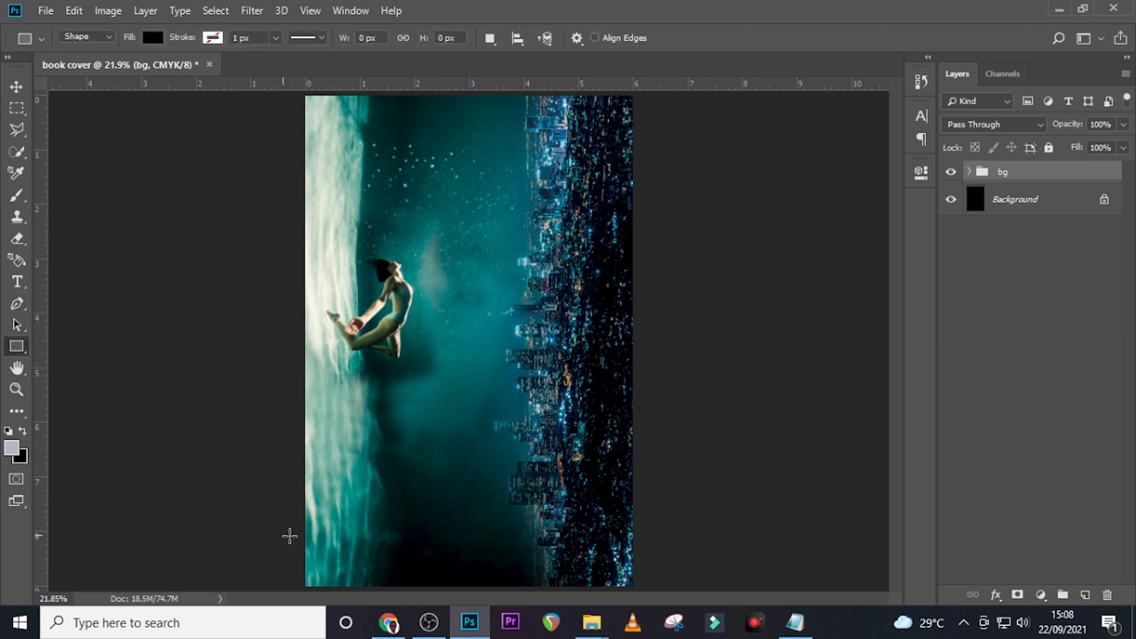
left_click_drag(299, 538, 666, 591)
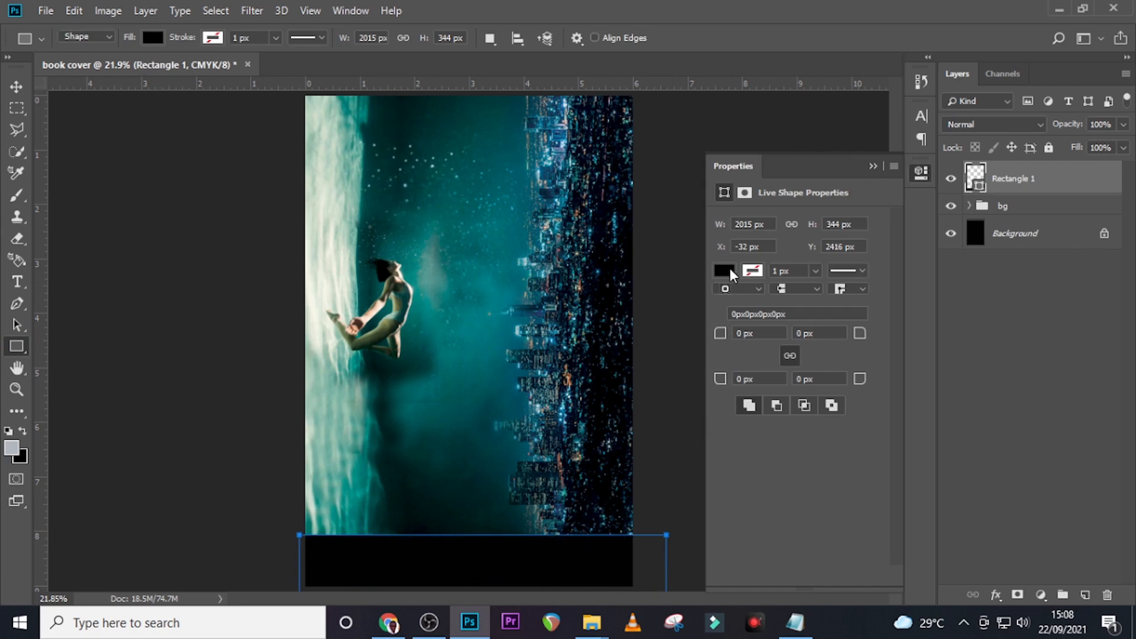
left_click(724, 271)
left_click(895, 301)
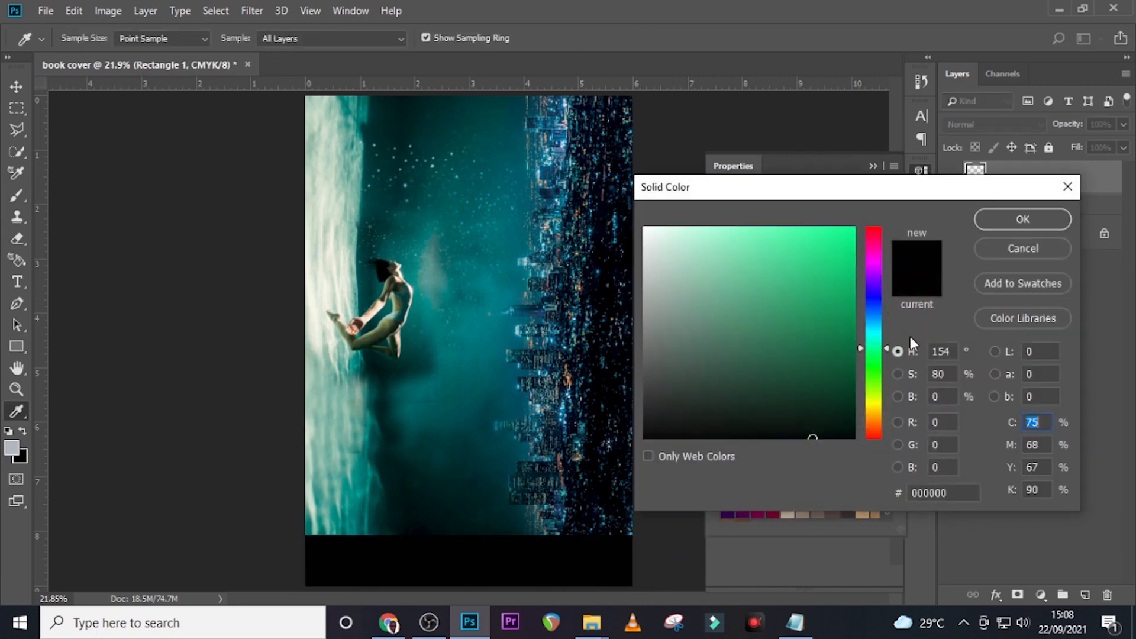
left_click(914, 493)
type("0000")
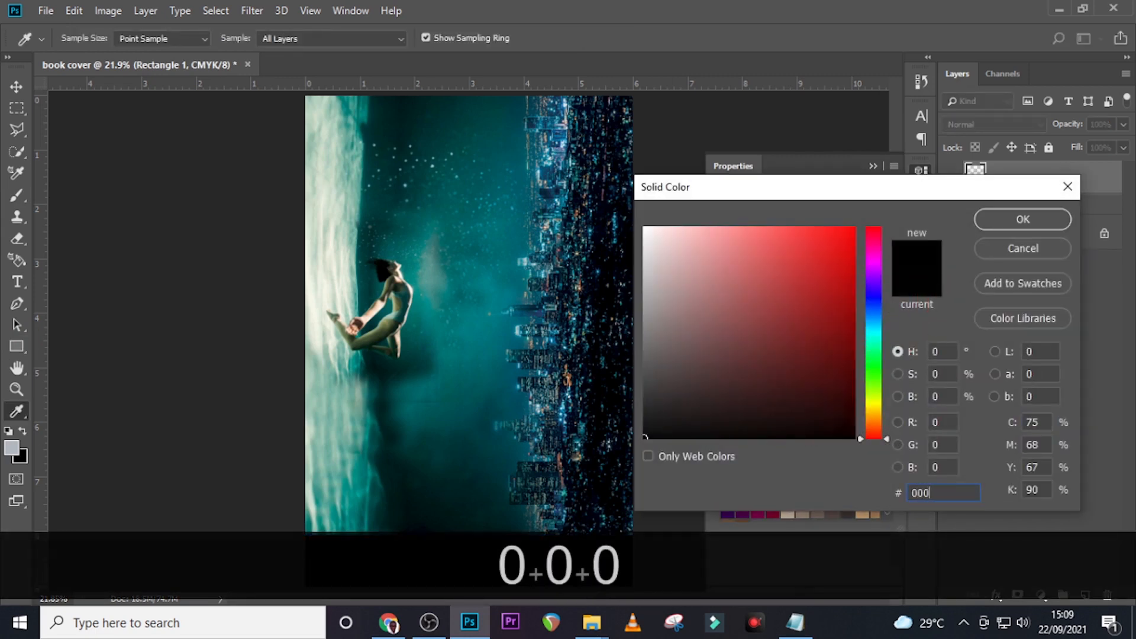
type("0f")
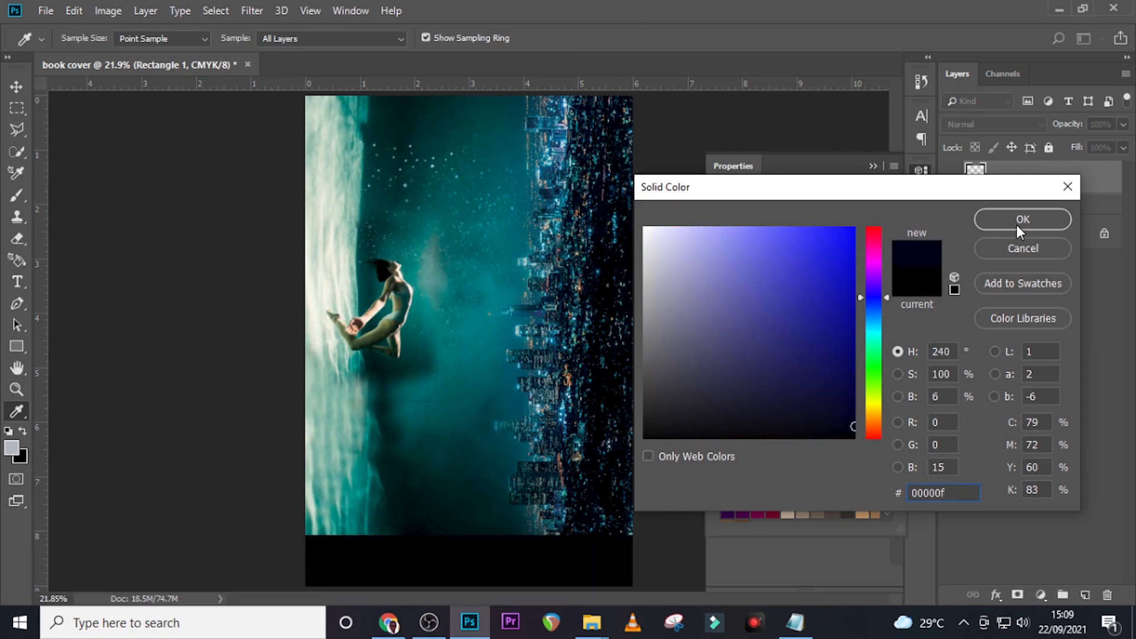
left_click(1016, 224)
left_click(627, 306)
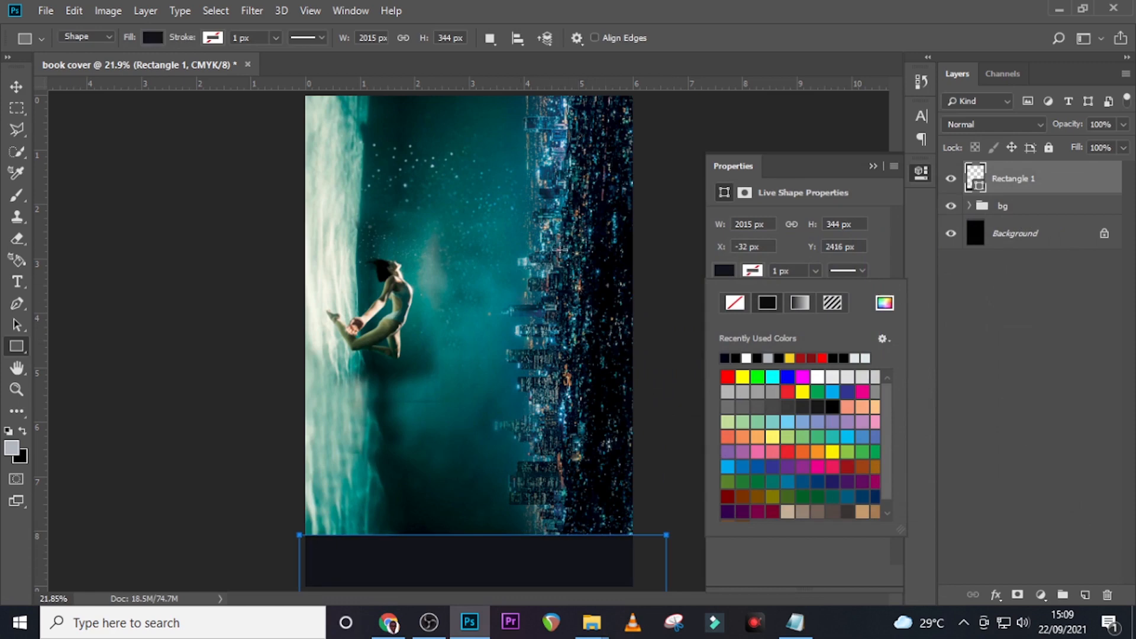
left_click(874, 168)
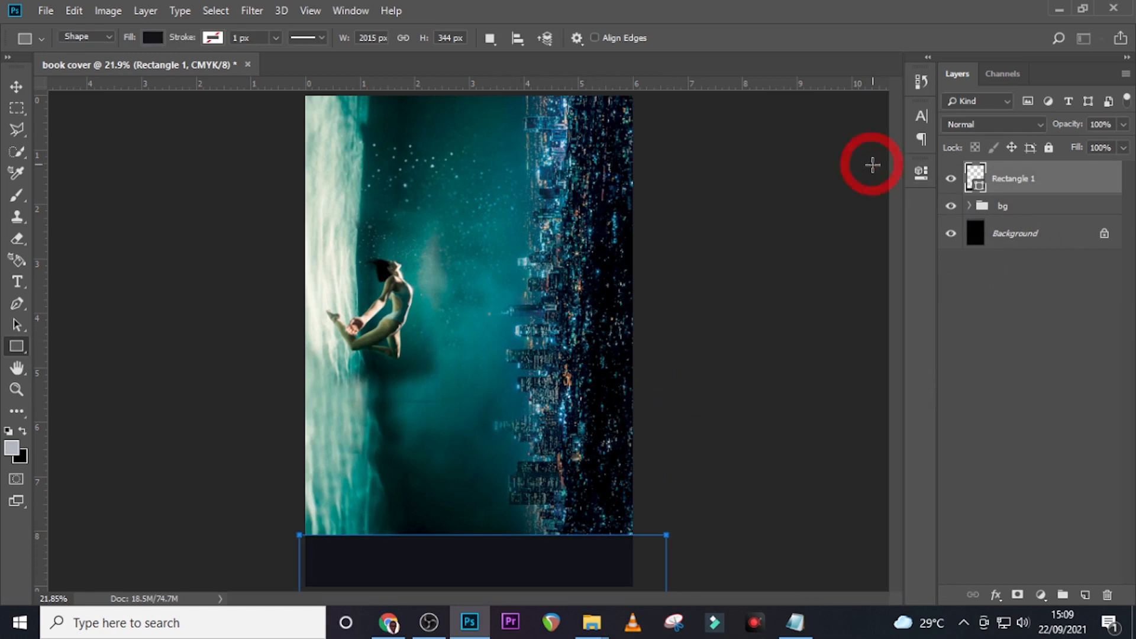
Copy the author's name from the Notepad file and paste it into a new text layer above the rectangle in Photoshop
key("ctrl+equal")
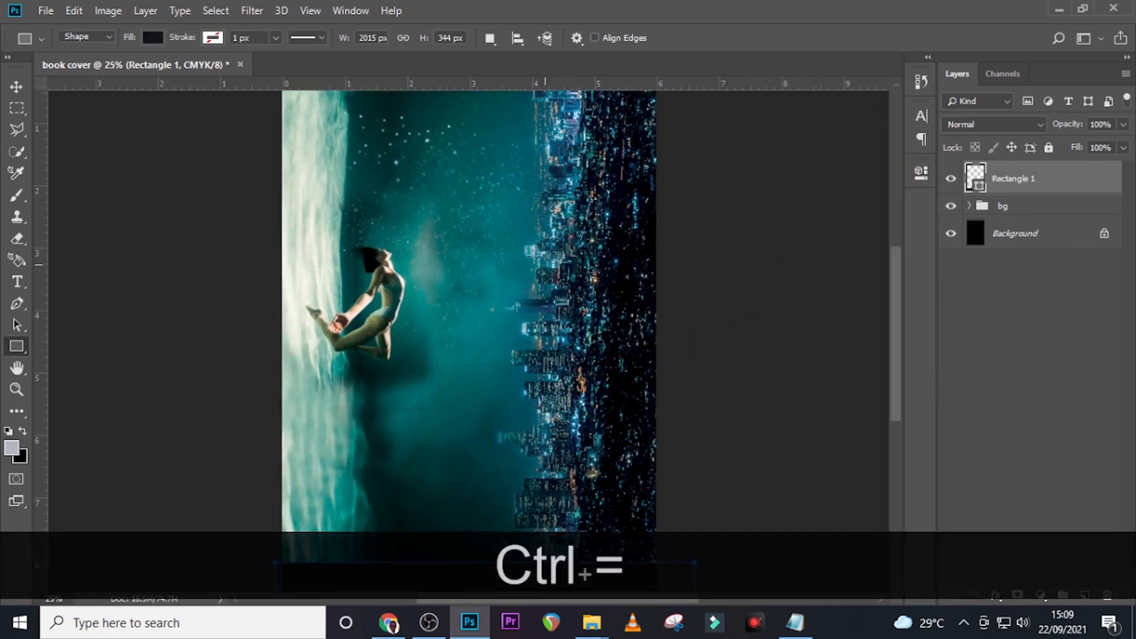
scroll(545, 264, "down", 3)
key("t")
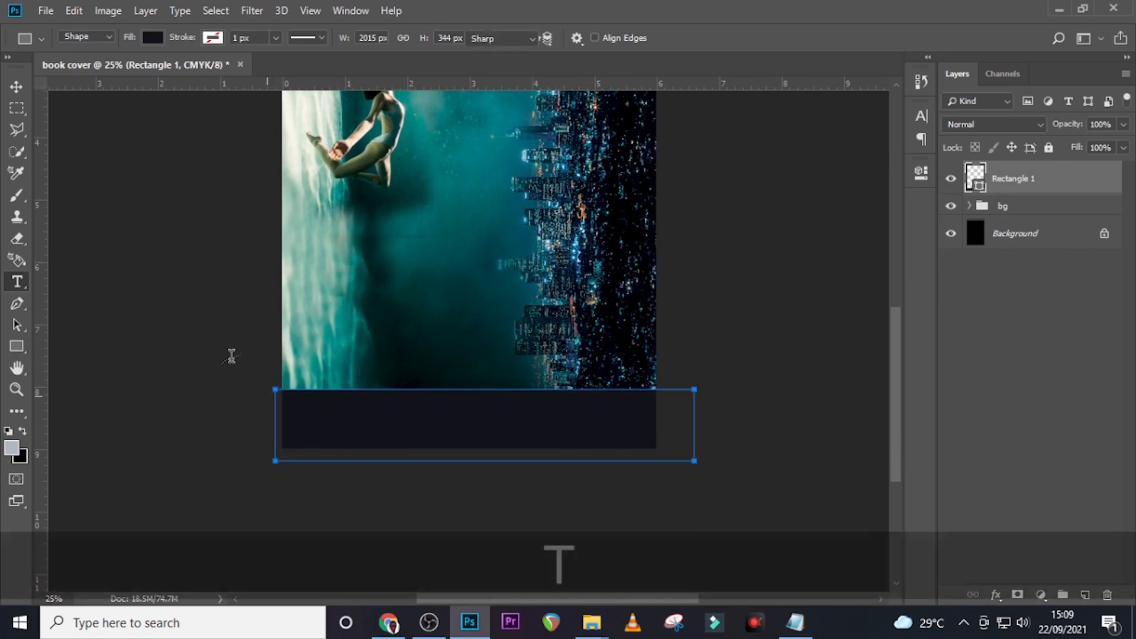
left_click(362, 323)
left_click(795, 632)
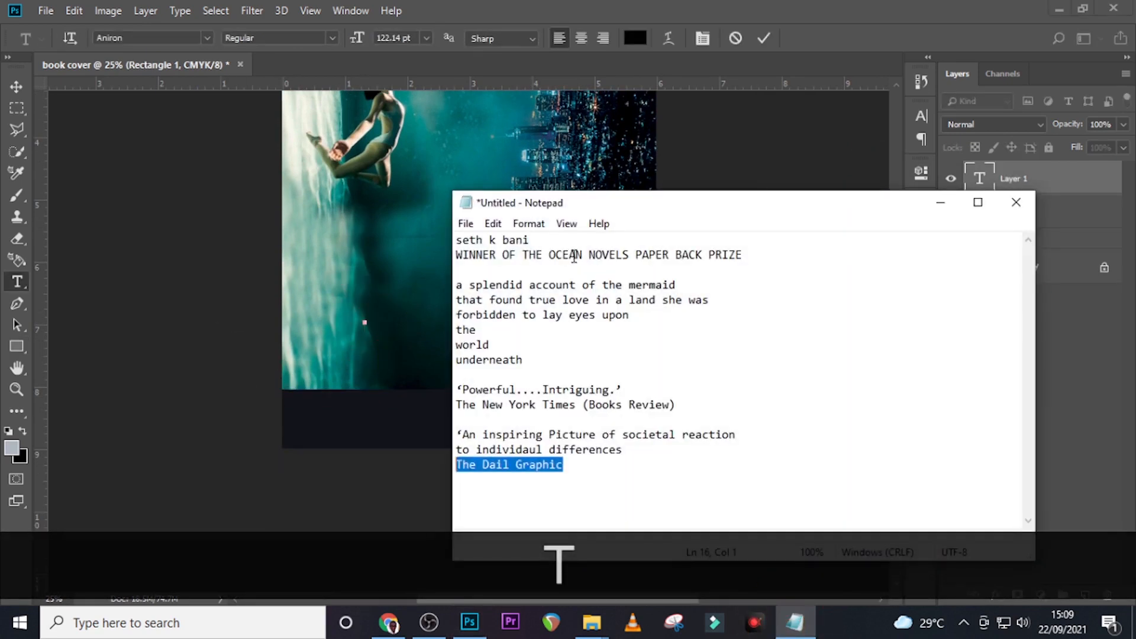
left_click_drag(531, 239, 410, 241)
key("ctrl+c")
left_click(827, 59)
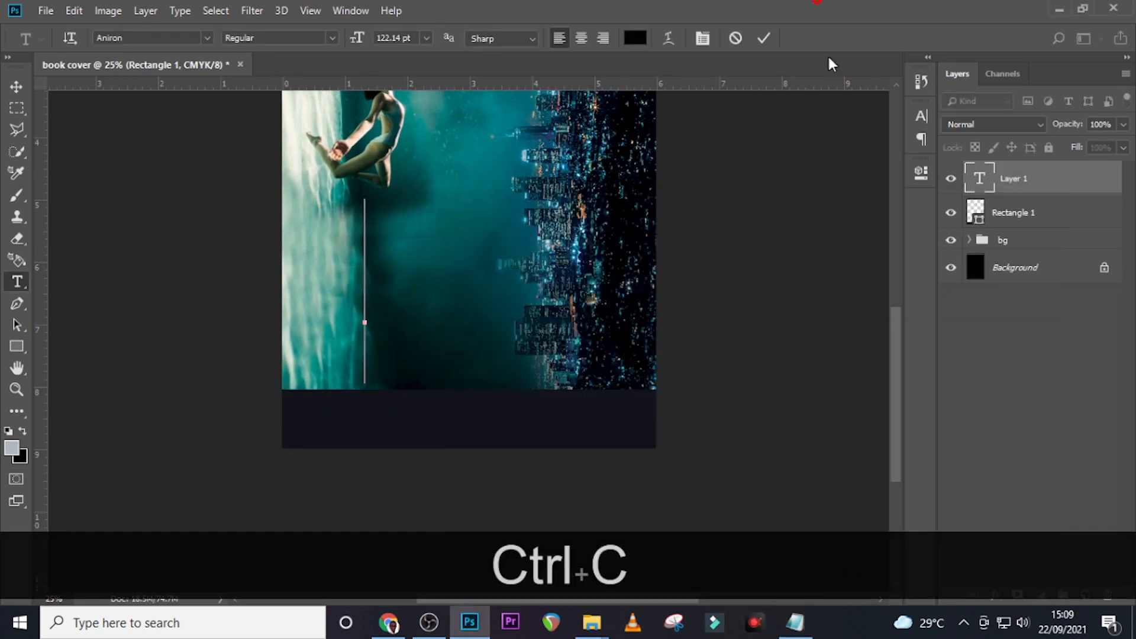
key("ctrl+v")
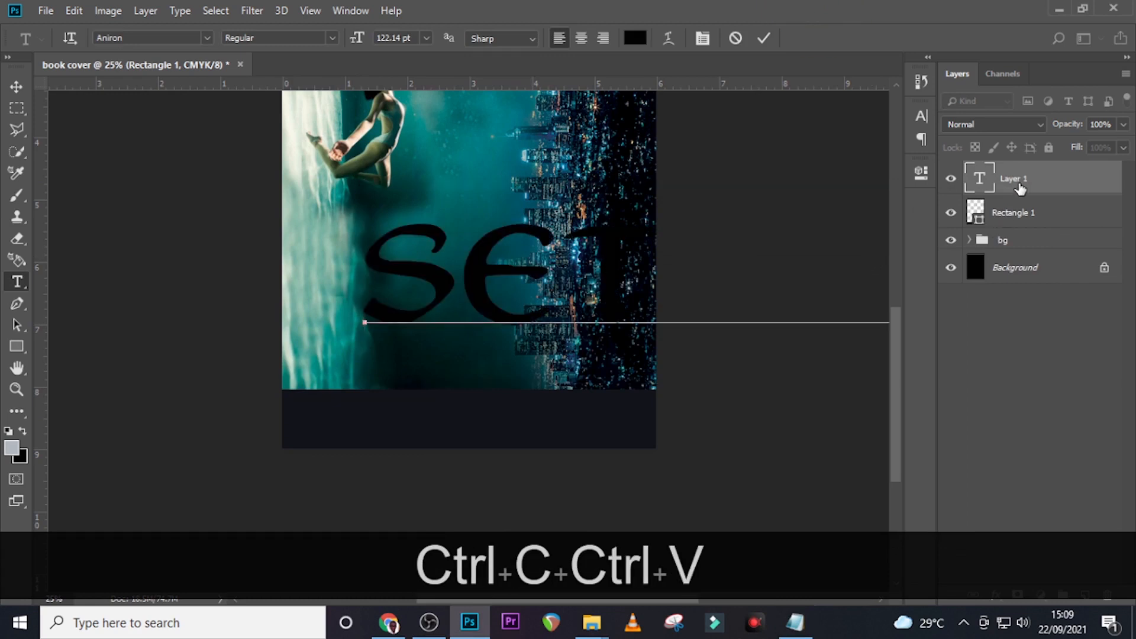
left_click(1020, 188)
key("v")
Set the author name text to 26 pt in the Bookman Old Style font
left_click(924, 117)
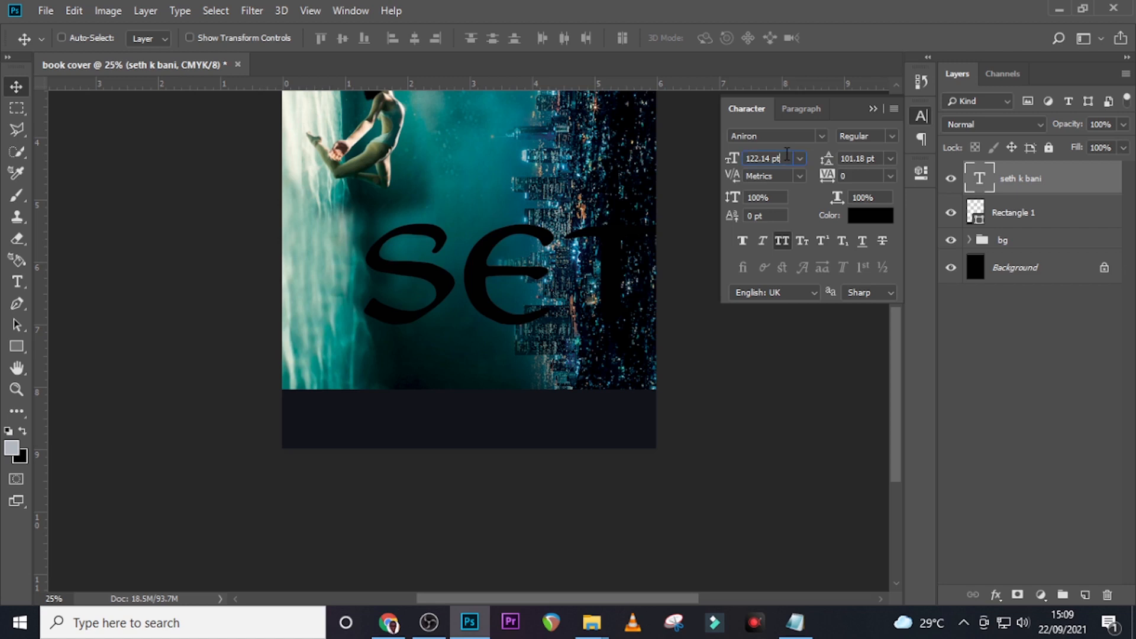
left_click_drag(787, 155, 723, 155)
type("26")
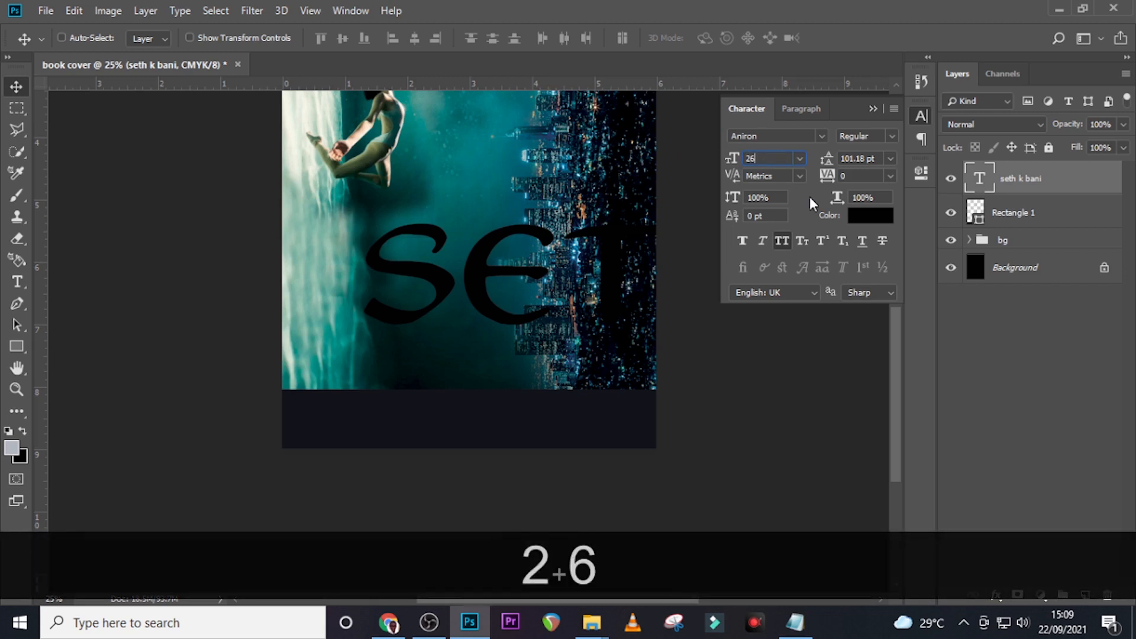
key("Return")
left_click(820, 137)
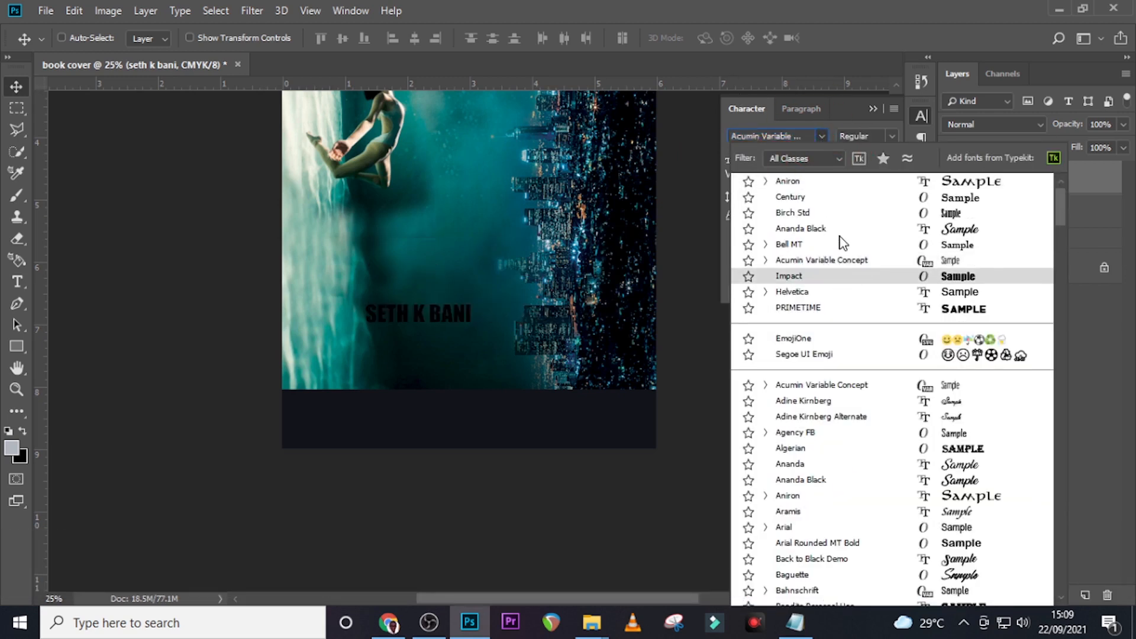
scroll(878, 352, "up", 1)
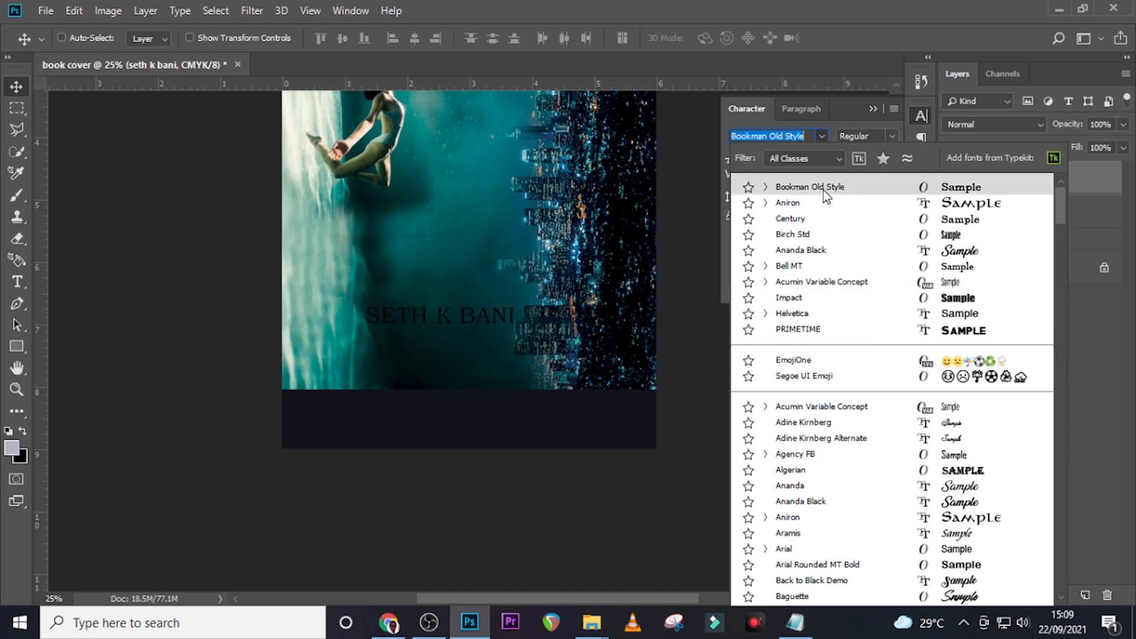
left_click(823, 188)
Move the author name onto the dark band, show the guides, and nudge the text to centre it on the vertical guide
key("v")
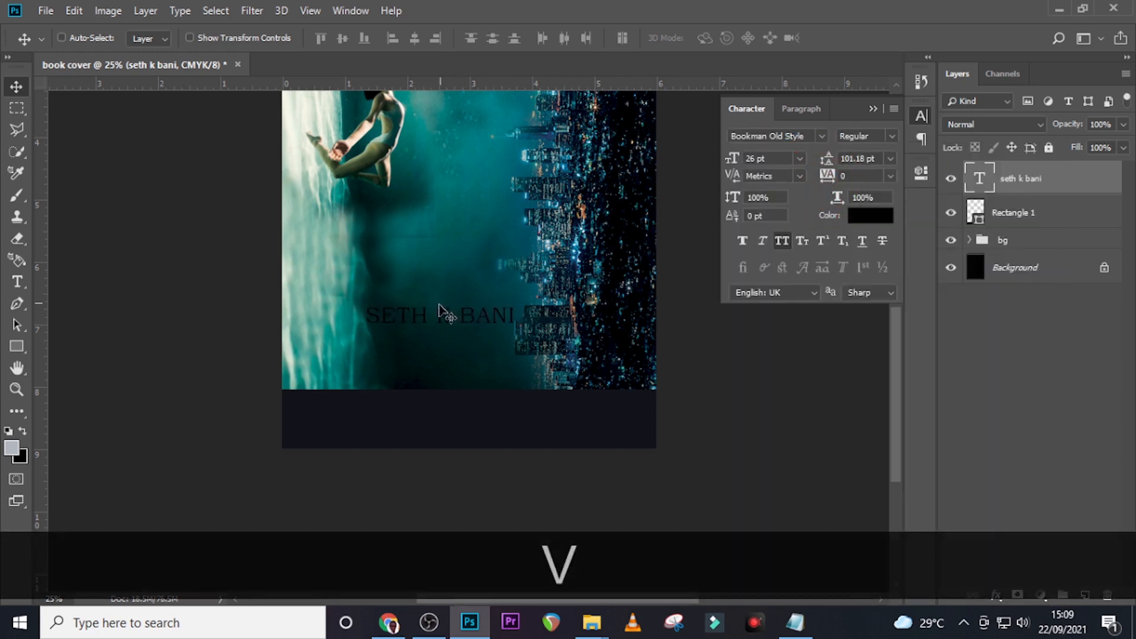
left_click_drag(447, 313, 468, 393)
key("ctrl+h")
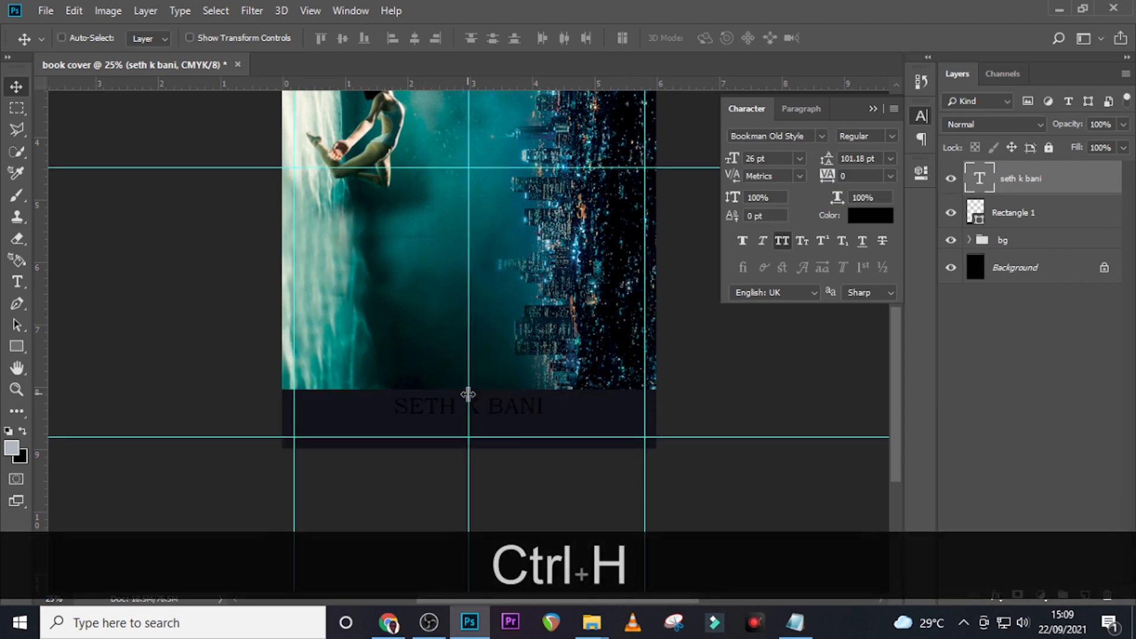
key("ctrl")
key("ctrl+t")
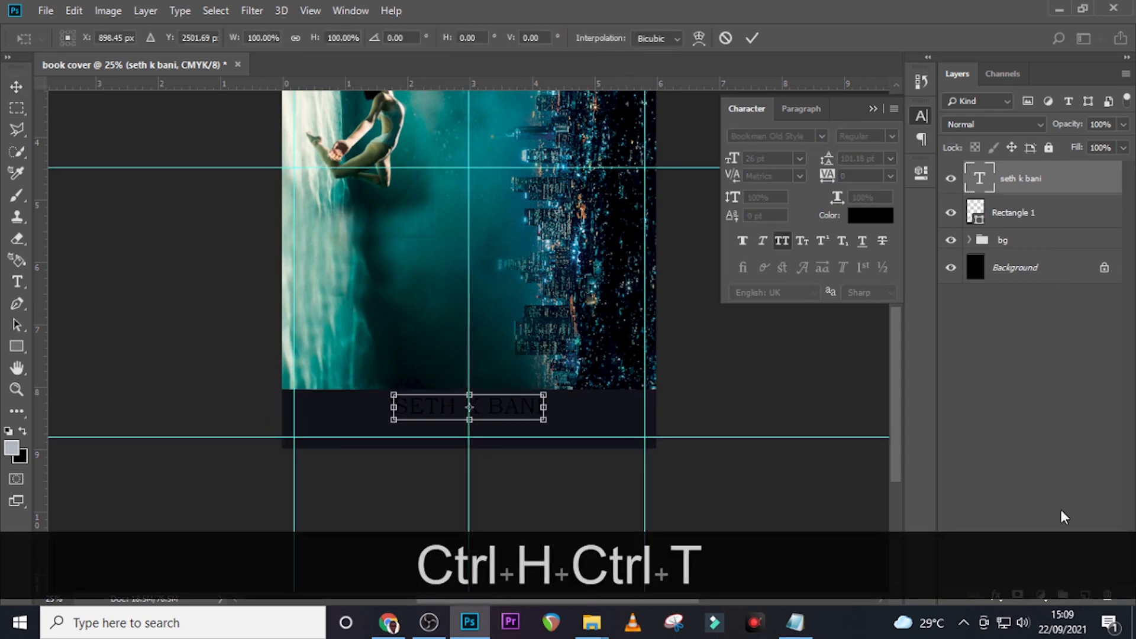
key("Left")
key("Right")
key("Right")
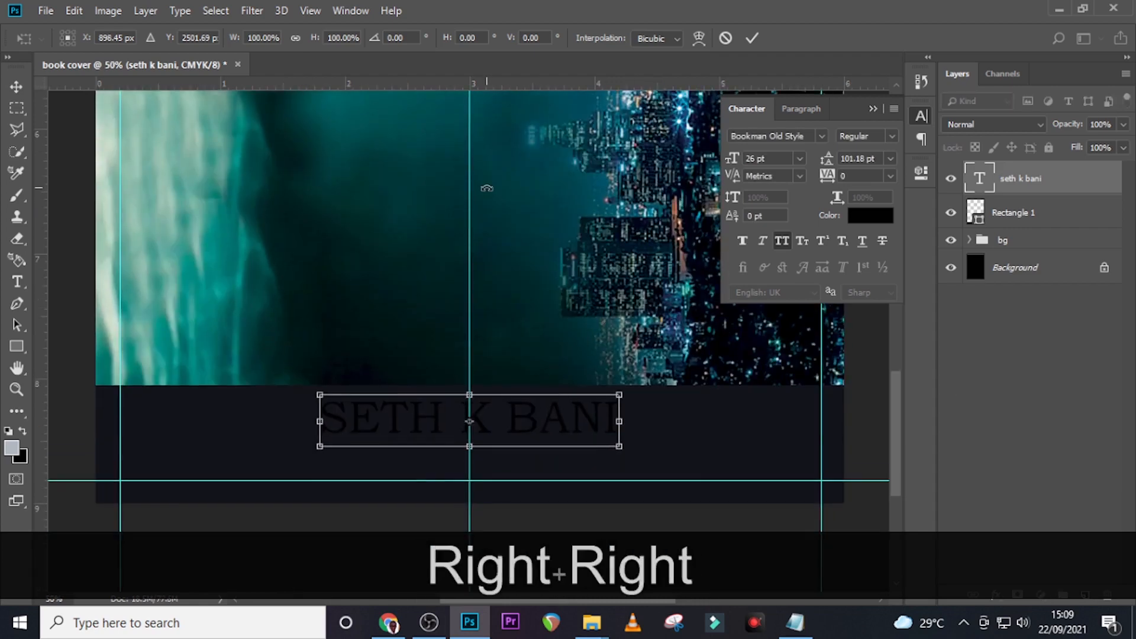
key("Up")
key("Return")
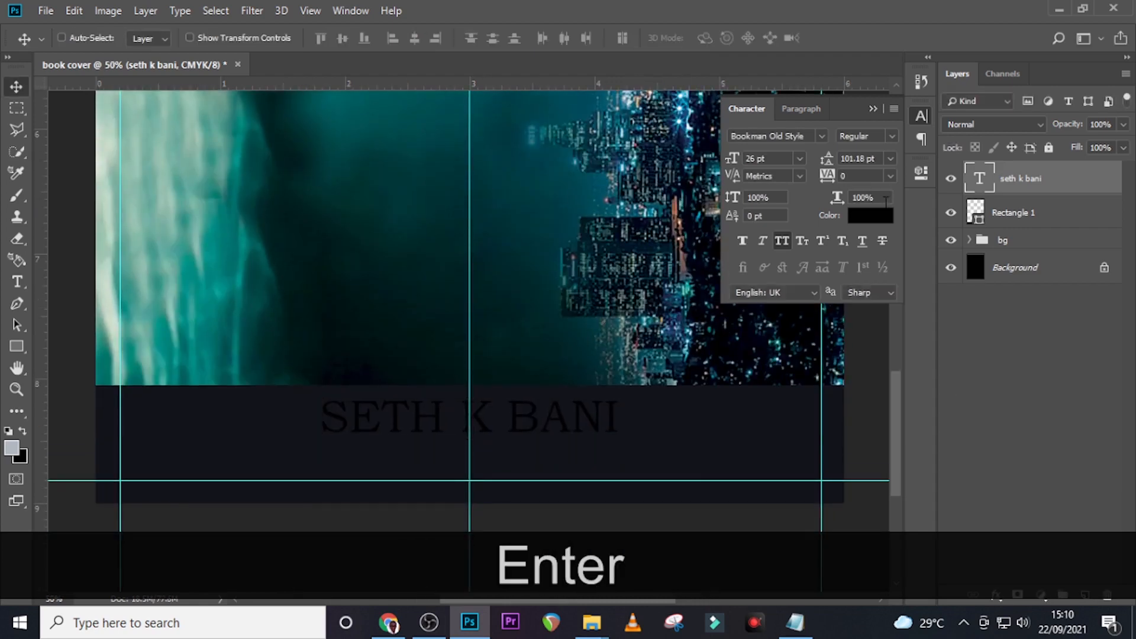
Change the author name's text colour to 409ed8
left_click(880, 219)
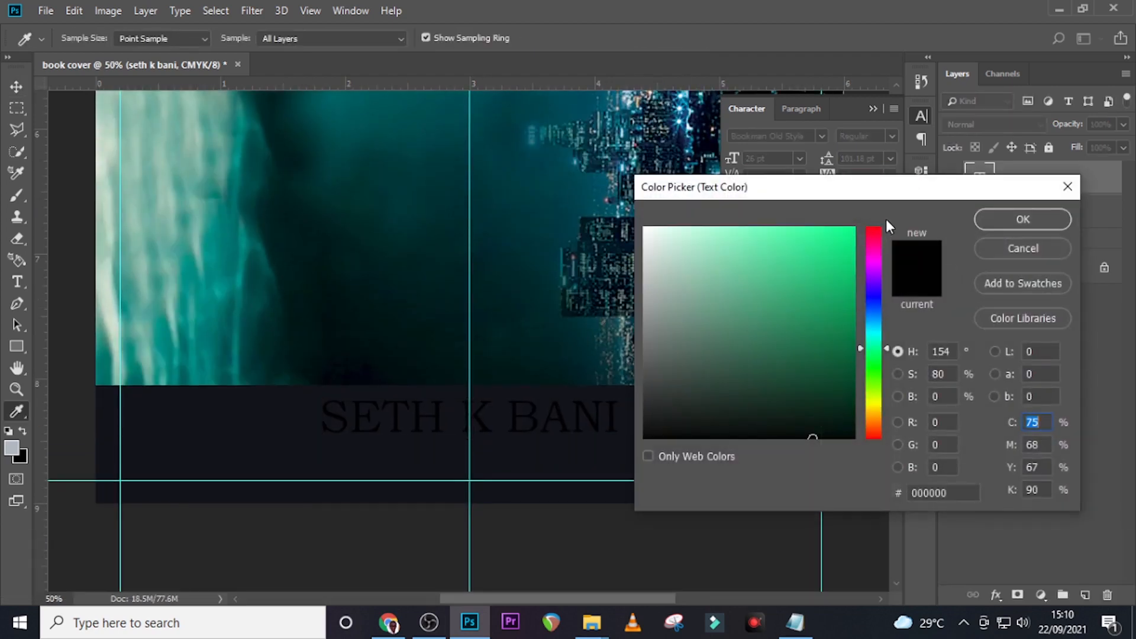
left_click_drag(957, 494, 826, 493)
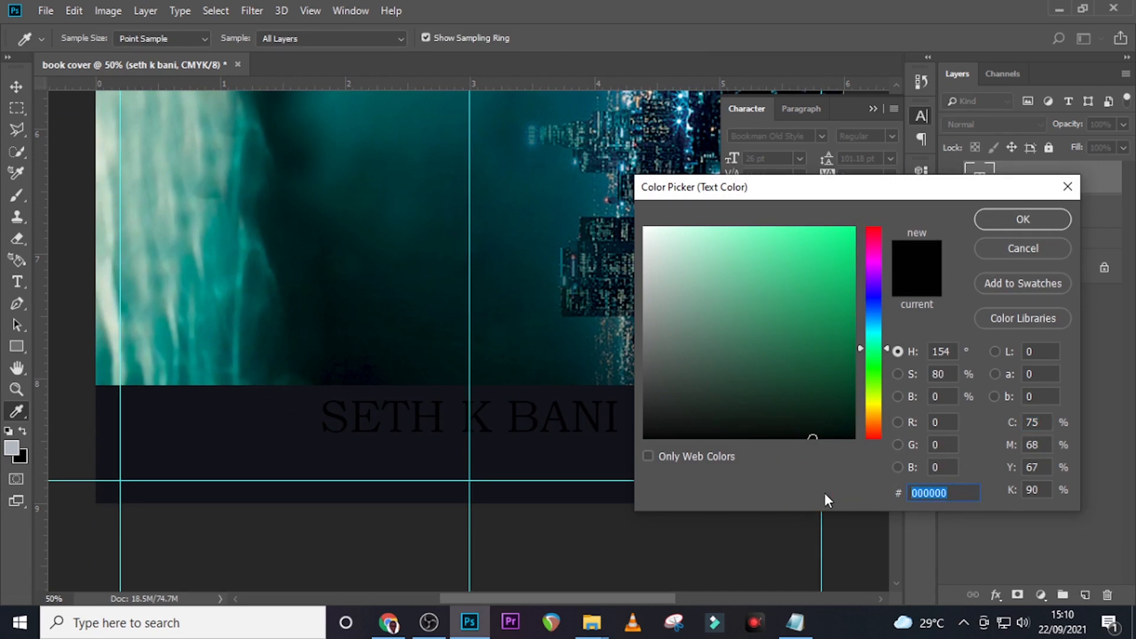
type("409")
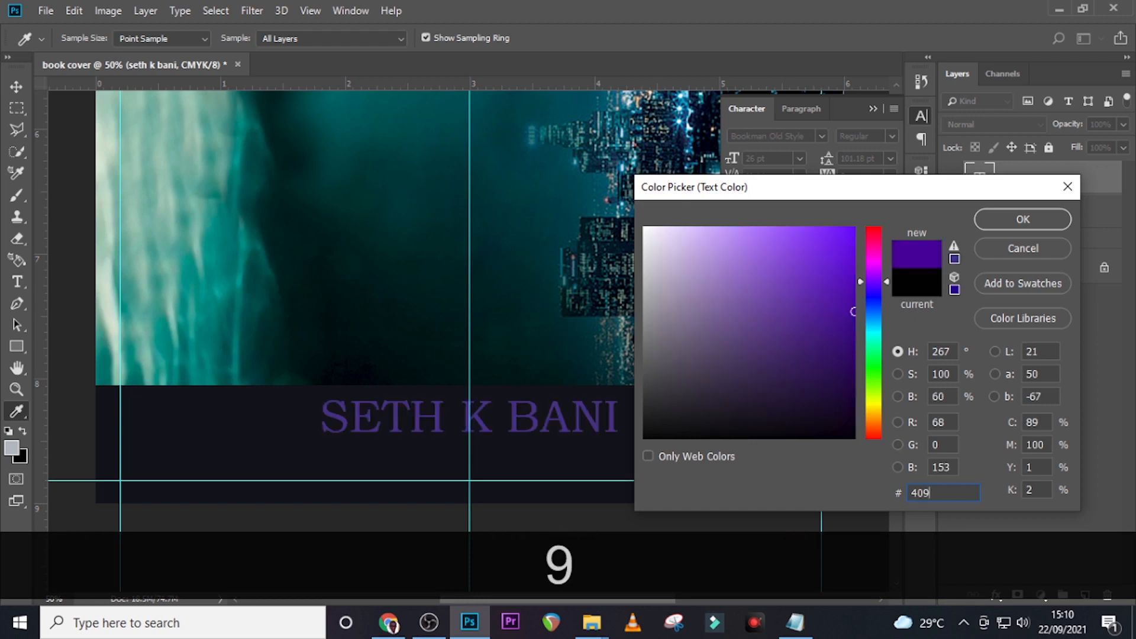
type("ed")
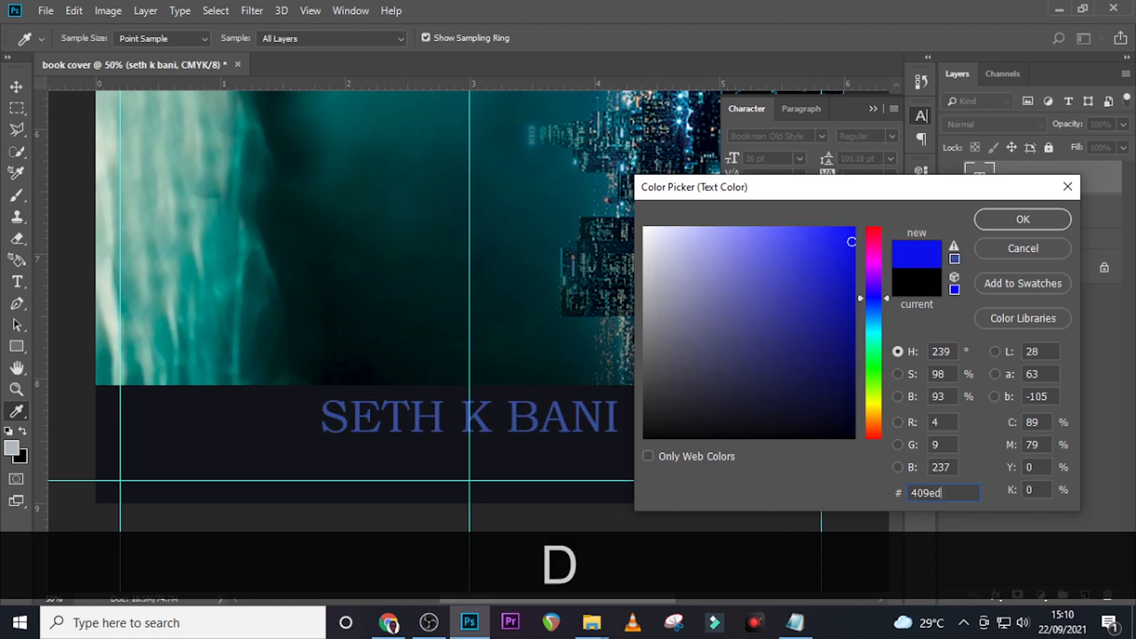
type("8")
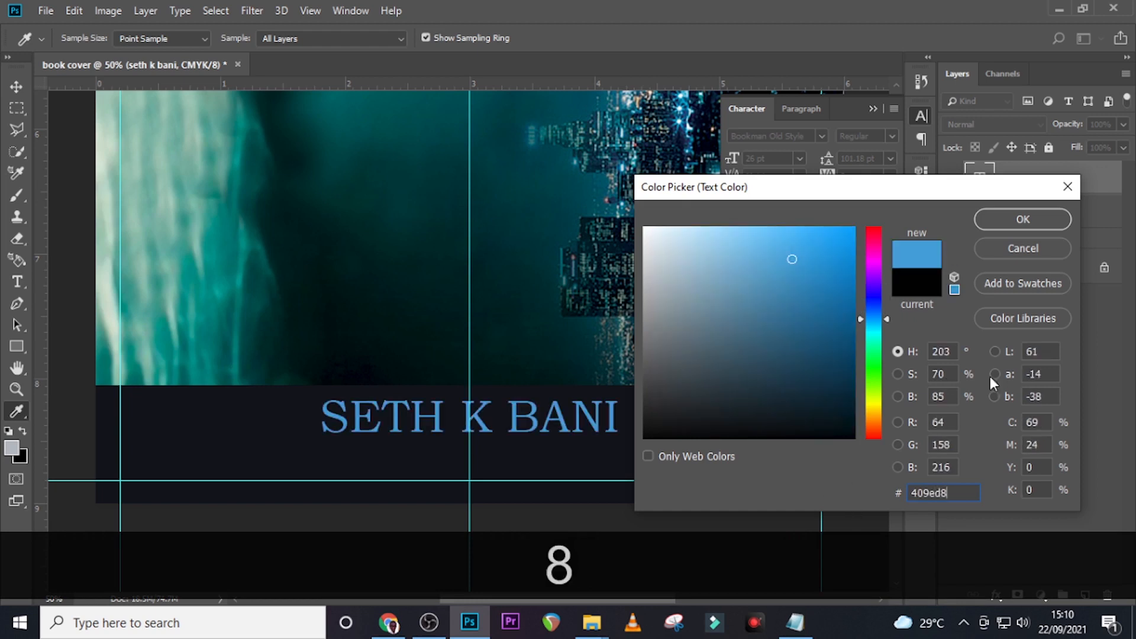
left_click(1010, 219)
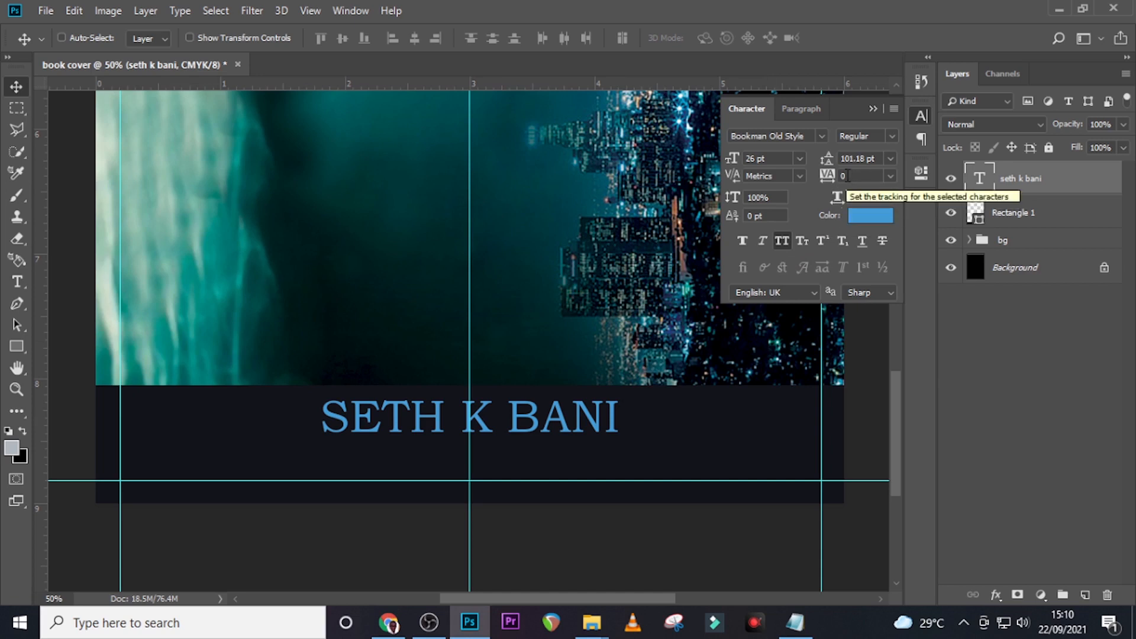
Set the tracking of the author name to 120
left_click(827, 176)
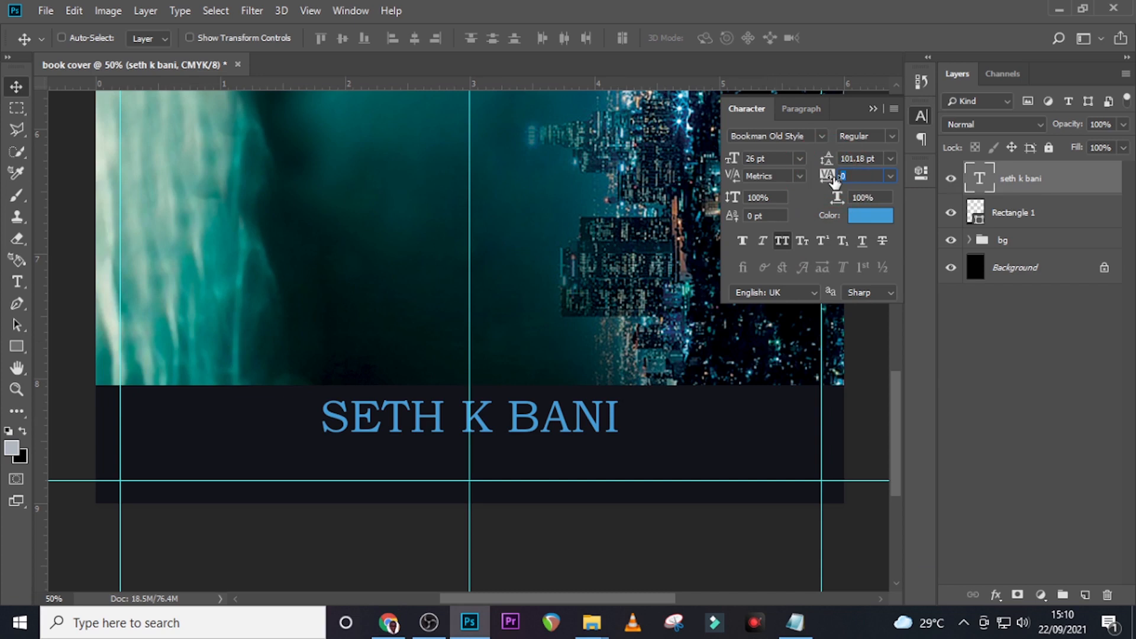
type("120")
key("Return")
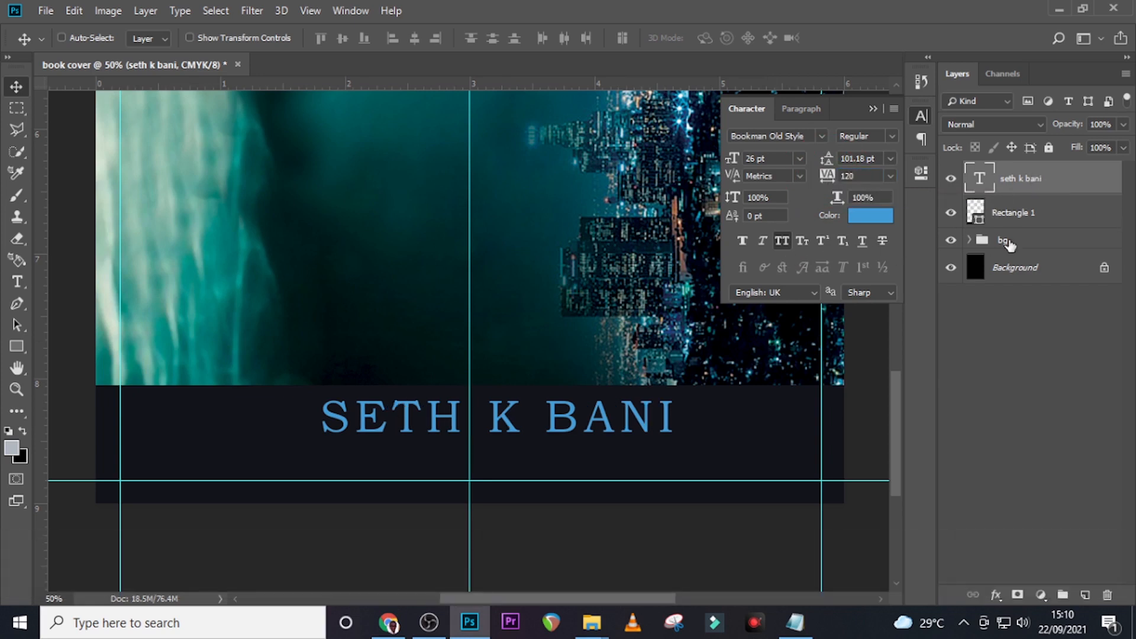
Shift the widened author name left with Free Transform to centre it on the vertical guide again
left_click(1014, 178)
key("ctrl+t")
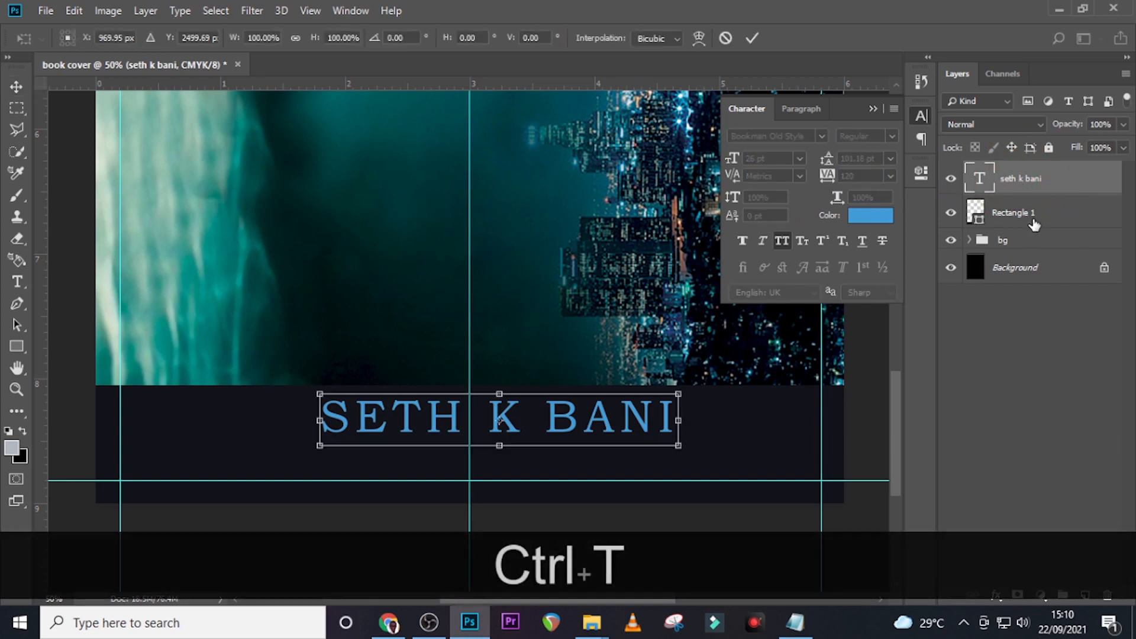
key("shift+Left")
key("shift+Left")
key("shift+Left")
key("shift+Left")
key("shift+Left")
key("shift+Left")
key("shift+Left")
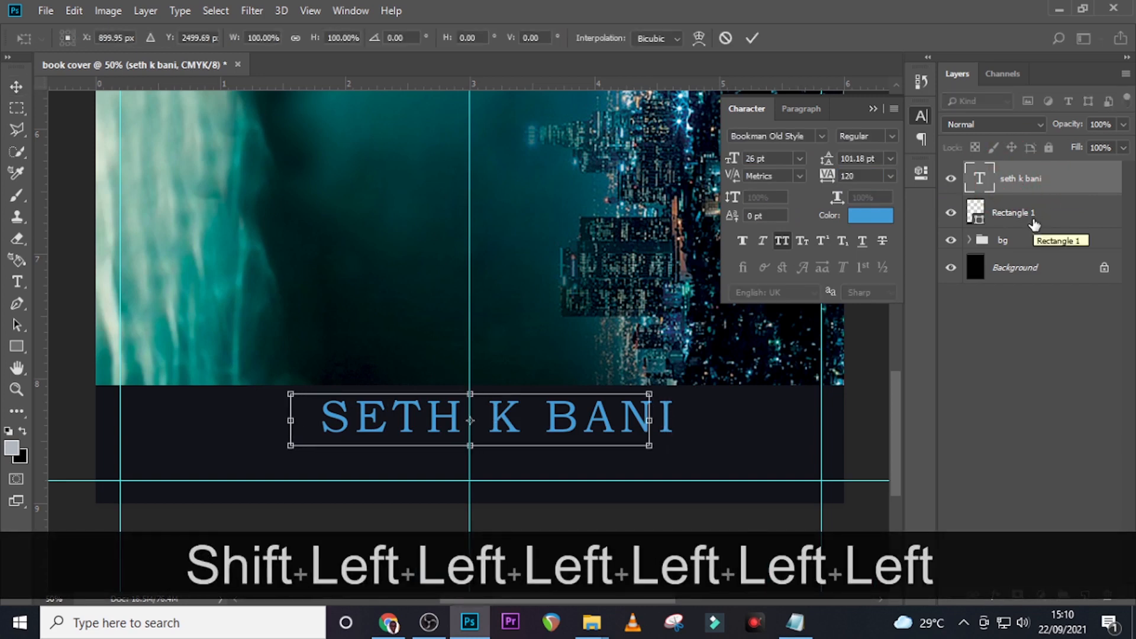
key("shift+Left")
key("Return")
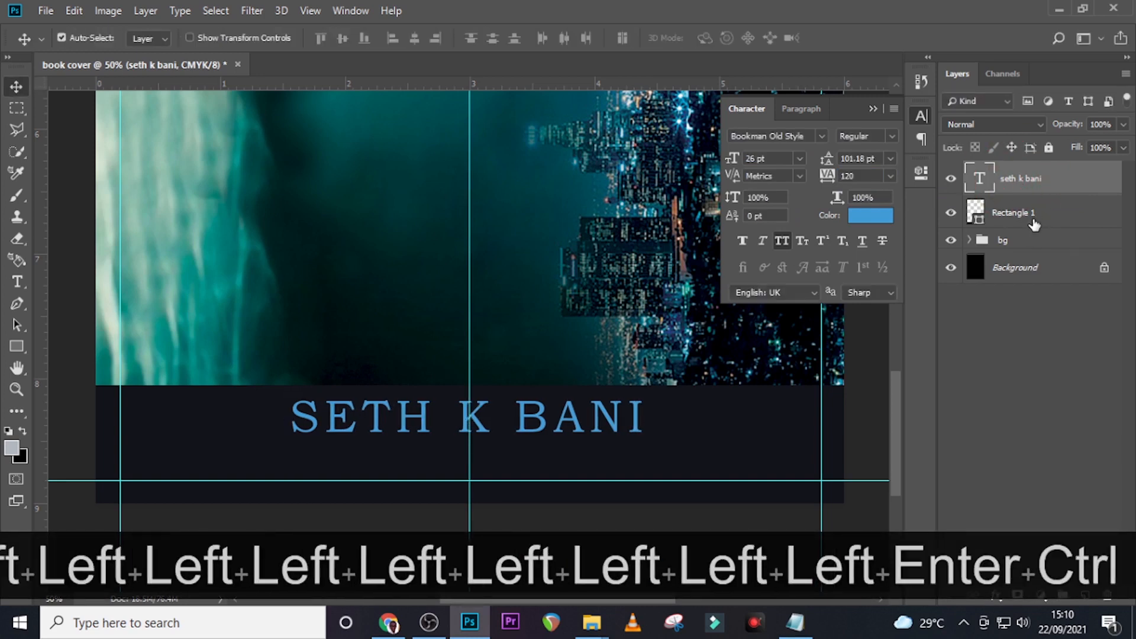
Duplicate the author name layer and move the copy straight down beneath the original
key("ctrl+j")
key("shift+v")
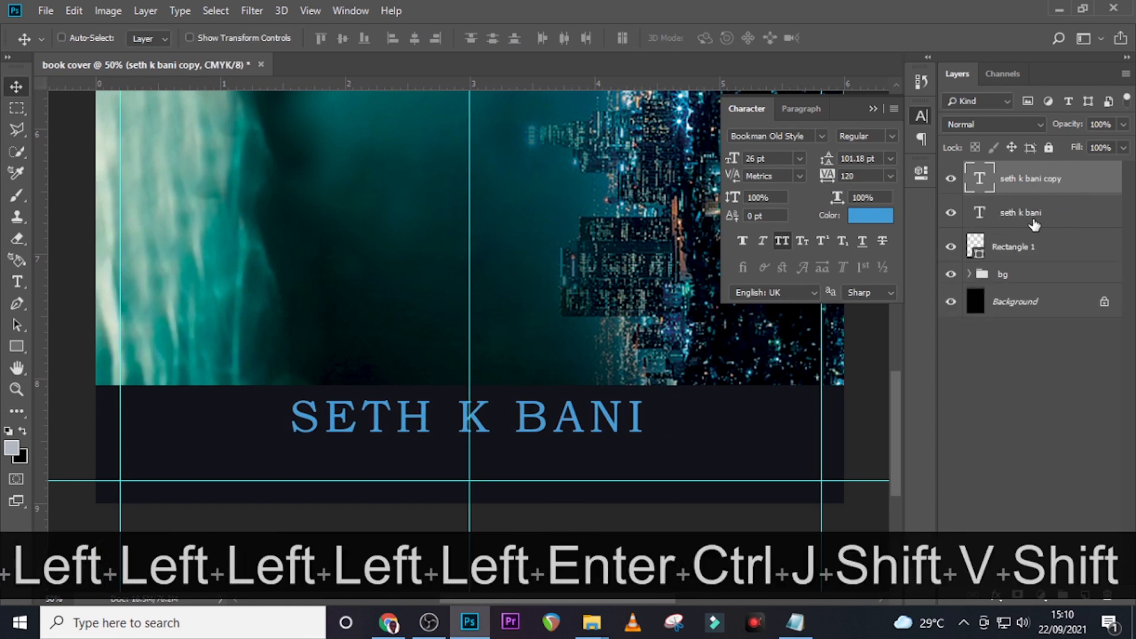
key("shift+Down")
key("shift+Down")
key("shift+Down")
key("shift+Down")
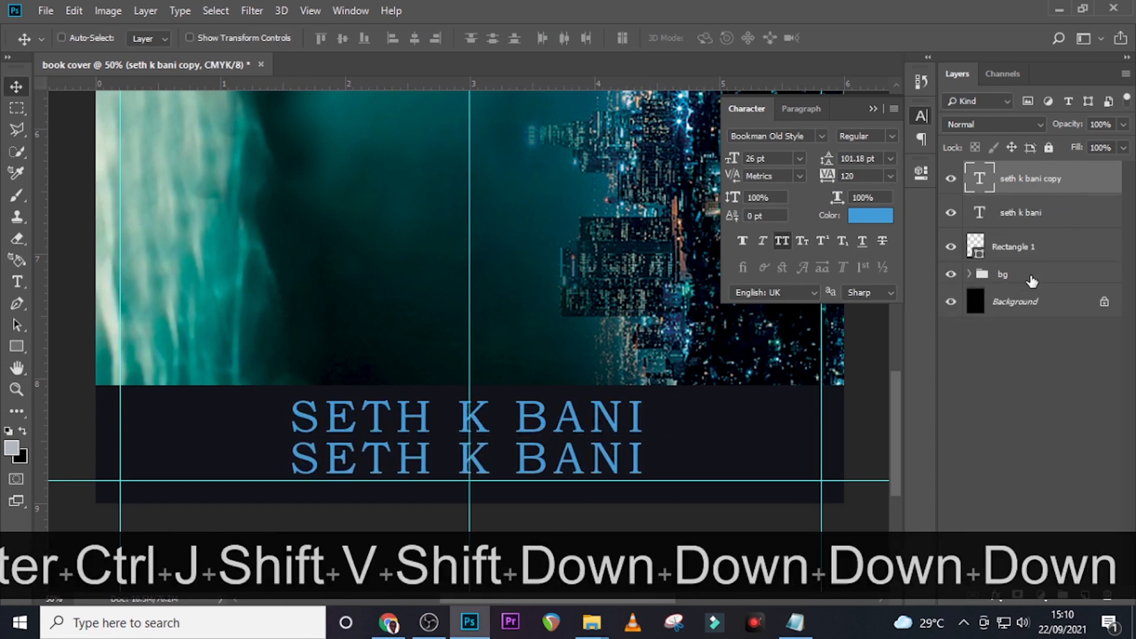
Copy "WINNER OF THE OCEAN NOVELS PAPER BACK PRIZE" from the Notepad text and paste it over the duplicated text
left_click(794, 621)
left_click_drag(755, 264, 455, 254)
key("ctrl+c")
left_click(675, 7)
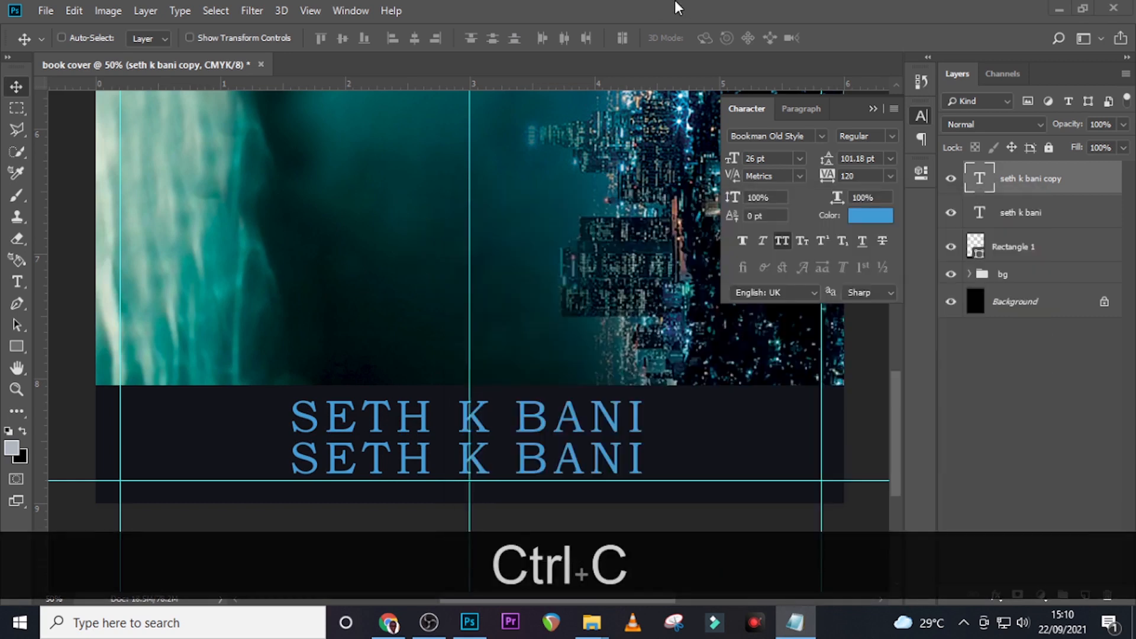
double_click(981, 178)
key("ctrl+v")
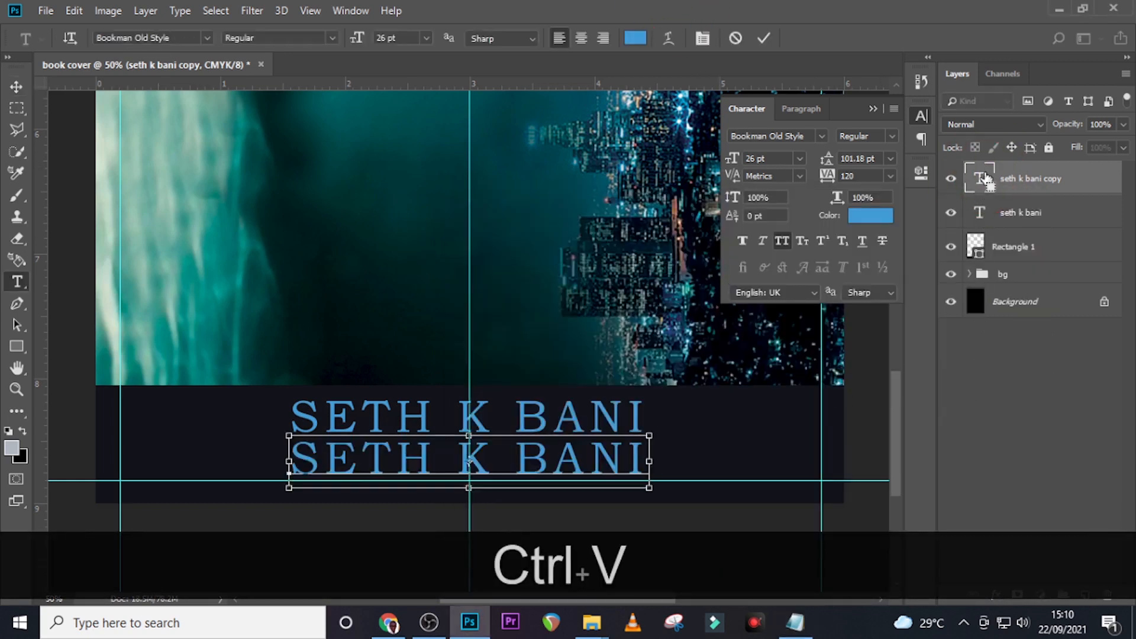
Shift the prize line left with Free Transform and set its font size to 10 pt, keeping Bookman Old Style
key("ctrl+t")
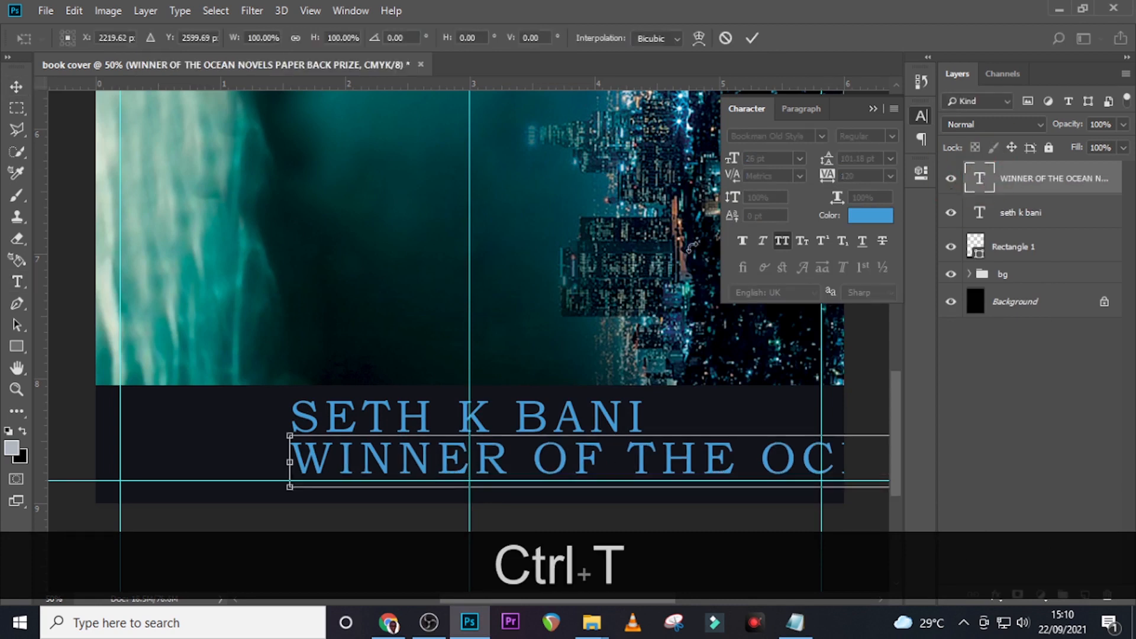
left_click_drag(710, 464, 477, 456)
key("shift+Return")
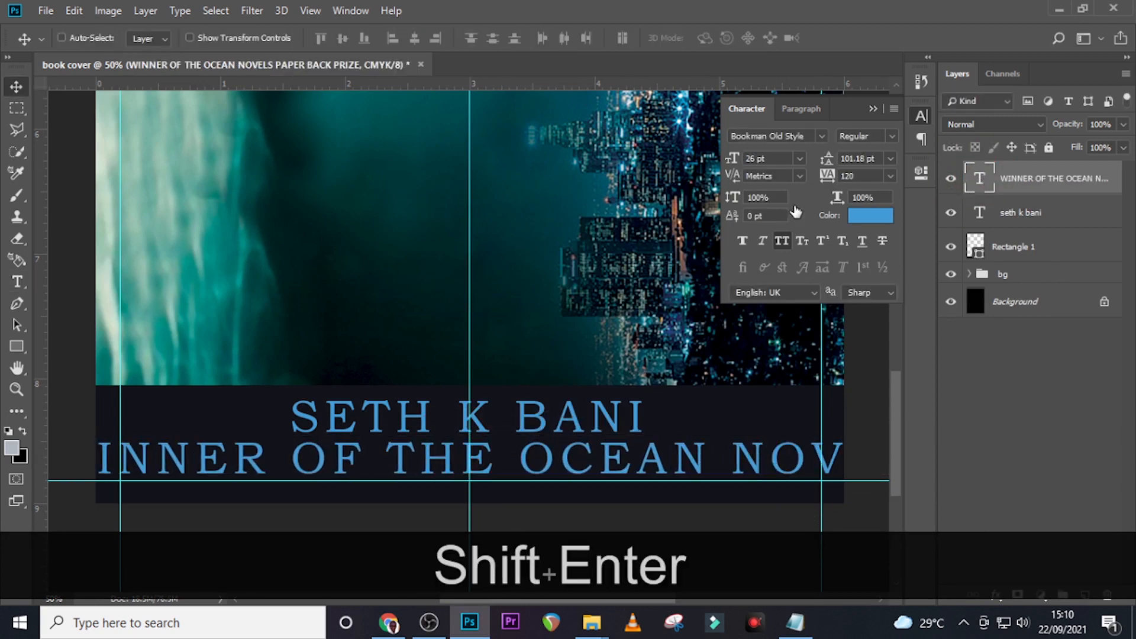
left_click(821, 136)
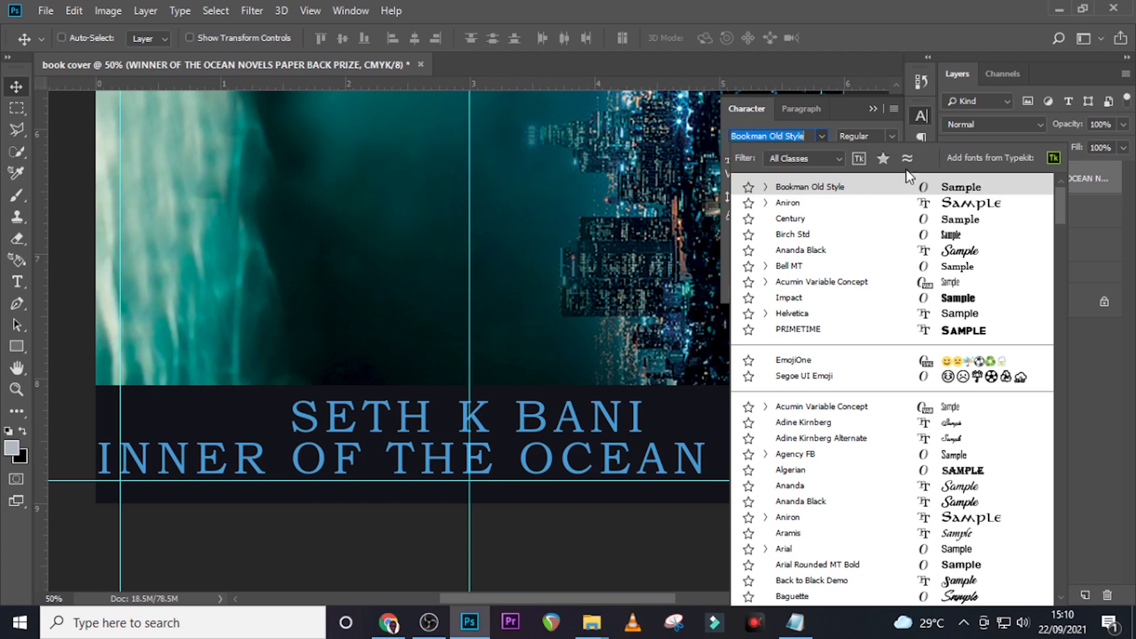
left_click(797, 185)
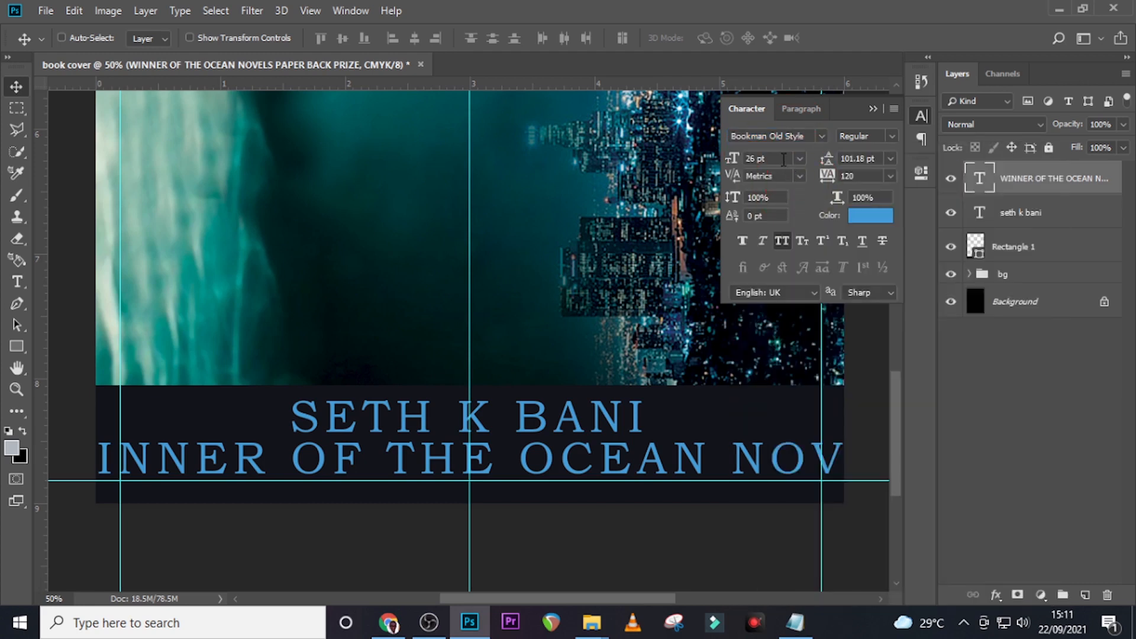
type("10")
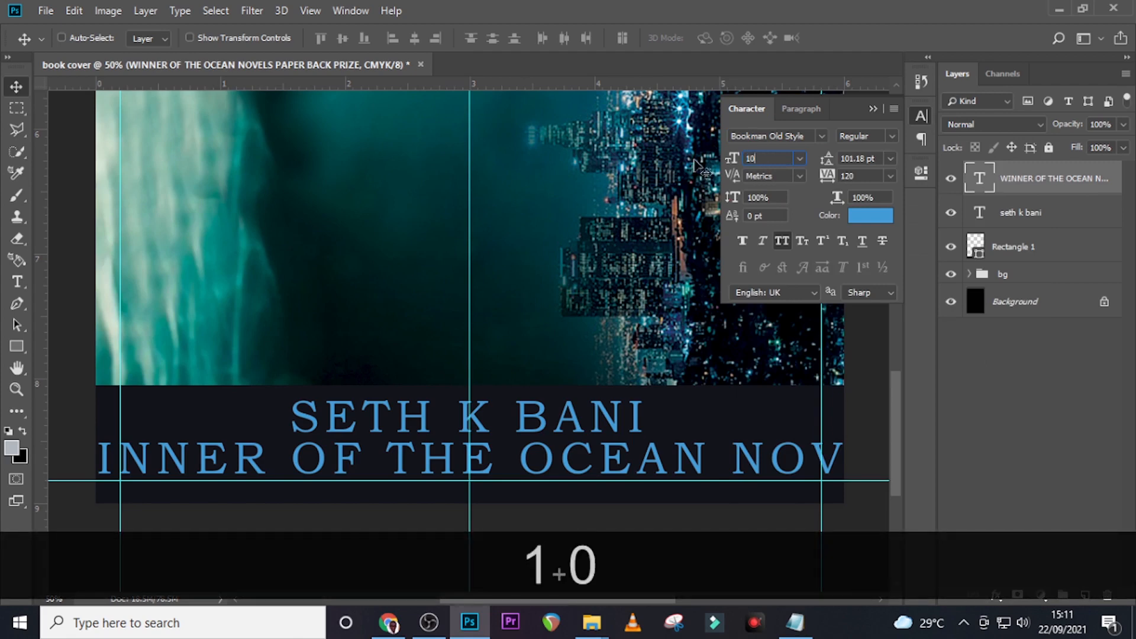
key("Return")
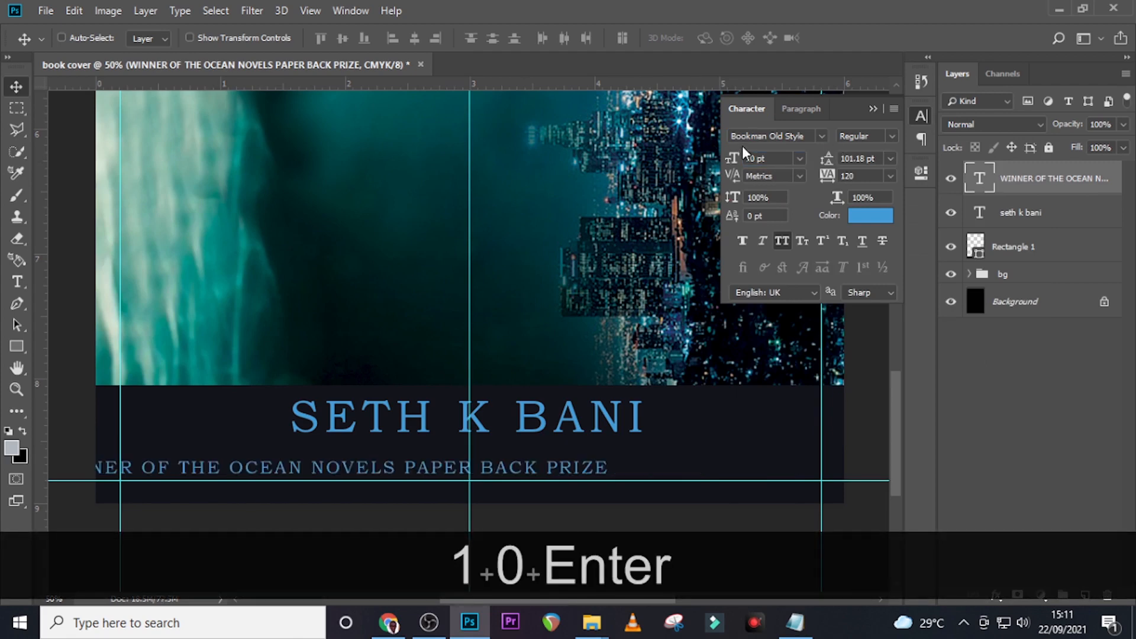
Change the prize line's text colour to white and set its tracking to 0
left_click(881, 218)
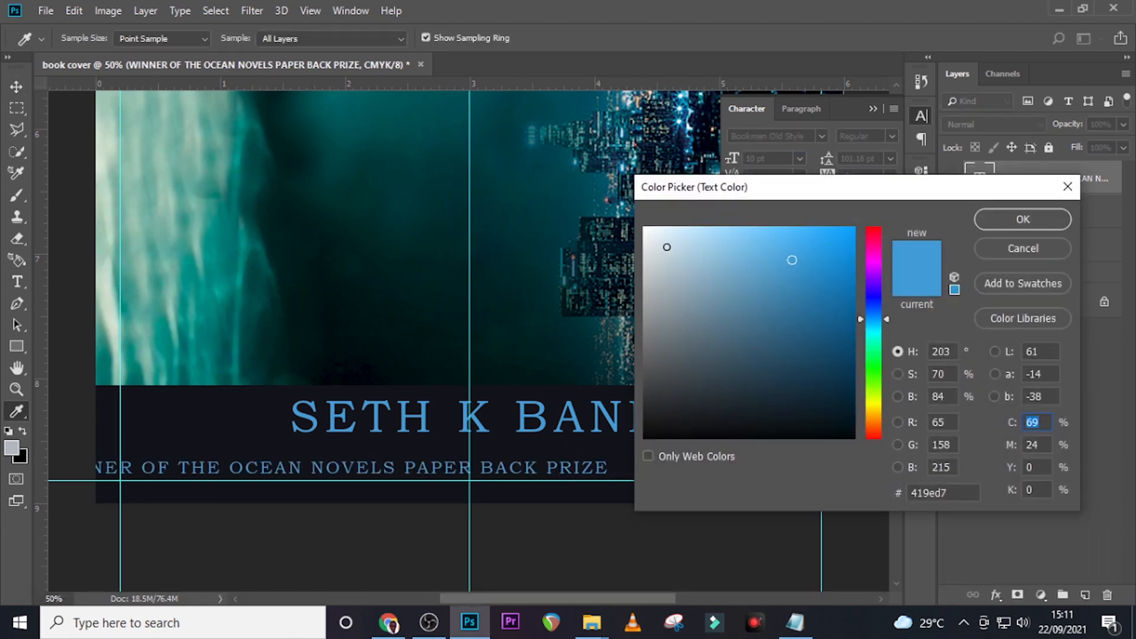
left_click_drag(667, 247, 640, 224)
left_click(1022, 219)
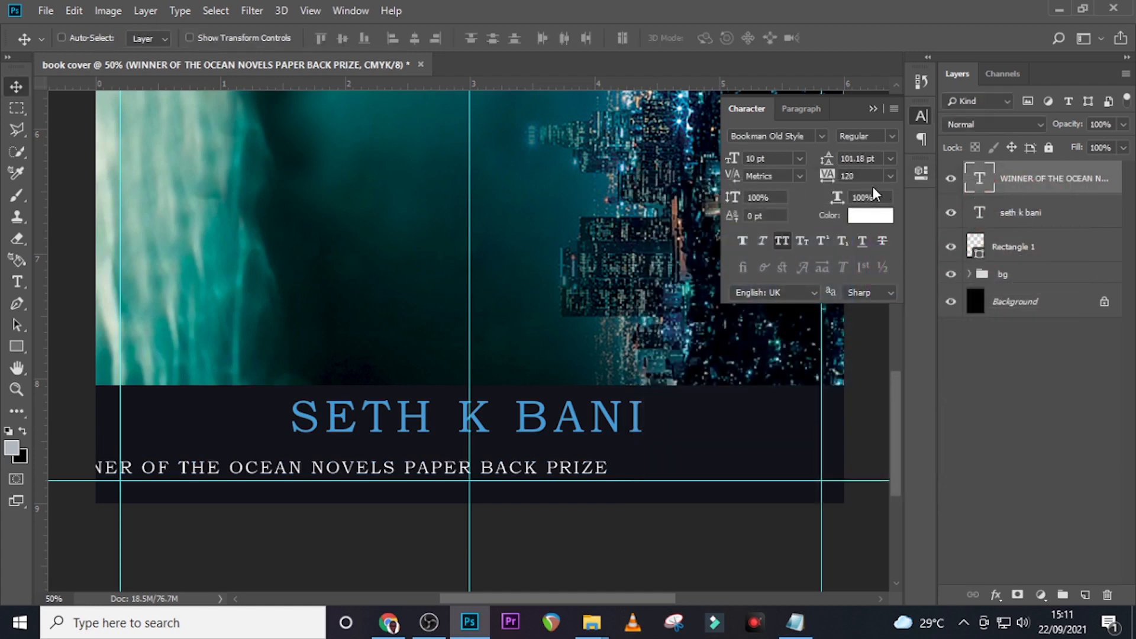
type("0")
key("Return")
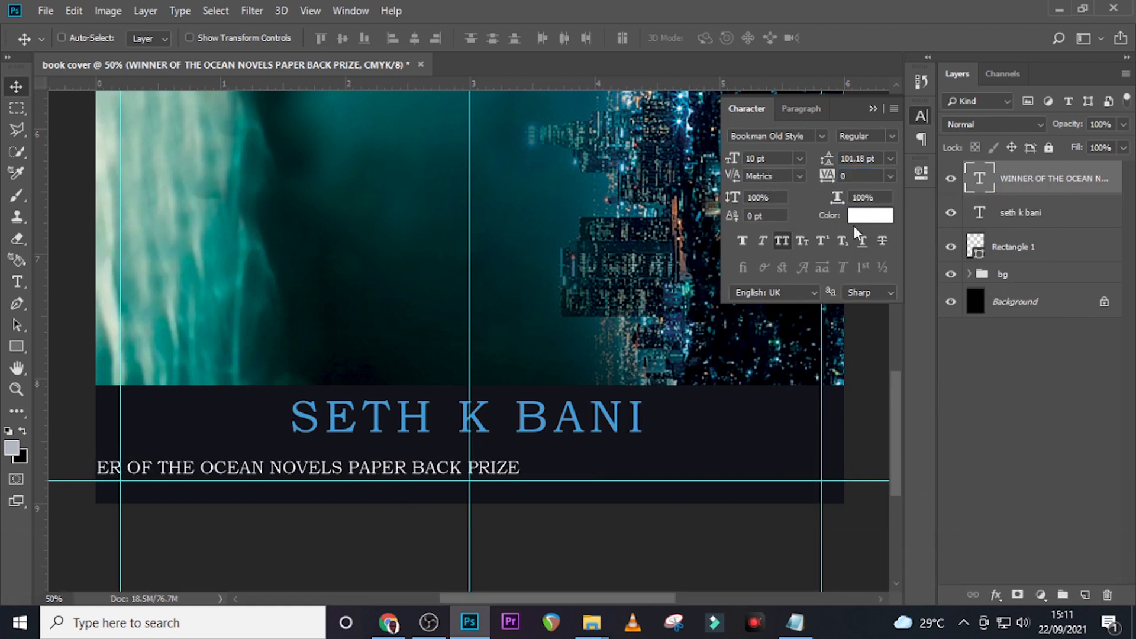
Centre the prize line on the vertical guide and nudge it up close beneath the author name
left_click_drag(397, 468, 577, 457)
key("Return")
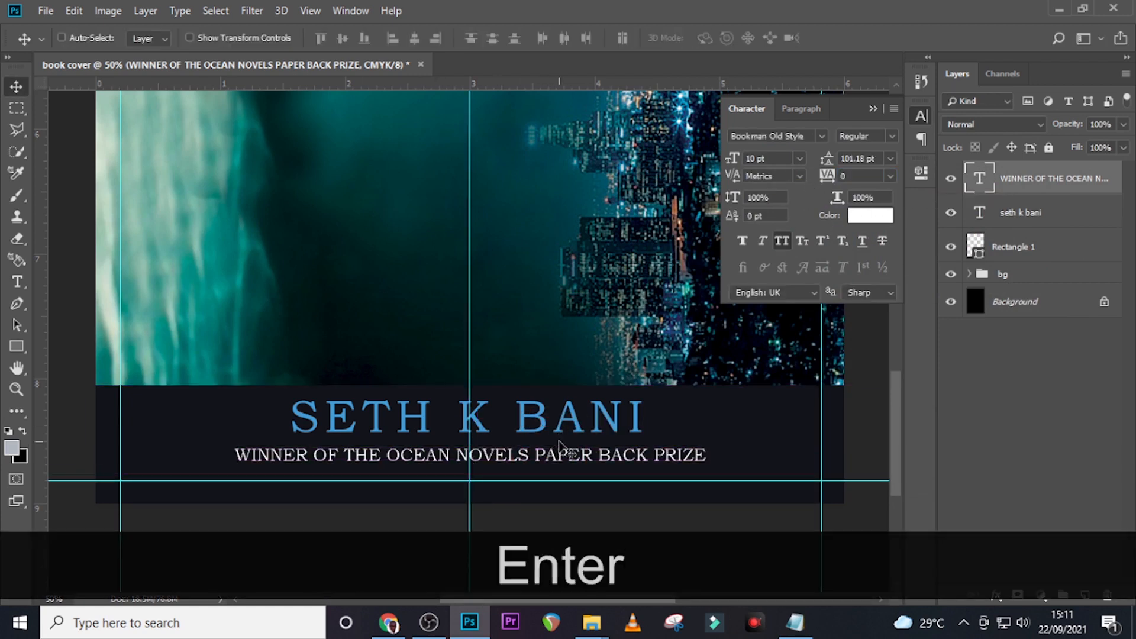
key("Up")
key("Left")
key("Left")
key("Left")
key("Left")
key("Left")
key("Left")
key("Left")
key("Left")
key("Left")
key("Left")
key("Up")
key("Up")
key("Up")
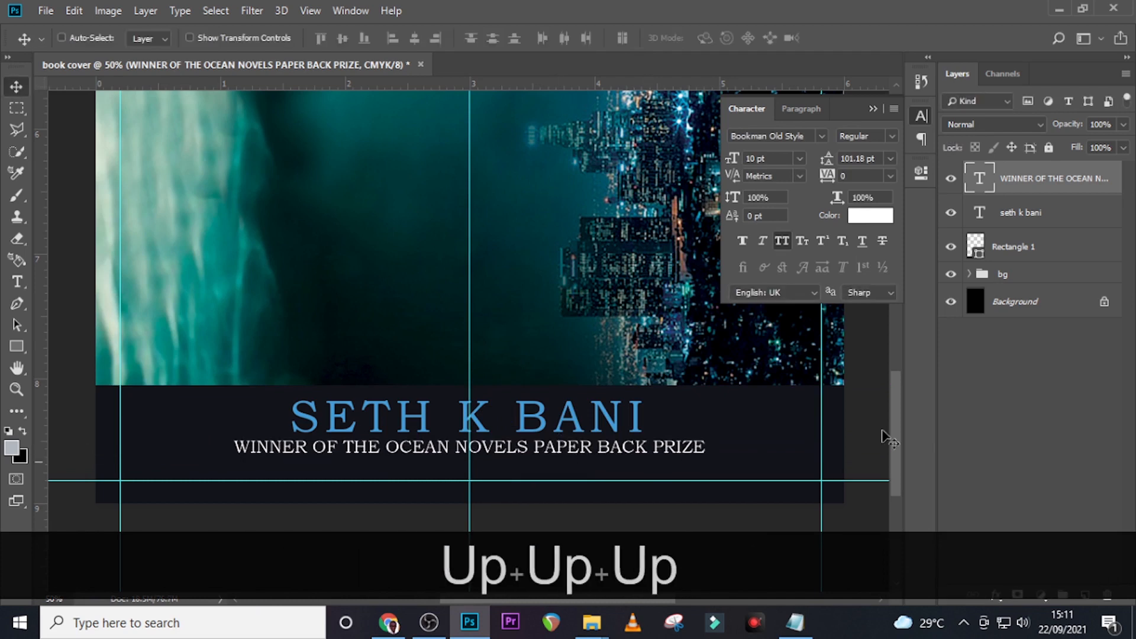
Select both text layers with Rectangle 1 and move them down together so the prize line sits just above the bottom guide
left_click(1029, 213, "ctrl")
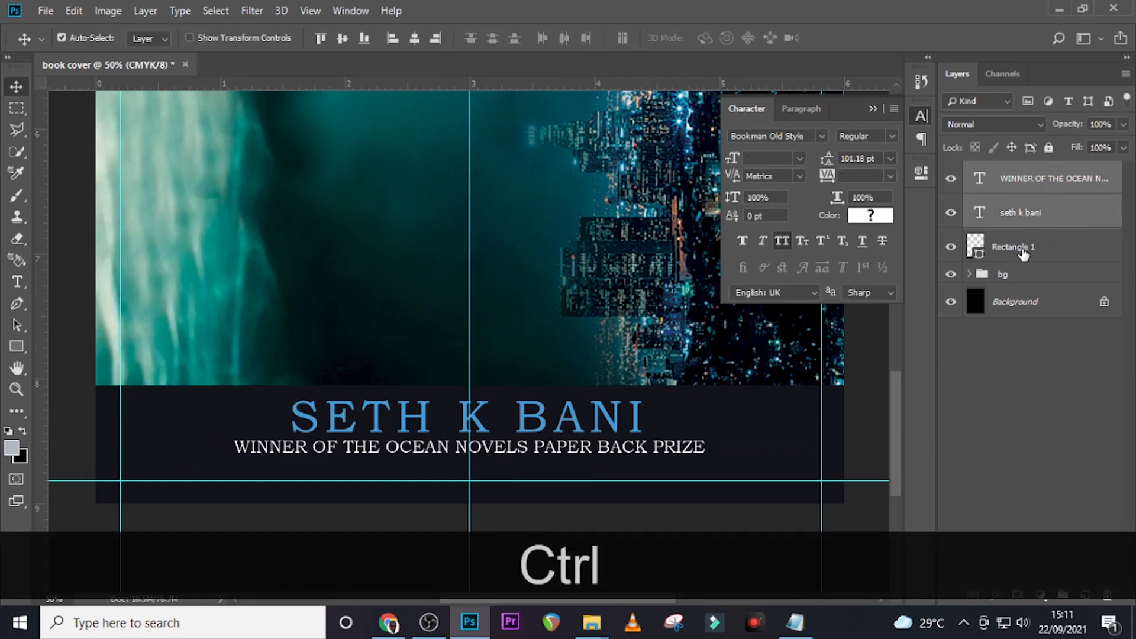
left_click(1023, 251, "ctrl")
key("ctrl+shift+Down")
key("ctrl+shift+Down")
key("ctrl+shift+Down")
key("ctrl+shift+Down")
key("ctrl+shift+Down")
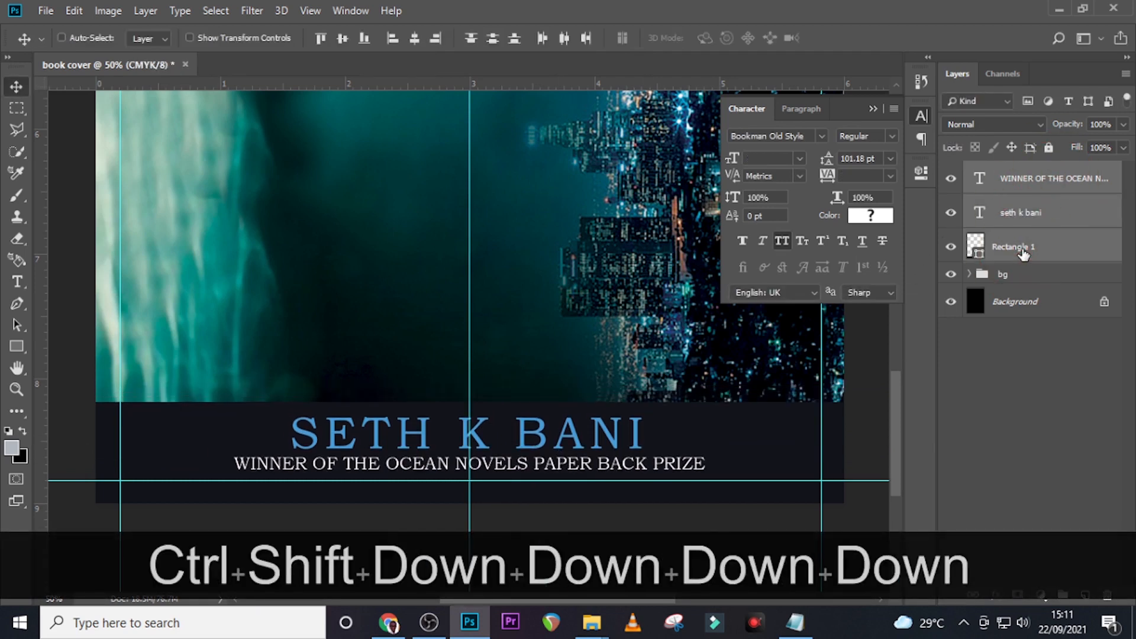
key("ctrl+shift+Down")
key("Down")
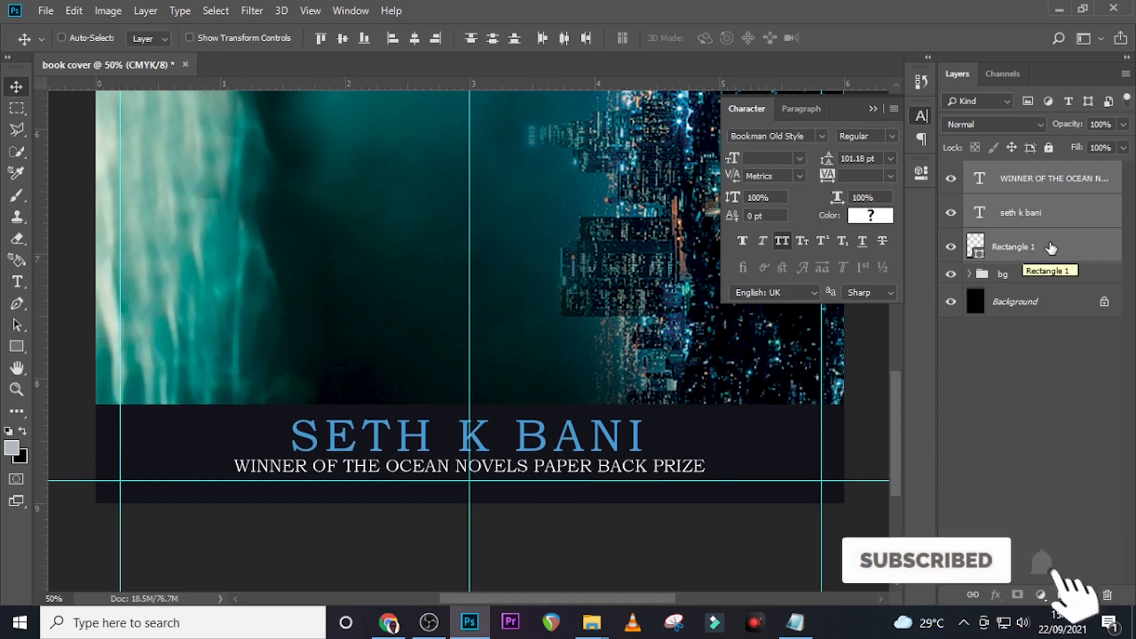
Group the two text layers and the rectangle, and name the group AUTHOR
key("ctrl+g")
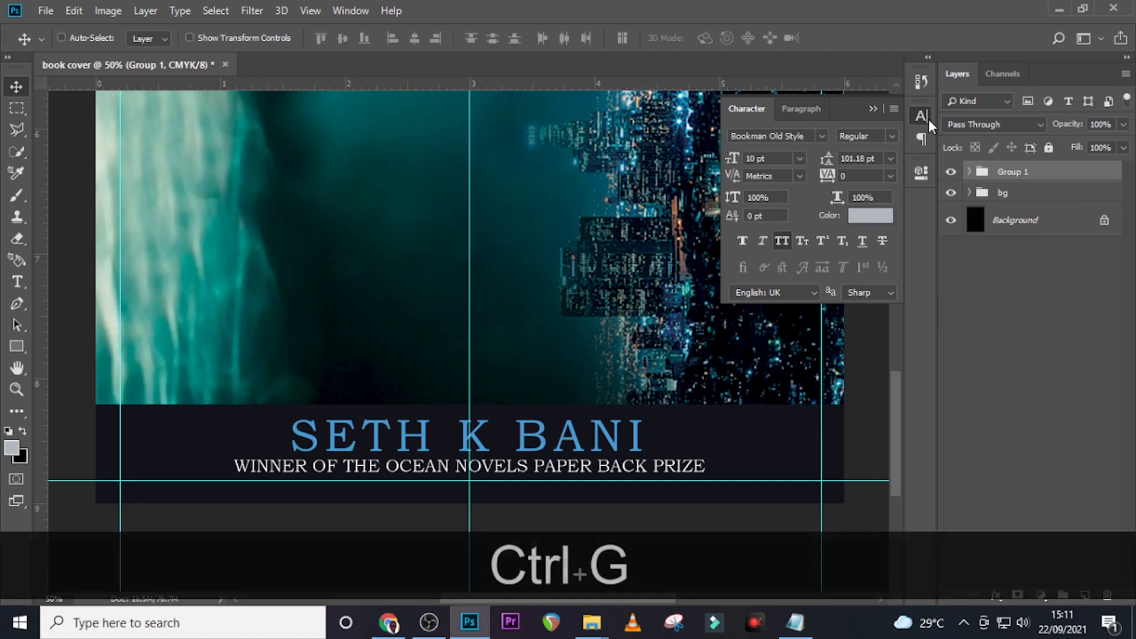
double_click(1024, 172)
key("Caps_Lock")
type("A")
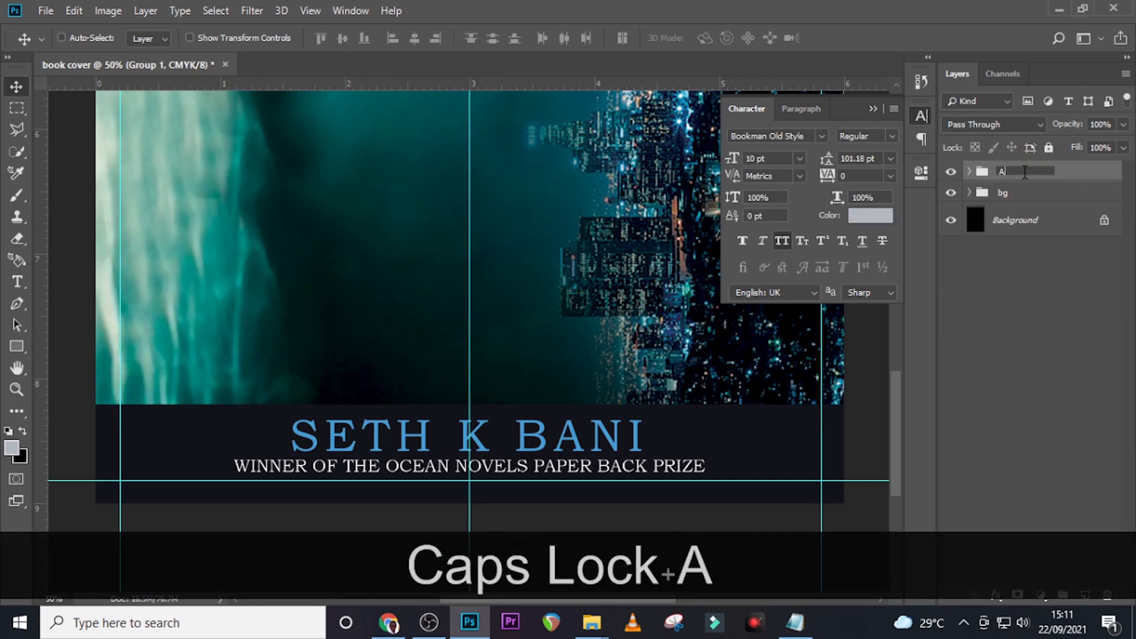
type("UTHOR")
key("Return")
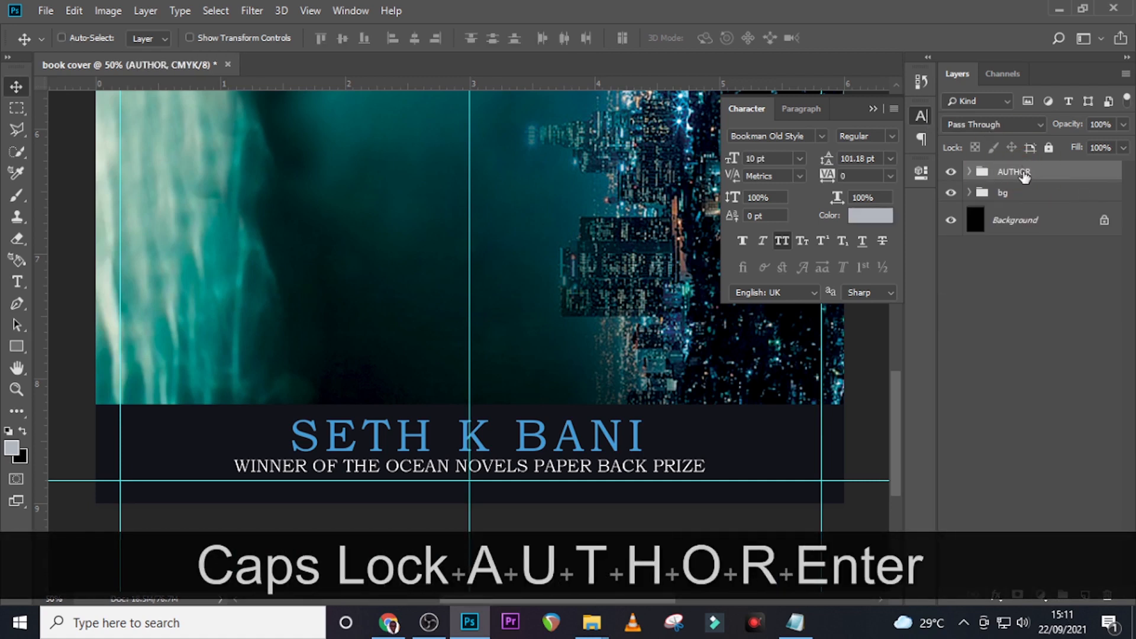
Rename the bg group to BG and reselect the AUTHOR group
double_click(1001, 195)
type("BG")
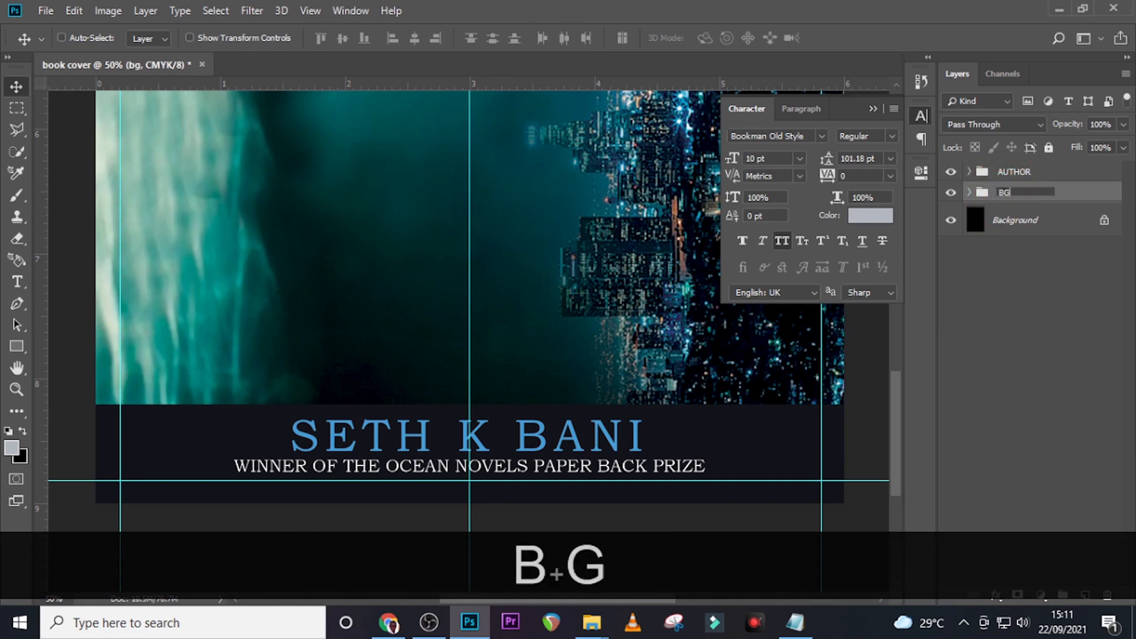
key("Return")
left_click(1030, 171)
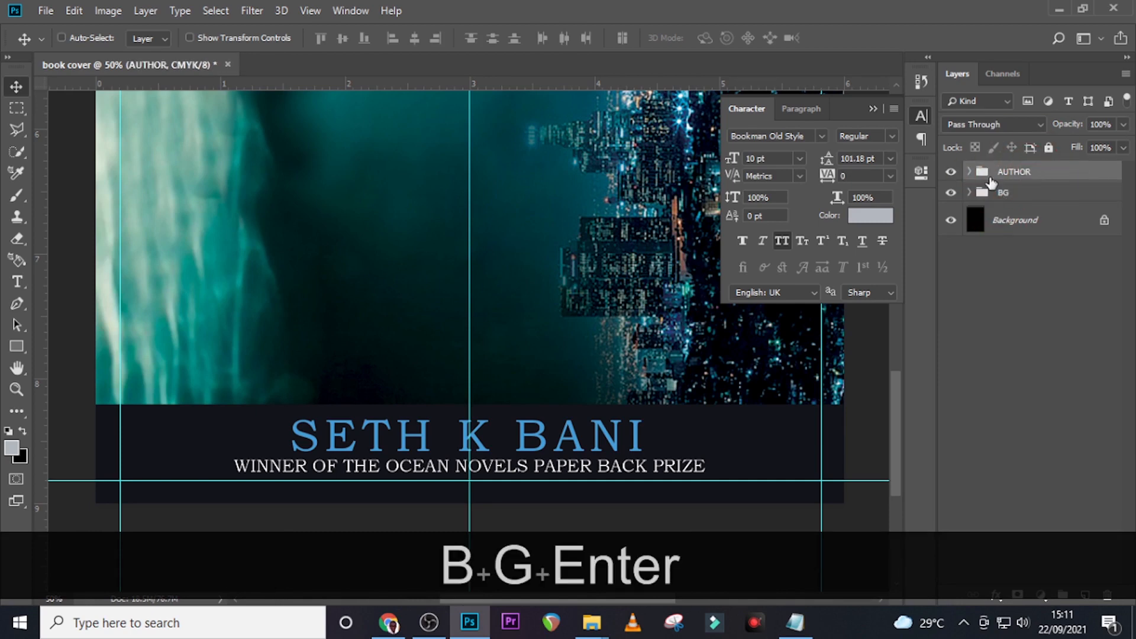
Copy the three-line "a splendid account of the mermaid" blurb from Notepad and paste it as a new text layer near the cover's top
scroll(448, 102, "up", 3)
scroll(414, 115, "up", 15)
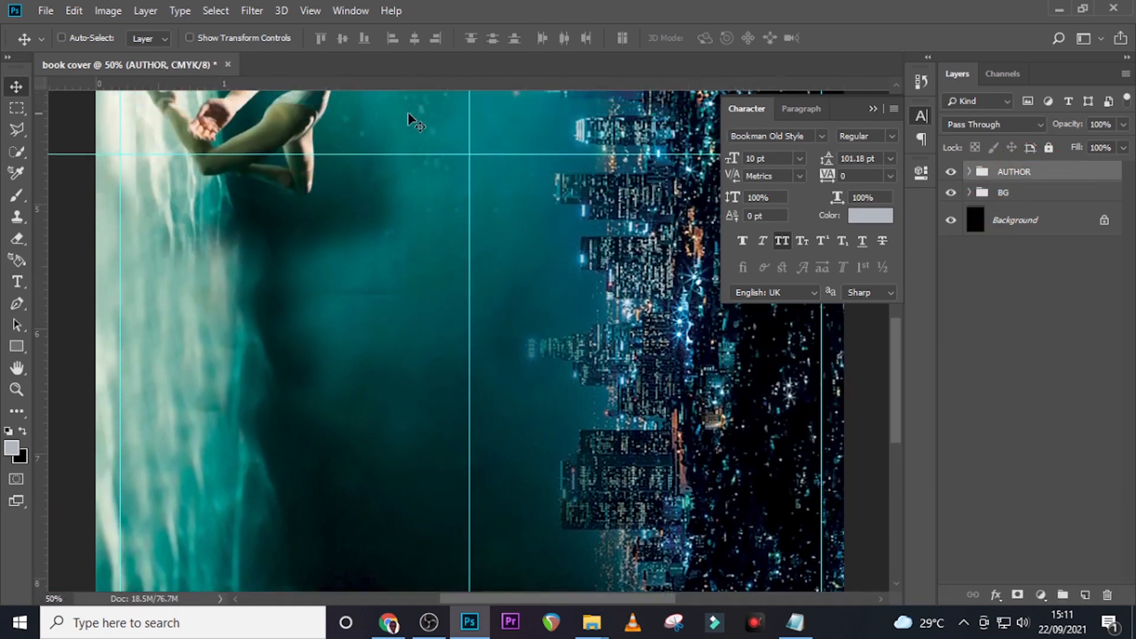
scroll(415, 122, "up", 5)
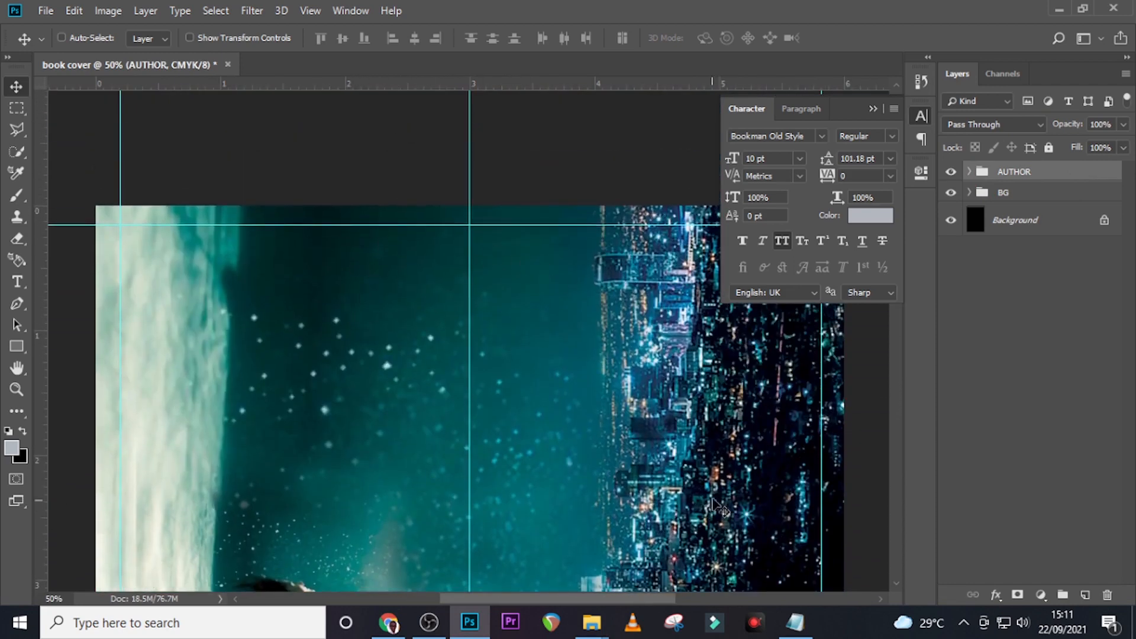
left_click(798, 633)
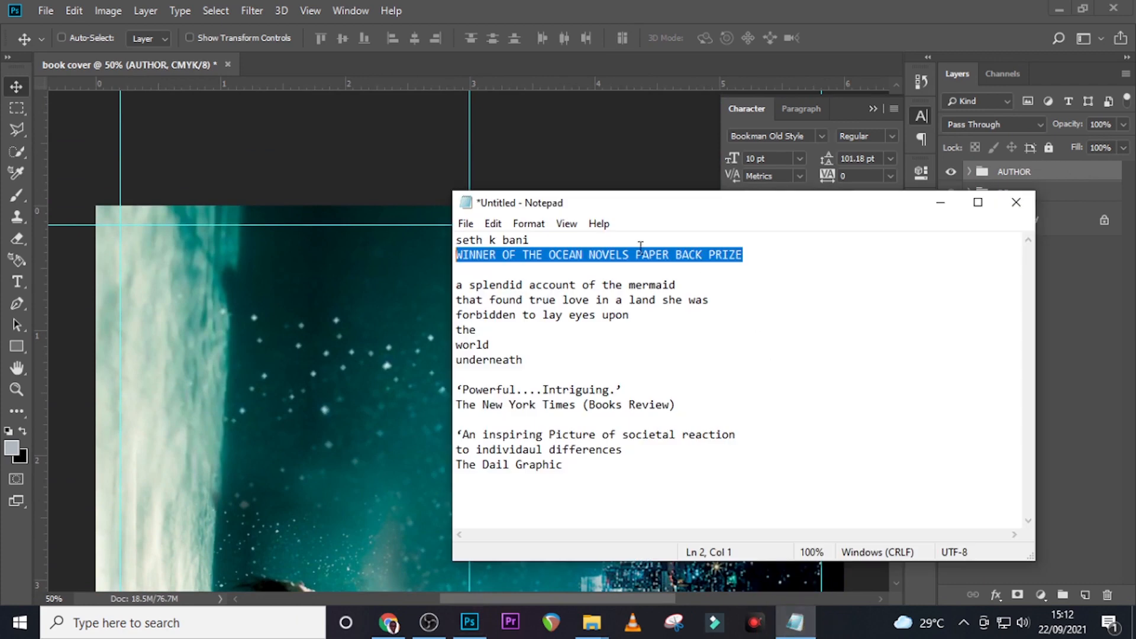
left_click_drag(662, 313, 456, 270)
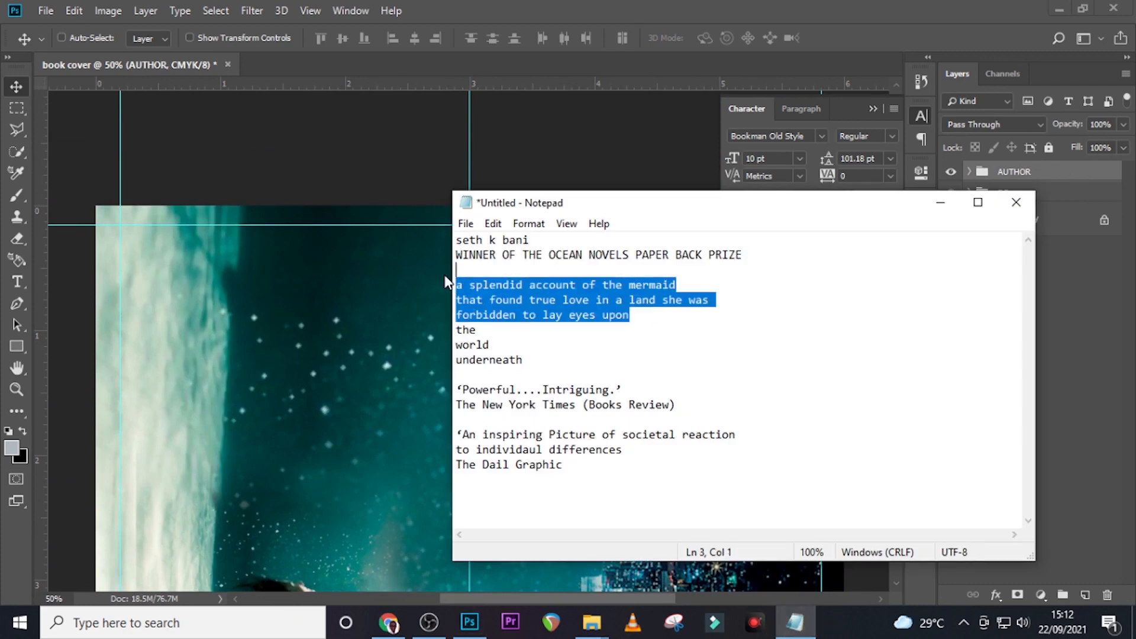
key("ctrl+c")
left_click(413, 272)
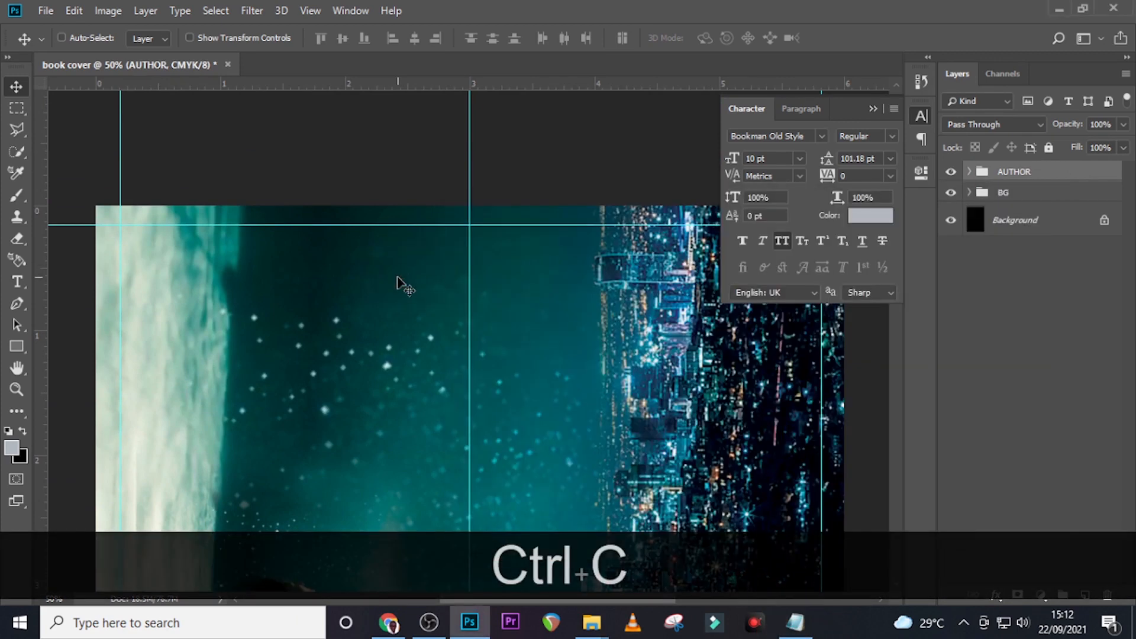
key("t")
left_click(396, 271)
key("ctrl+v")
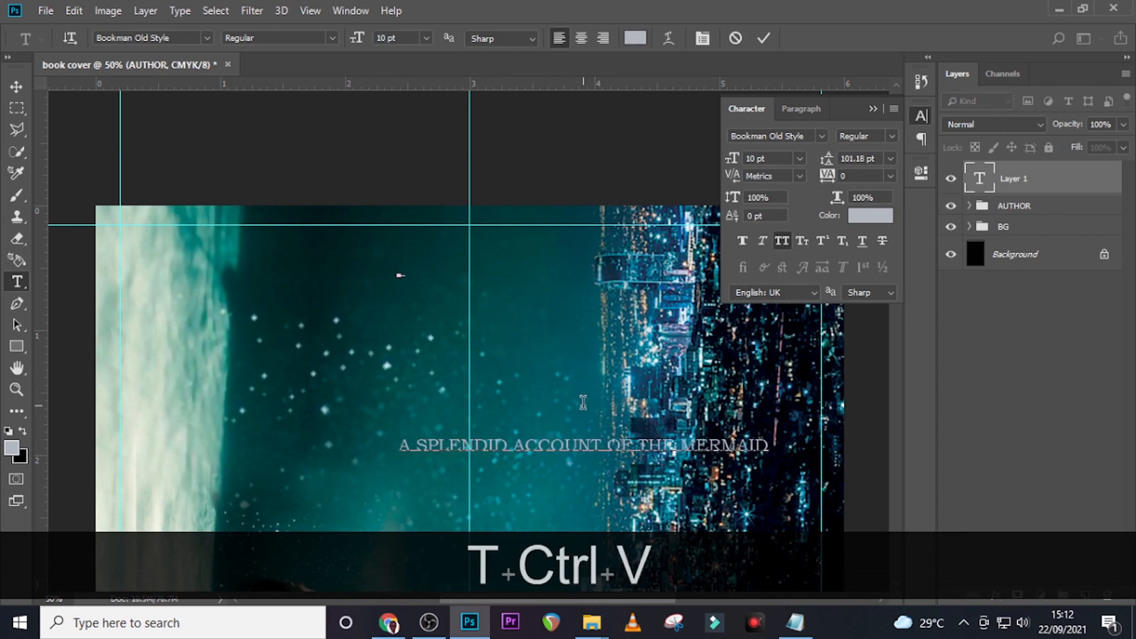
left_click(1013, 181)
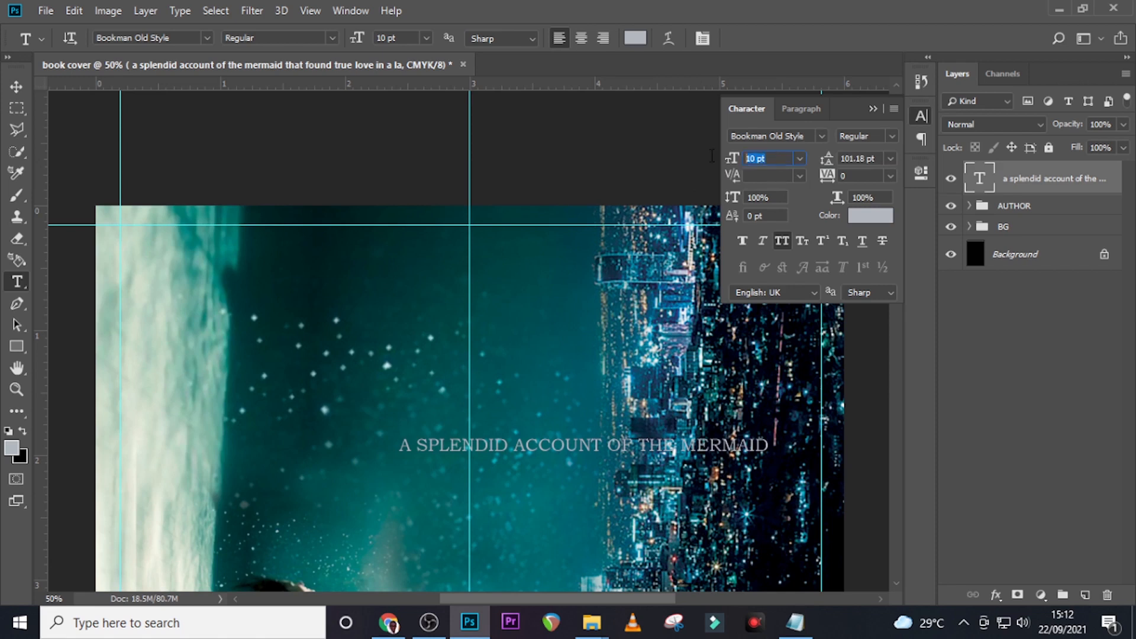
Set the mermaid blurb's font size to 8 pt and its leading to 11.24 pt
type("8")
key("Return")
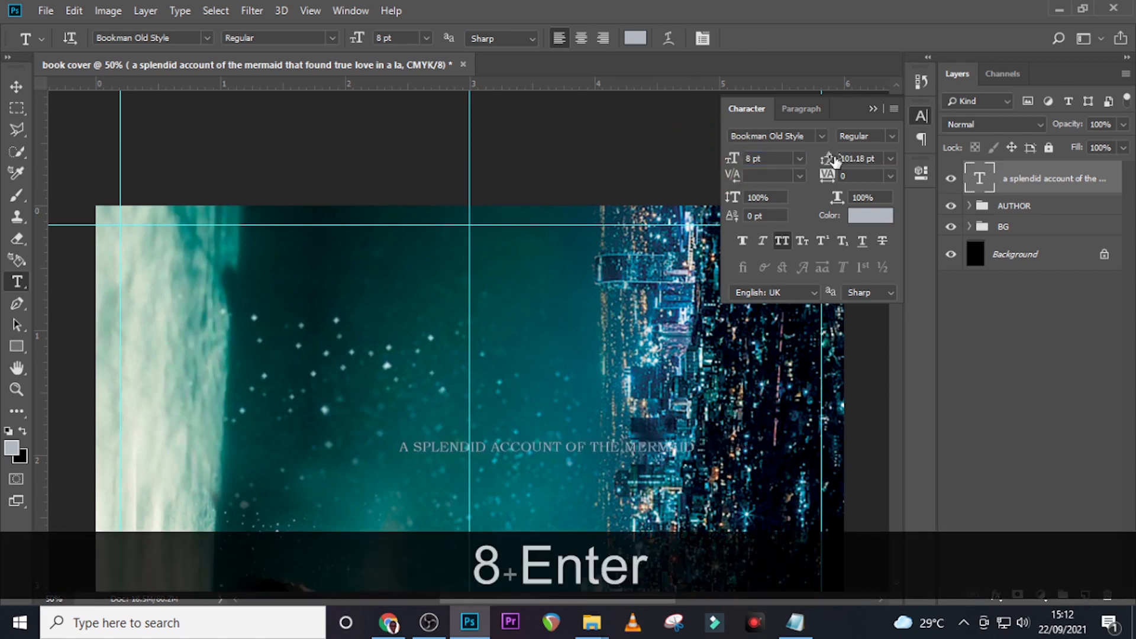
left_click(878, 158)
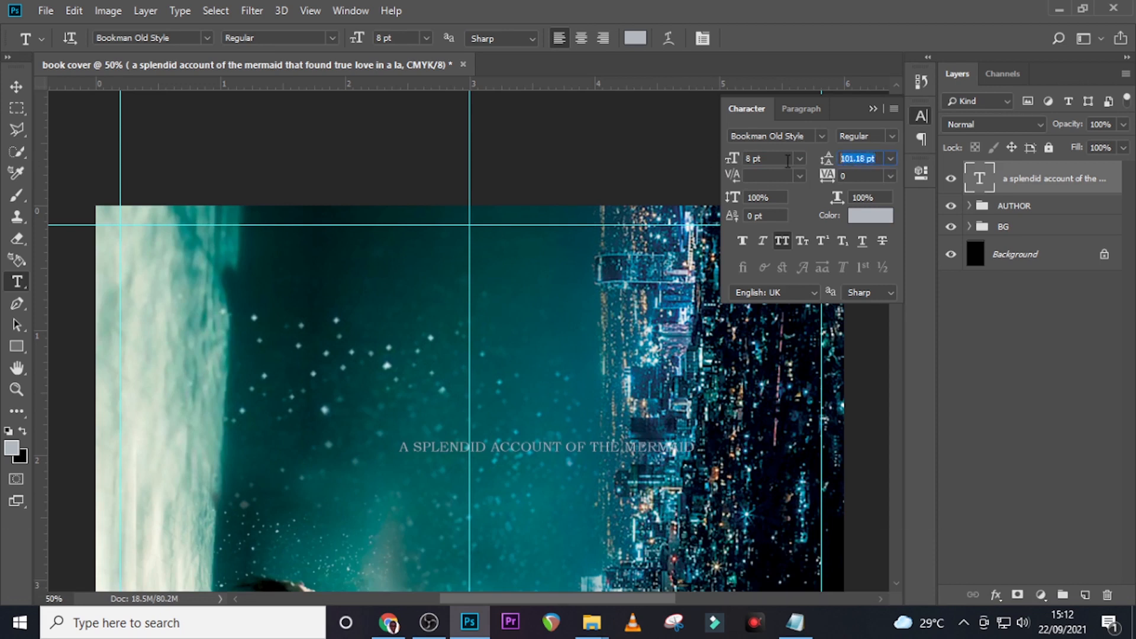
type("11.")
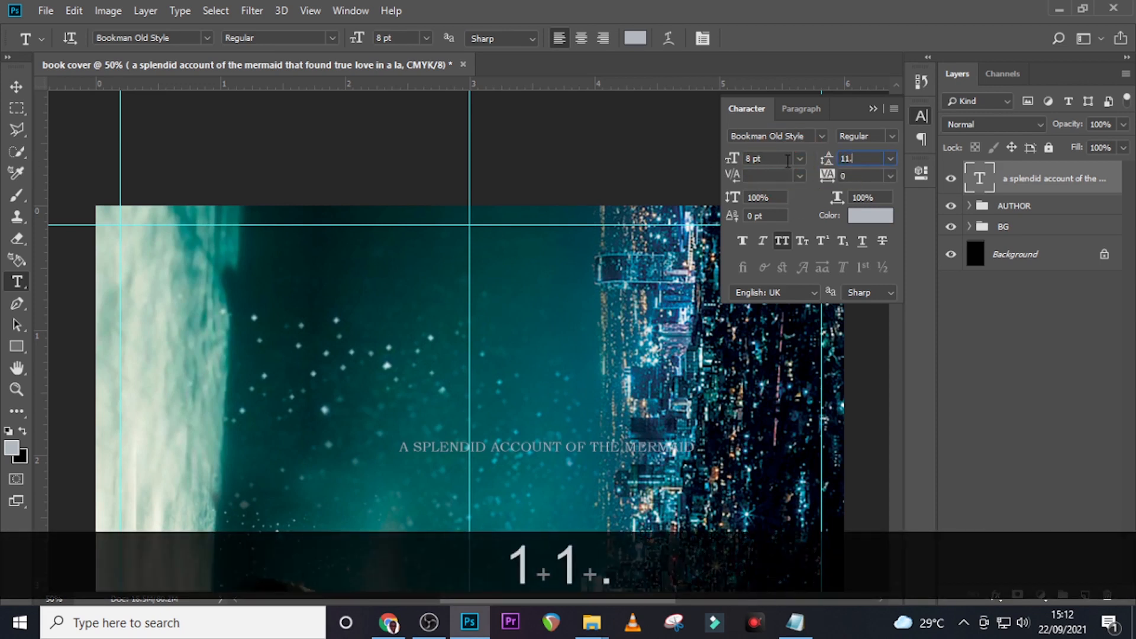
type("24")
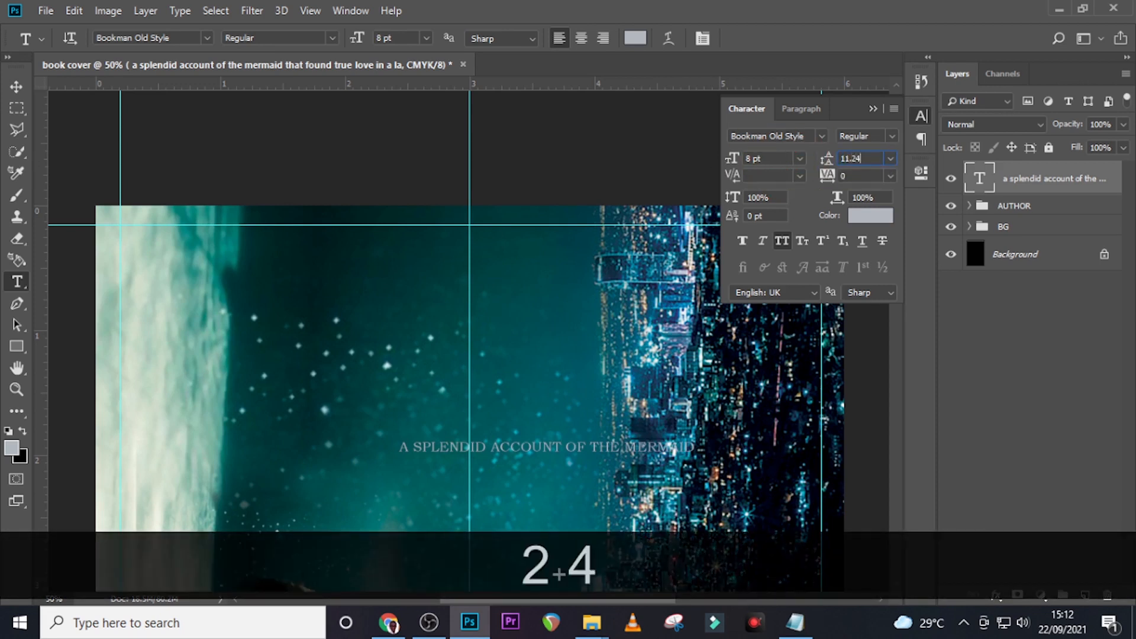
key("Return")
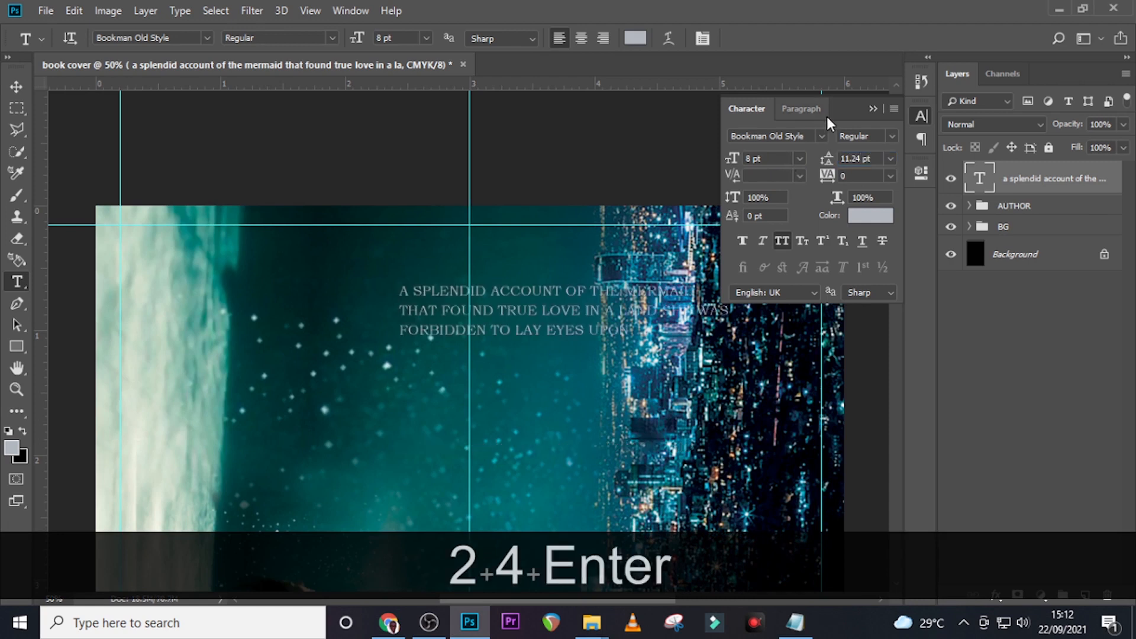
Turn off all caps for the mermaid blurb and center-align its three lines
left_click(786, 243)
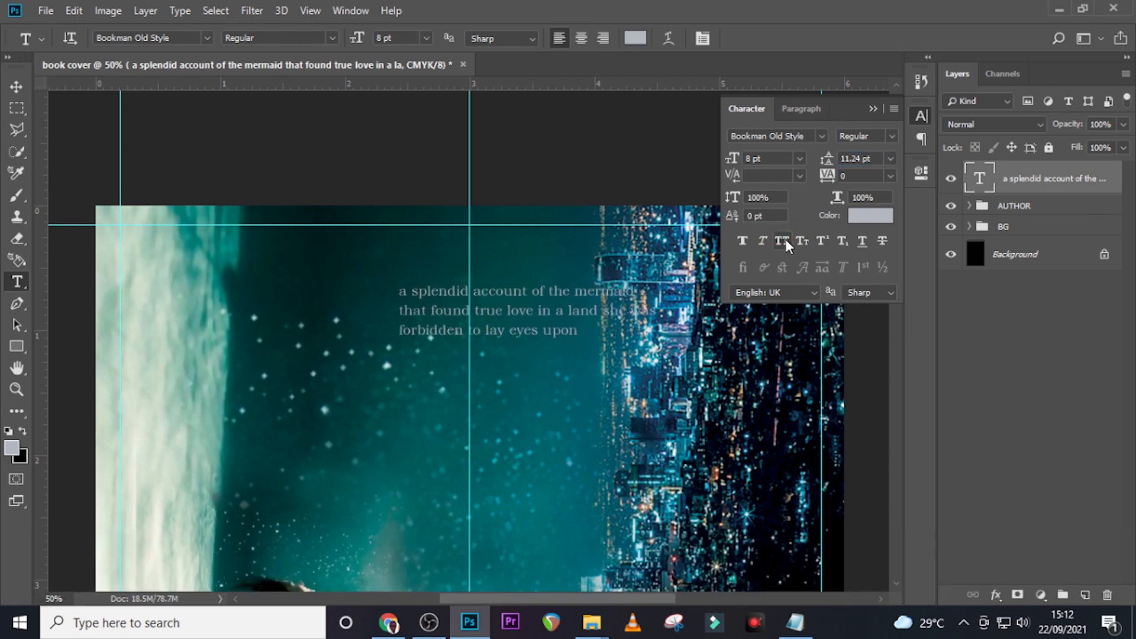
left_click(802, 109)
left_click(767, 138)
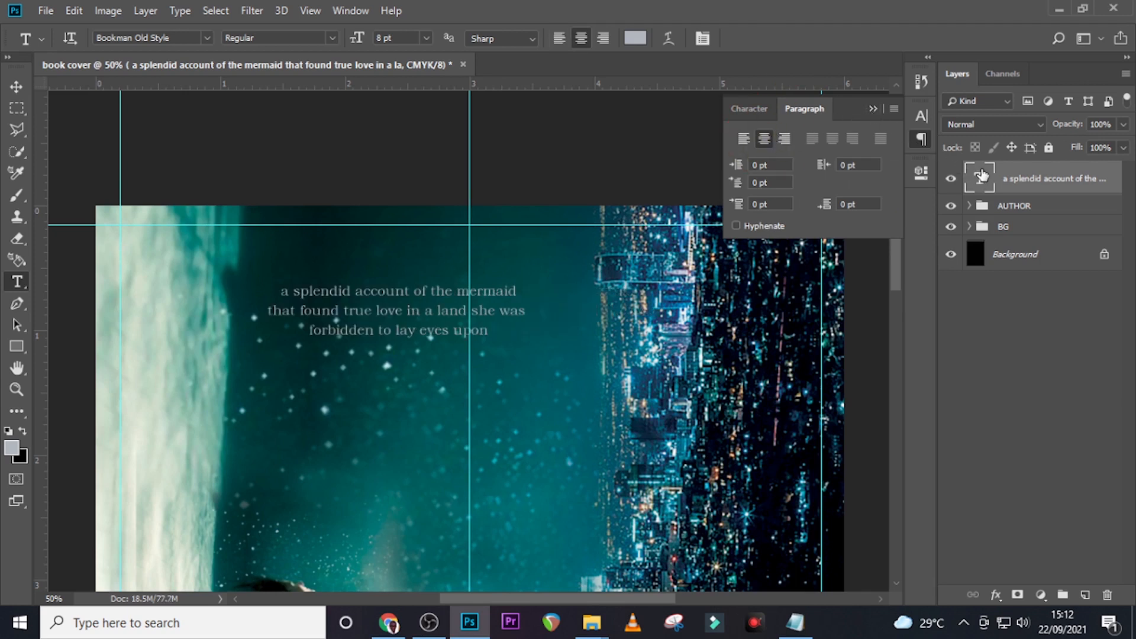
Set the mermaid blurb's tracking to 140 and its text color to white (ffffff)
left_click(749, 109)
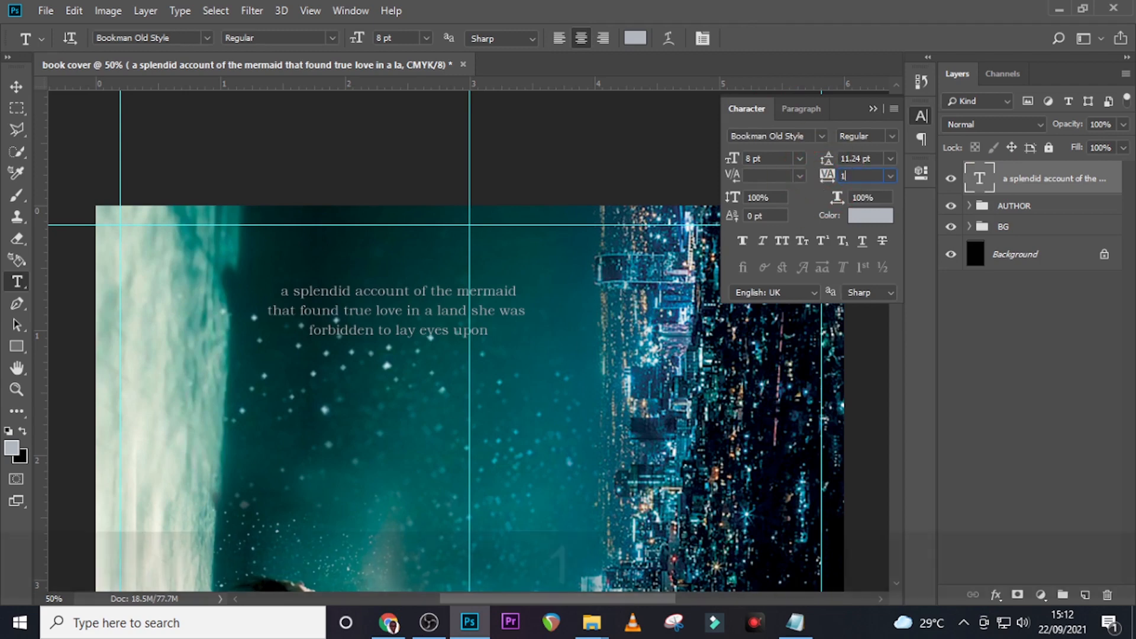
type("140")
key("Return")
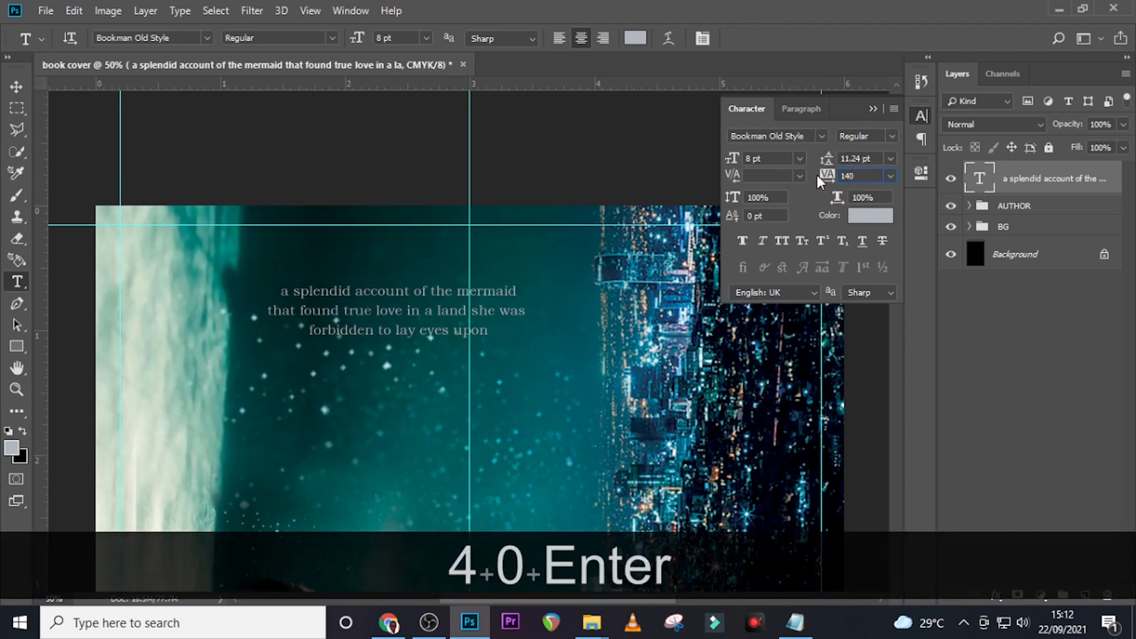
left_click(858, 214)
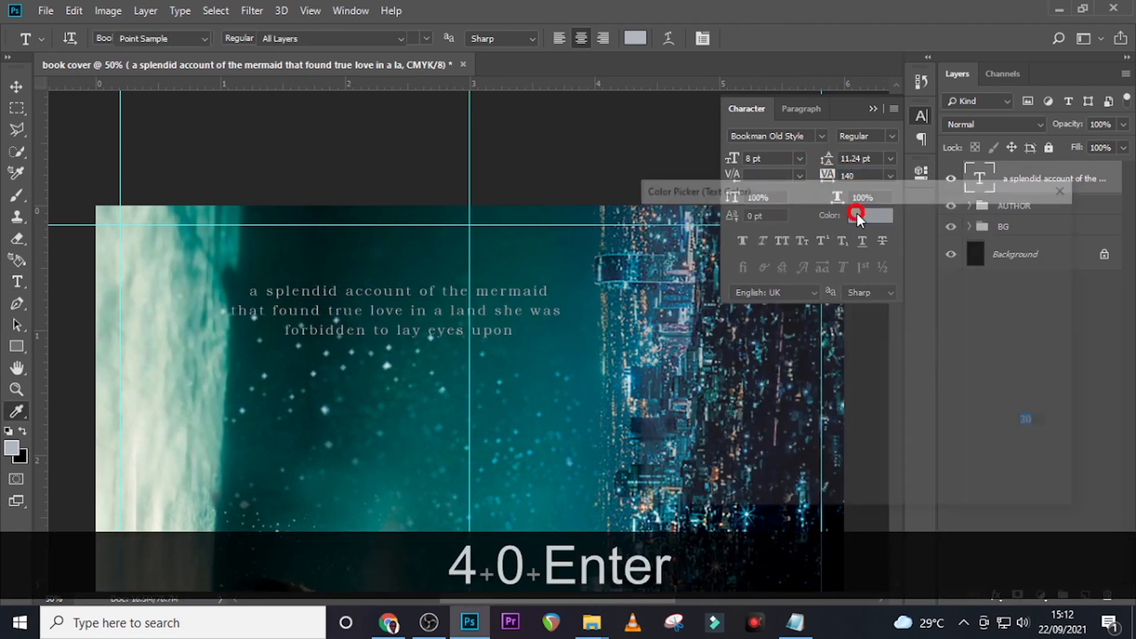
left_click_drag(657, 266, 623, 194)
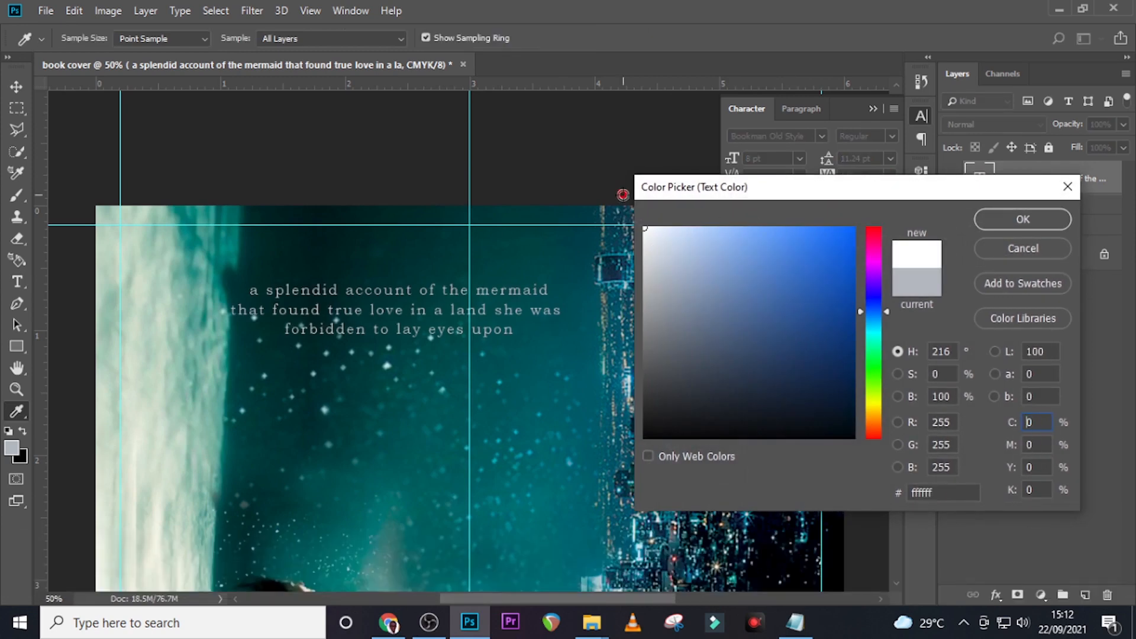
left_click(1023, 219)
Center the mermaid blurb on the vertical middle guide, then nudge it up to just below the cover's upper margin guide
key("ctrl+t")
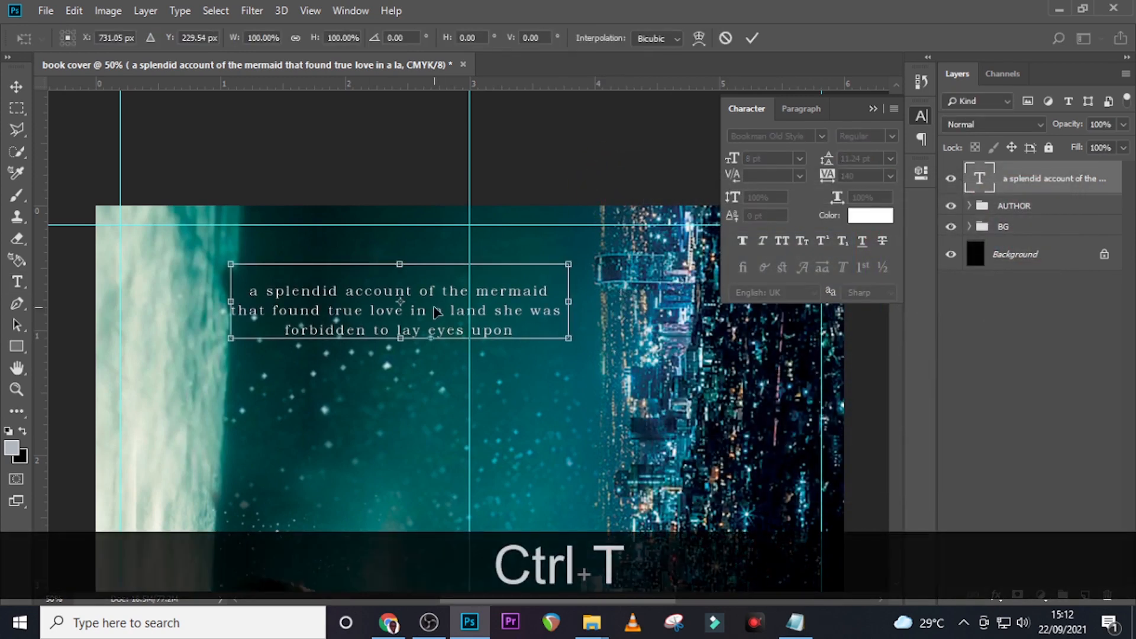
left_click_drag(436, 312, 516, 294)
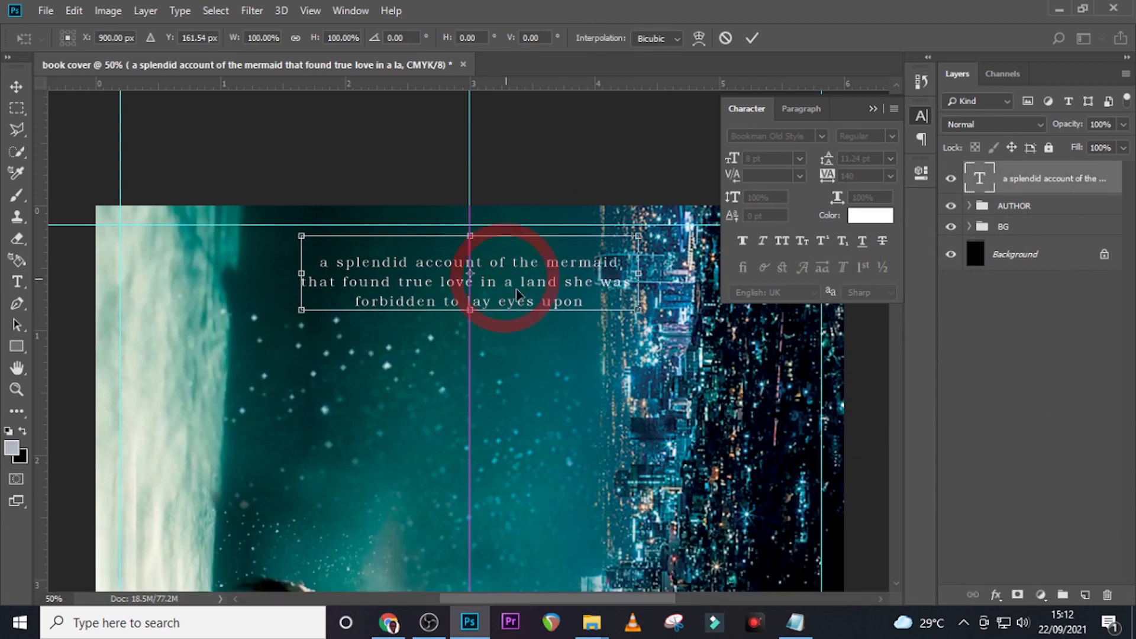
key("Return")
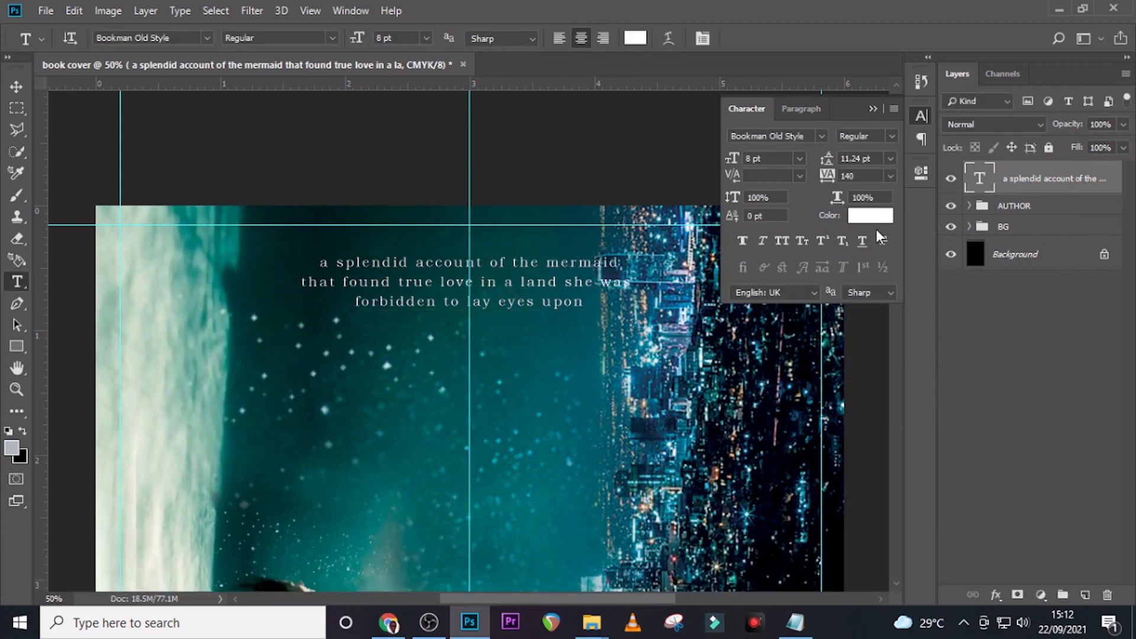
key("Up")
key("Up")
key("Up")
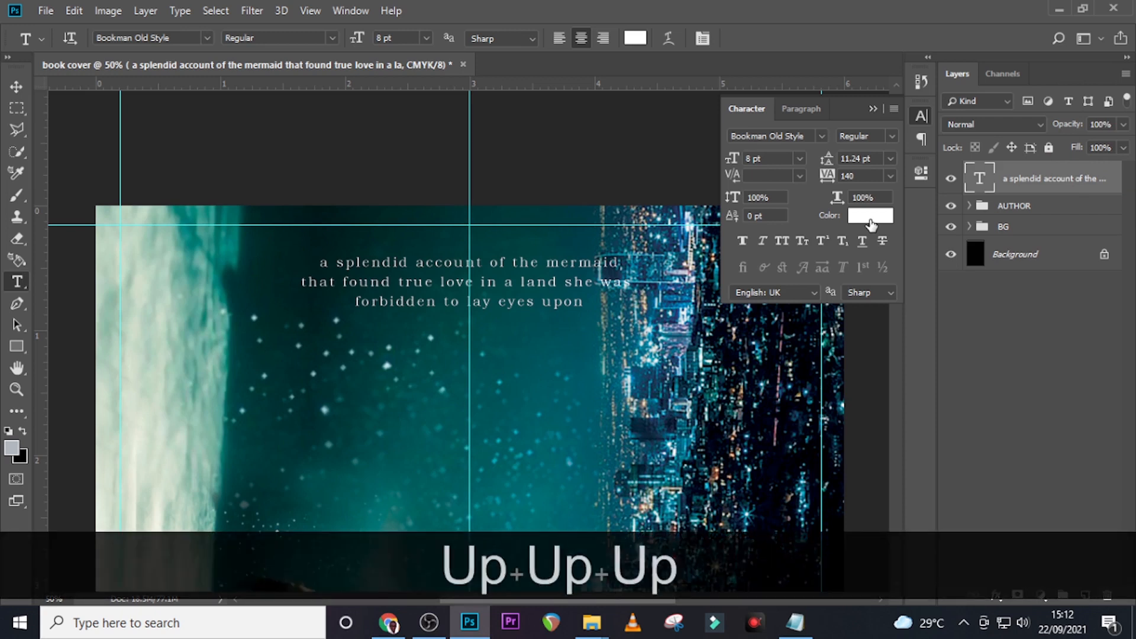
key("v")
key("Up")
key("Up")
key("Up")
key("Up")
key("Up")
key("Up")
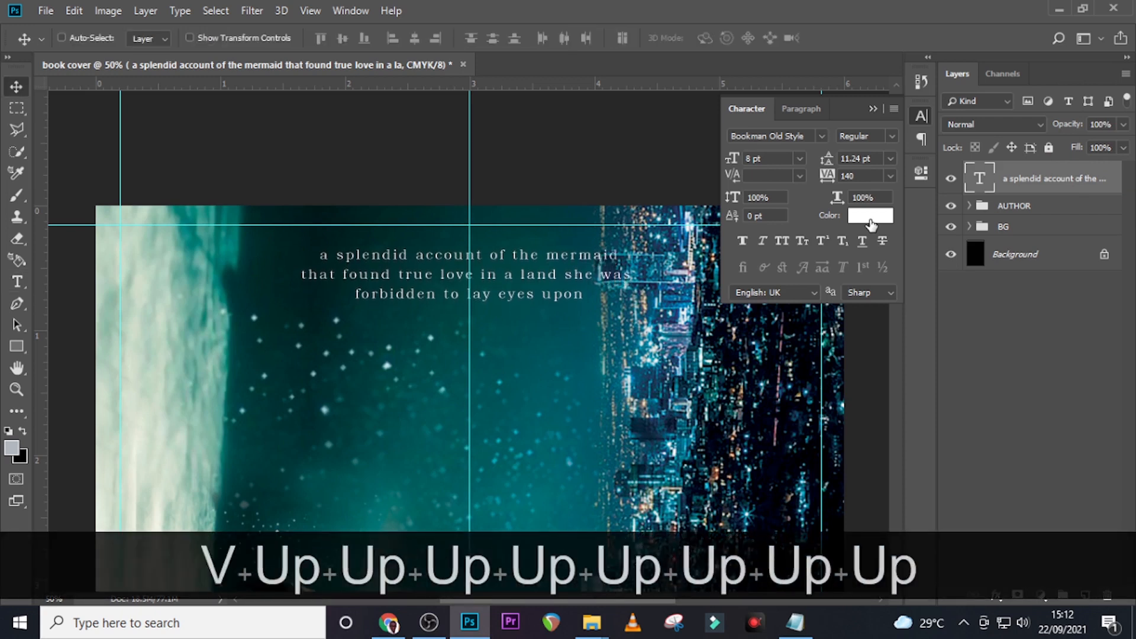
Add an Outer Glow to the mermaid blurb layer and set the glow color to black (000000)
double_click(1111, 177)
key("Return")
double_click(1110, 175)
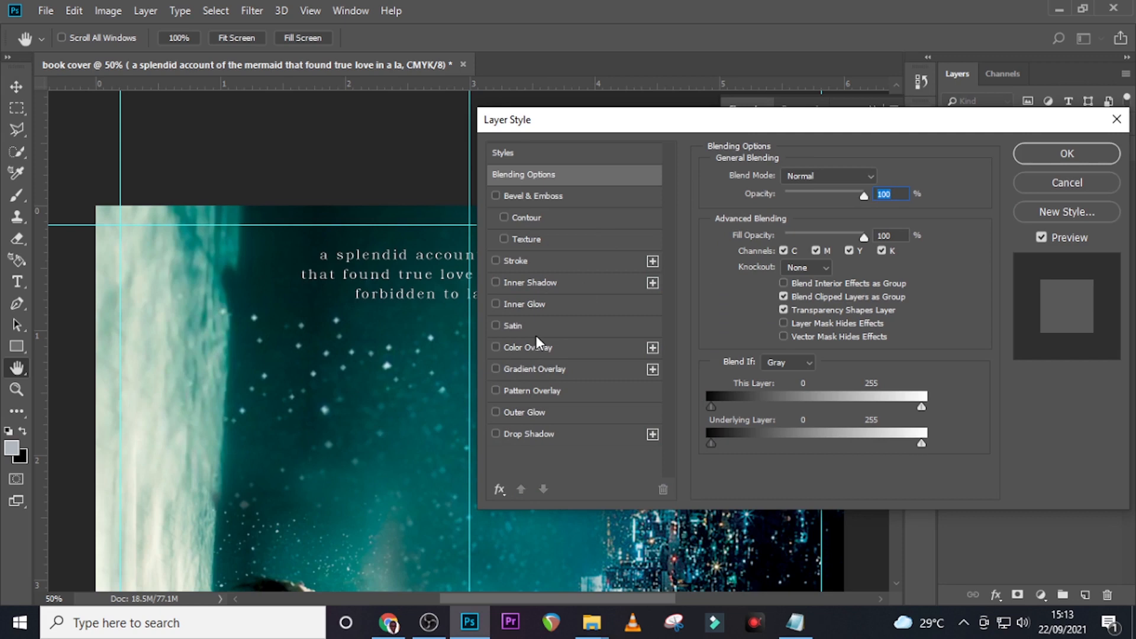
left_click(524, 412)
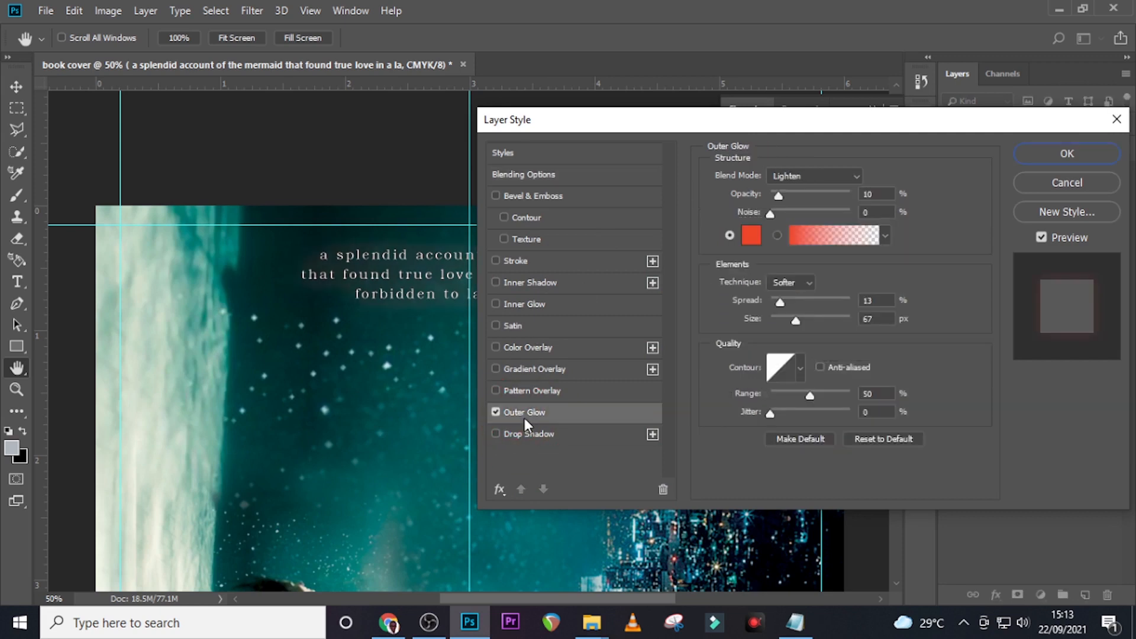
left_click(752, 236)
left_click(644, 435)
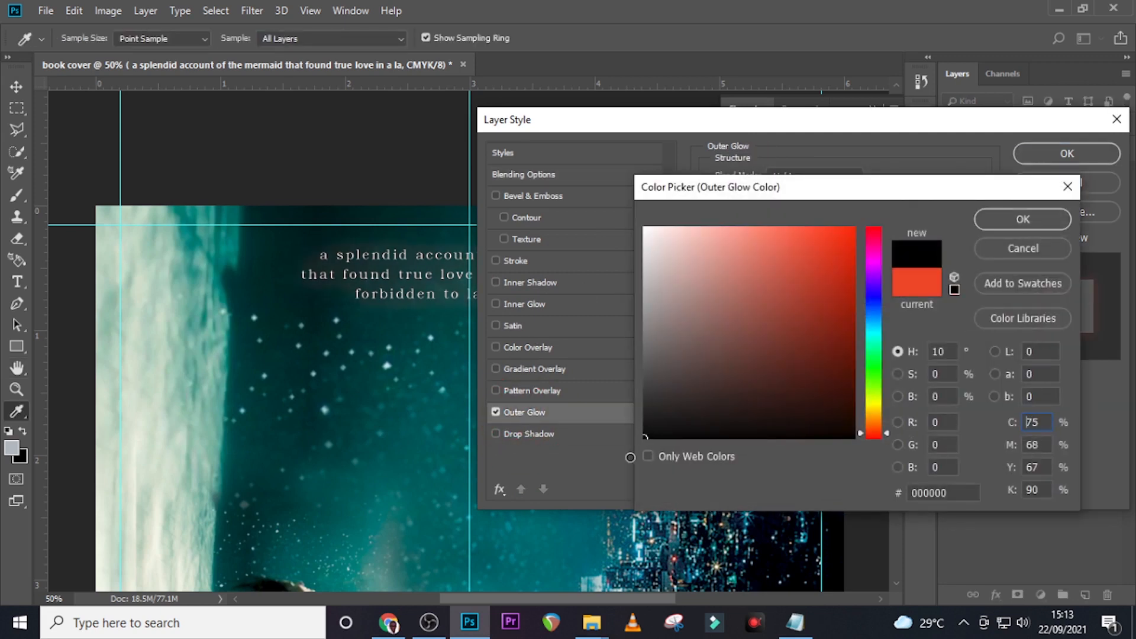
left_click(1013, 228)
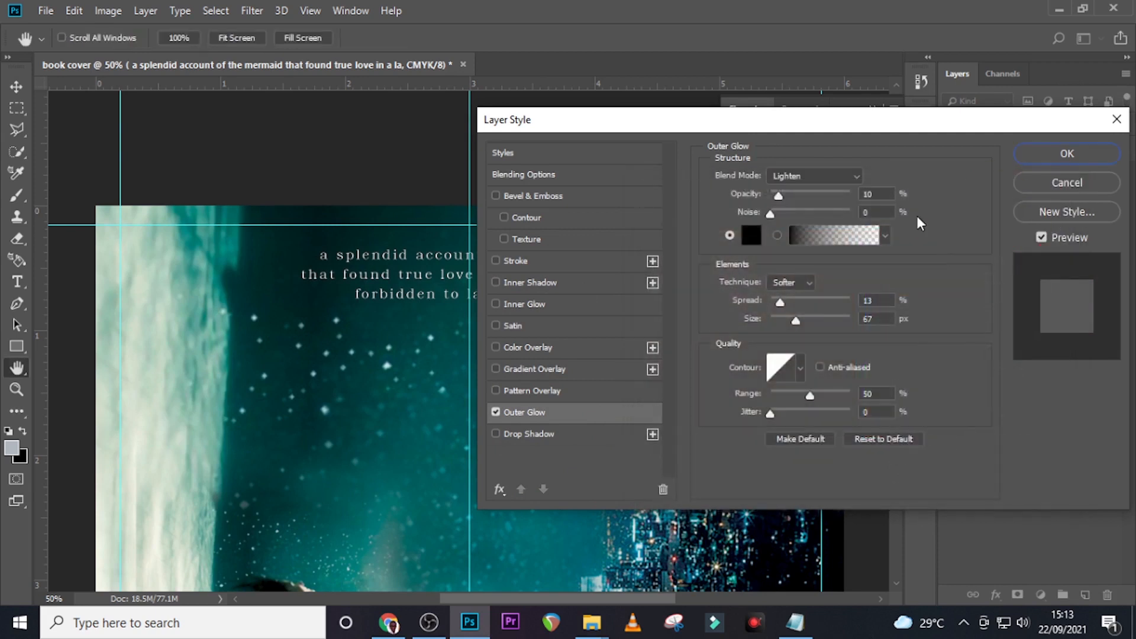
Set the blurb's Outer Glow to Normal blend mode at 15% opacity, compare the text with and without it, and apply the style
left_click(814, 176)
left_click(793, 193)
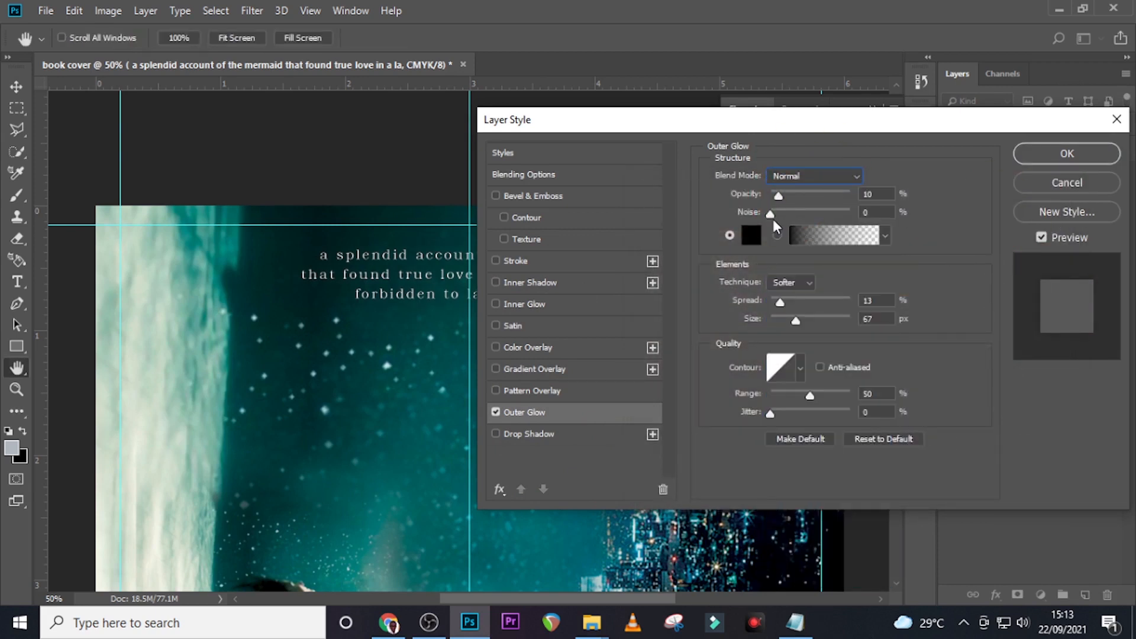
left_click_drag(778, 195, 782, 195)
left_click_drag(818, 118, 760, 397)
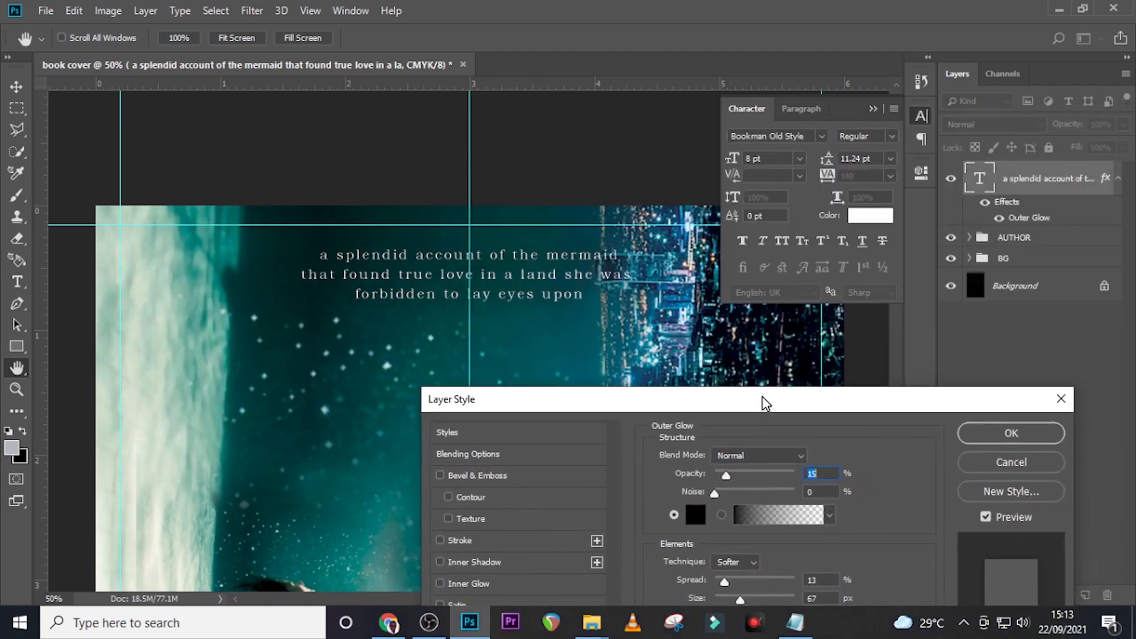
left_click_drag(628, 400, 843, 273)
left_click(655, 565)
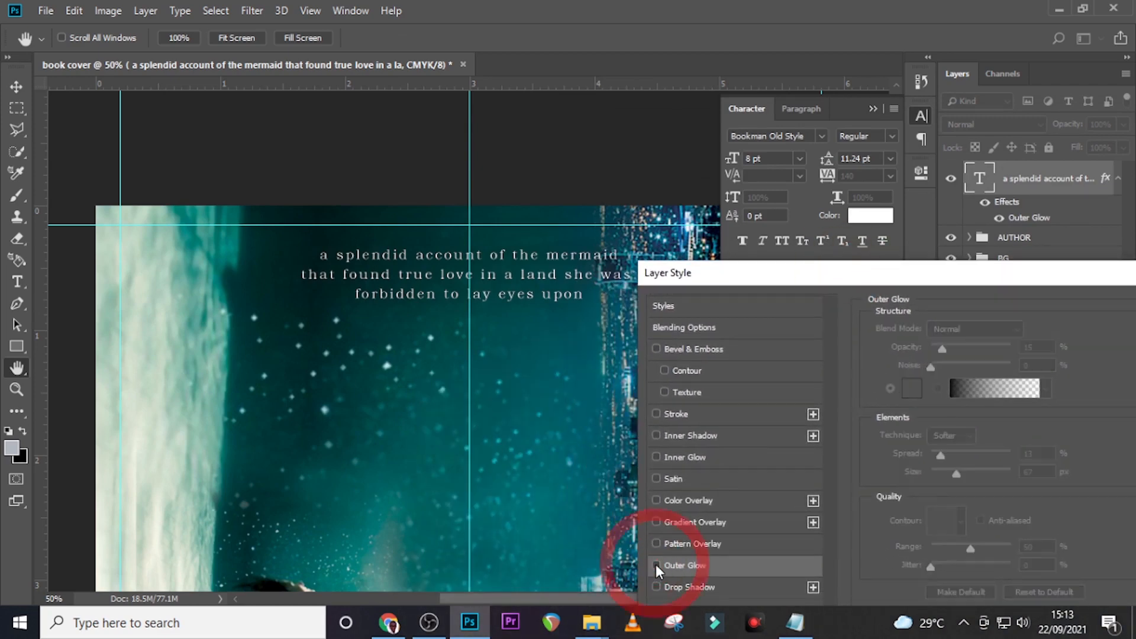
left_click(655, 565)
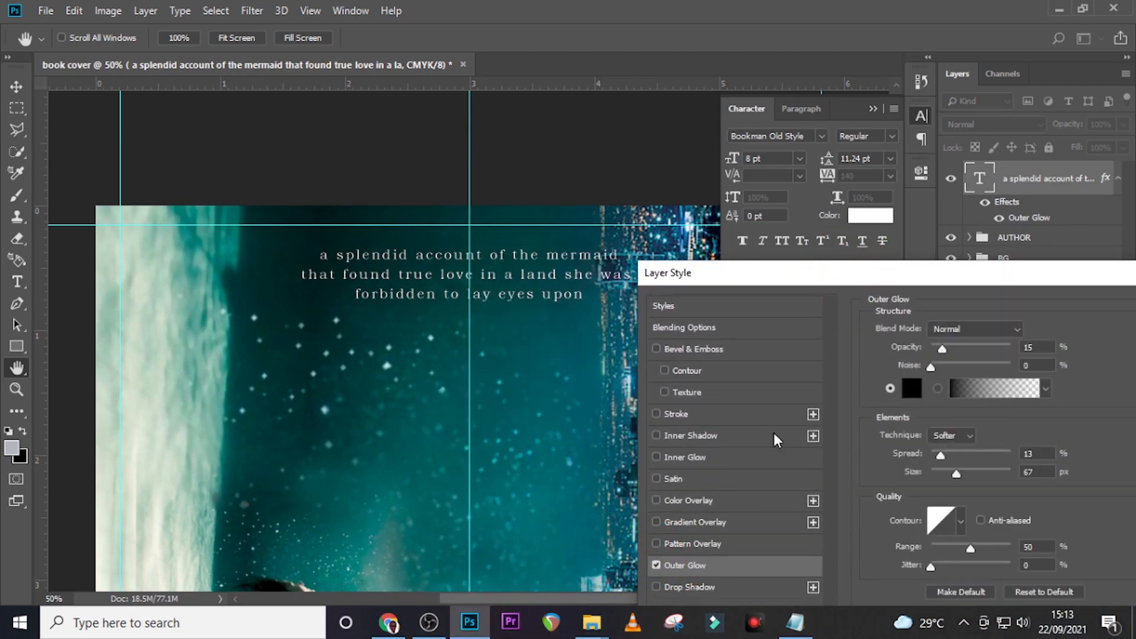
left_click_drag(879, 275, 575, 198)
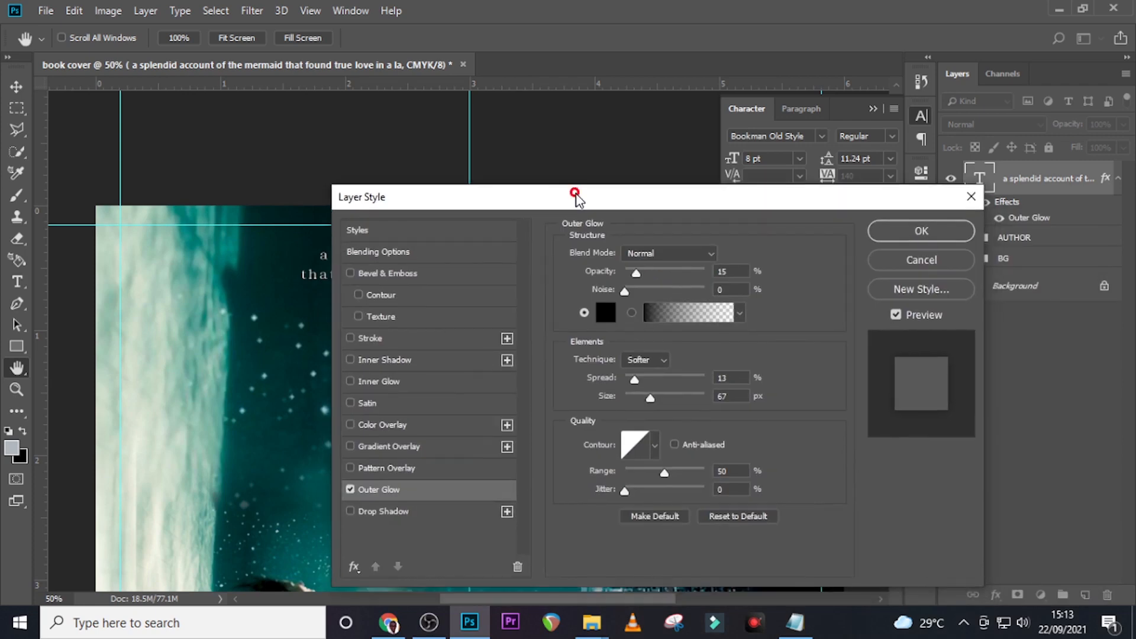
left_click(908, 231)
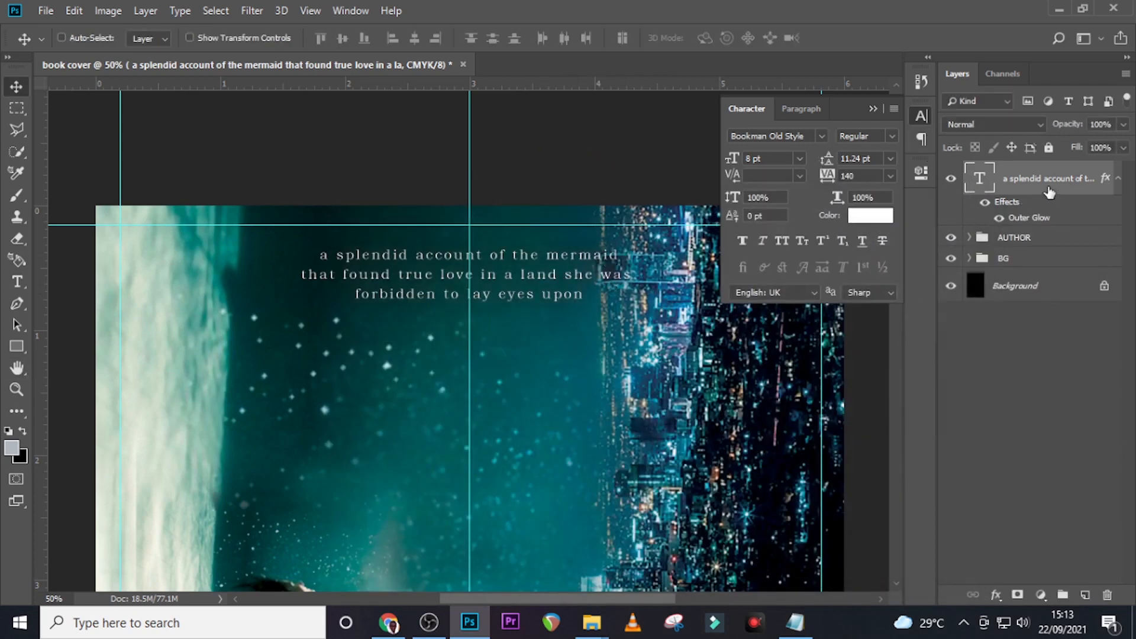
left_click(1118, 178)
Copy the title word "the" from Notepad and paste it as a new text layer below the swimmer
key("t")
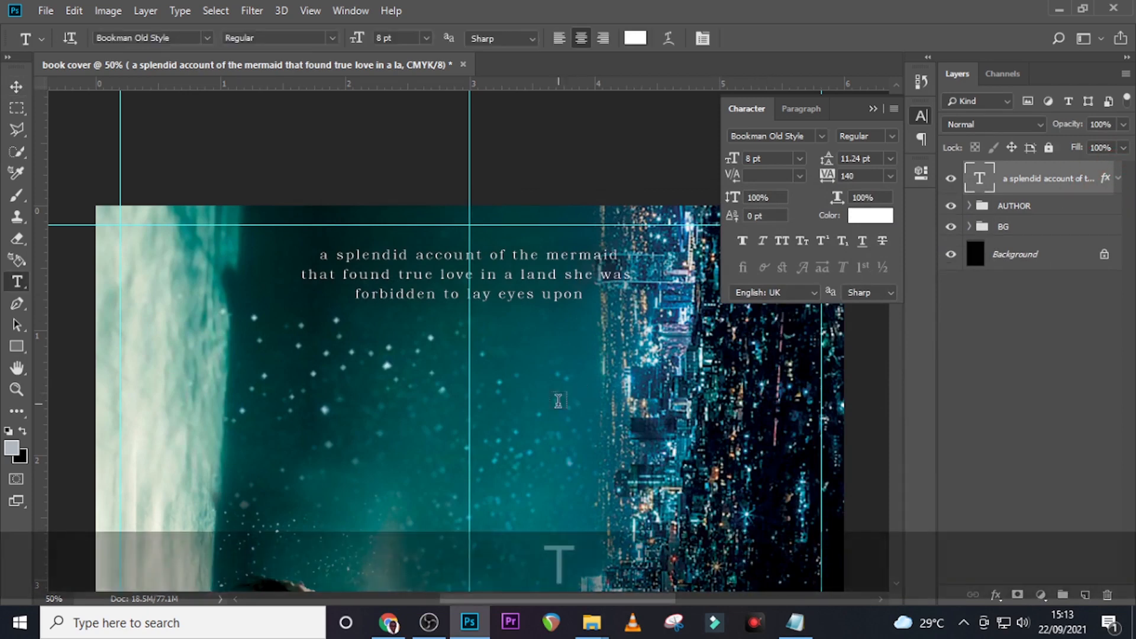
scroll(533, 426, "down", 6)
scroll(527, 435, "down", 4)
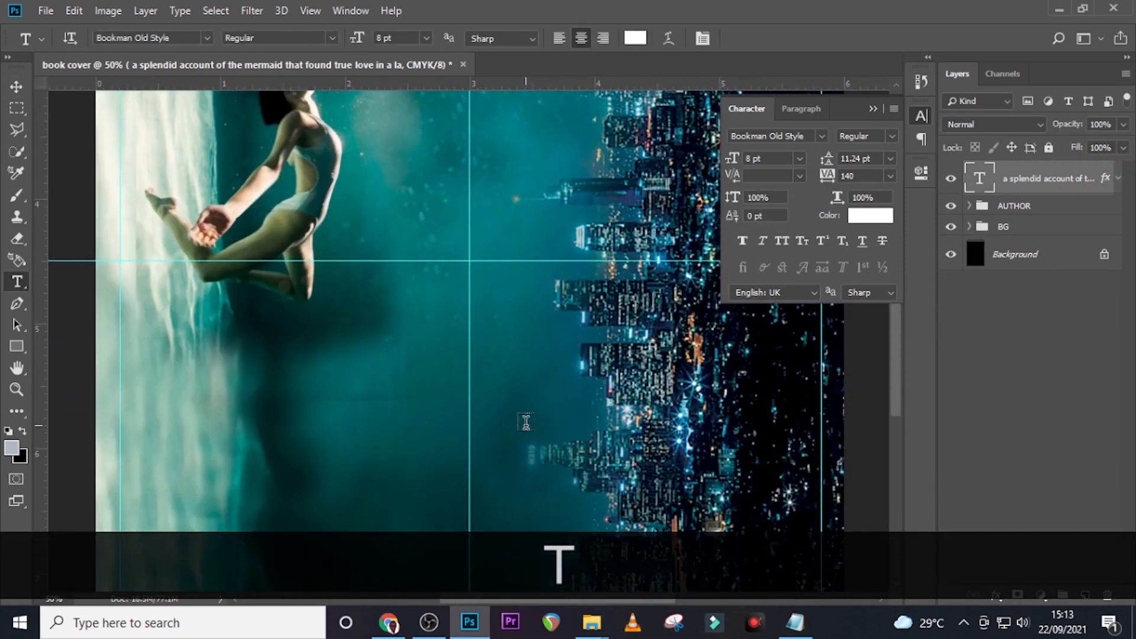
left_click(408, 264)
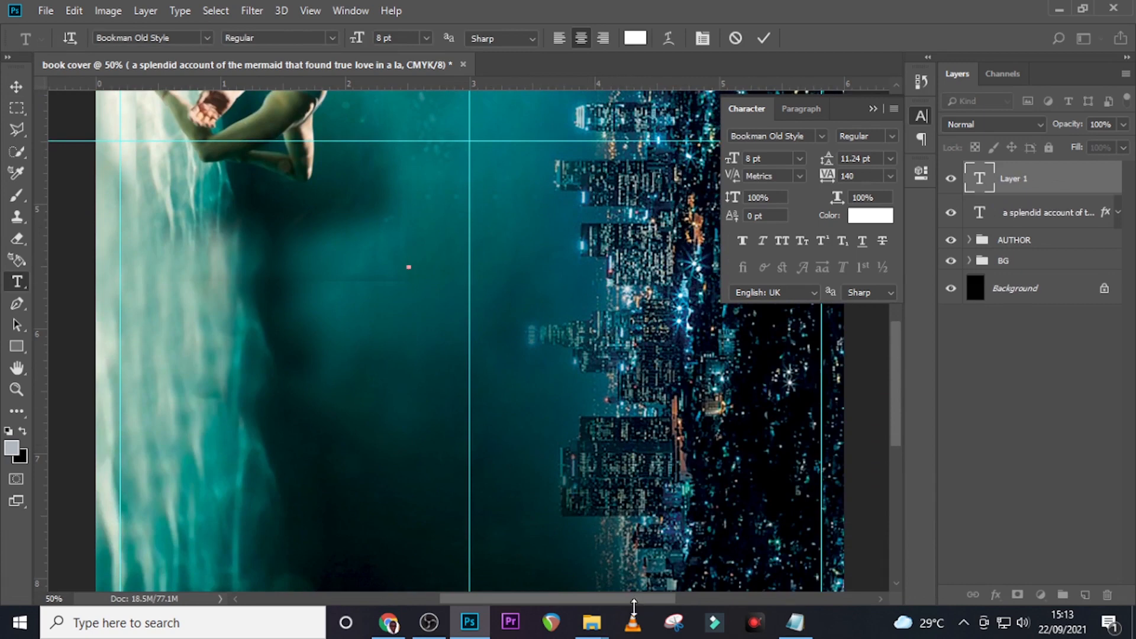
left_click(794, 624)
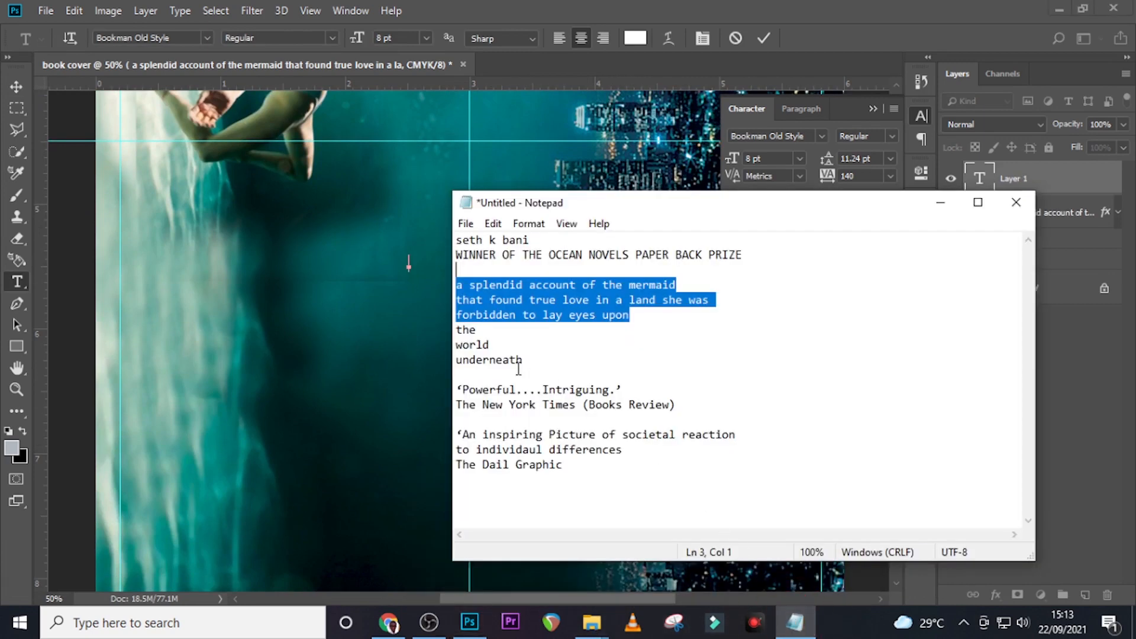
left_click_drag(491, 332, 388, 336)
key("ctrl+c")
left_click(485, 12)
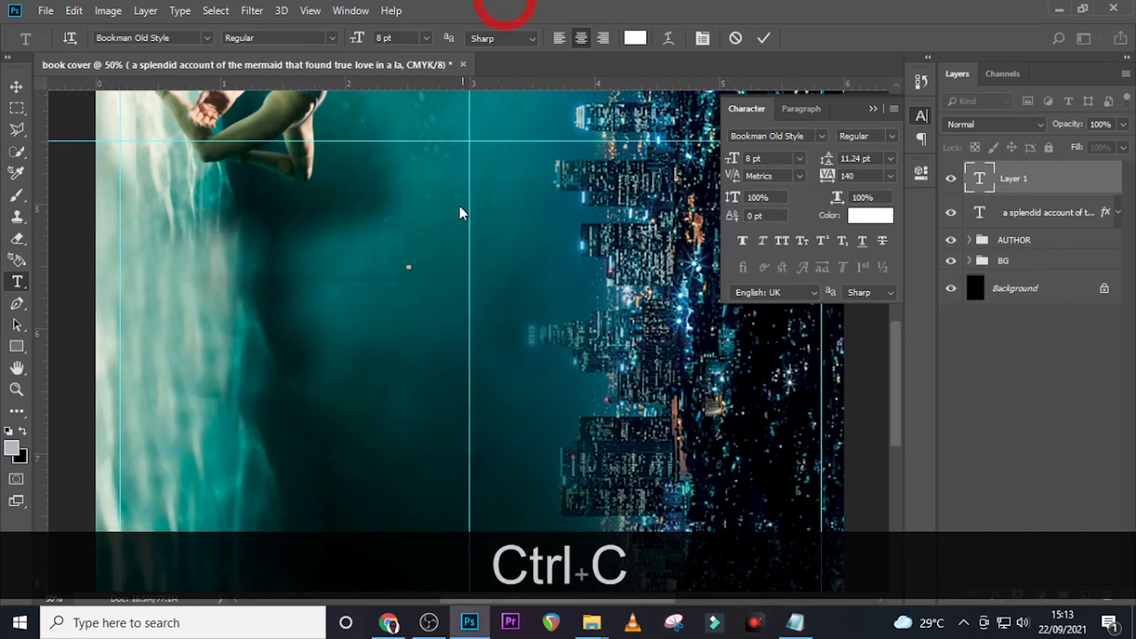
key("ctrl+v")
left_click(994, 171)
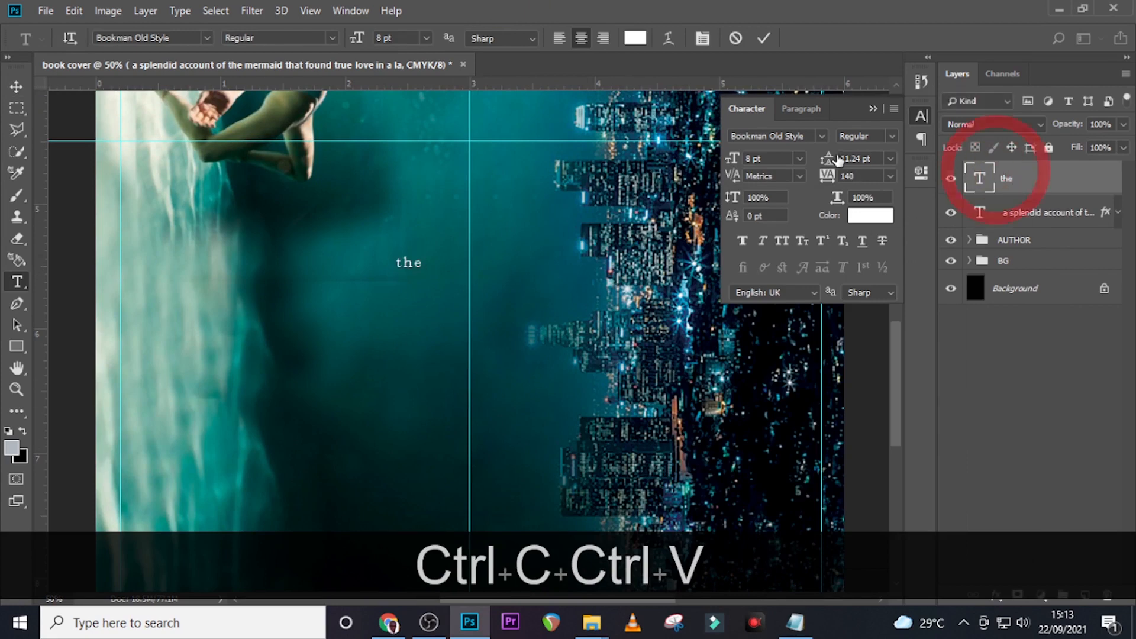
Set the title word "the" in the Aniron font at 13 pt
left_click(824, 136)
left_click(799, 204)
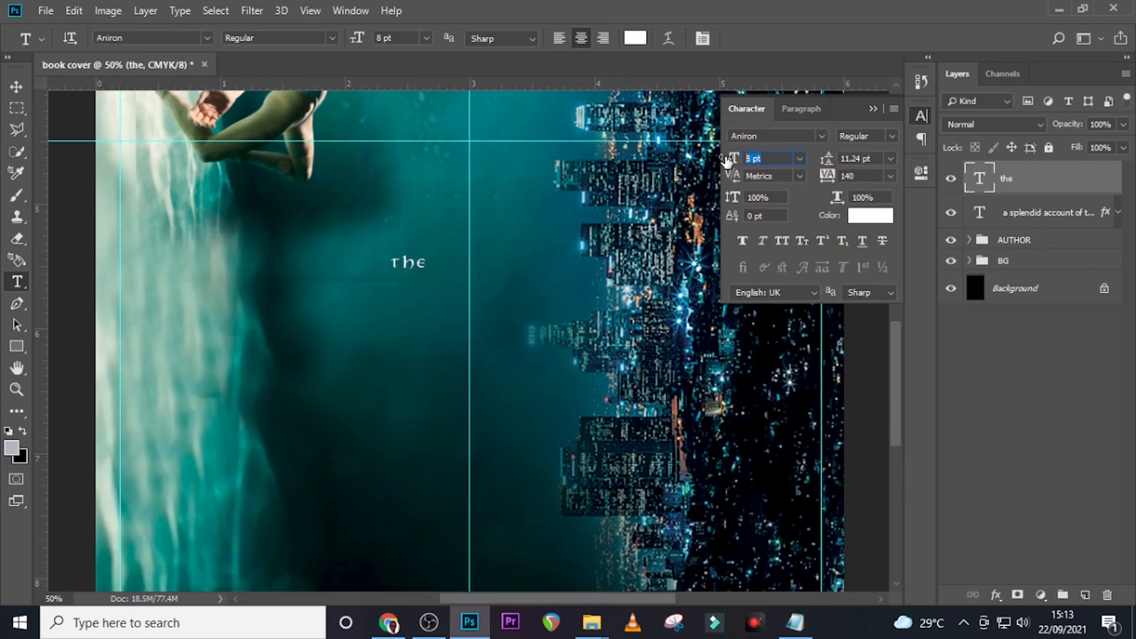
type("12")
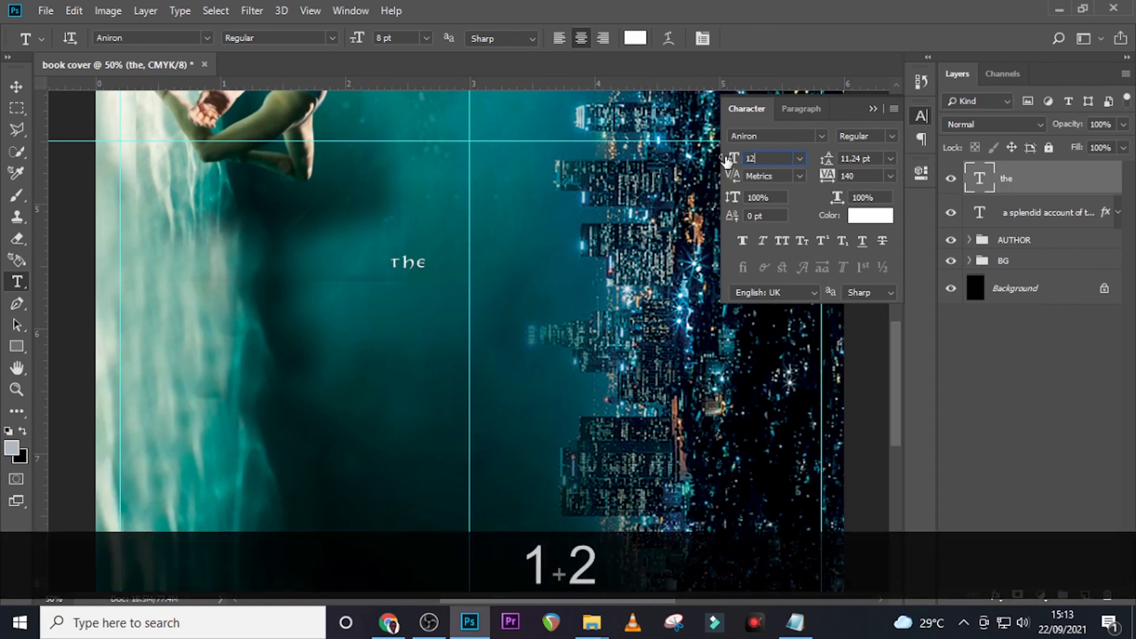
key("Return")
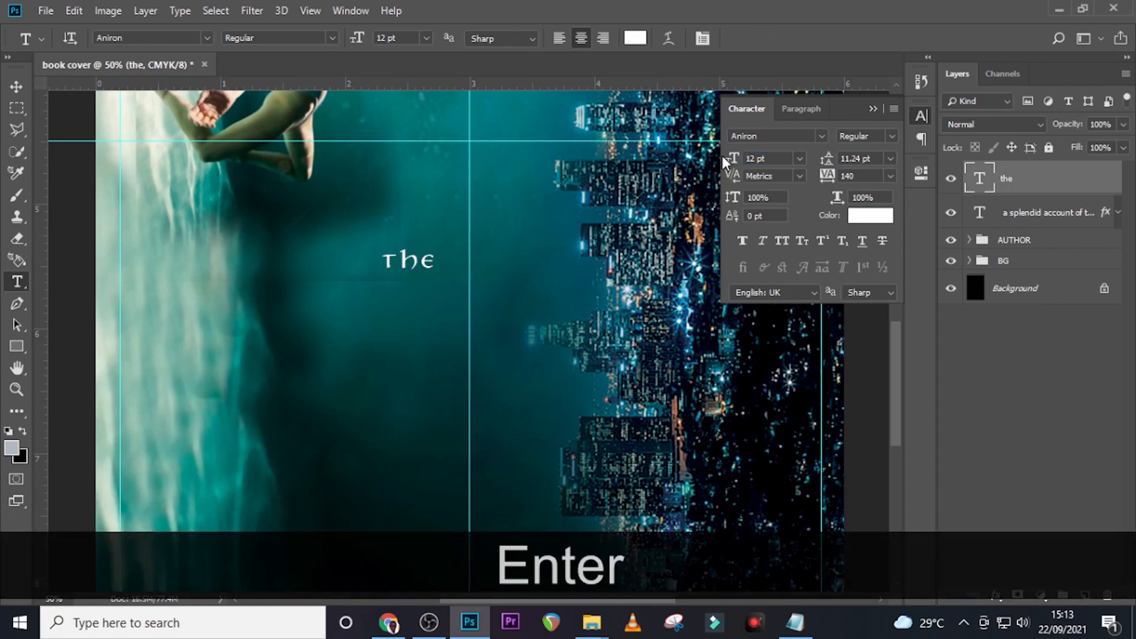
type("13")
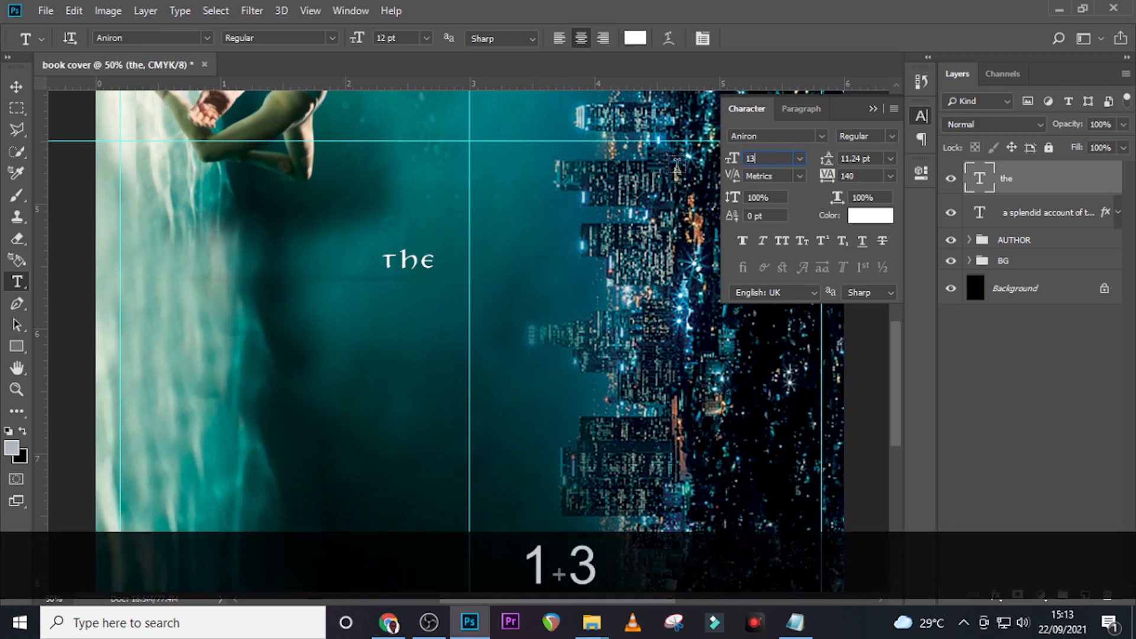
key("Return")
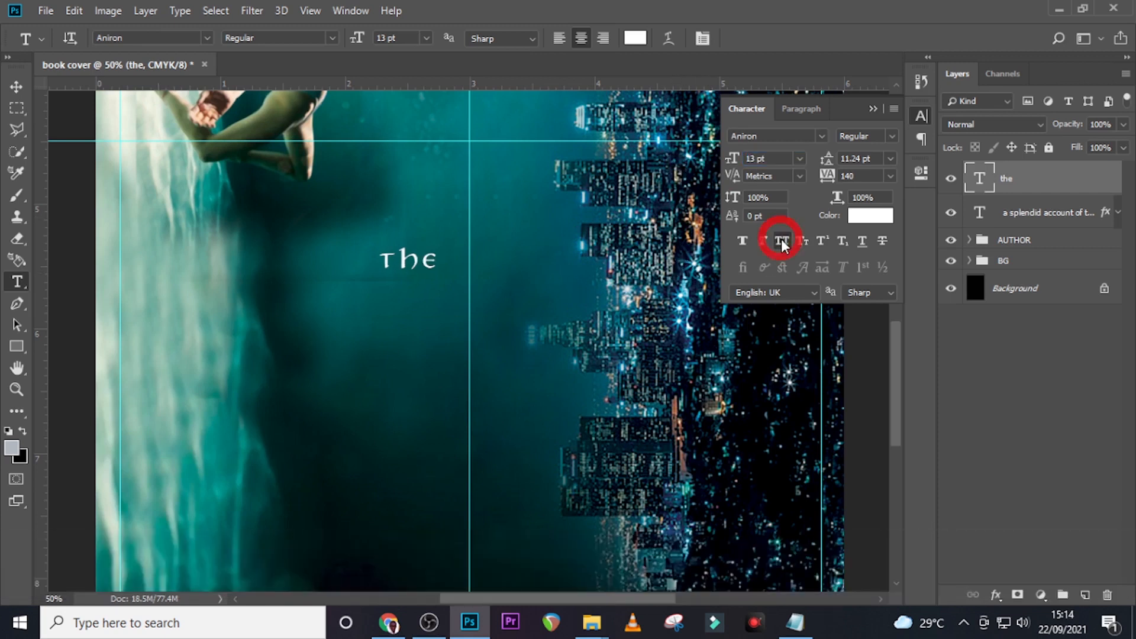
Turn on all caps for the title word "the" and set its tracking to 0
left_click(781, 239)
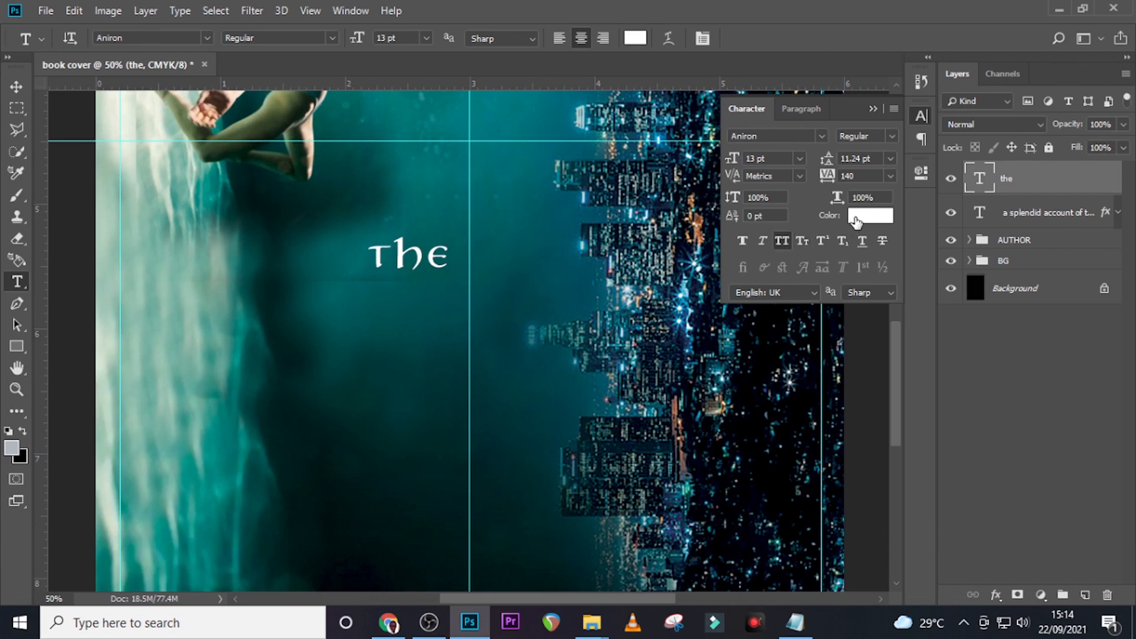
type("0")
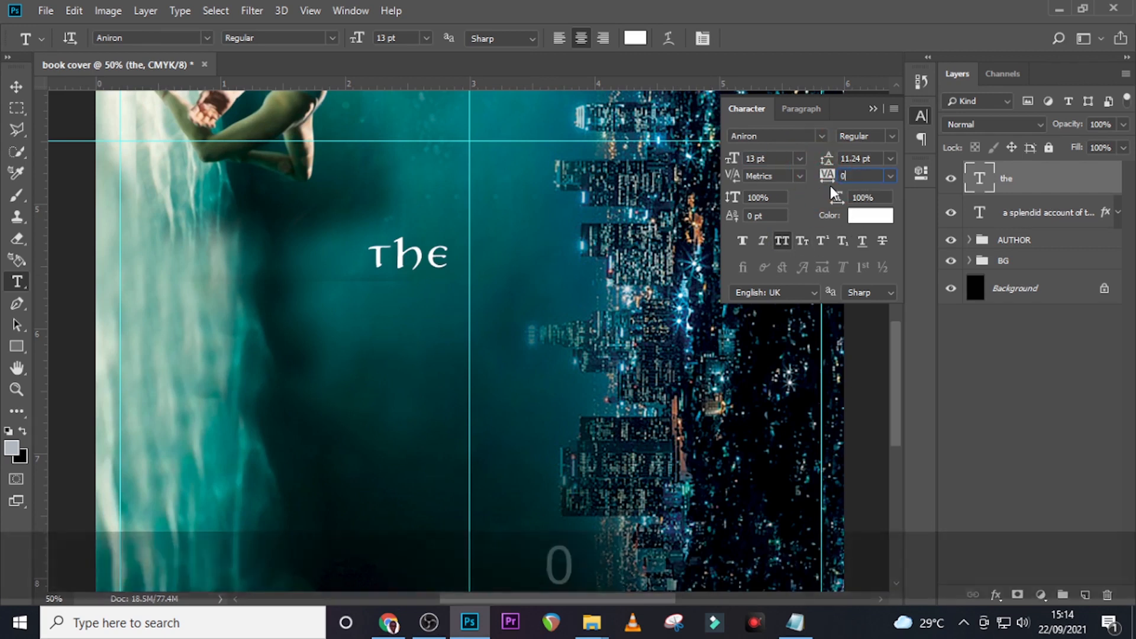
key("Return")
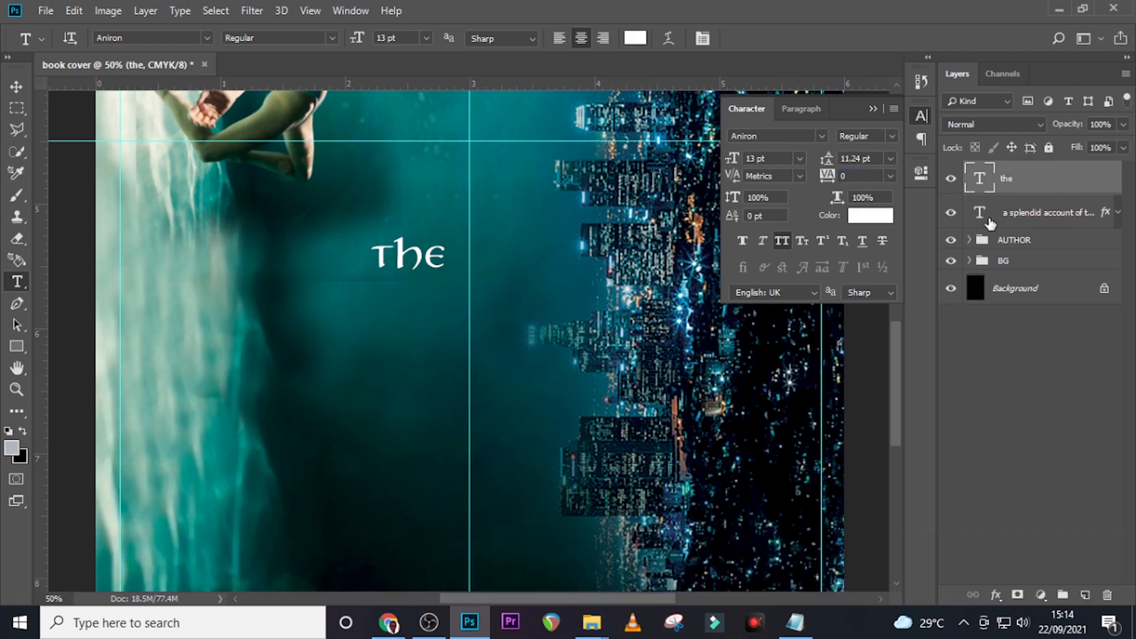
Move the title word "the" so it is centred on the vertical guide in the middle of the cover
key("ctrl+t")
left_click_drag(414, 260, 482, 243)
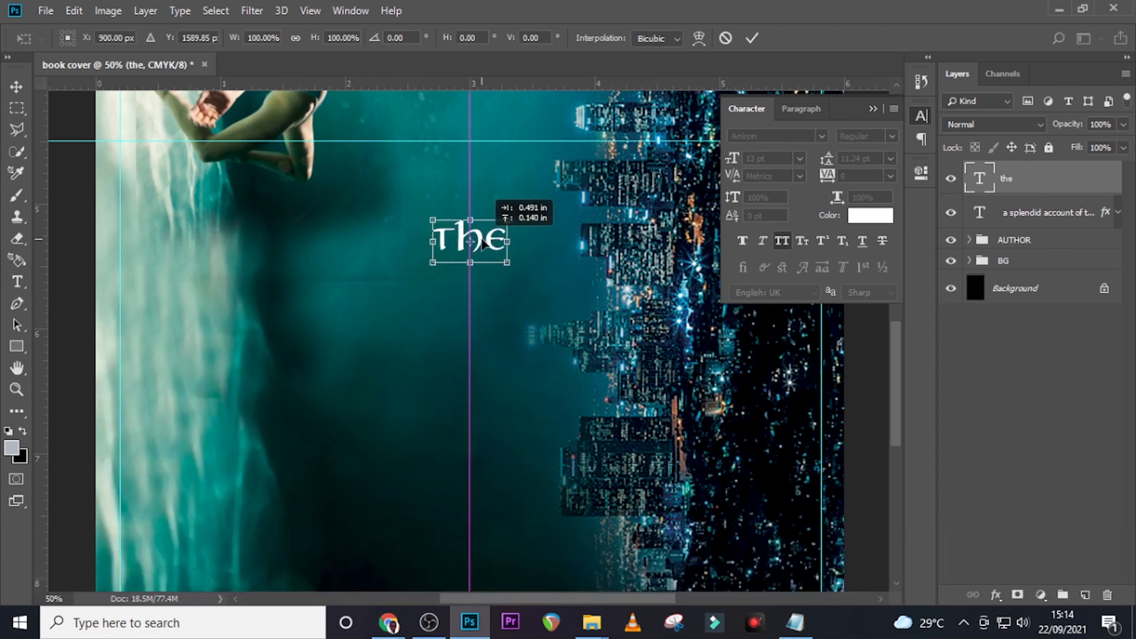
key("Return")
Duplicate the title word "the" and move the copy straight down to form a second line directly below it
key("ctrl+j")
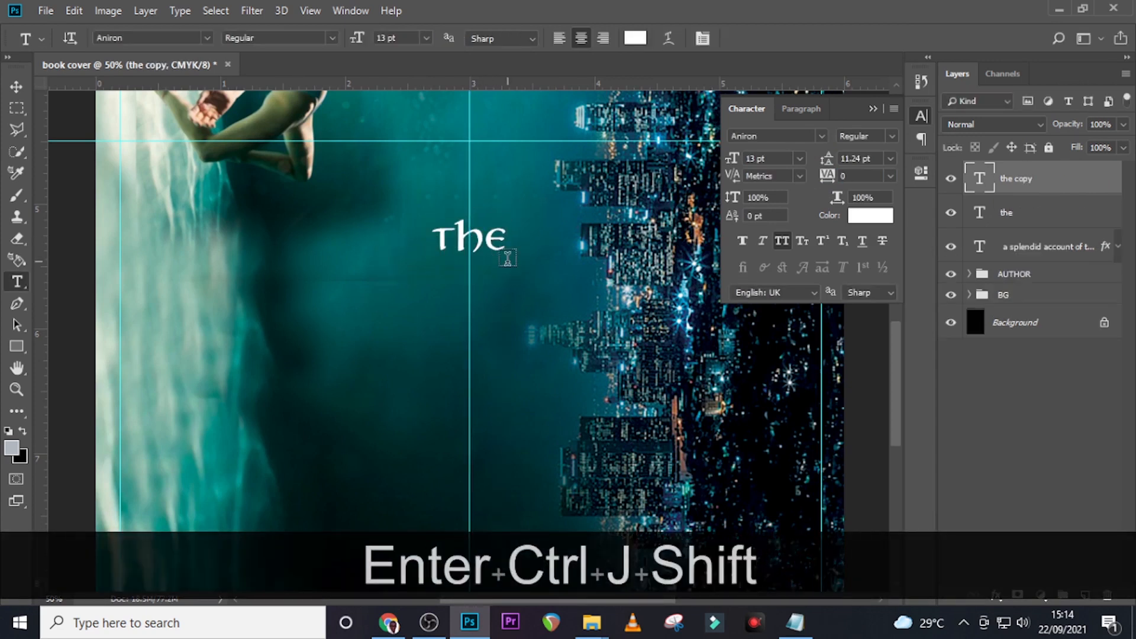
key("shift+Down")
key("shift+Down")
key("shift+Down")
key("shift+Down")
key("shift+Down")
key("v")
key("shift+Down")
key("shift+Down")
key("shift+Down")
key("shift+Down")
key("shift+Down")
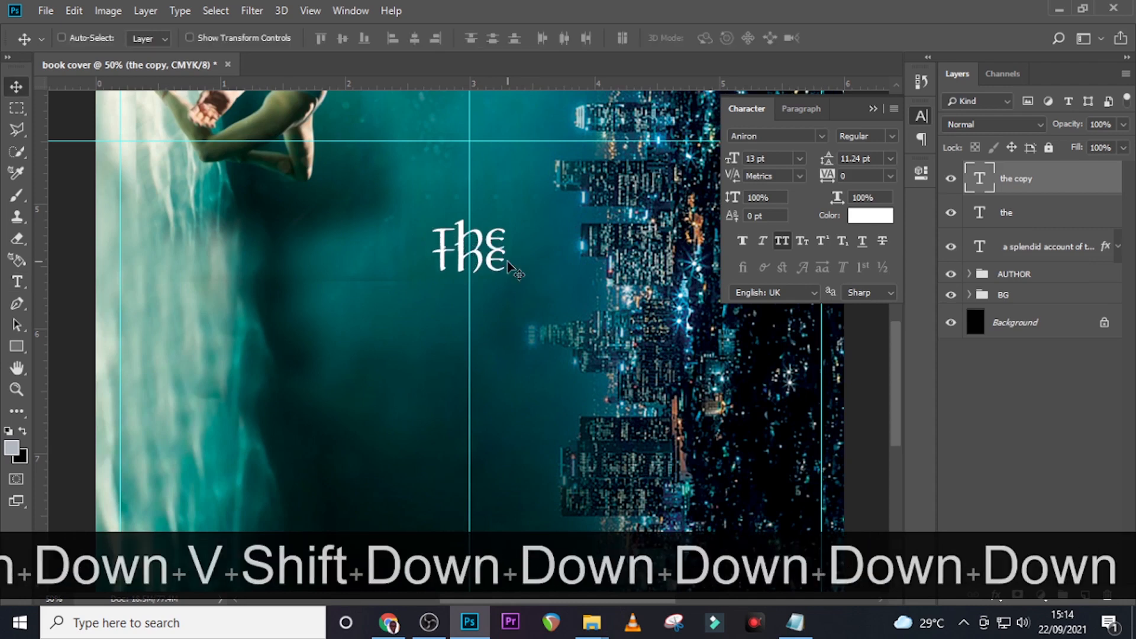
key("shift+Down")
key("shift+Down")
key("shift+Down")
key("shift+Down")
key("shift+Down")
key("shift+Down")
key("shift+Down")
key("shift+Down")
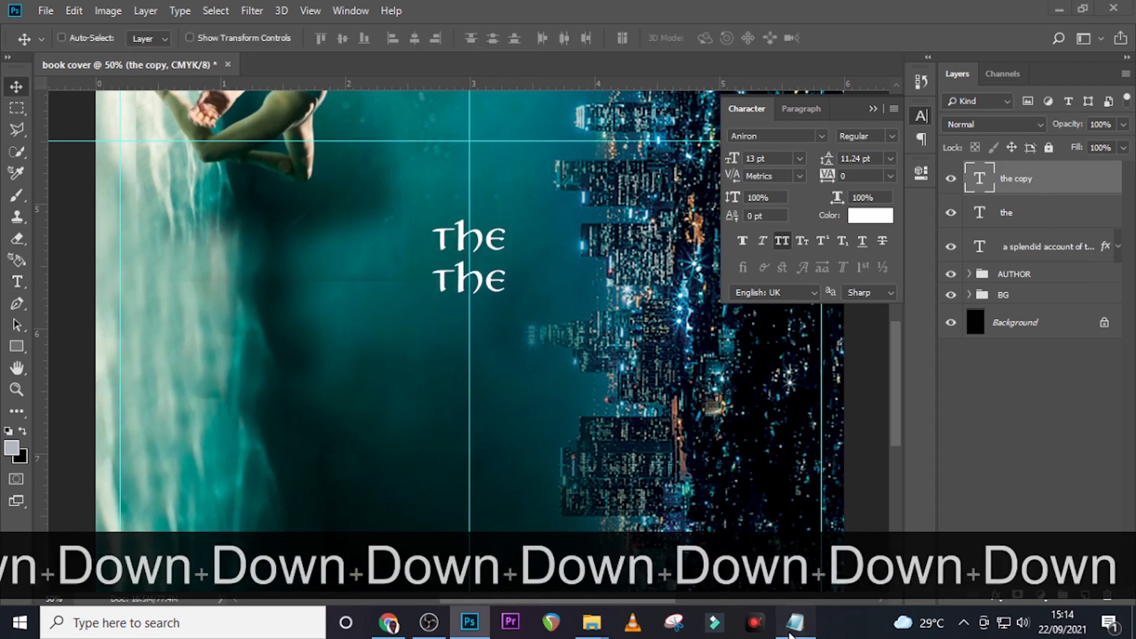
Copy the word "world" from Notepad and replace the text of the duplicated title layer with it
left_click(795, 622)
left_click_drag(497, 347, 423, 344)
key("ctrl+c")
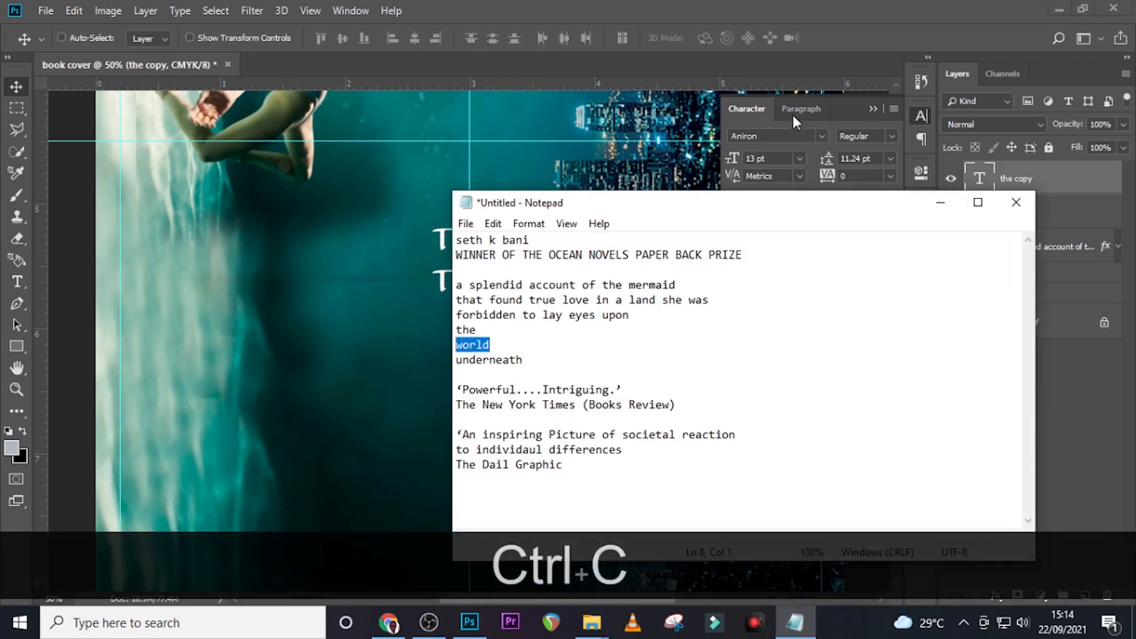
left_click(1064, 171)
double_click(981, 178)
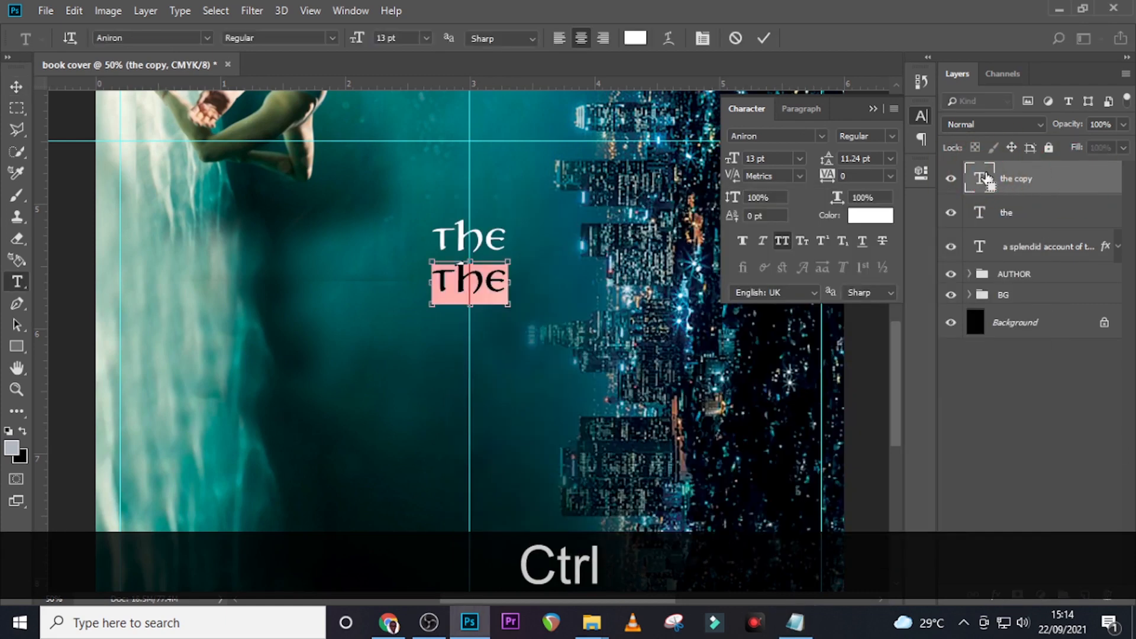
key("ctrl+v")
left_click(985, 178)
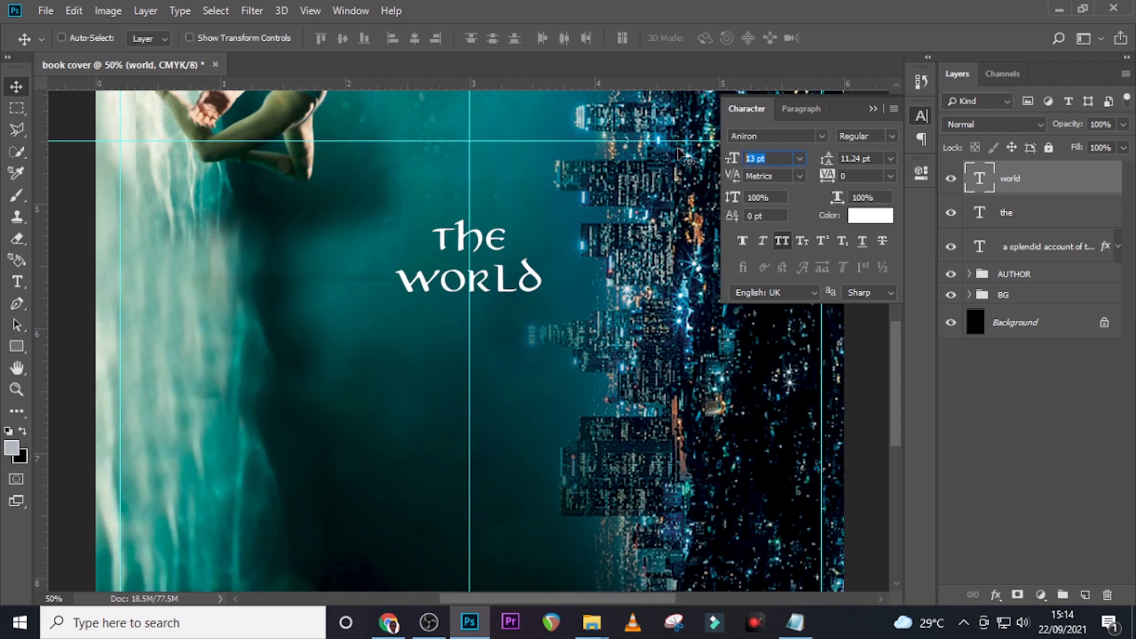
Set the title word "world" to 36 pt and move it down until it sits just below "the"
type("36")
key("Return")
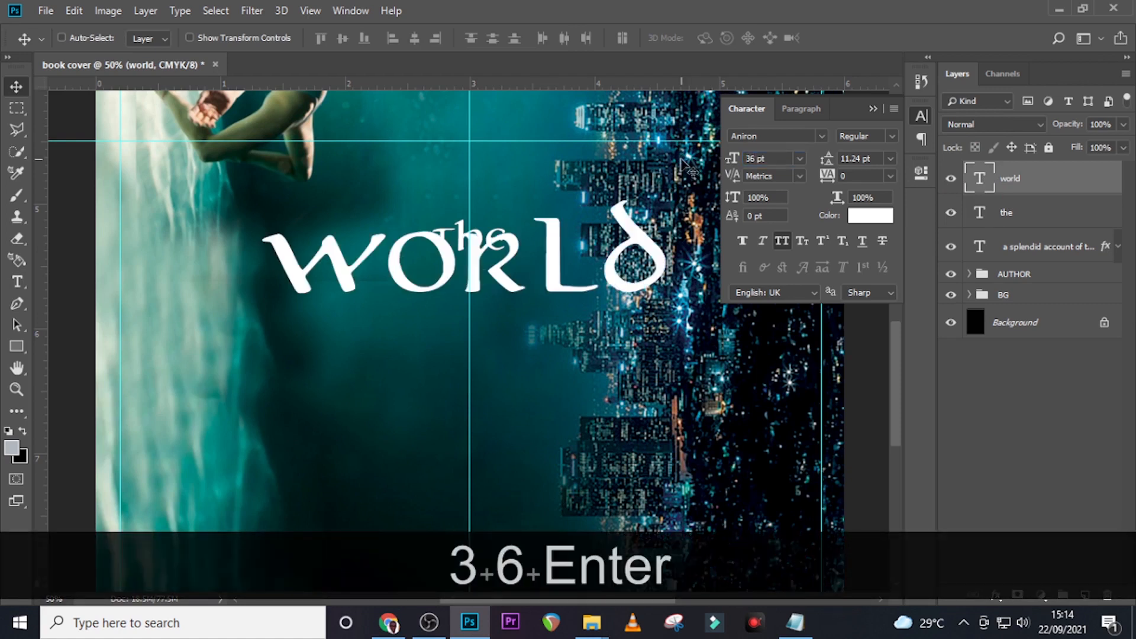
key("v")
key("shift+Down")
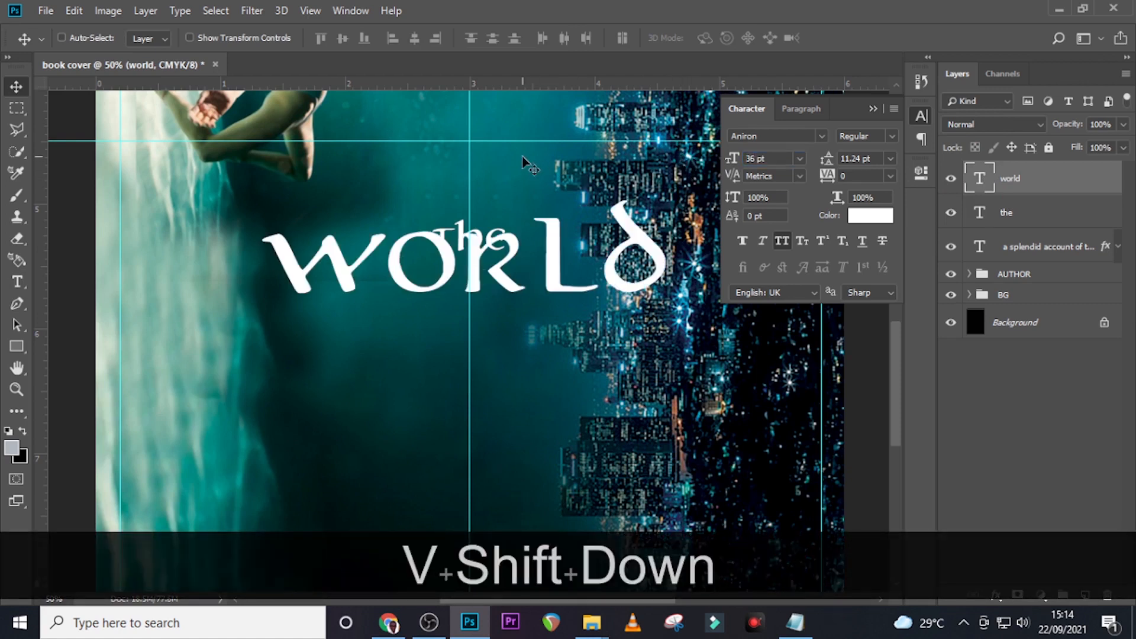
key("shift+Down")
key("shift+Down")
key("shift+Down")
key("shift+Down")
key("shift+Down")
key("shift+Down")
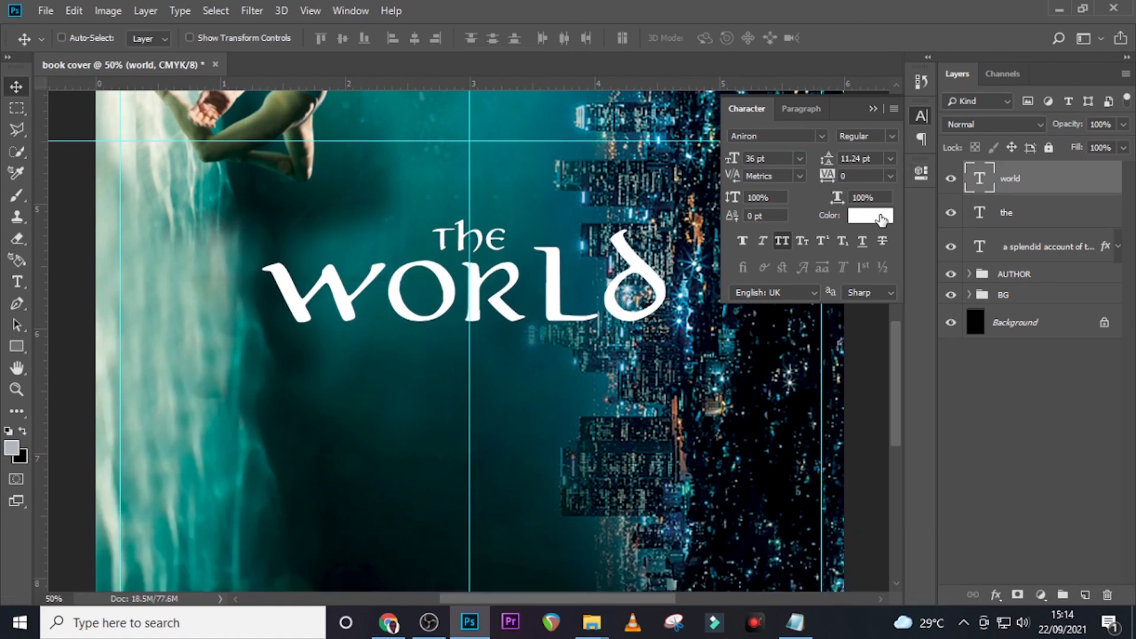
key("ctrl+0")
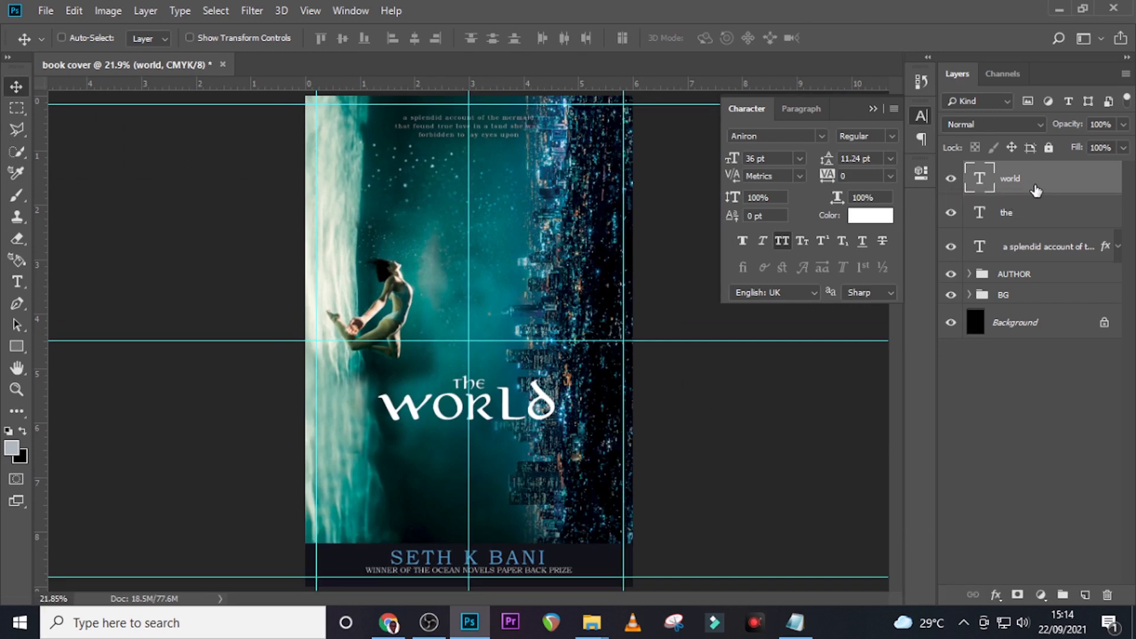
key("Up")
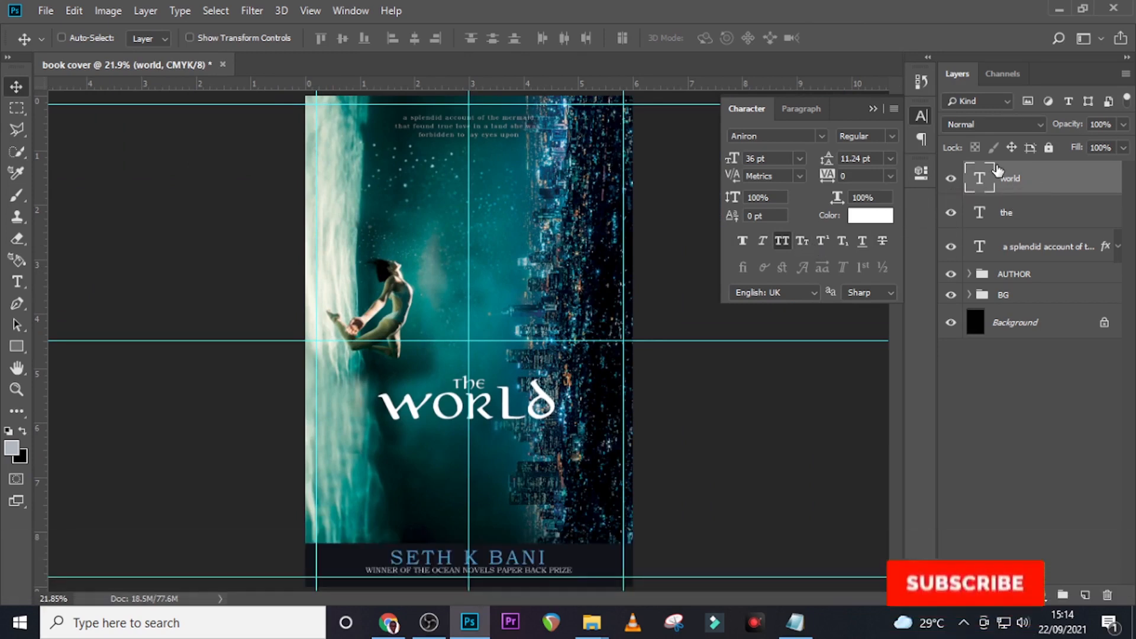
Duplicate the "world" text layer and shift the copy straight down below the original
key("ctrl")
key("ctrl+j")
key("shift+Down")
key("shift+Down")
key("shift+Down")
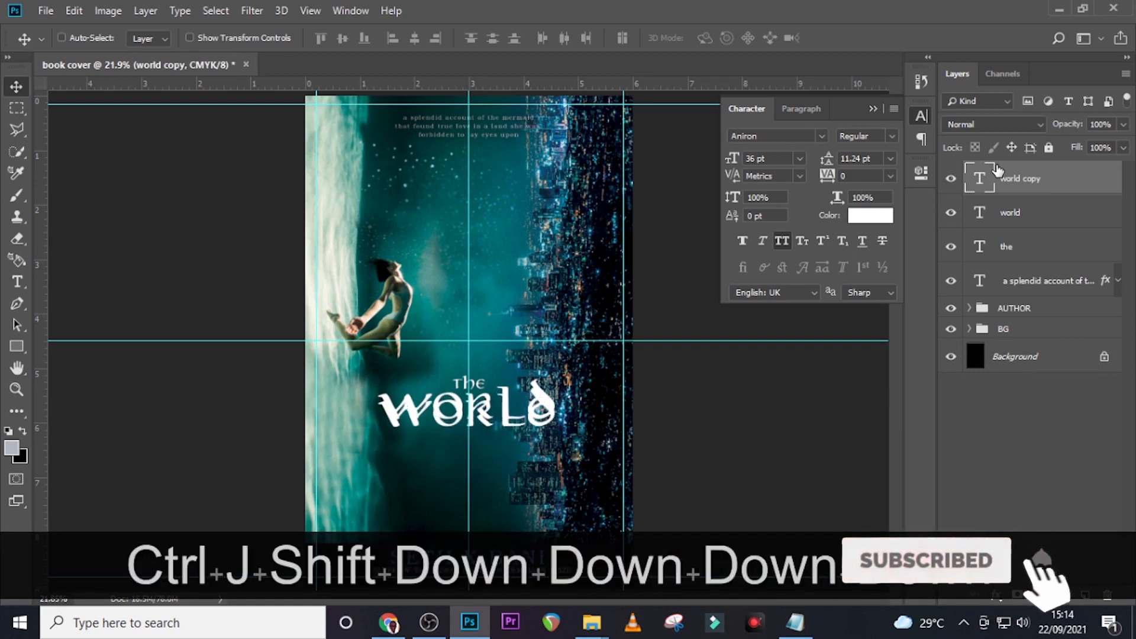
key("shift+Down")
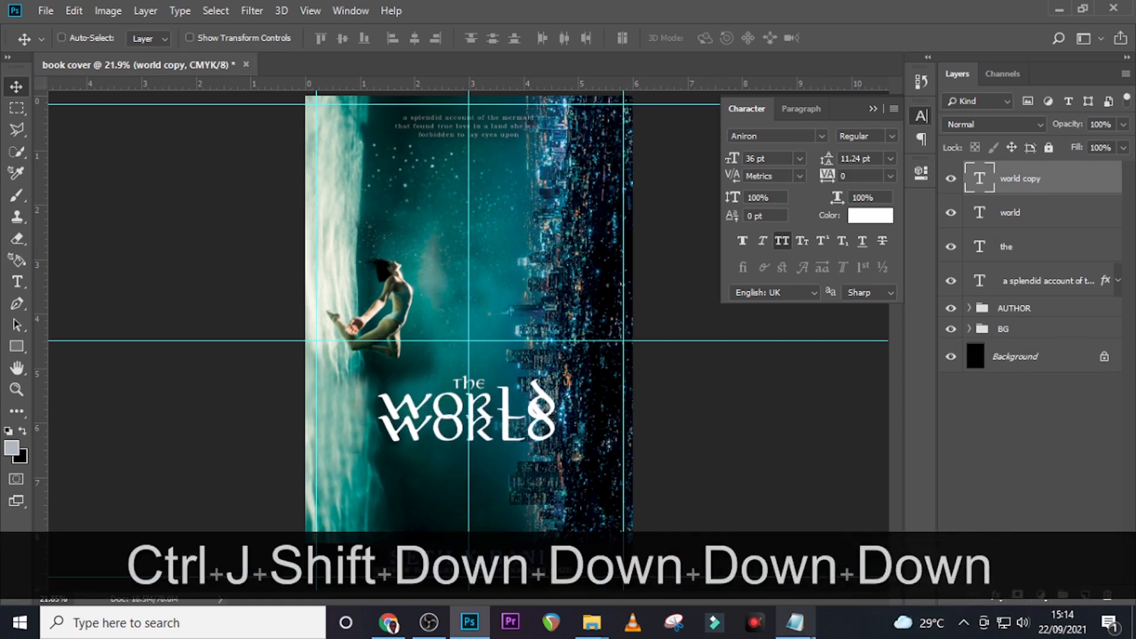
Copy the word "underneath" from Notepad and replace the text of the duplicated "world" layer with it
left_click(794, 622)
left_click_drag(524, 360, 419, 363)
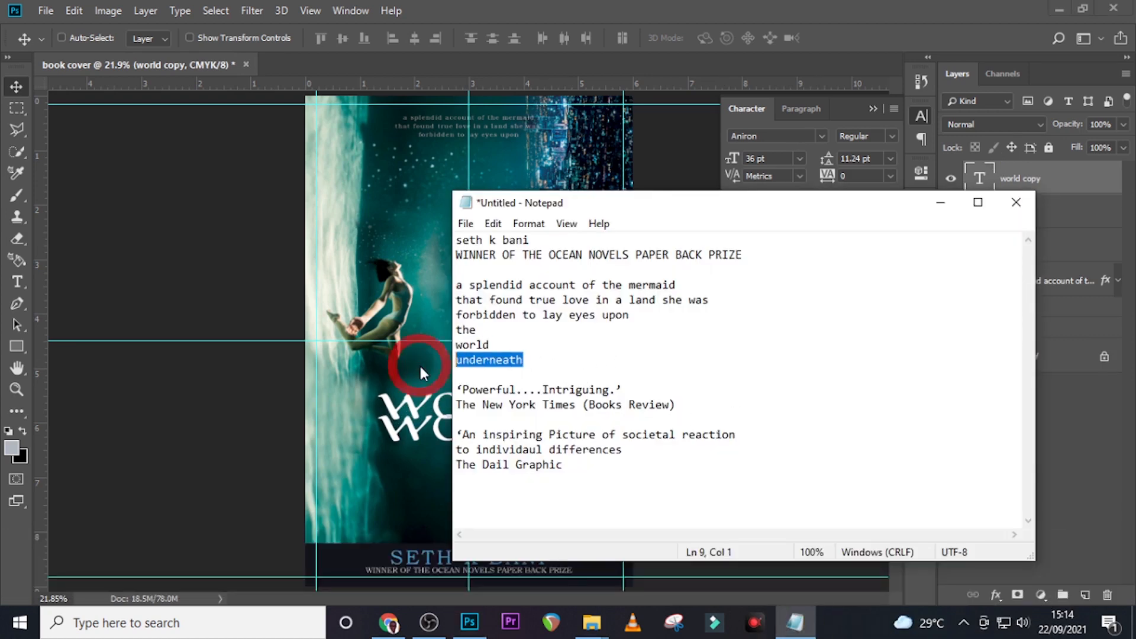
key("ctrl+c")
left_click(1100, 175)
double_click(983, 181)
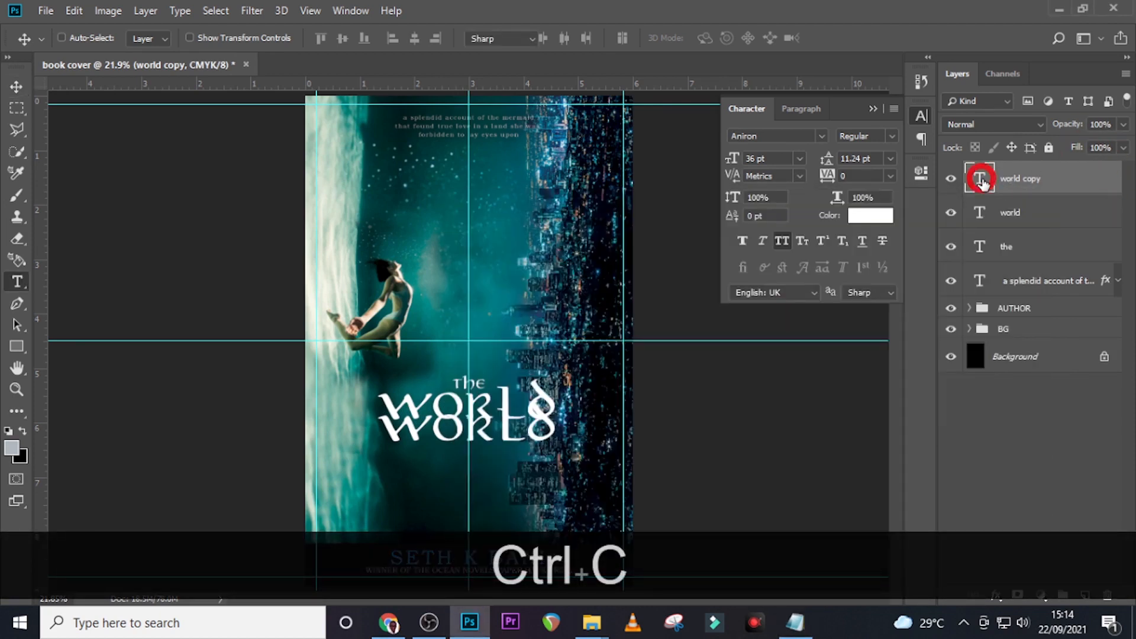
key("ctrl+v")
left_click(982, 182)
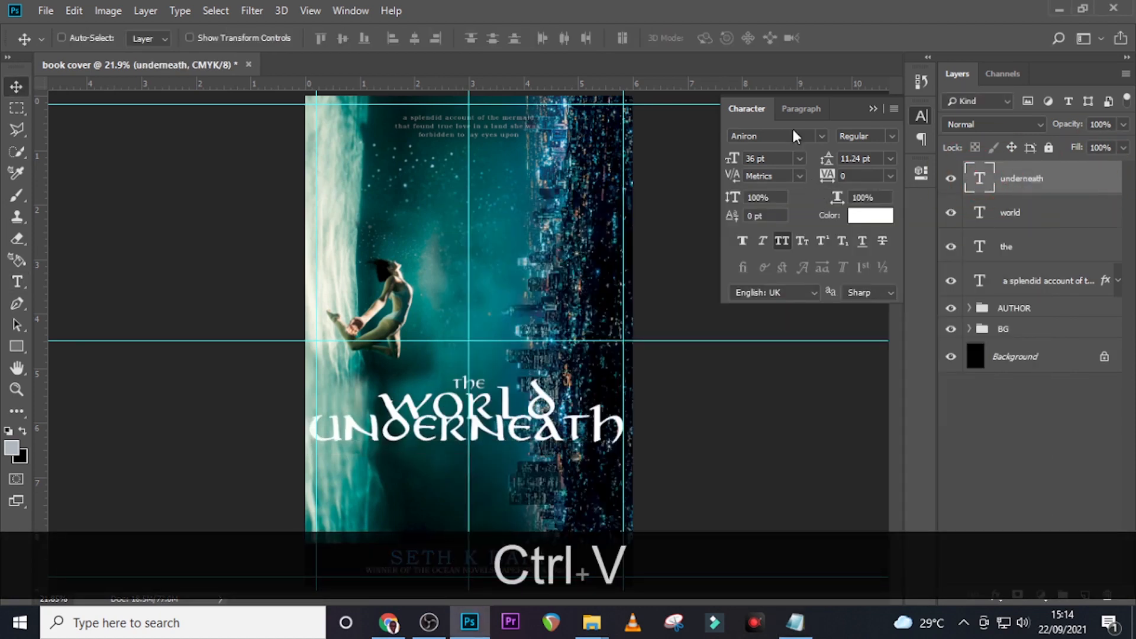
Set the title word "underneath" to 12 pt with a tracking of 50
left_click(771, 159)
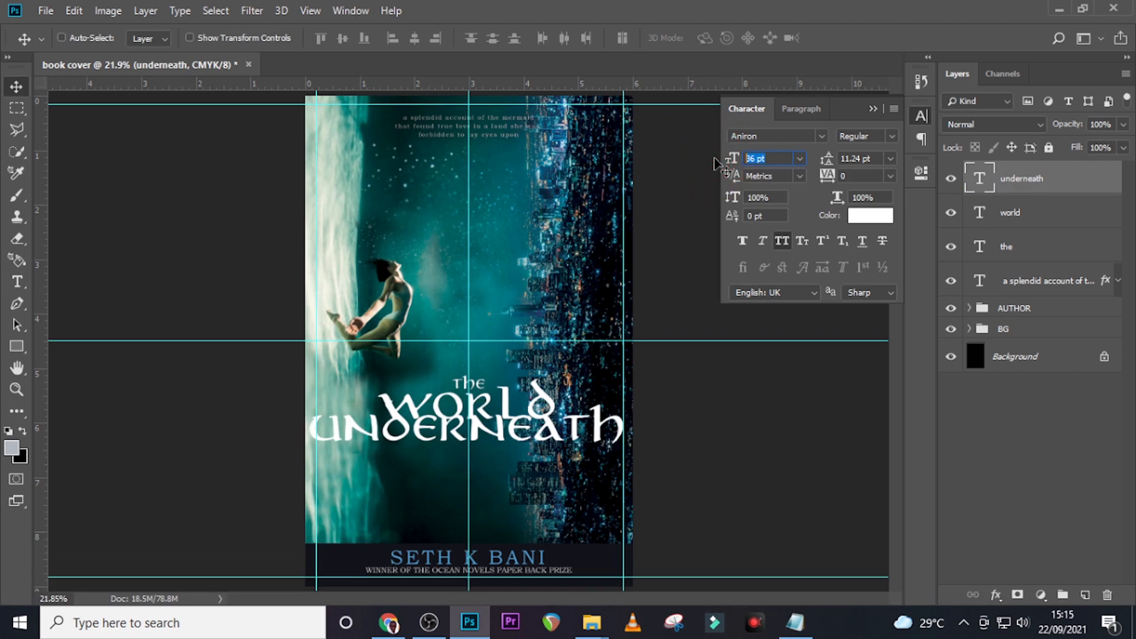
type("12")
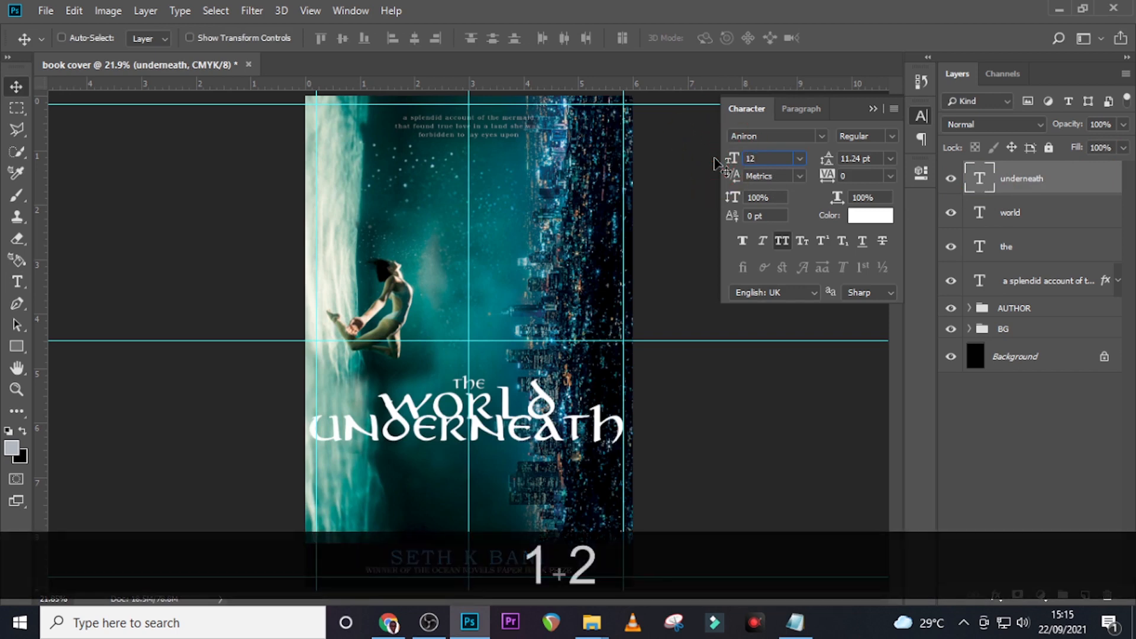
key("Return")
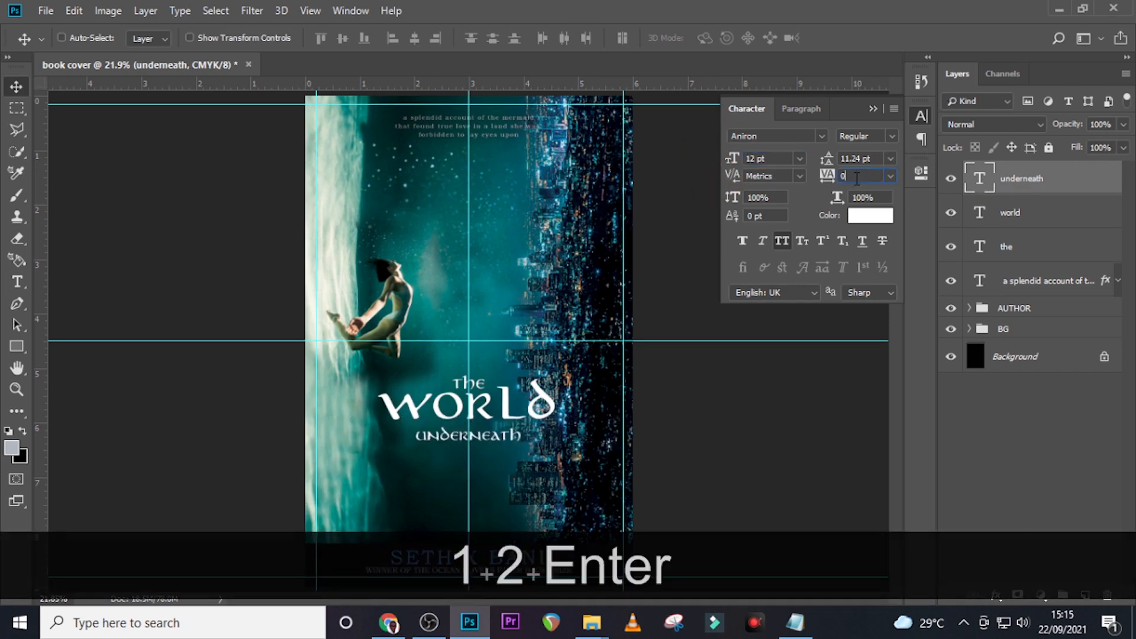
left_click_drag(857, 178, 786, 179)
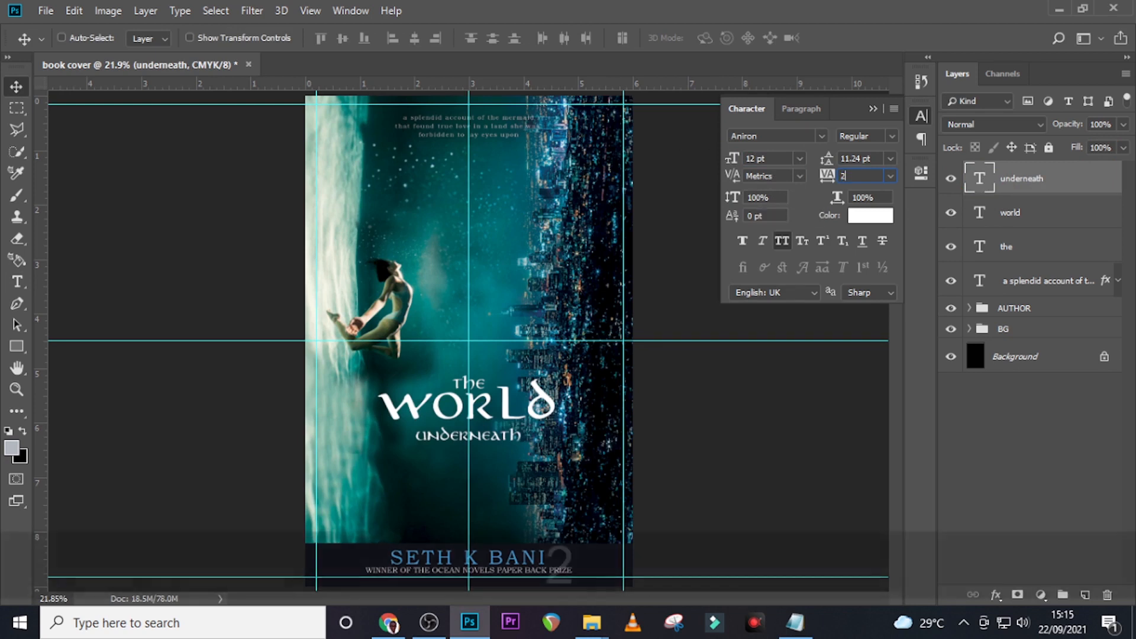
type("2")
key("BackSpace")
type("50")
key("Return")
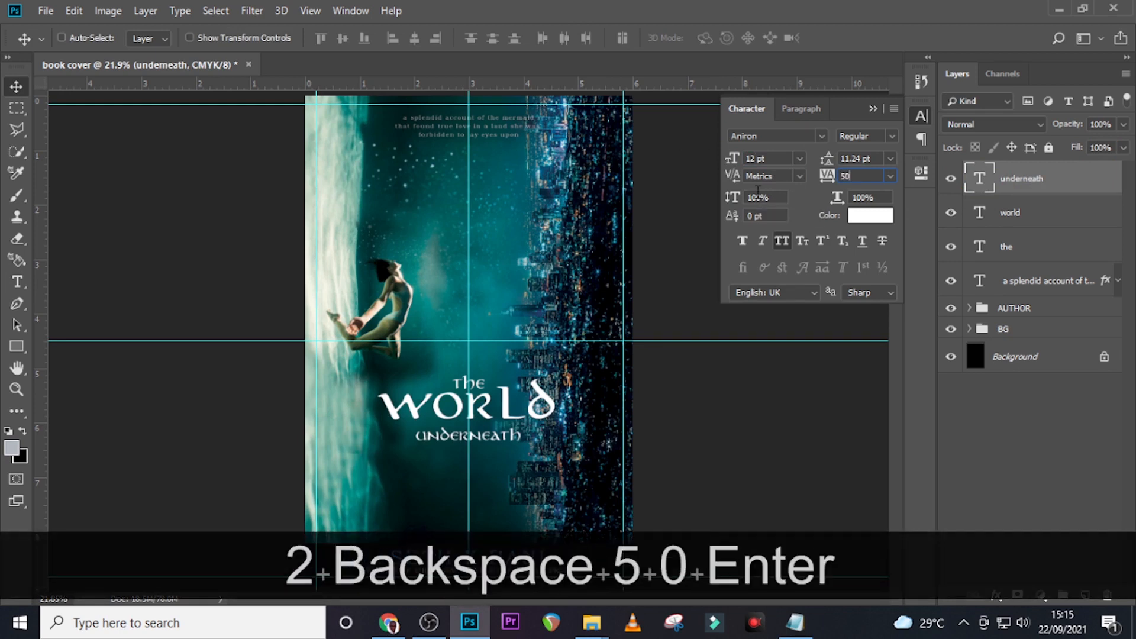
Move "underneath" up close beneath "world" and nudge it left to centre it on the vertical guide
left_click(1035, 173)
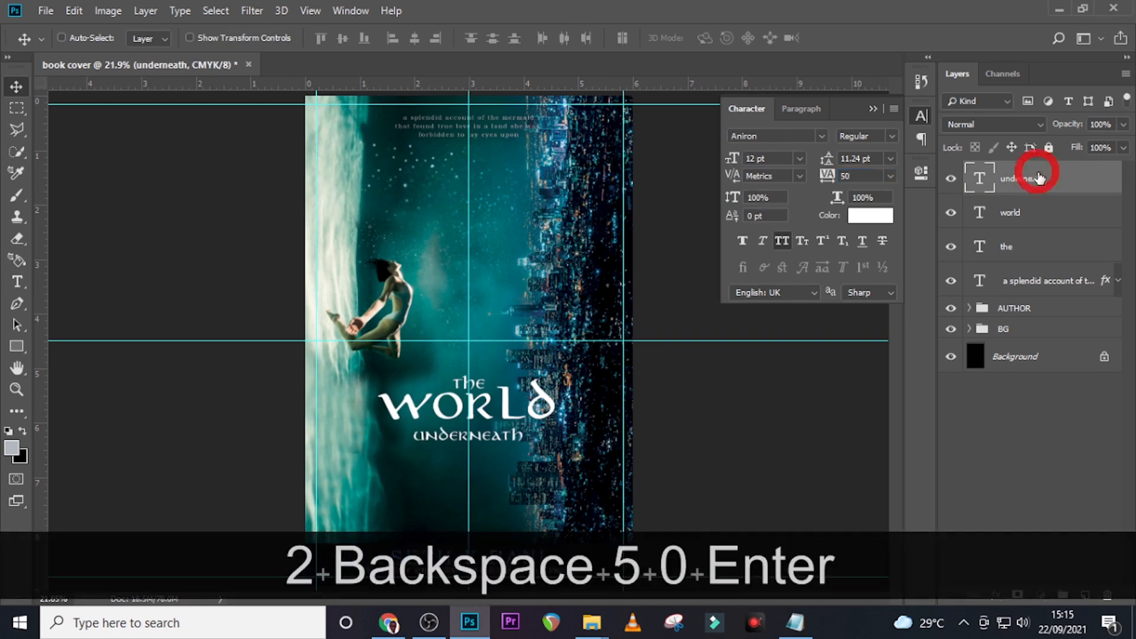
key("shift+Up")
key("shift+Up")
key("shift+Up")
key("shift+Up")
key("shift+Up")
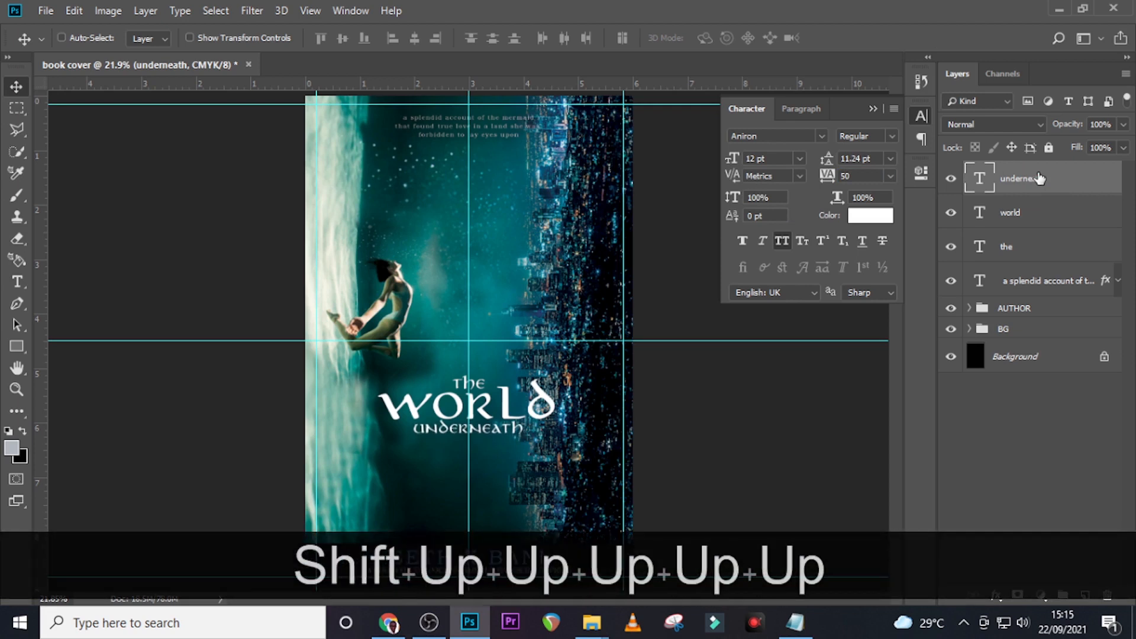
key("shift+Up")
key("ctrl+t")
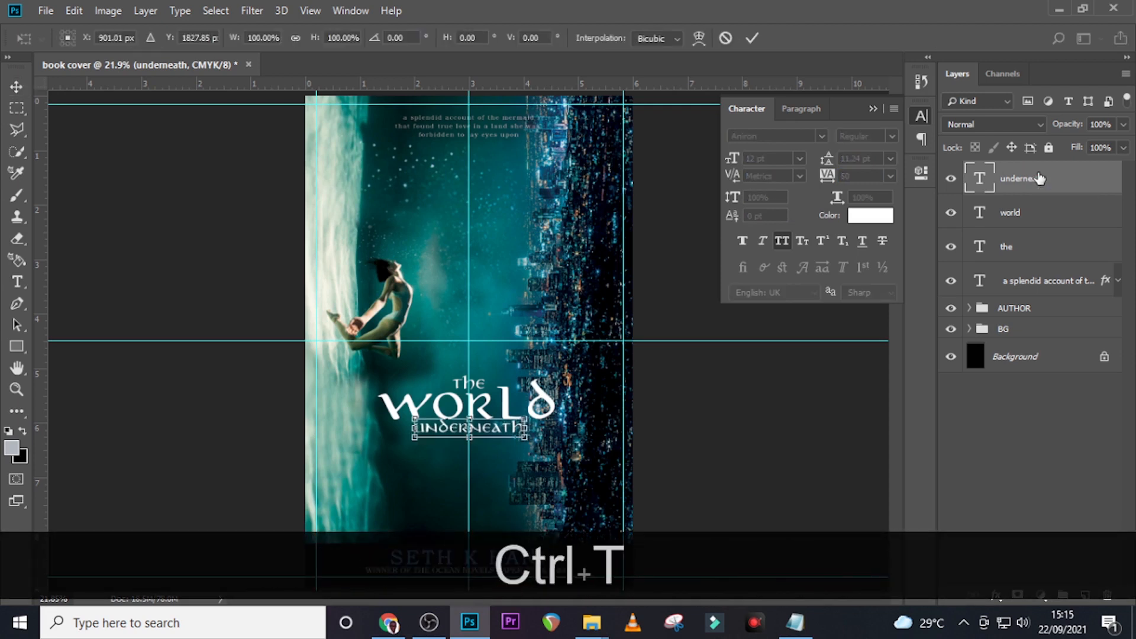
key("Left")
key("Return")
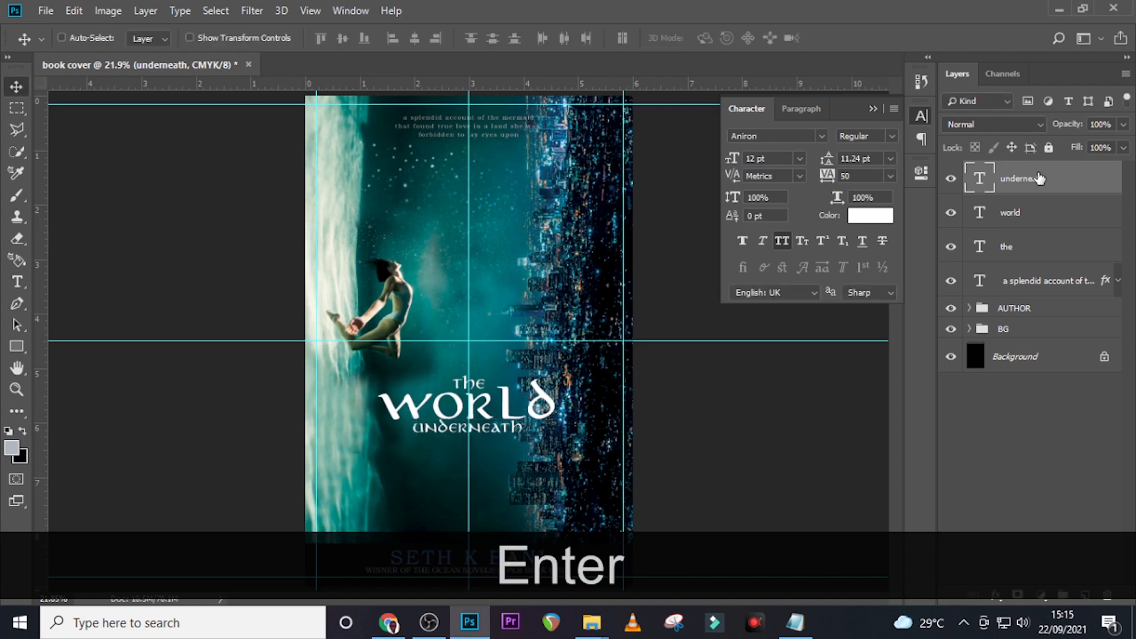
key("Down")
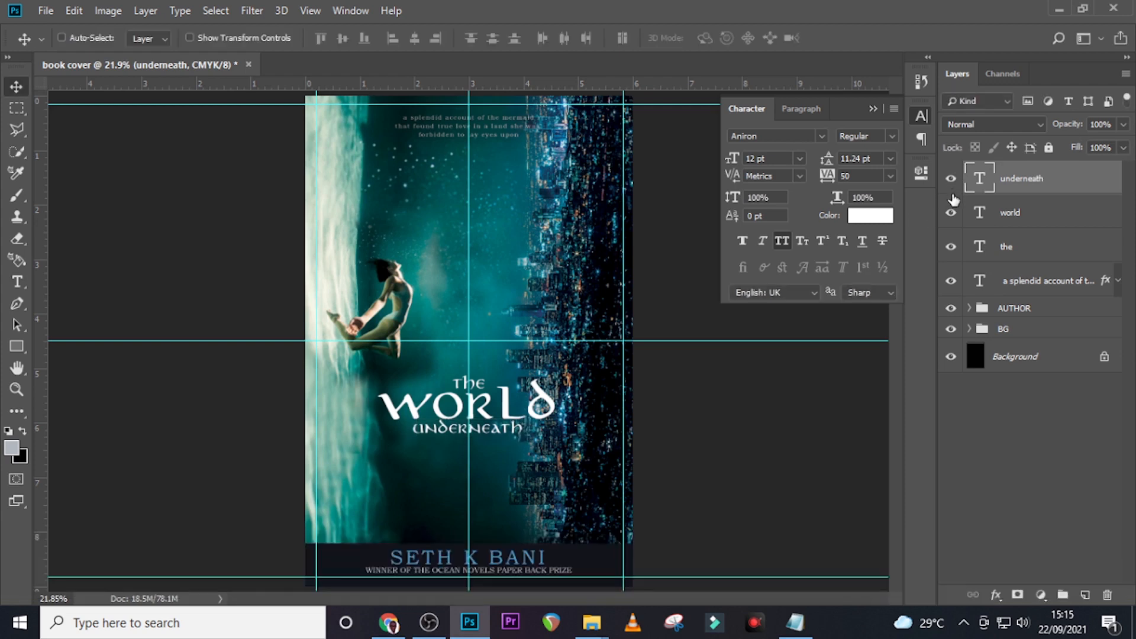
Group the "the", "world" and "underneath" text layers and name the group THE WORLD UNDERNEATH
left_click(1035, 247, "shift")
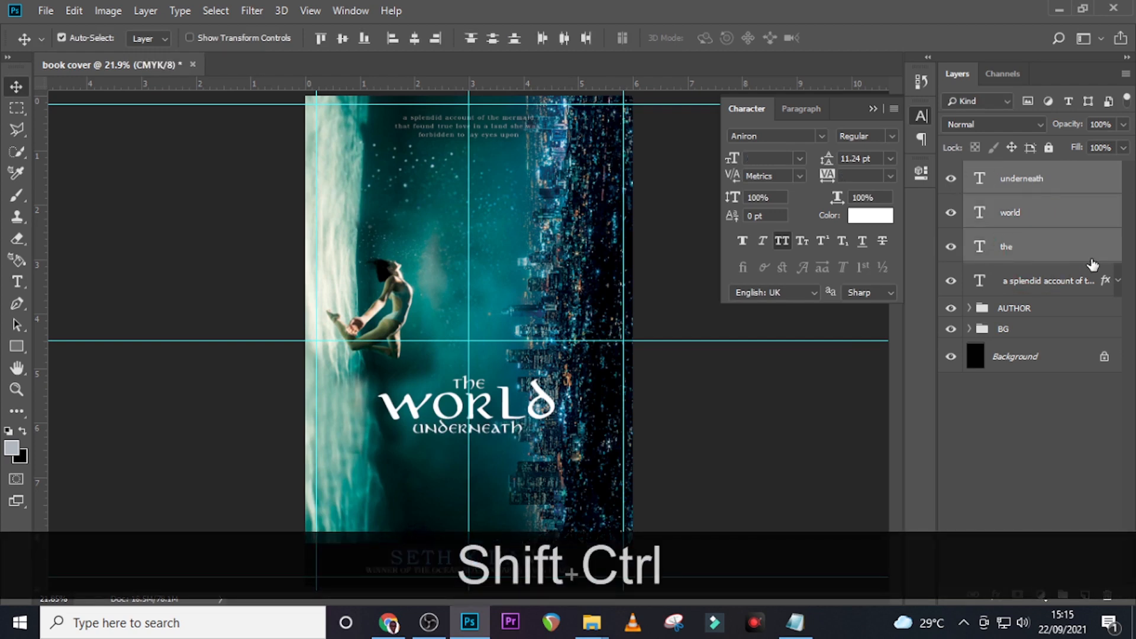
key("ctrl+shift+g")
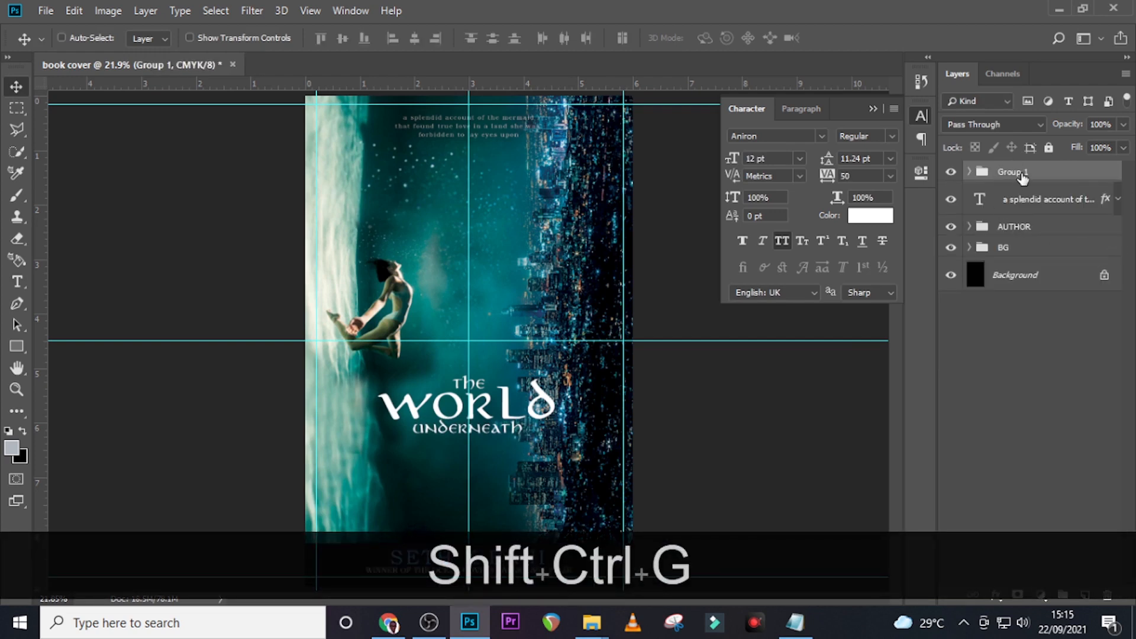
double_click(1013, 171)
type("TH")
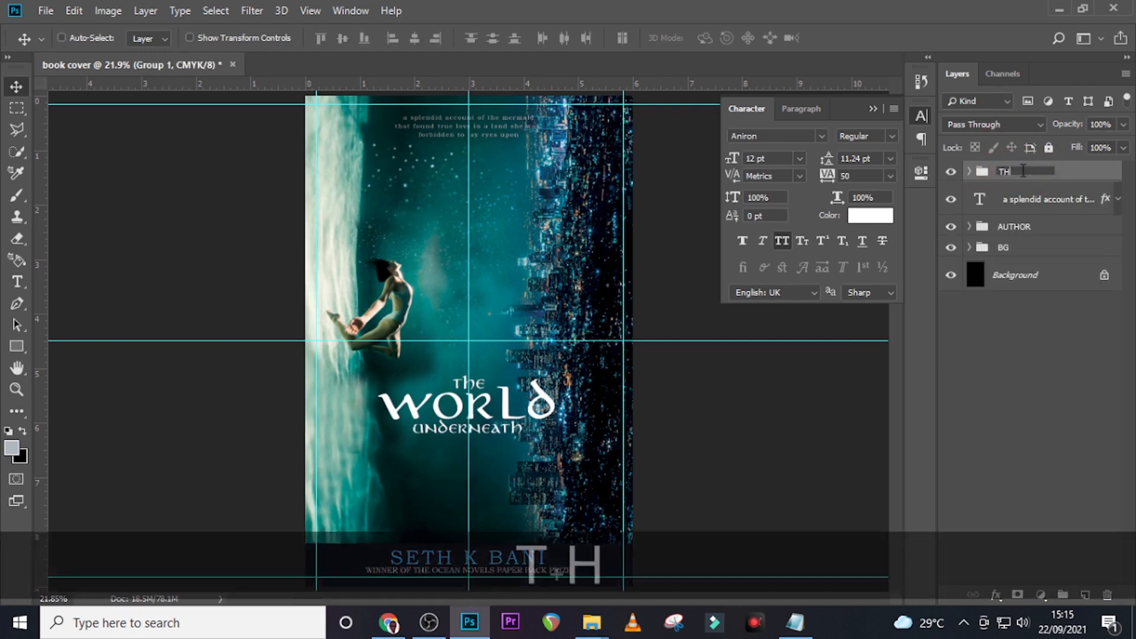
type("E WORLD")
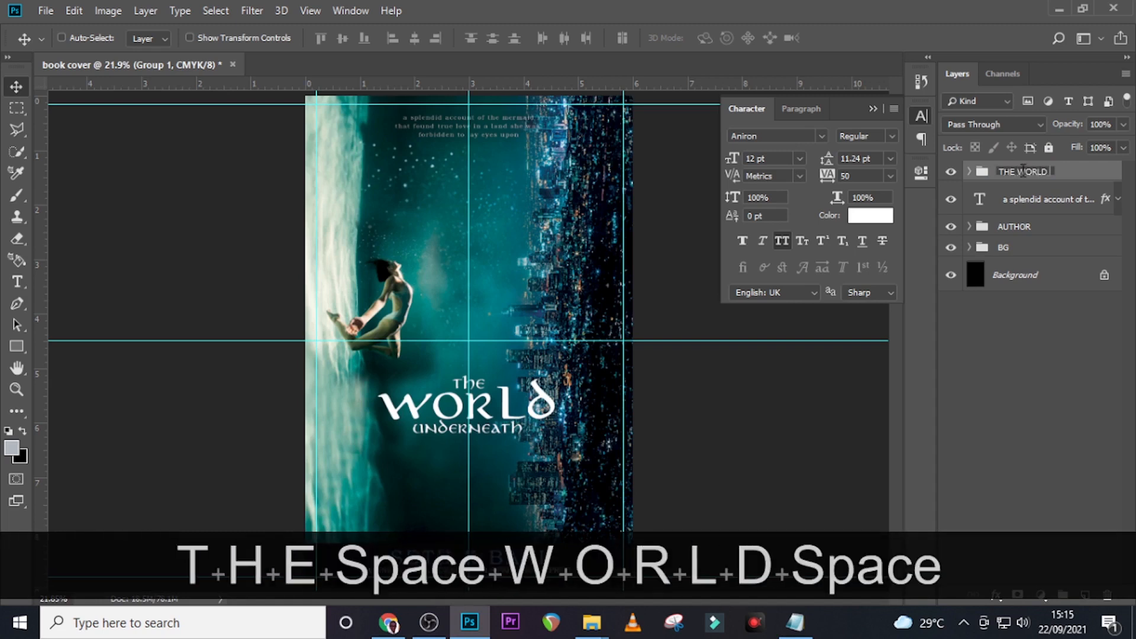
type(" UNDERNEATH")
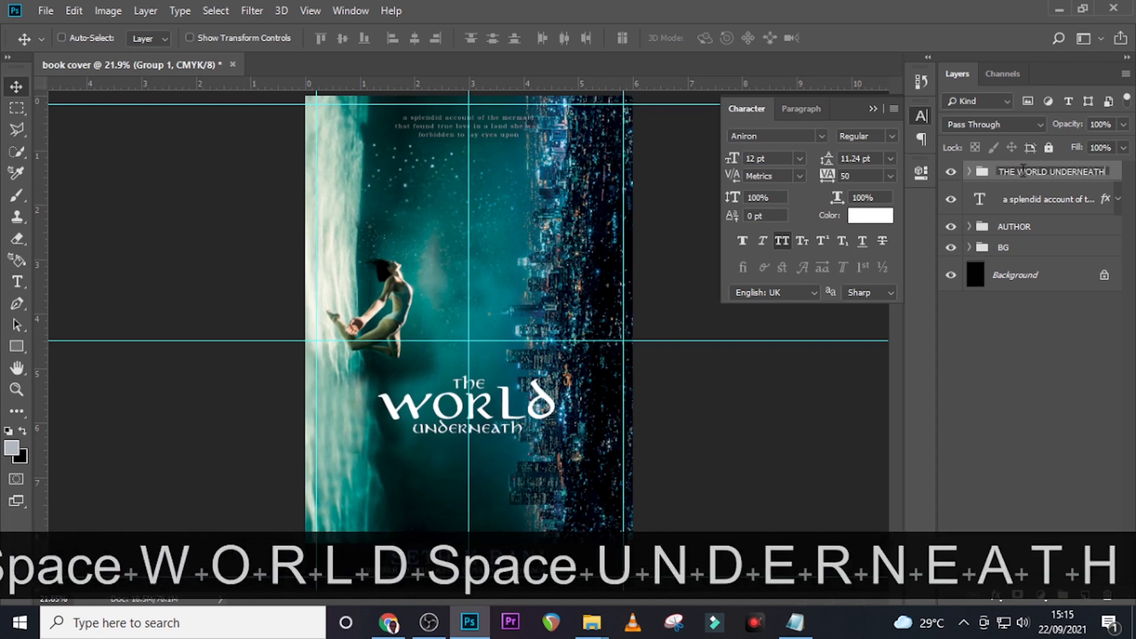
key("Return")
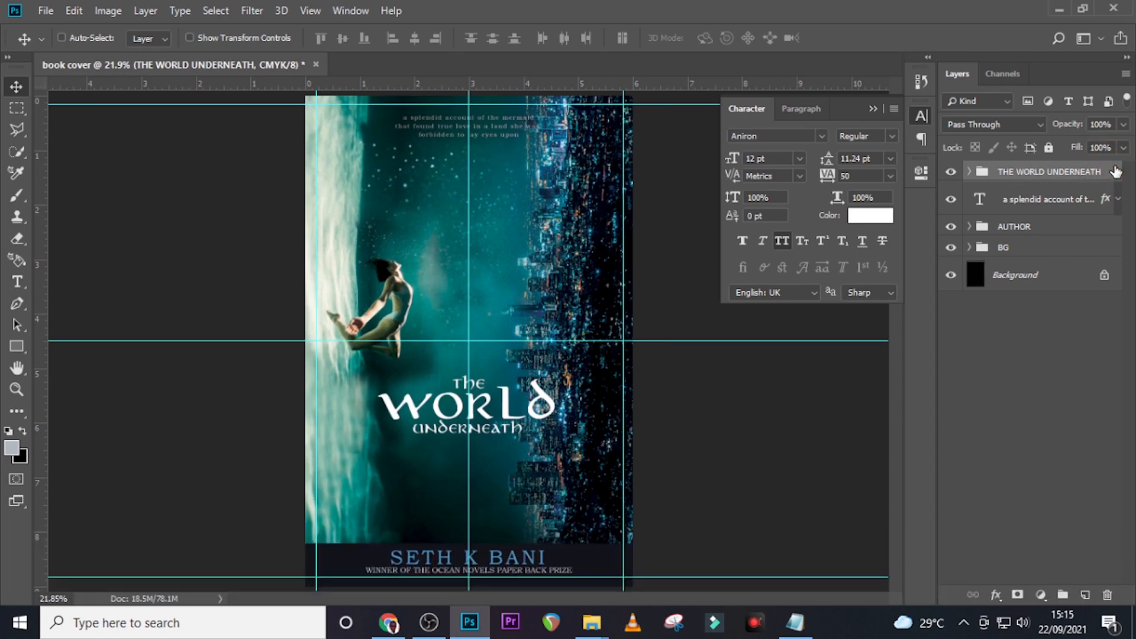
Add a drop shadow to the THE WORLD UNDERNEATH group with 56% opacity, 0 px distance, 21% spread and 54 px size
double_click(1112, 171)
left_click(371, 510)
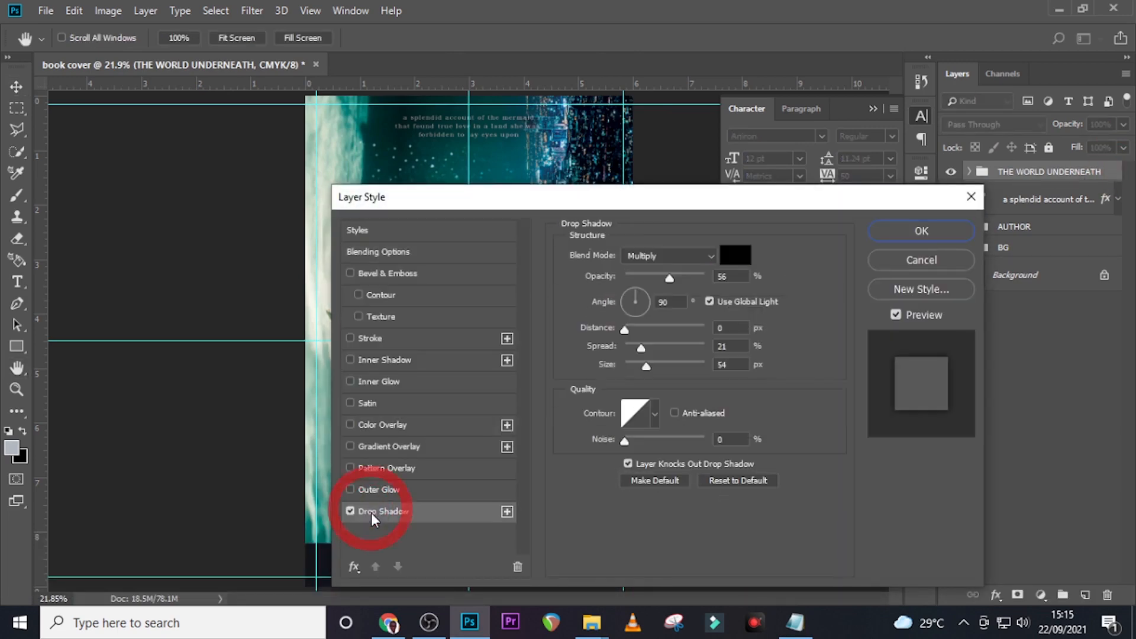
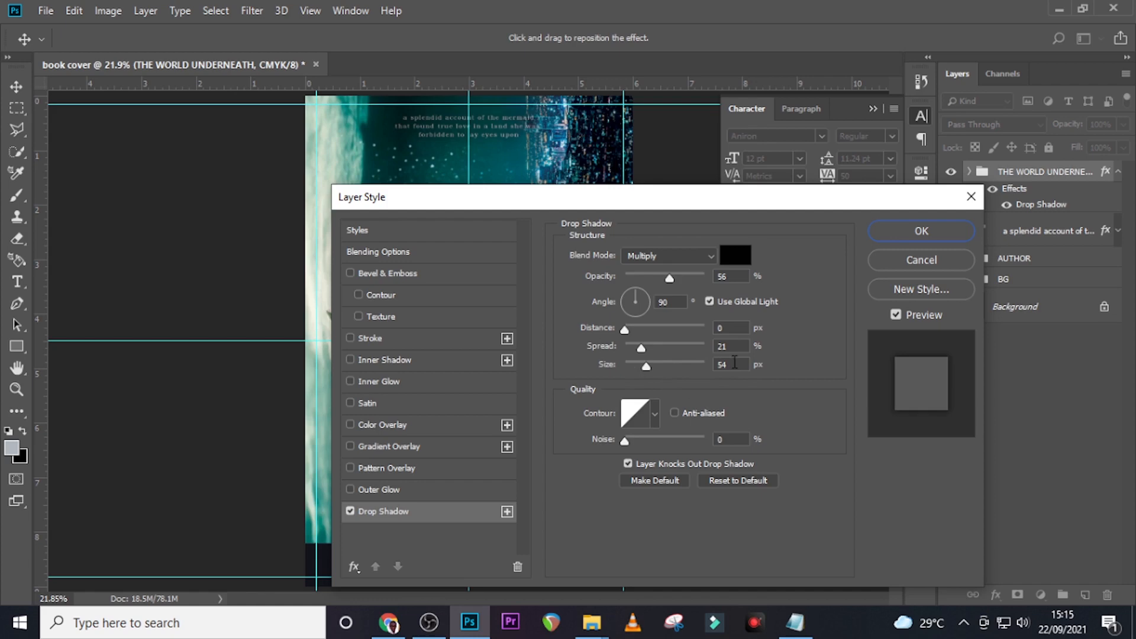
left_click(919, 231)
Nudge the title group down slightly on the cover and collapse its effects list
key("ctrl+equal")
key("ctrl+equal")
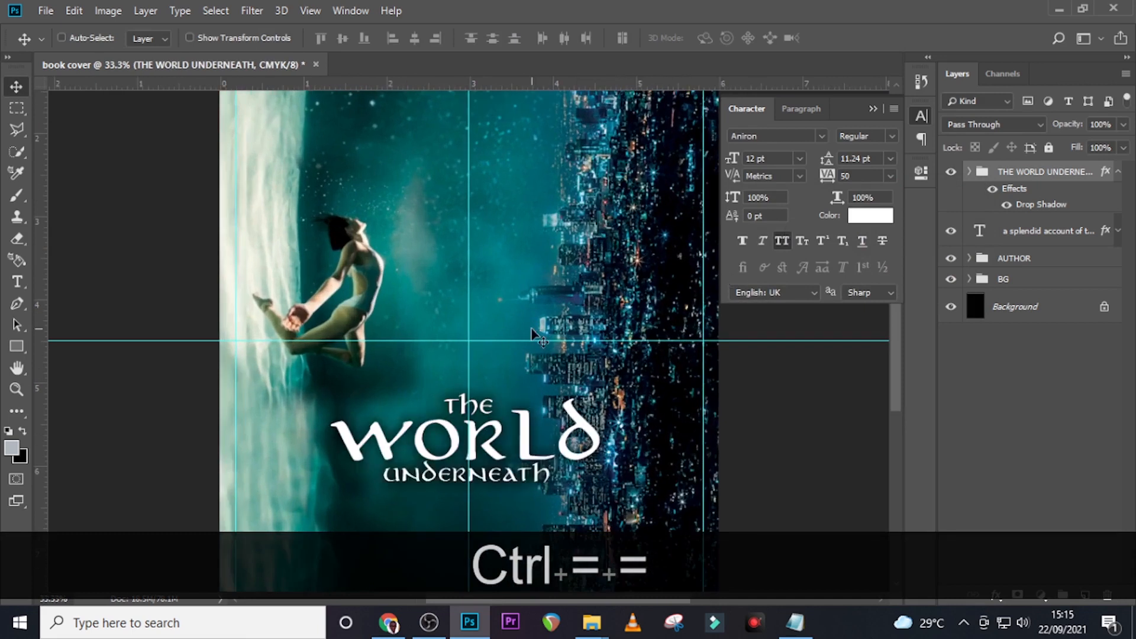
left_click(872, 110)
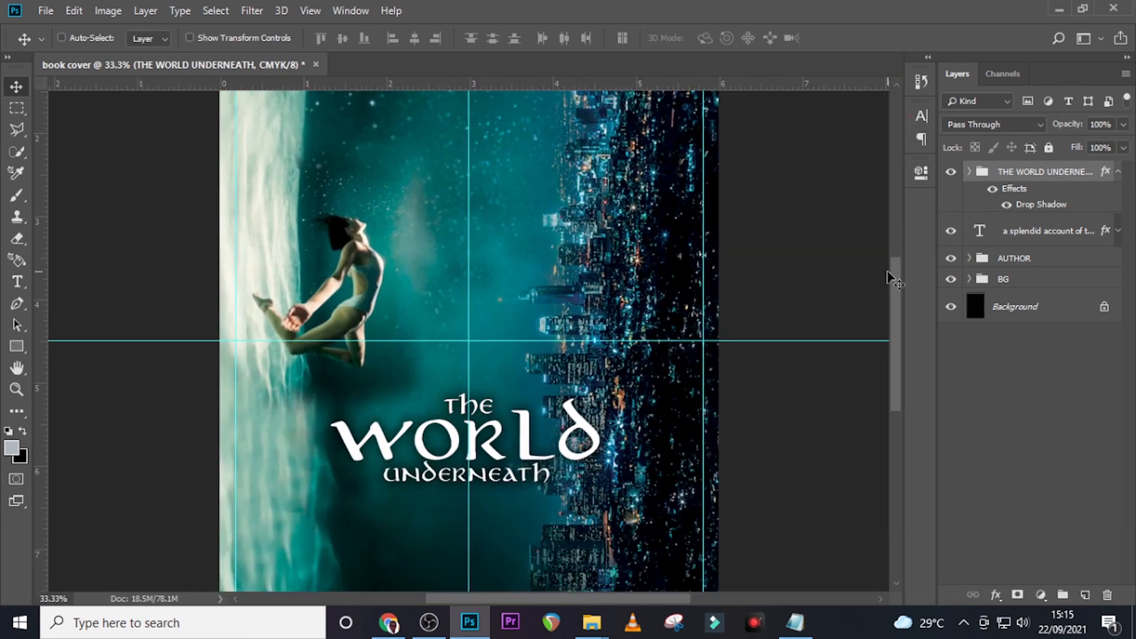
scroll(645, 243, "down", 3)
scroll(645, 243, "down", 2)
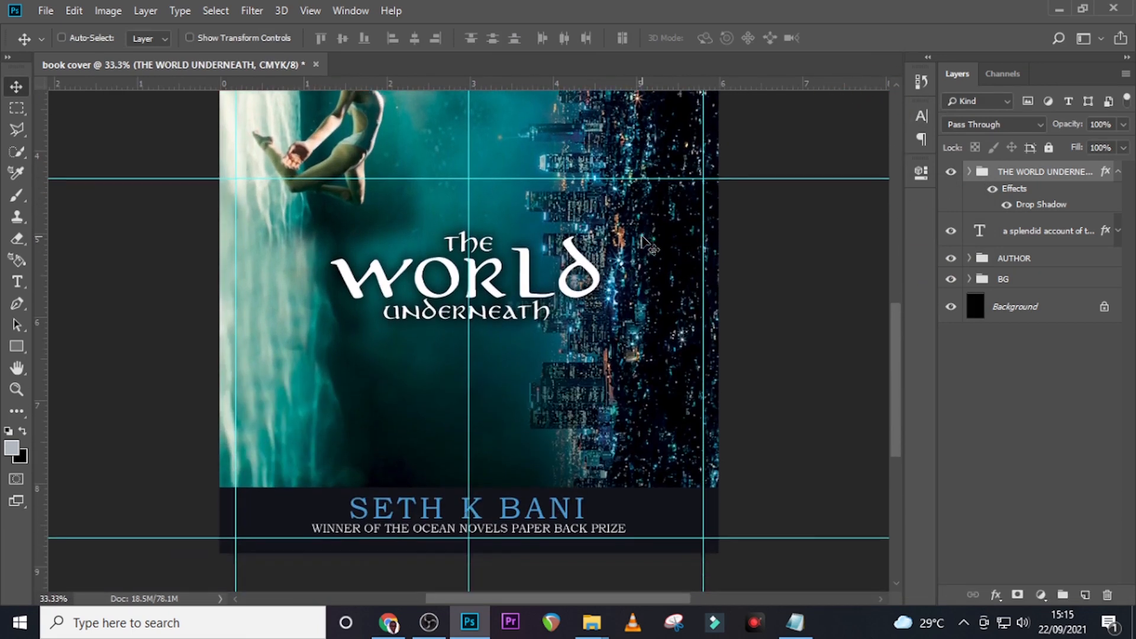
key("shift+Down")
key("shift+Down")
key("shift+Down")
key("shift+Down")
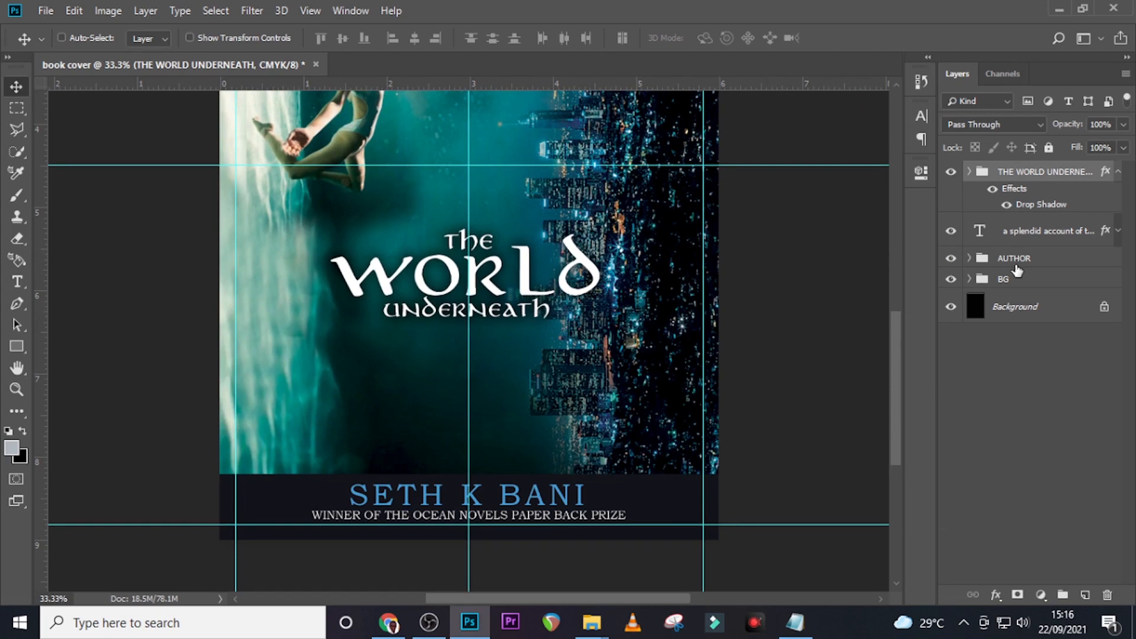
left_click(1117, 173)
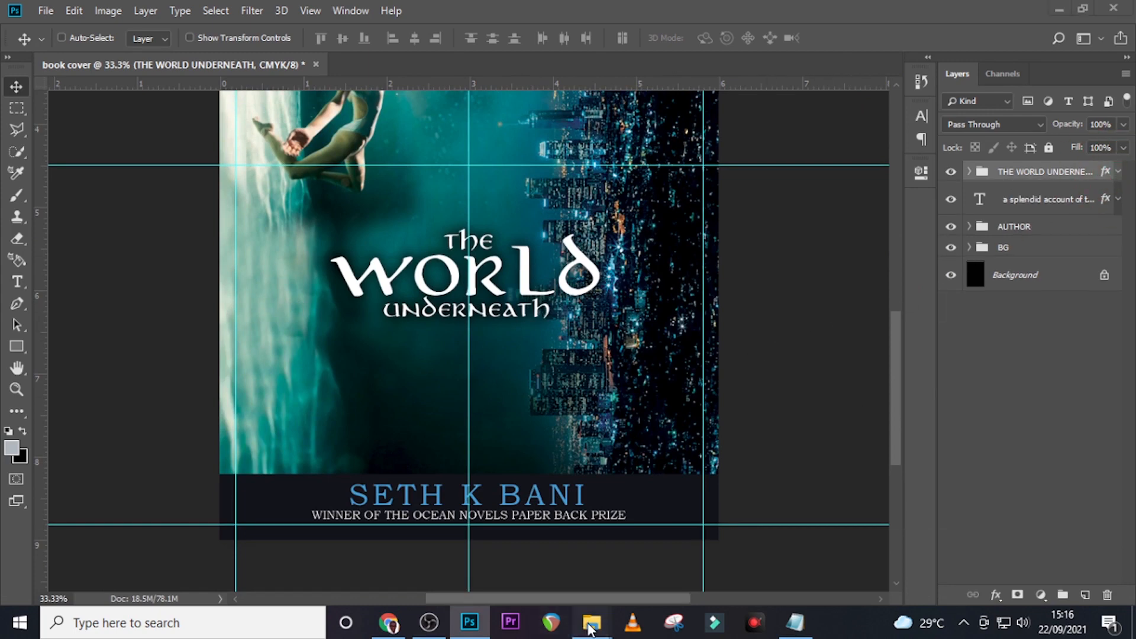
Switch to File Explorer and place the Pattern-silver-iphone-8-wallpaper image from the u28 folder into the book cover document
mouse_move(591, 622)
left_click(506, 554)
left_click(467, 260)
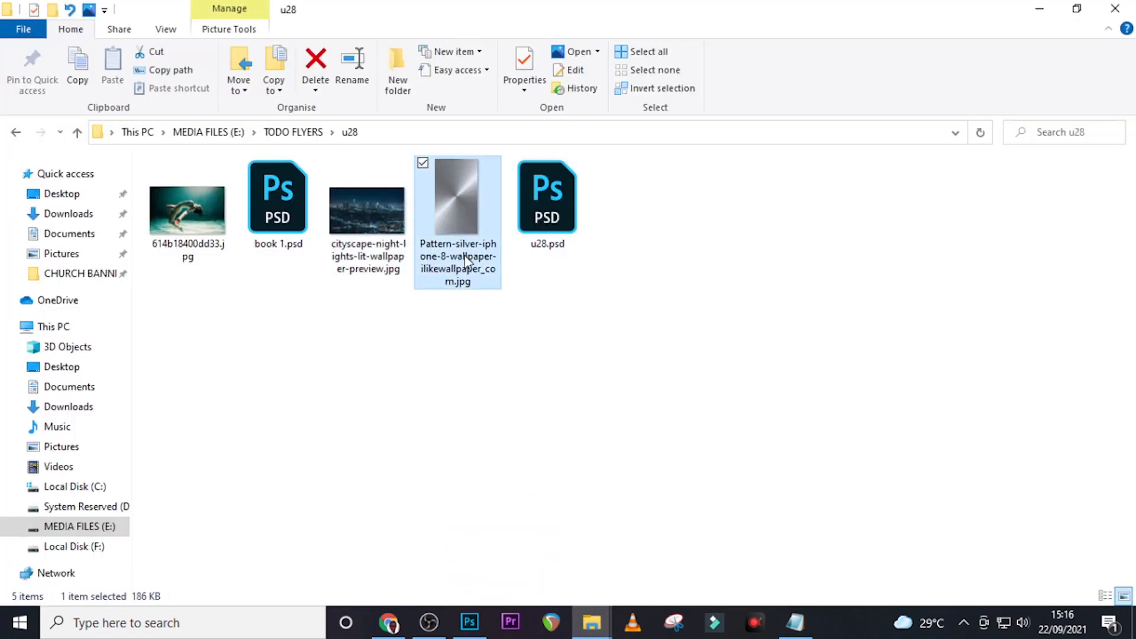
left_click_drag(481, 585, 528, 398)
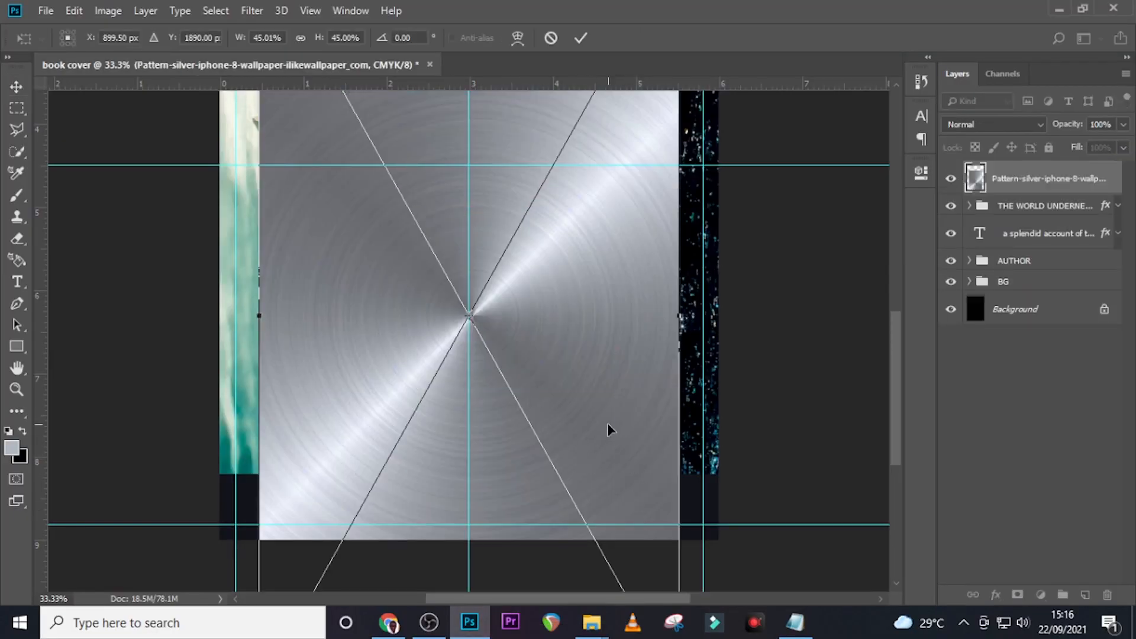
Scale down the silver texture, rotate it 90° clockwise and move it over the title
left_click_drag(610, 429, 613, 245)
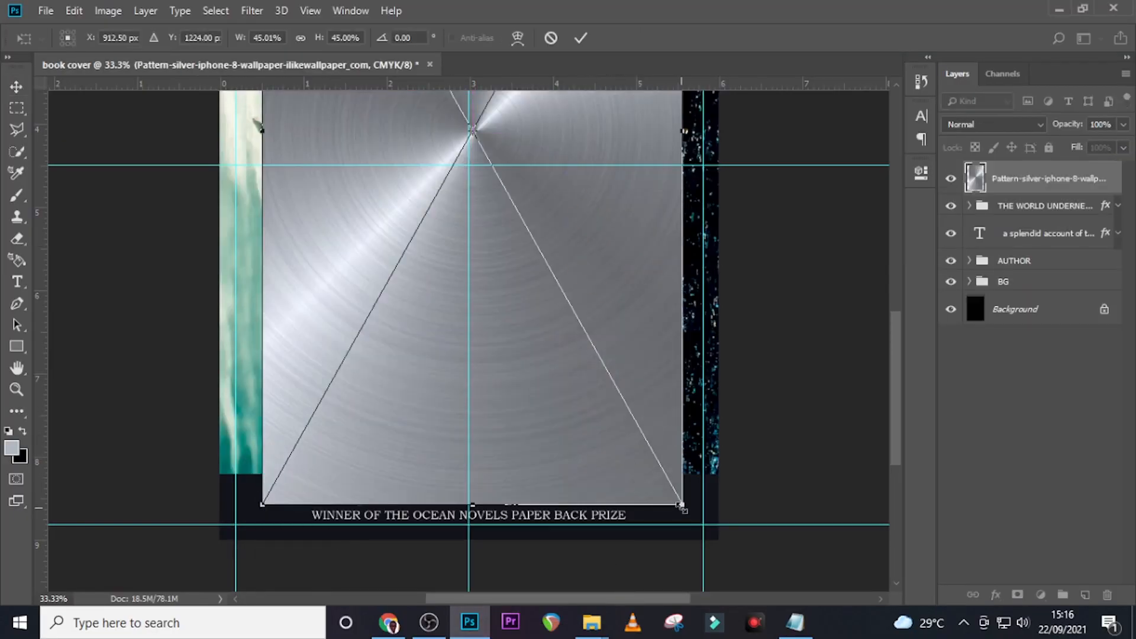
left_click_drag(682, 507, 536, 243)
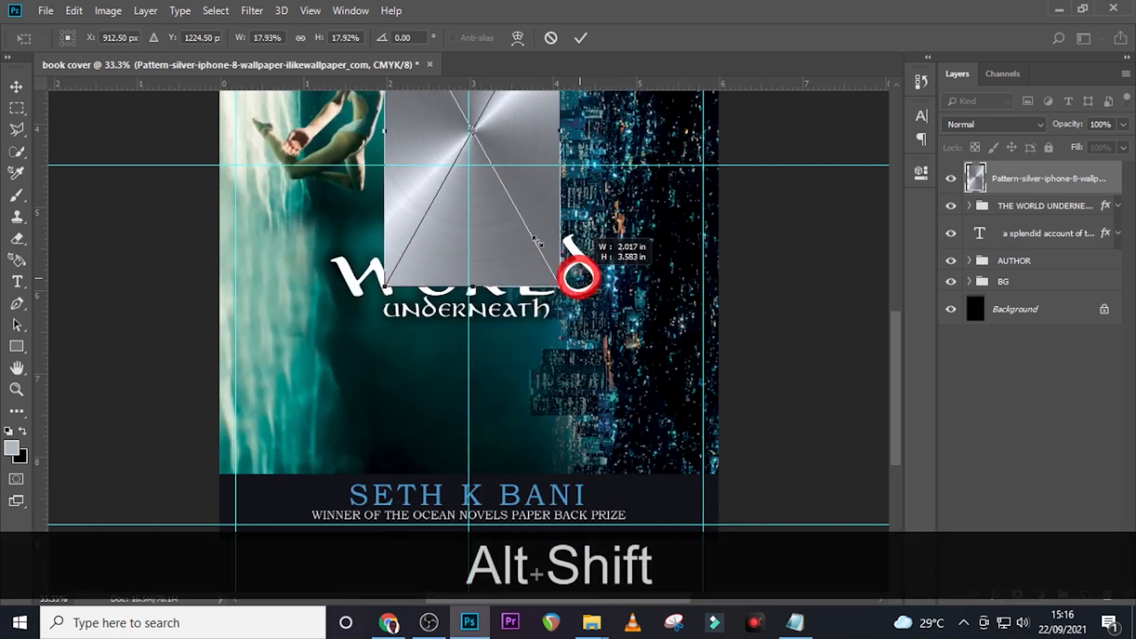
right_click(496, 216)
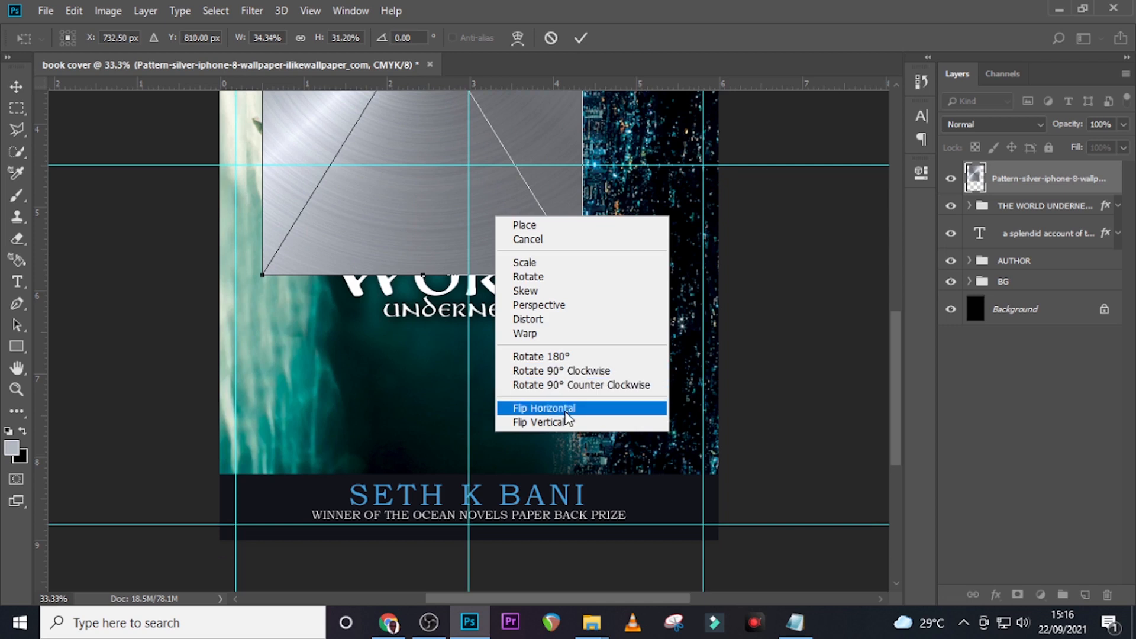
left_click(580, 372)
left_click_drag(535, 154, 598, 327)
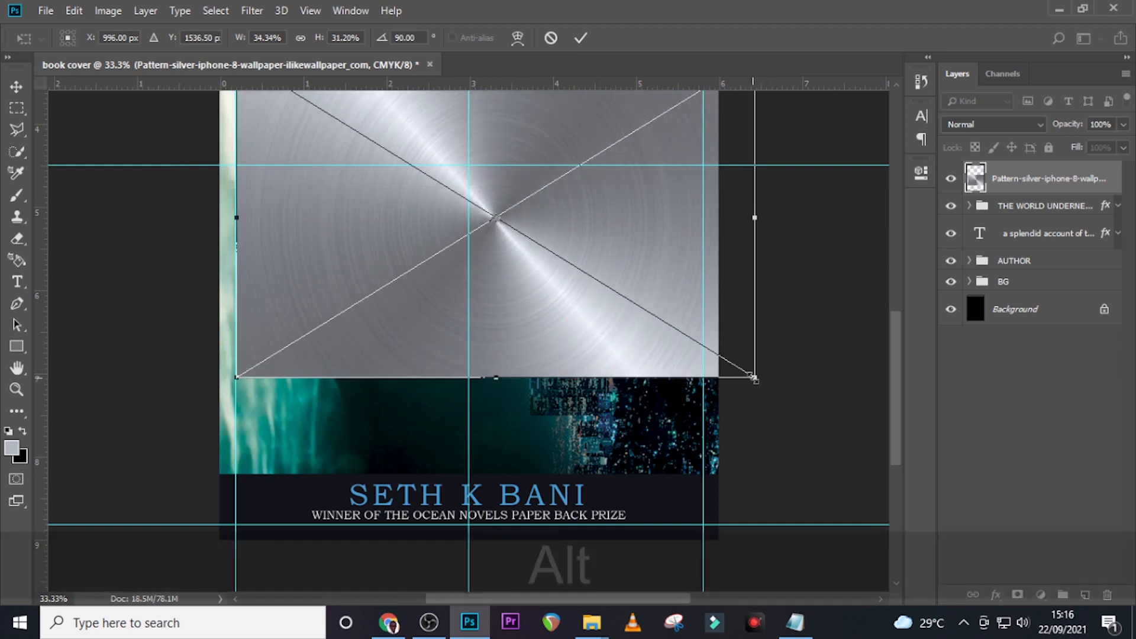
Shrink the silver texture until it just covers the title and clip it to the THE WORLD UNDERNEATH group
left_click_drag(755, 374, 707, 299)
left_click_drag(648, 225, 636, 234)
key("Return")
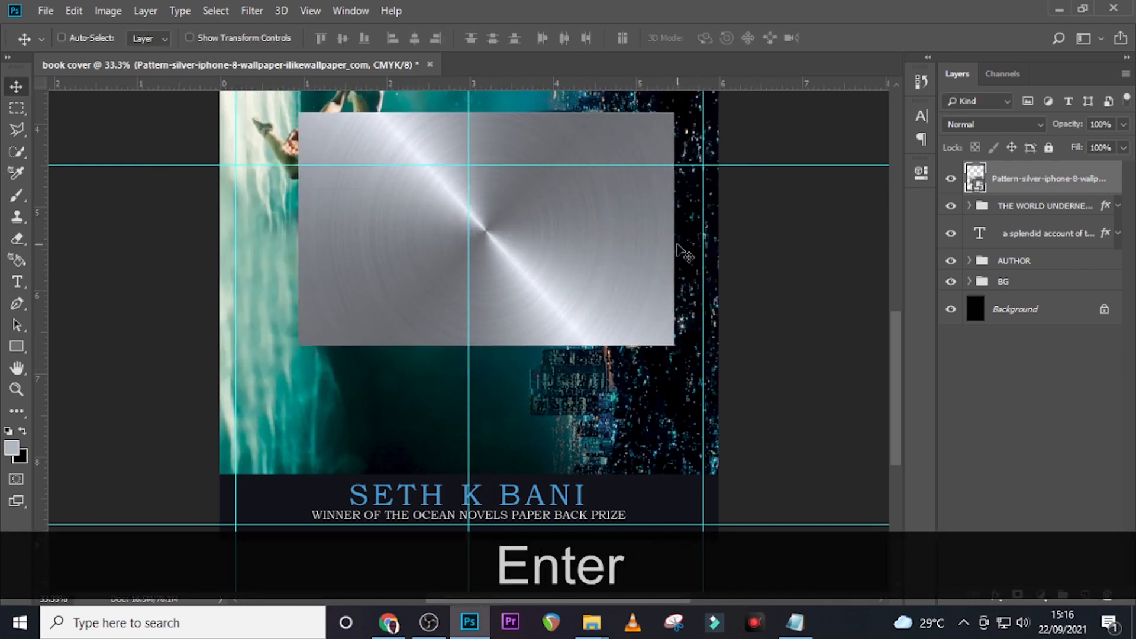
right_click(1025, 192)
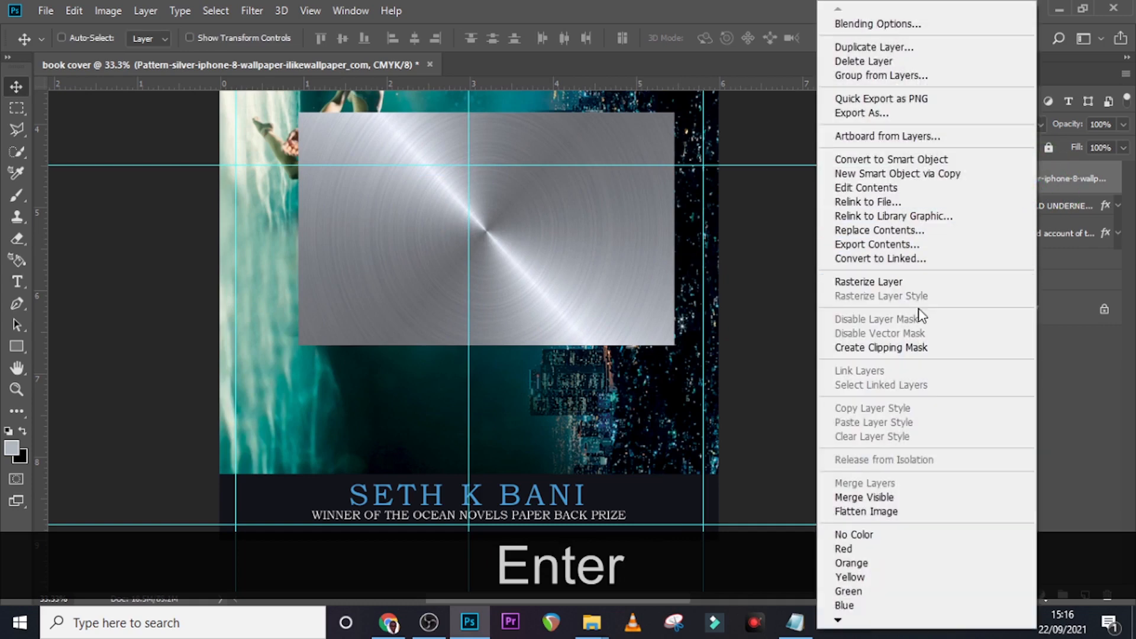
left_click(892, 349)
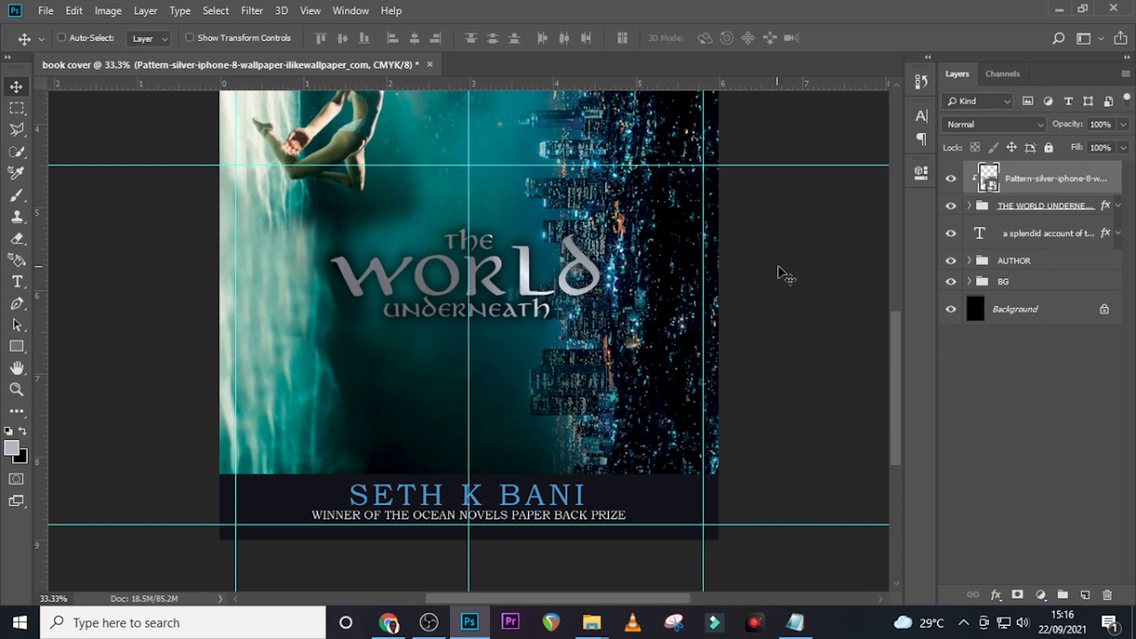
Add a Curves adjustment clipped to the silver texture and steepen it by pulling both end points inward, the upper one to input 63, output 100
left_click(1041, 594)
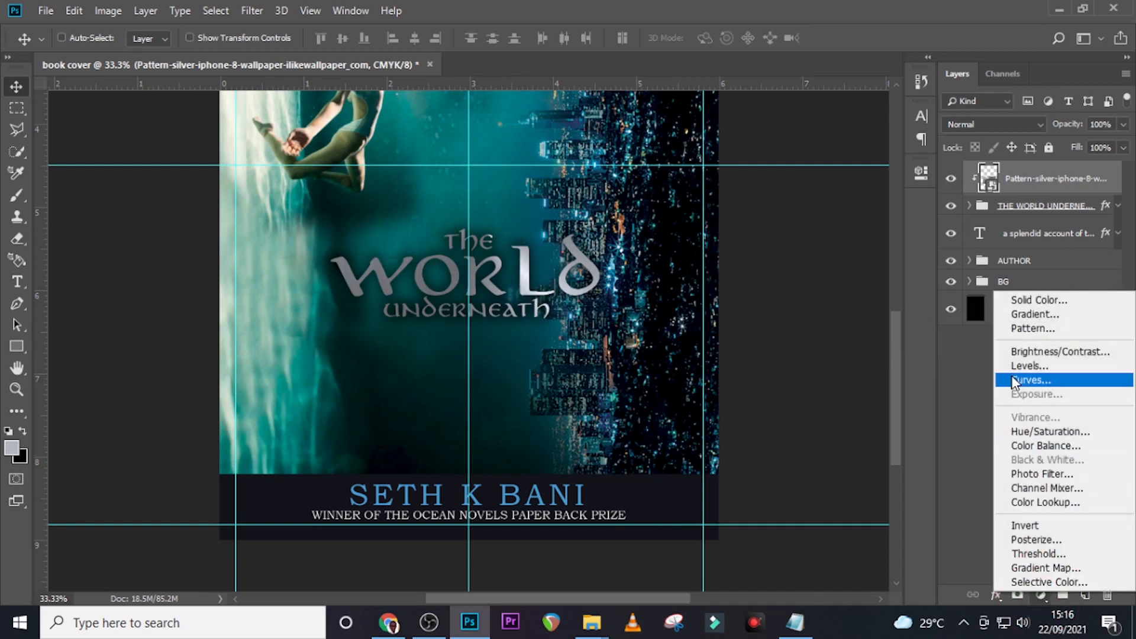
left_click(1014, 382)
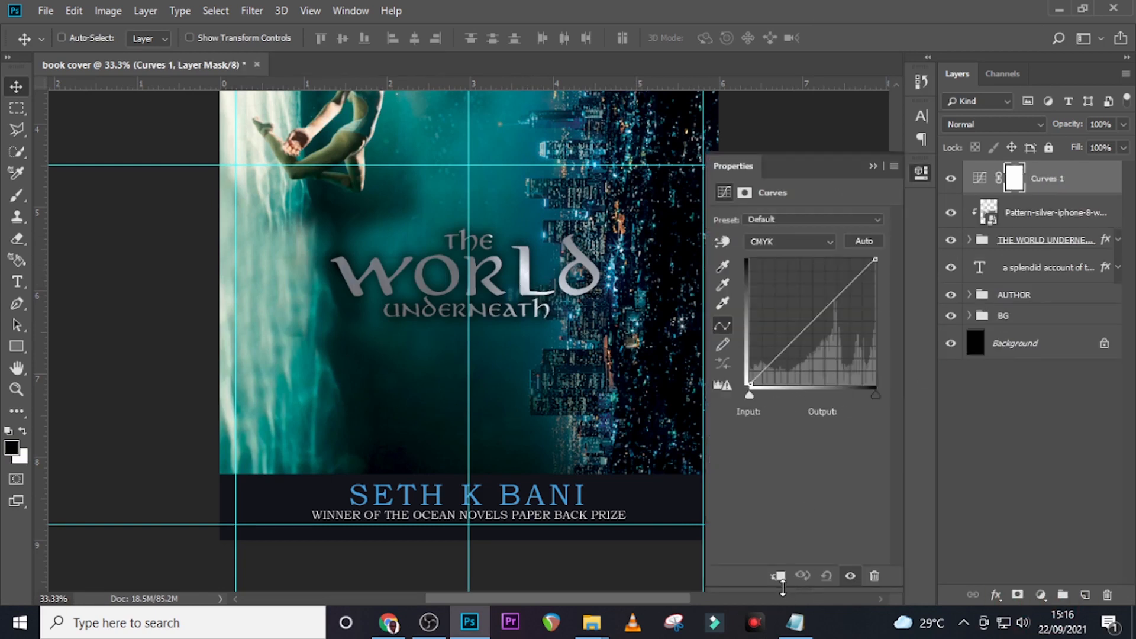
left_click(778, 577)
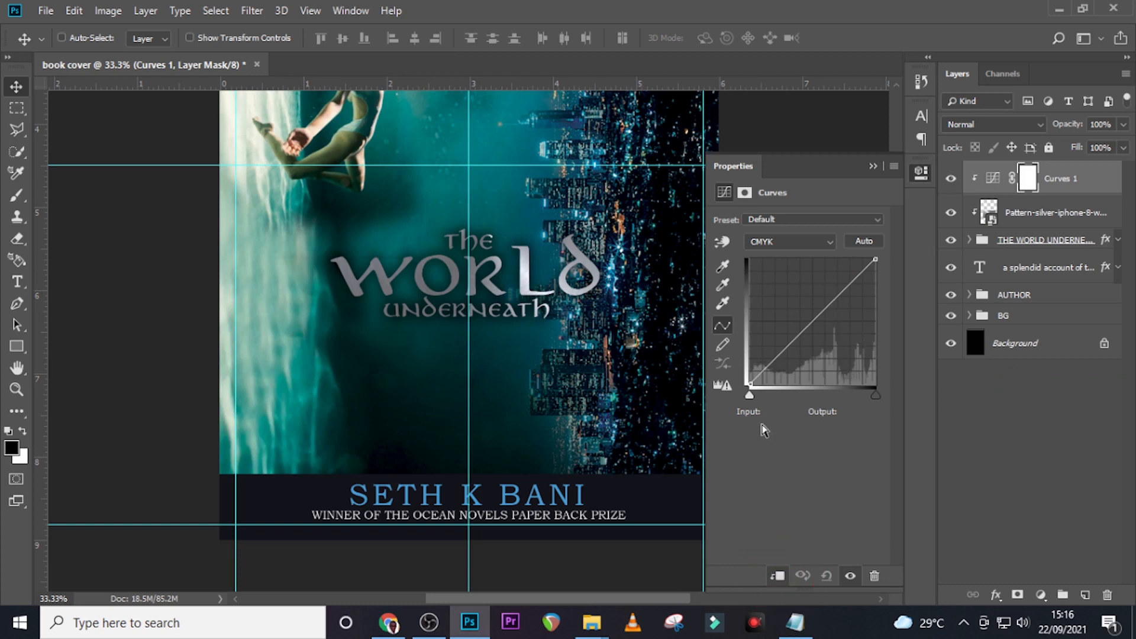
left_click_drag(750, 382, 805, 387)
left_click_drag(875, 260, 825, 259)
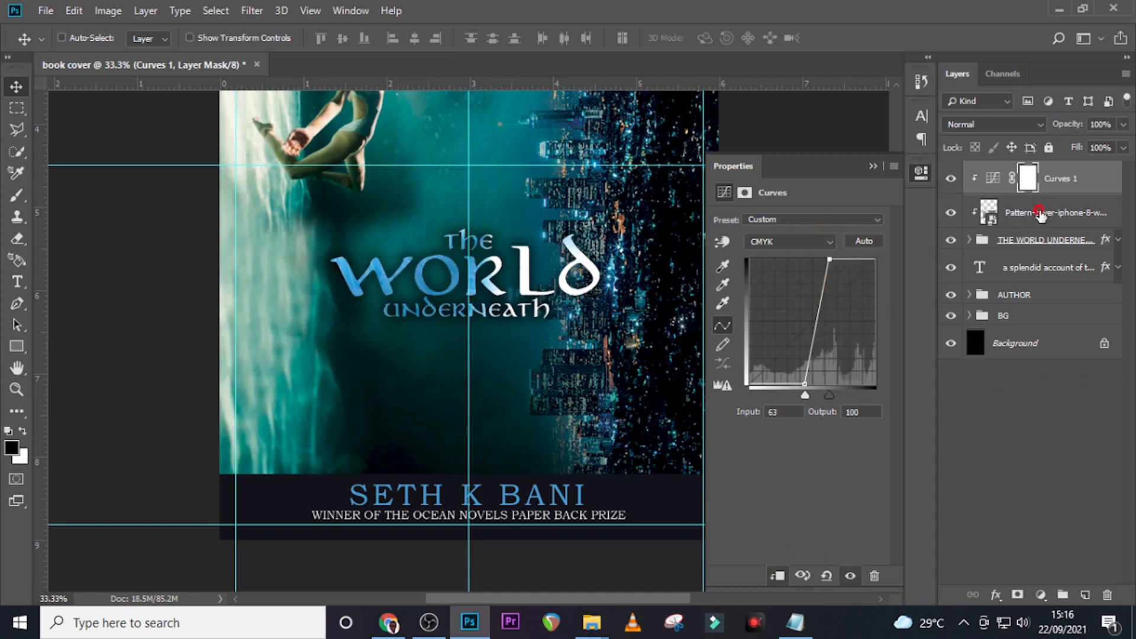
Rotate the silver texture to about 114°, enlarge it to about 27% width and shift it down and right so its highlight crosses the title
left_click(1040, 214)
key("ctrl+t")
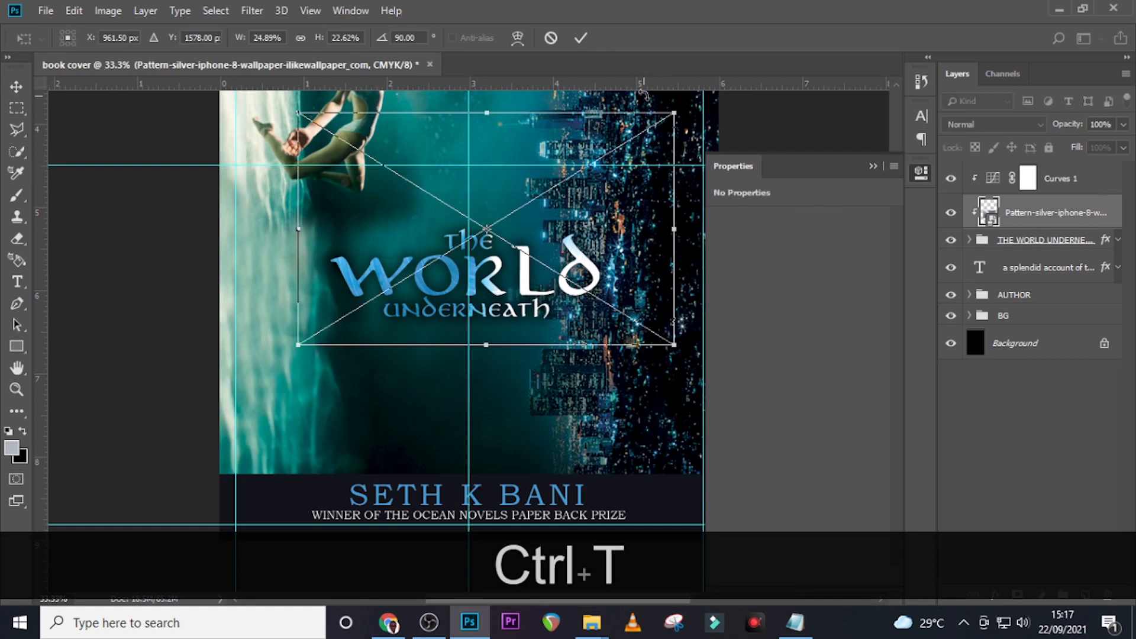
left_click_drag(643, 93, 710, 165)
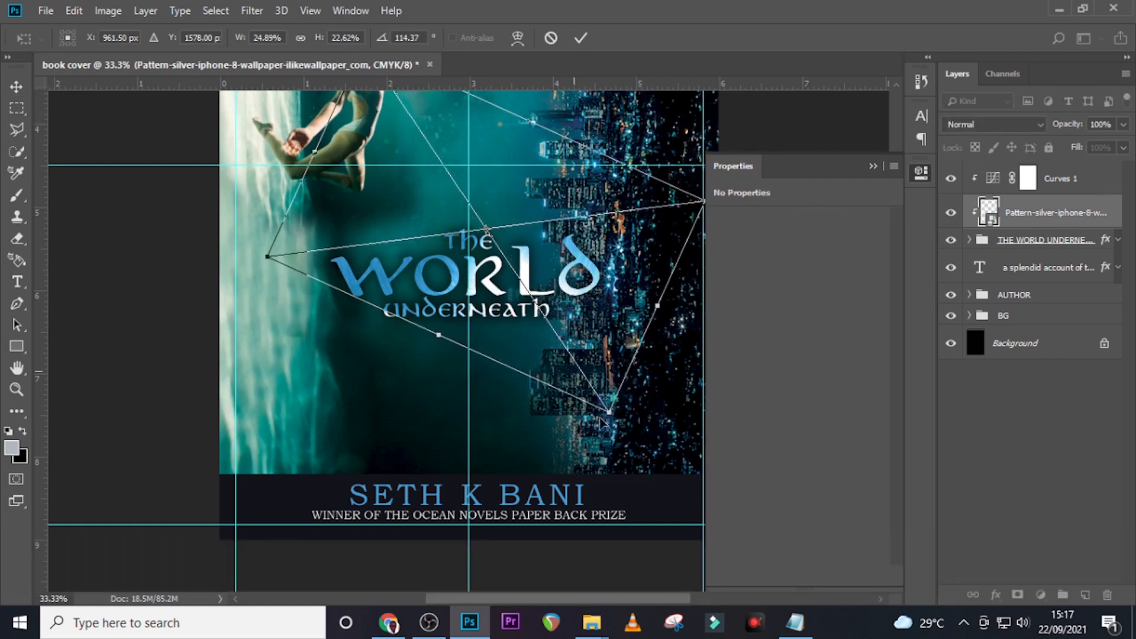
left_click_drag(609, 411, 628, 416)
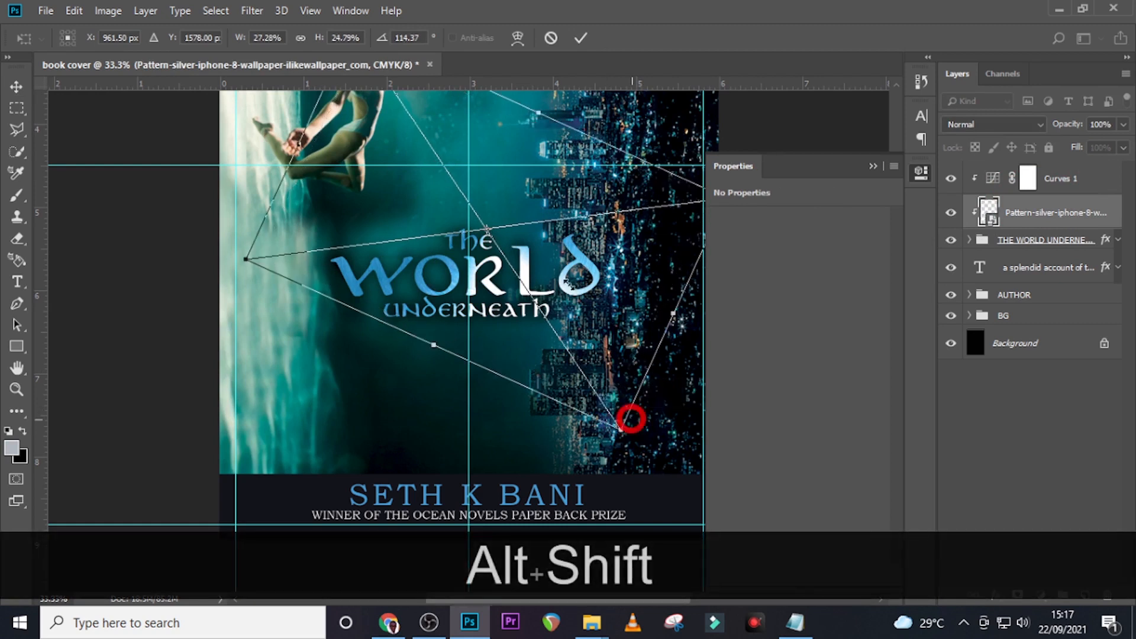
left_click_drag(506, 195, 530, 227)
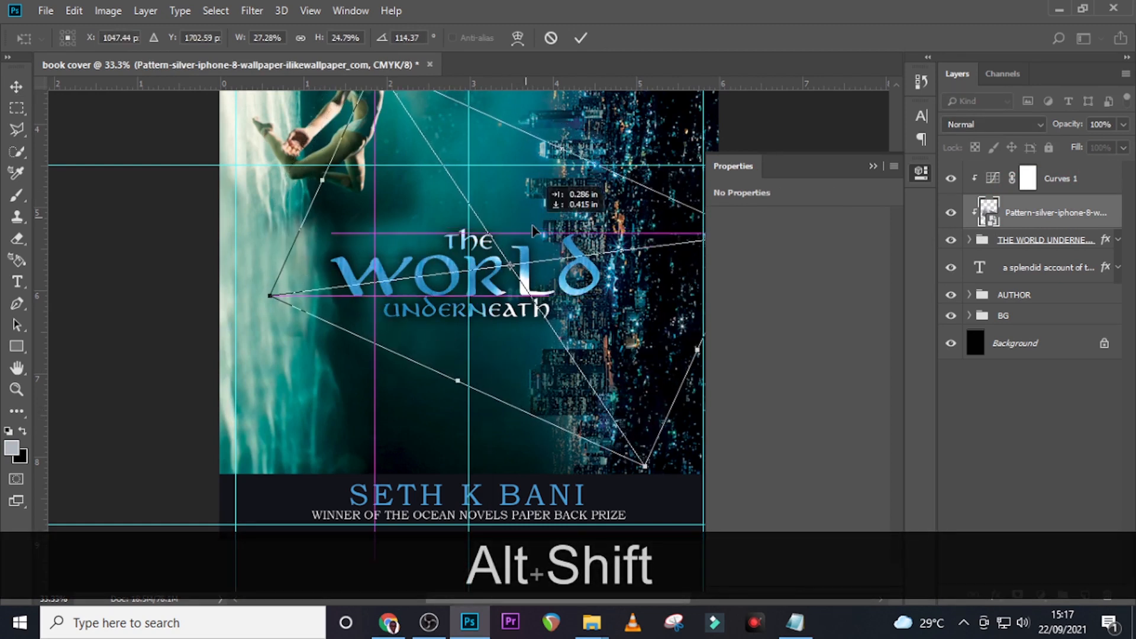
key("Return")
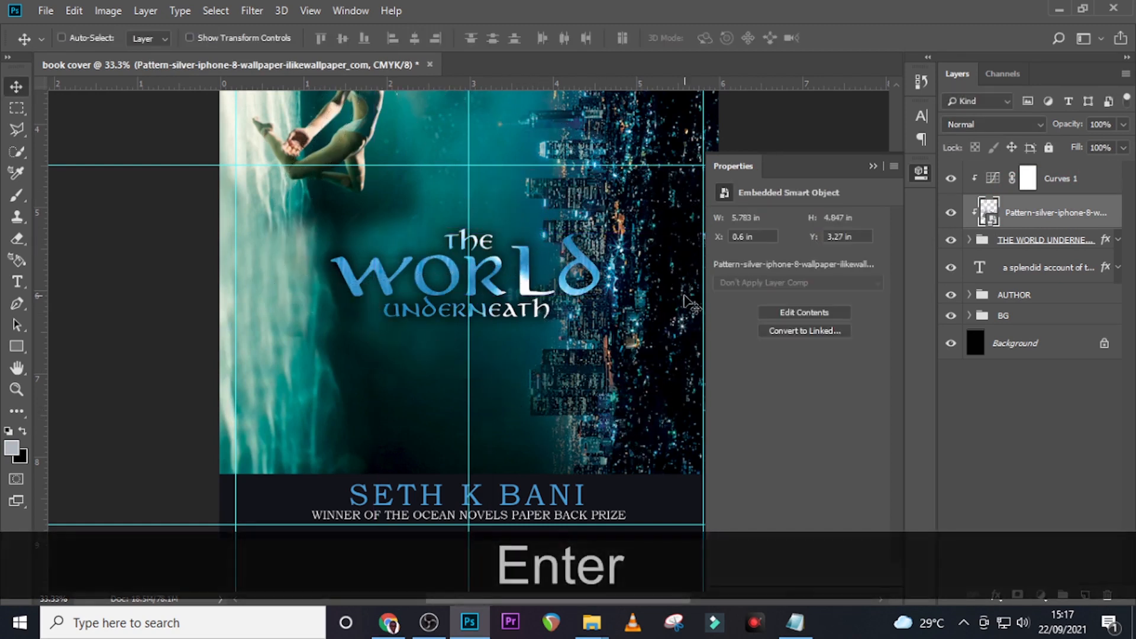
Examine the texture on the title lettering up close, including the end of the words
key("ctrl+equal")
key("ctrl+equal")
key("ctrl+equal")
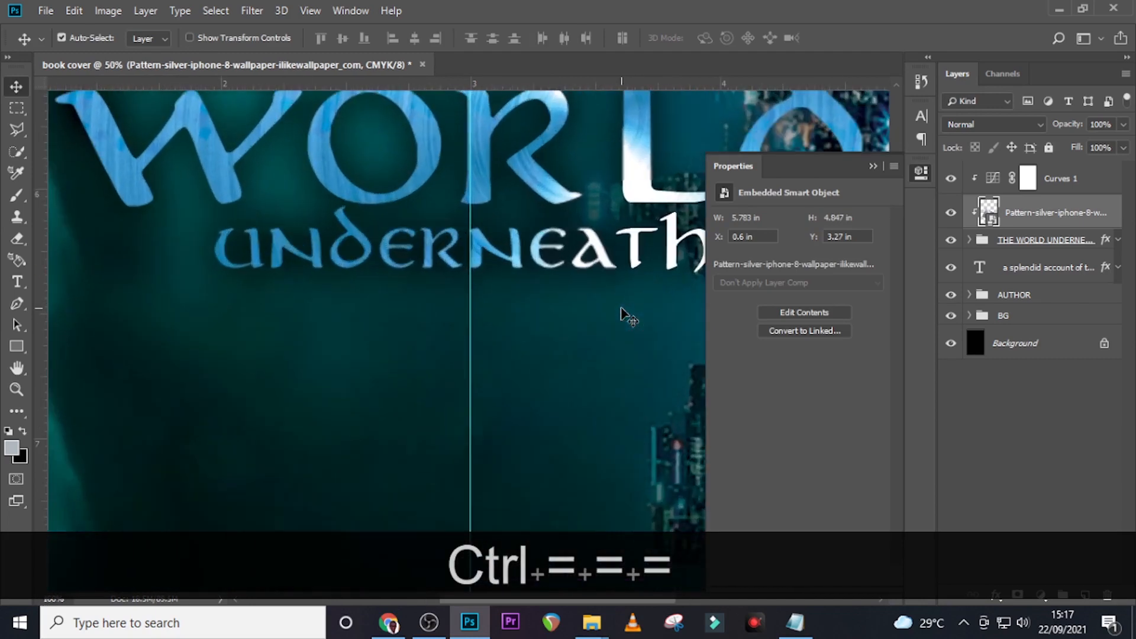
scroll(509, 258, "up", 3)
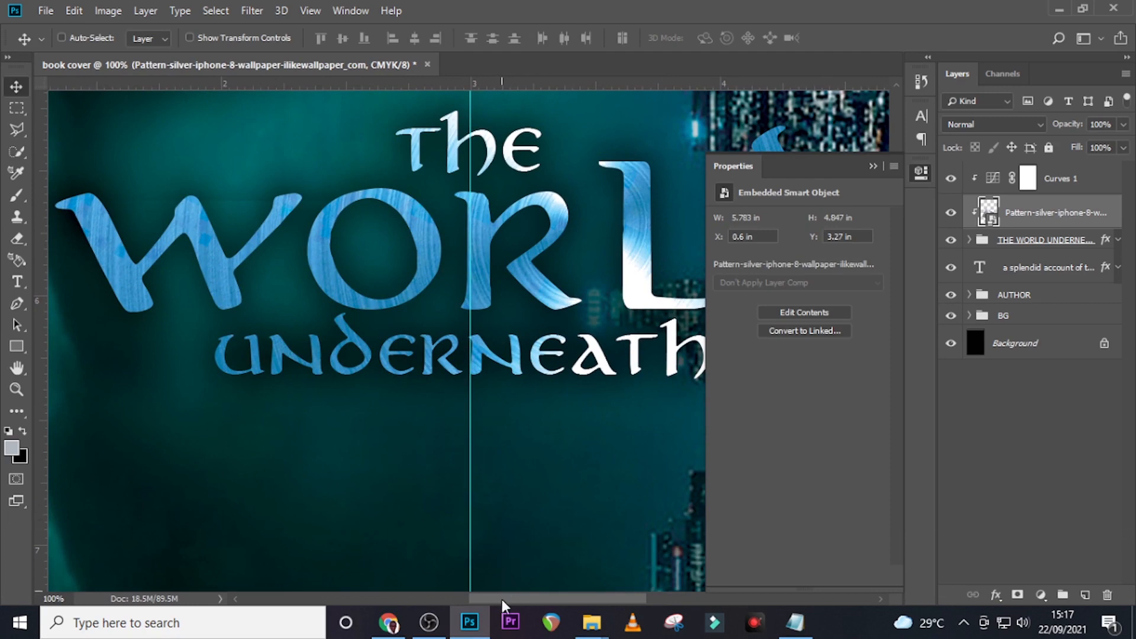
left_click_drag(500, 599, 569, 602)
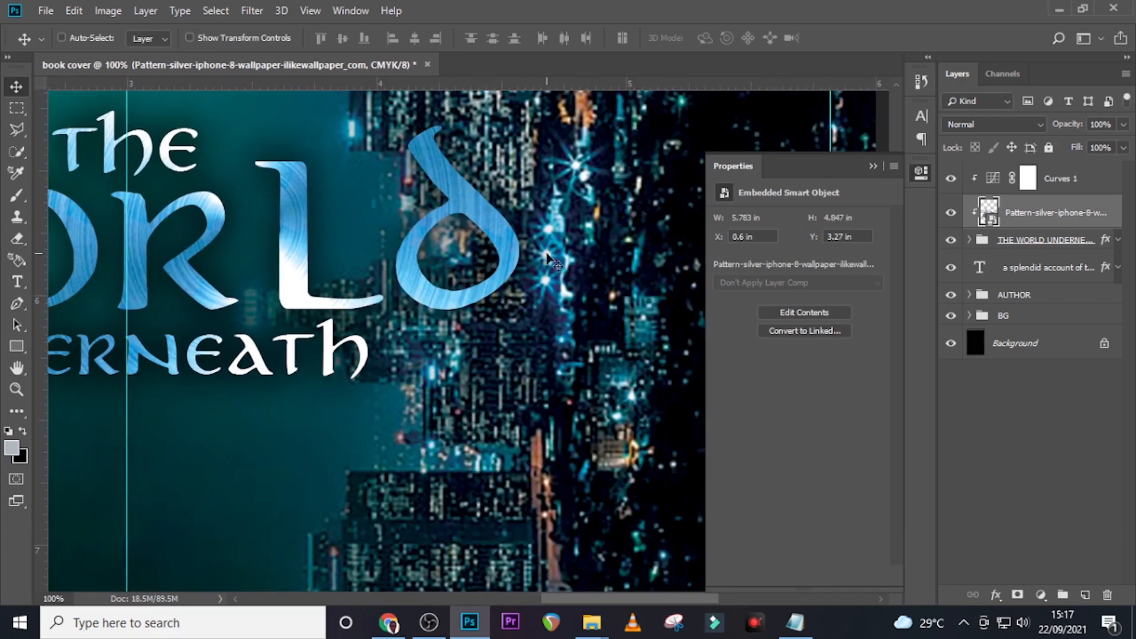
key("ctrl+0")
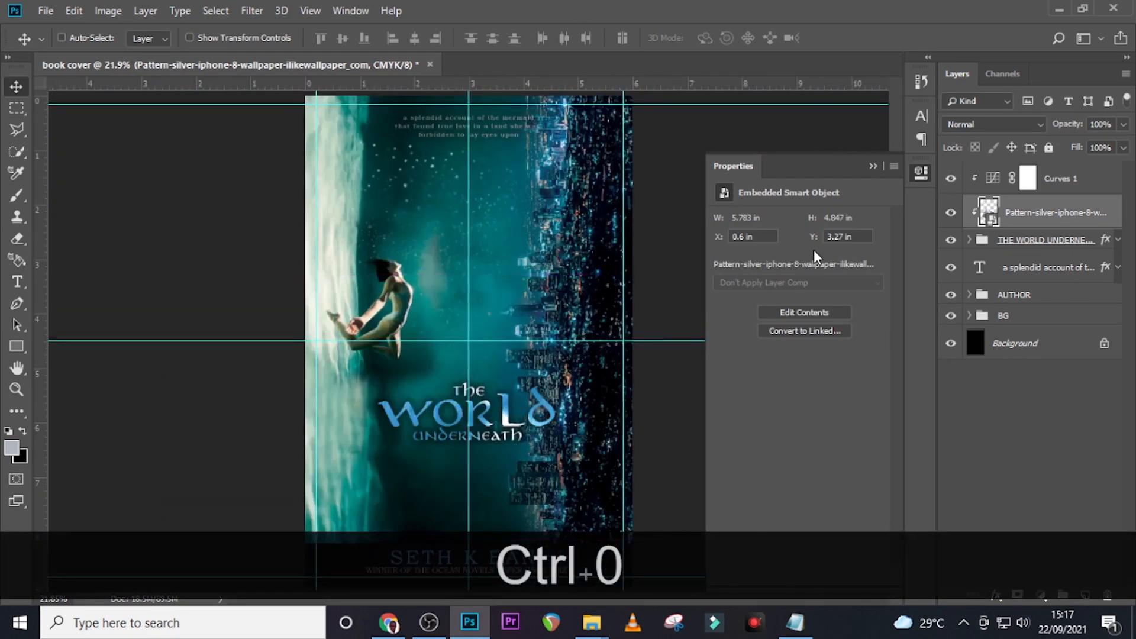
left_click(874, 167)
Group the Curves, silver texture, title group and mermaid blurb layers and name the group TITLE
left_click(1080, 172)
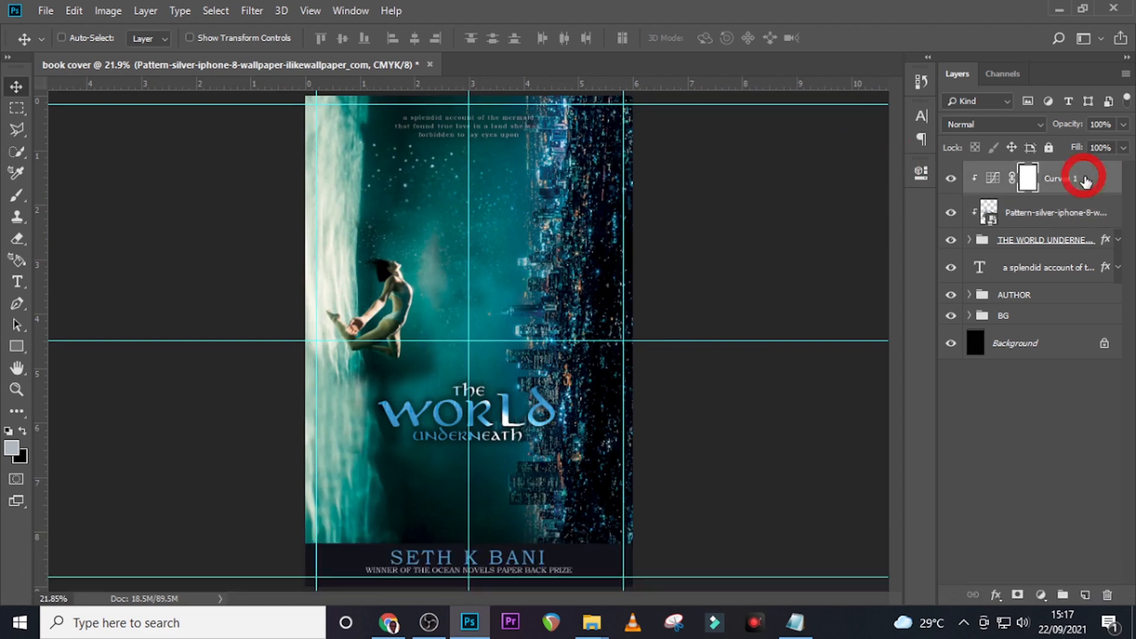
left_click(1063, 269, "shift")
key("ctrl+shift+g")
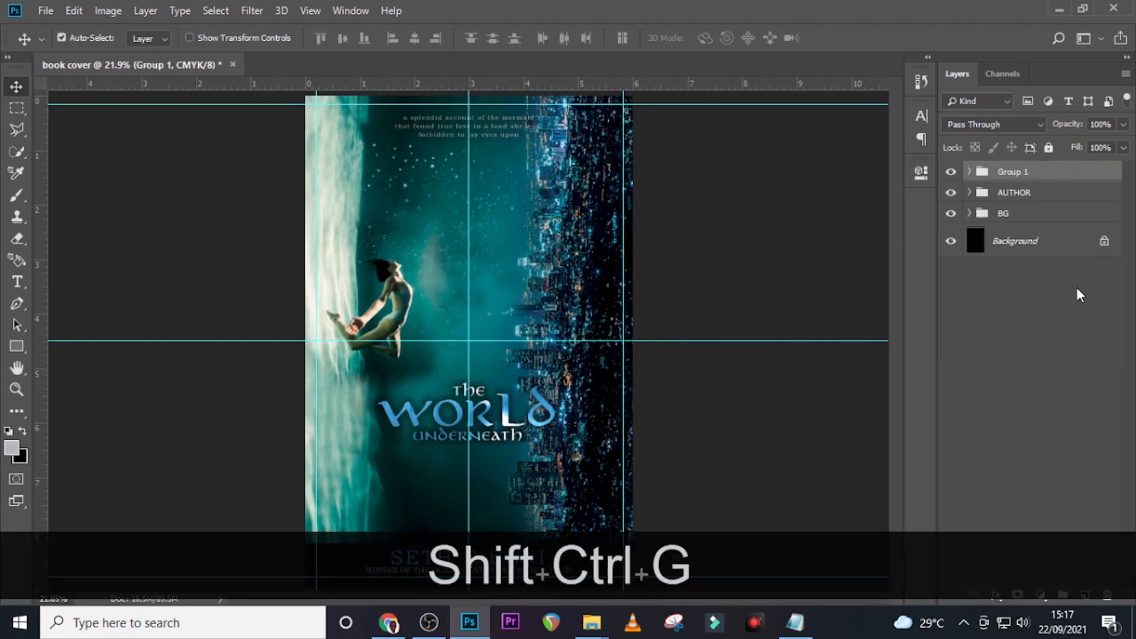
double_click(1011, 172)
key("Caps_Lock")
key("Caps_Lock")
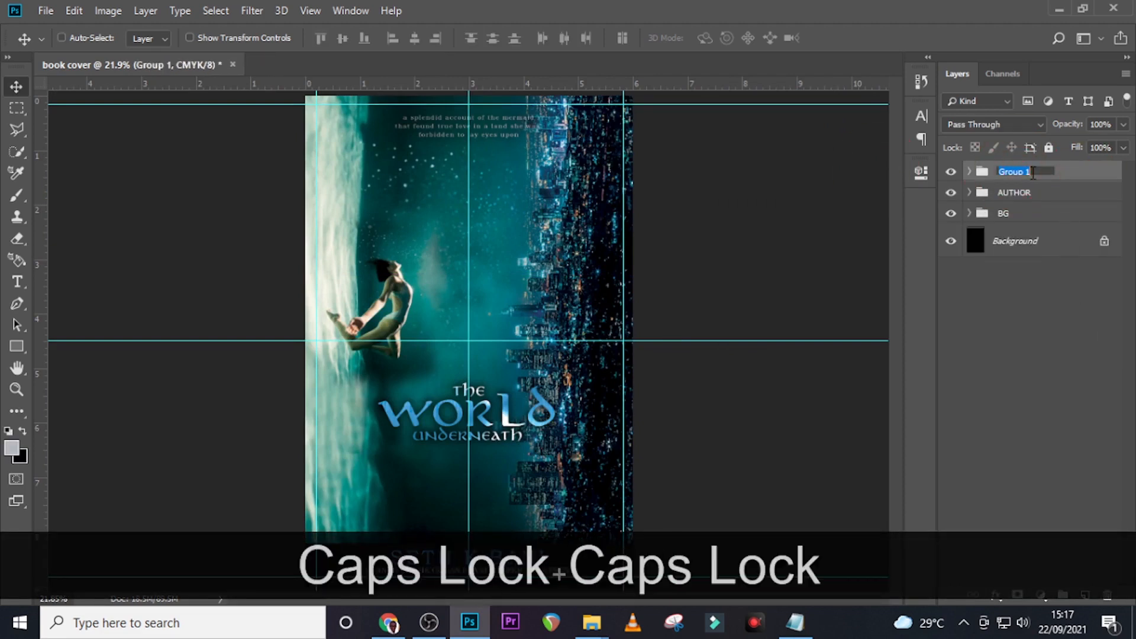
type("TITLE")
key("Return")
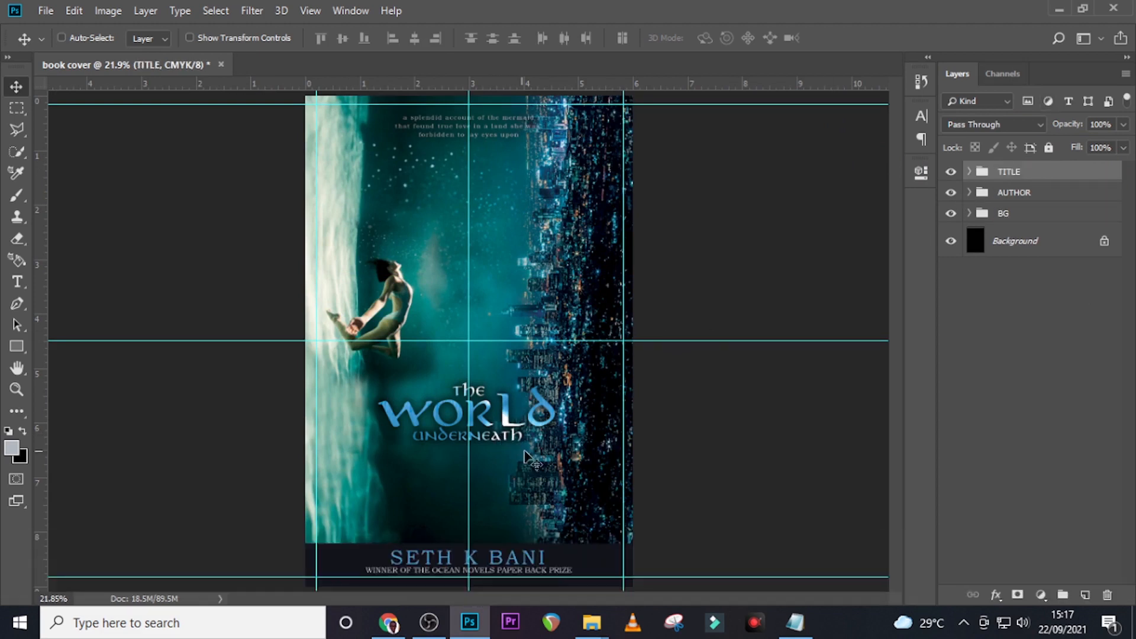
Add a centred text line below the title reading ‘Powerful....Intriguing.’, copied from the Notepad notes
key("t")
left_click(436, 461)
left_click(795, 623)
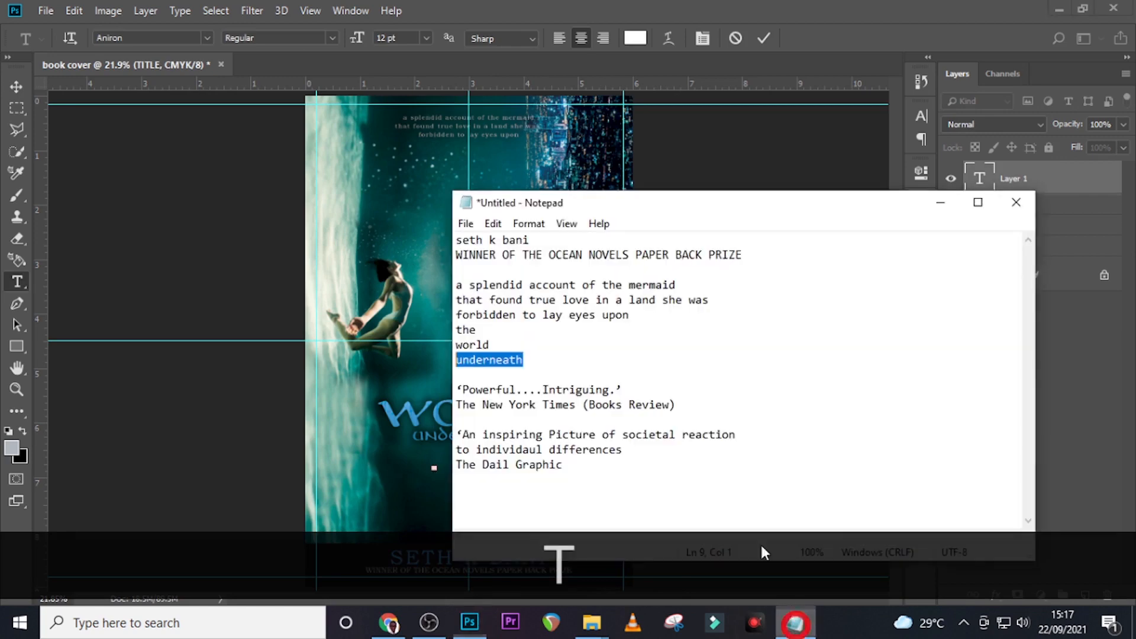
left_click_drag(629, 389, 441, 388)
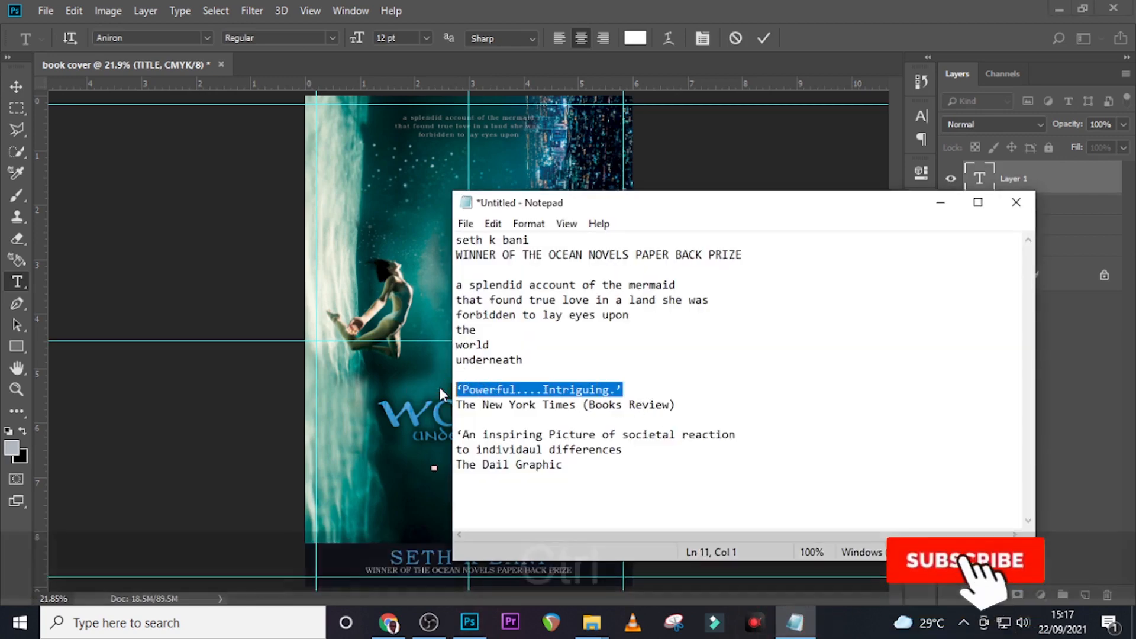
key("ctrl+c")
left_click(654, 8)
key("ctrl+v")
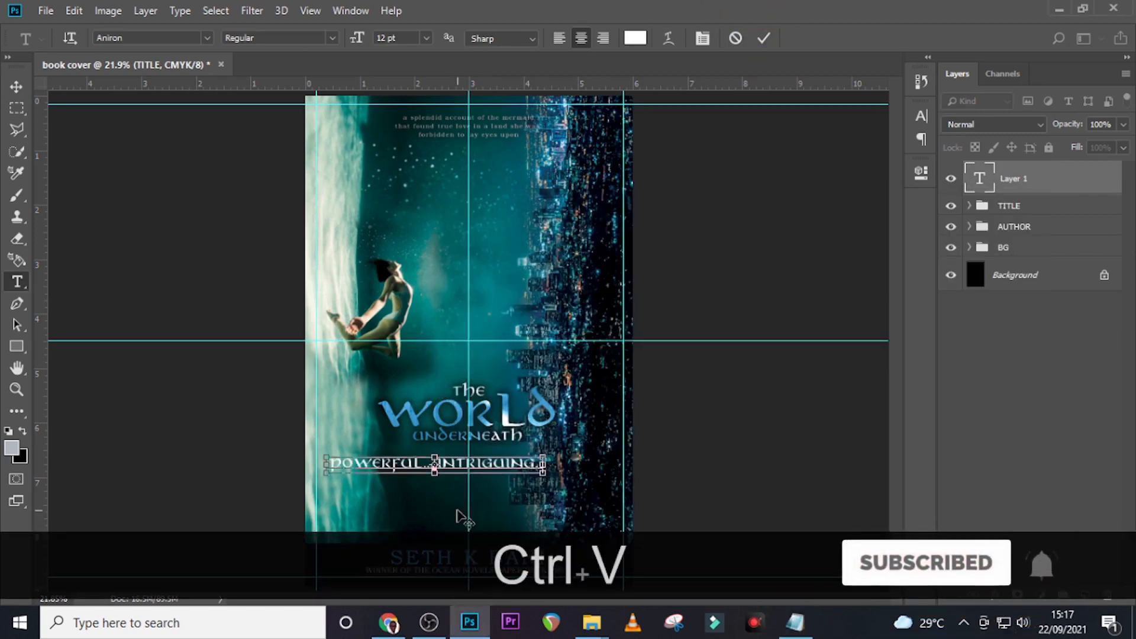
left_click(1027, 175)
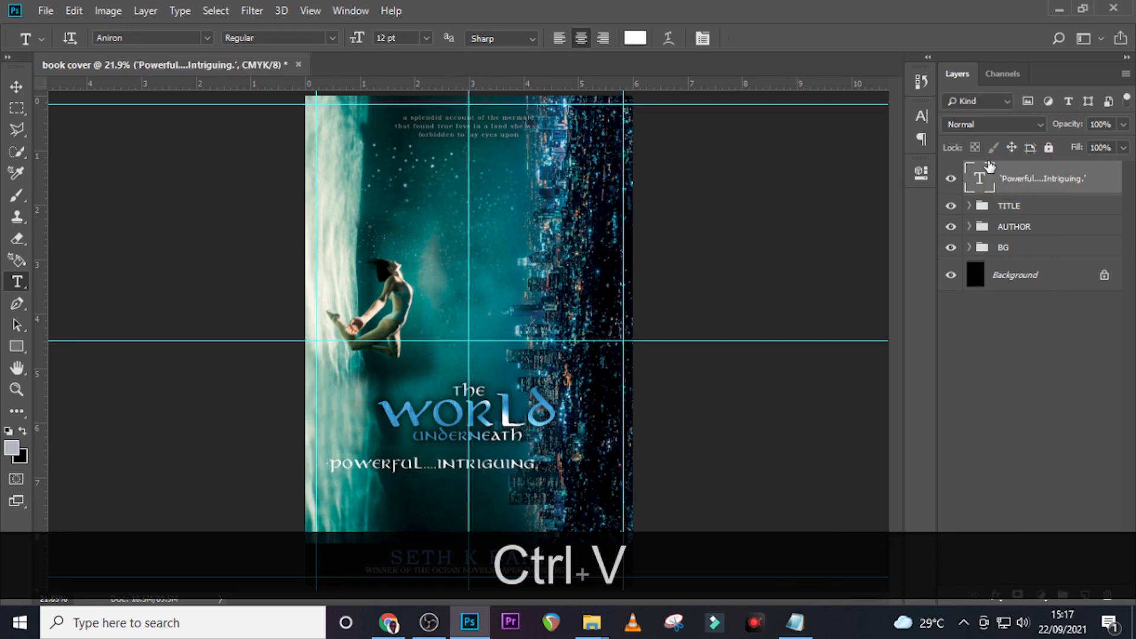
Set the ‘Powerful....Intriguing.’ quote in Bookman Old Style Regular at 10 pt
left_click(920, 116)
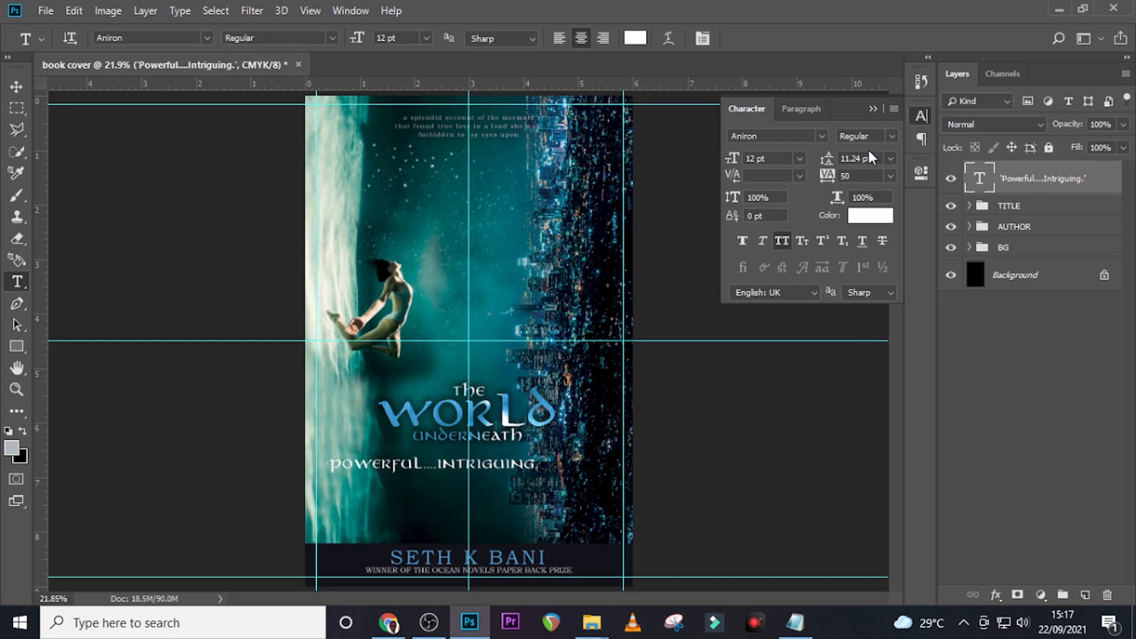
left_click(822, 137)
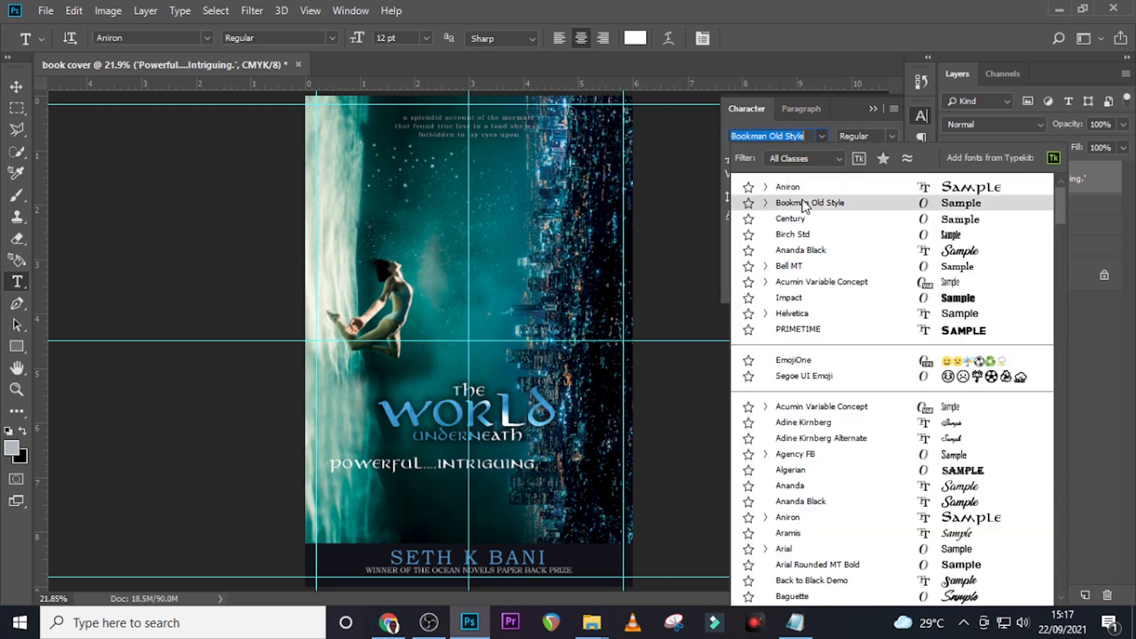
left_click(811, 202)
left_click(891, 137)
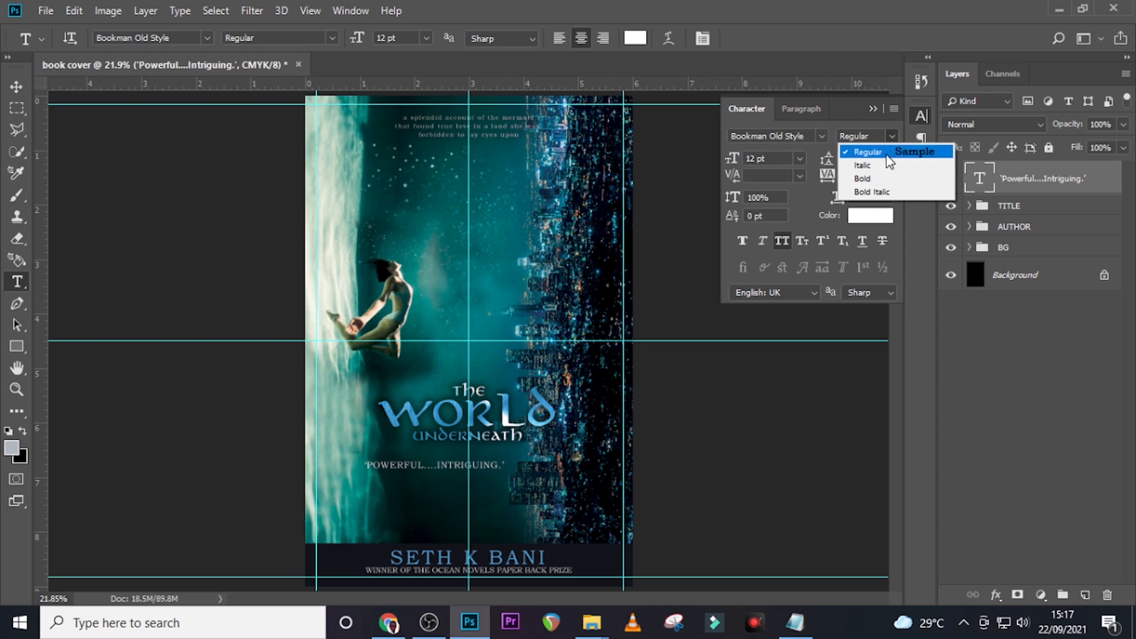
left_click(886, 155)
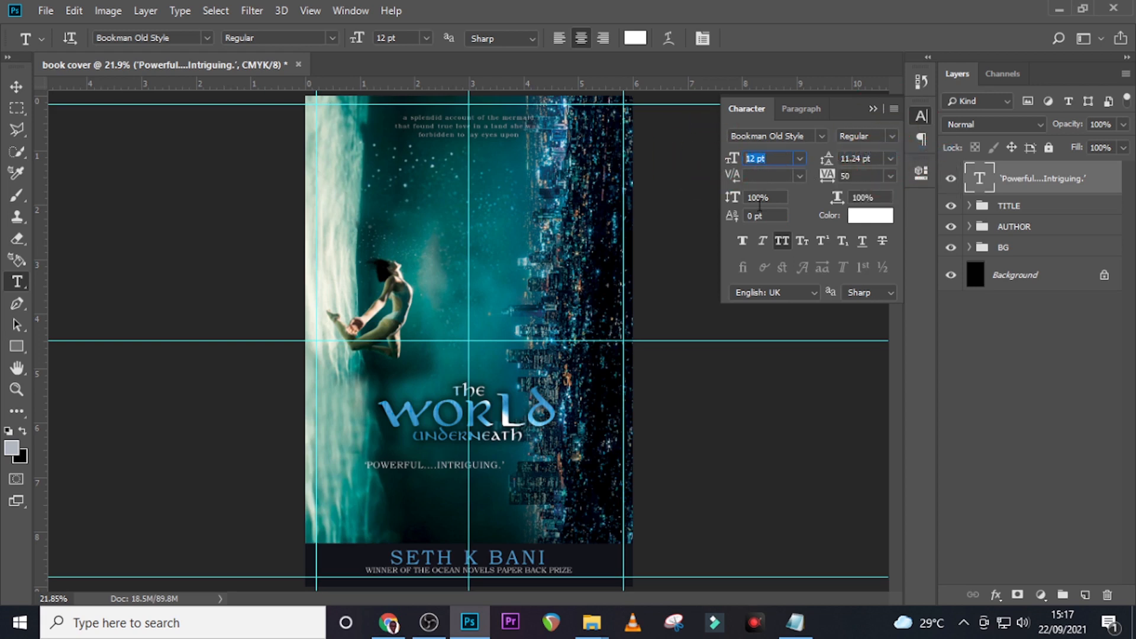
type("10")
key("Return")
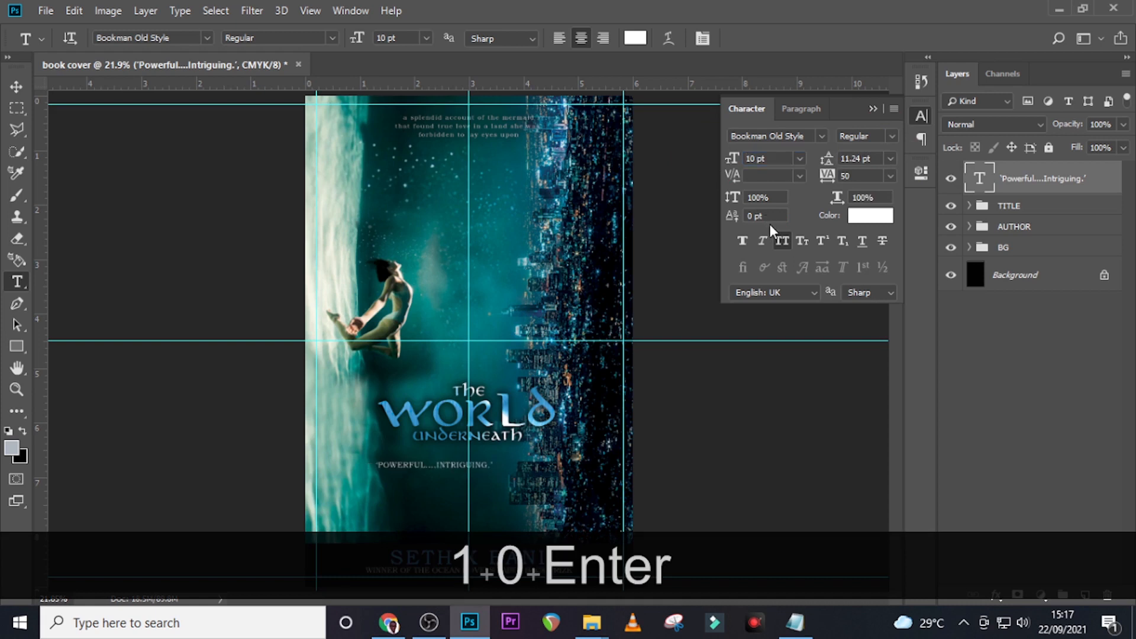
Turn off All Caps for the quote, apply Faux Bold and set its tracking to 0
left_click(781, 240)
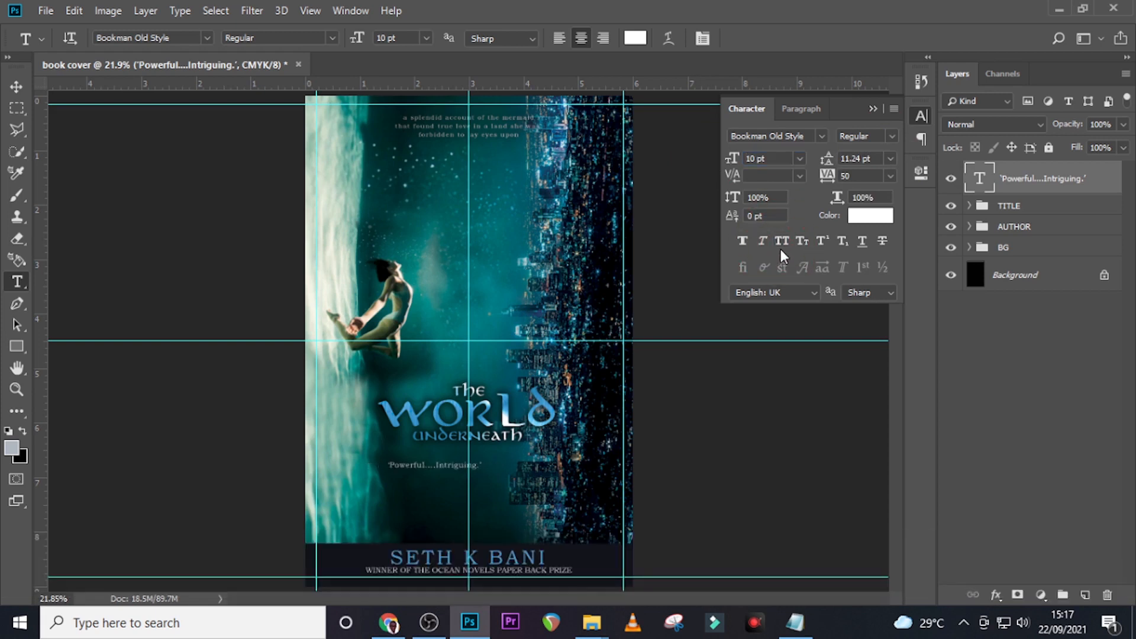
left_click(747, 246)
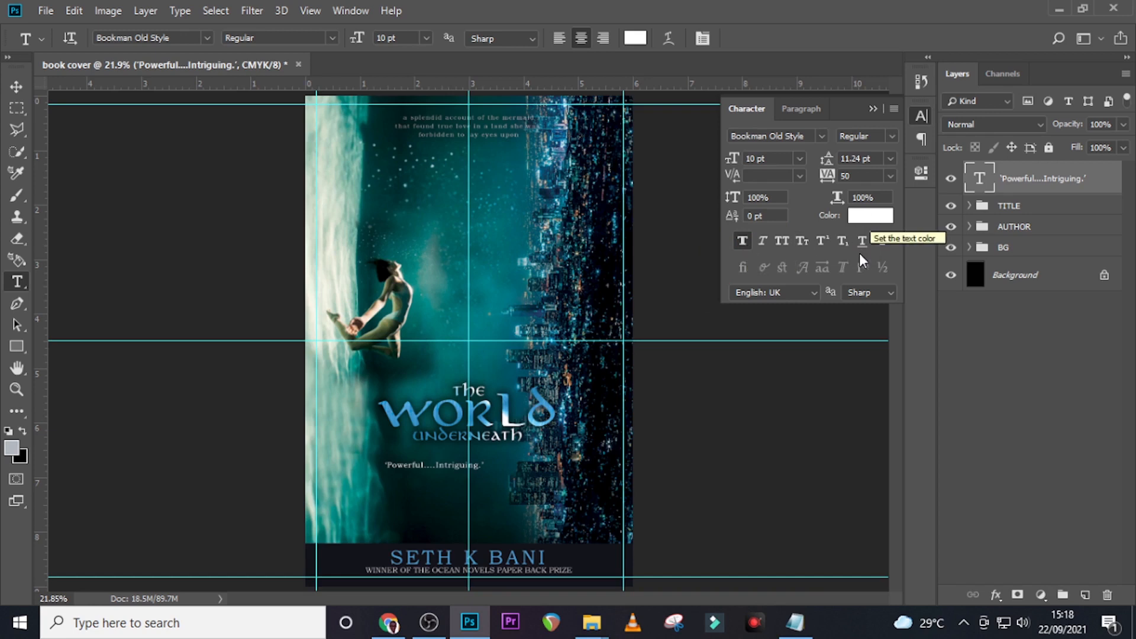
key("ctrl")
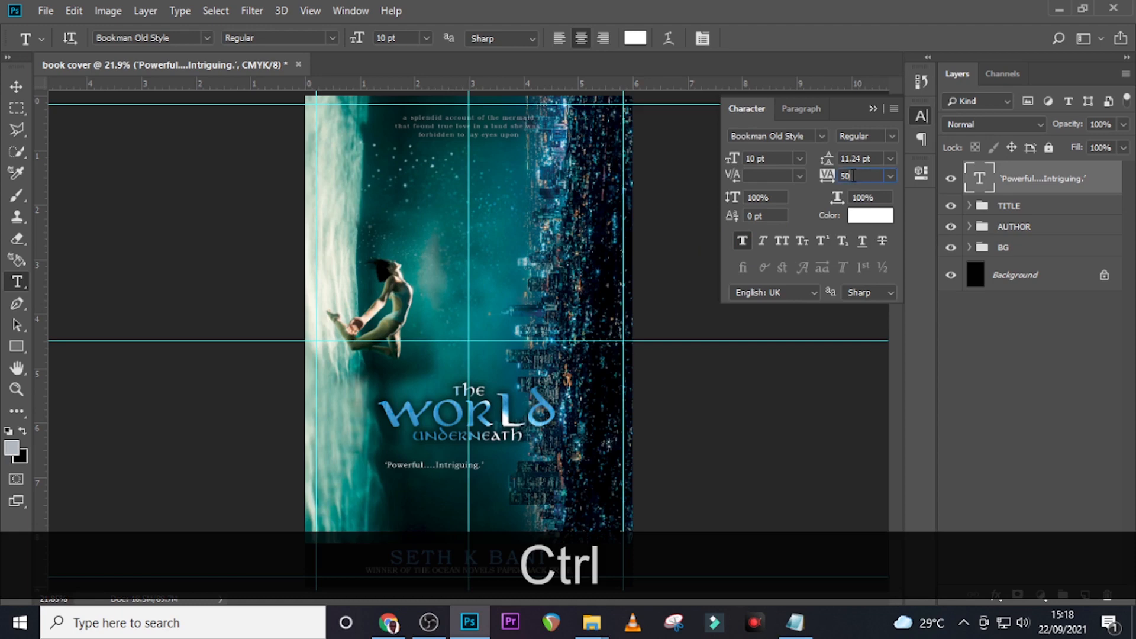
left_click(826, 174)
type("0")
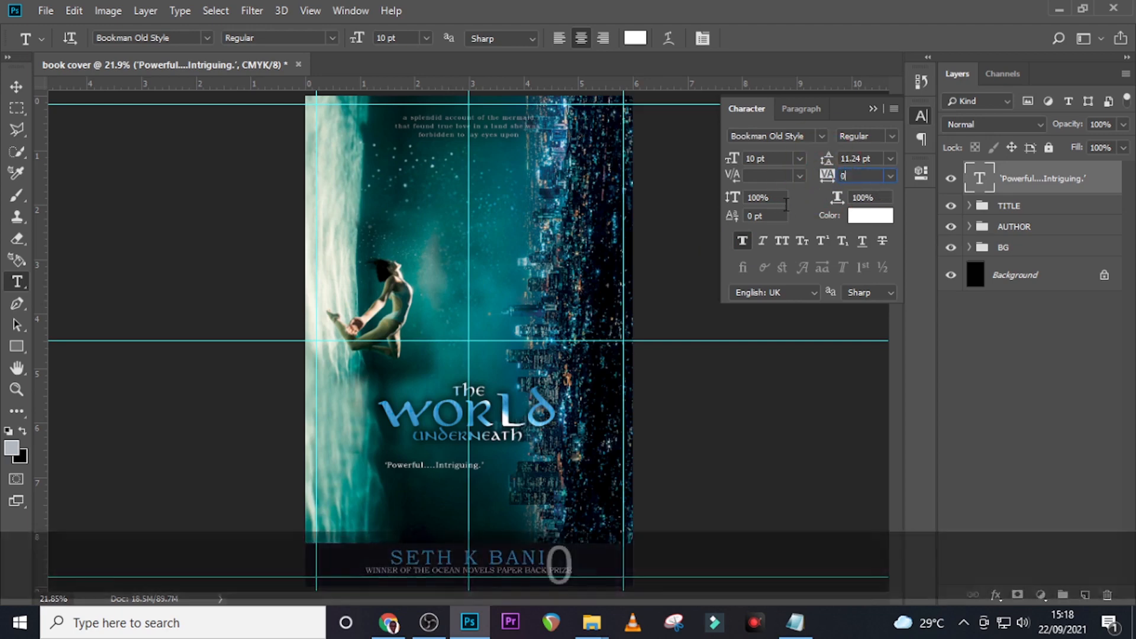
key("Return")
Move the quote horizontally onto the vertical centre guide beneath the title, at X 900 px
key("ctrl+t")
key("ctrl+equal")
key("ctrl+equal")
key("ctrl+equal")
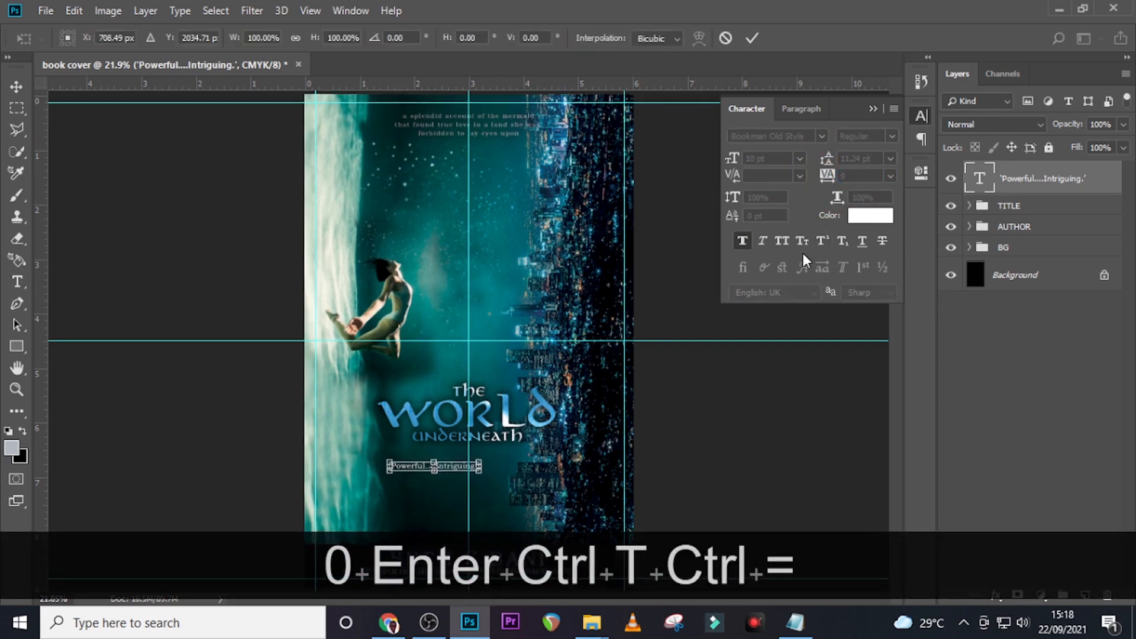
scroll(686, 299, "down", 3)
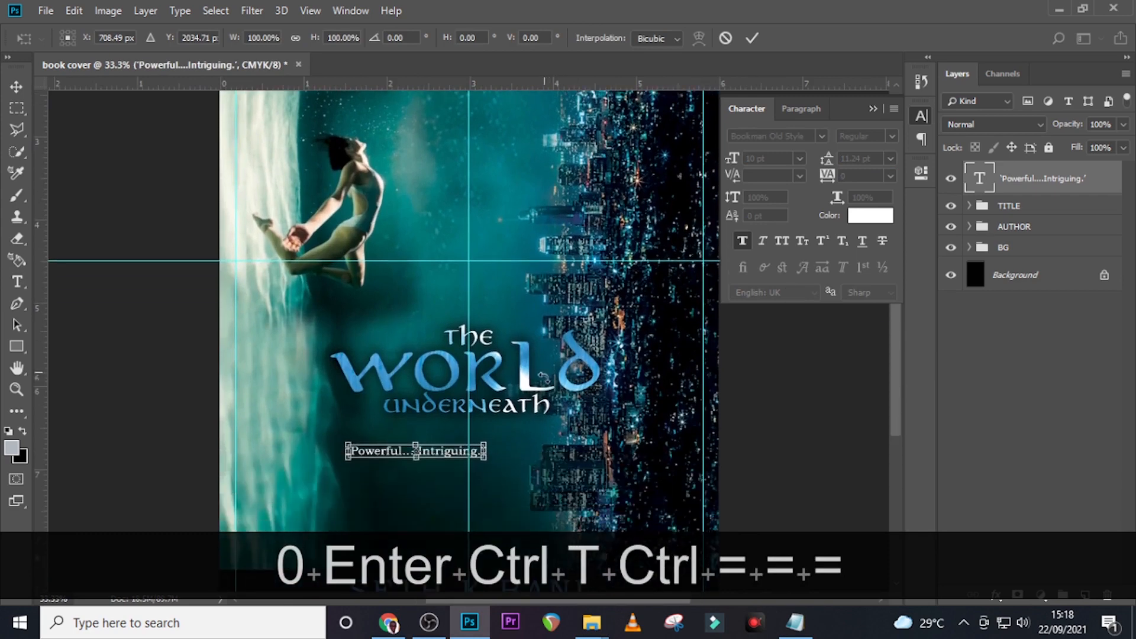
left_click_drag(474, 440, 515, 439)
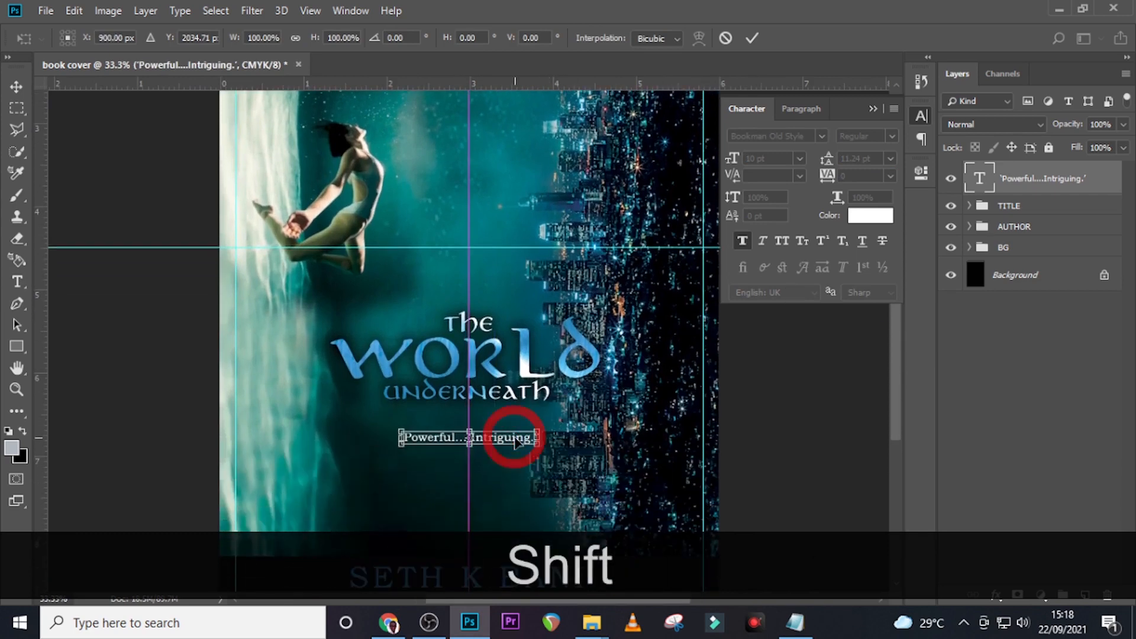
key("ctrl+shift+equal")
scroll(578, 464, "down", 1)
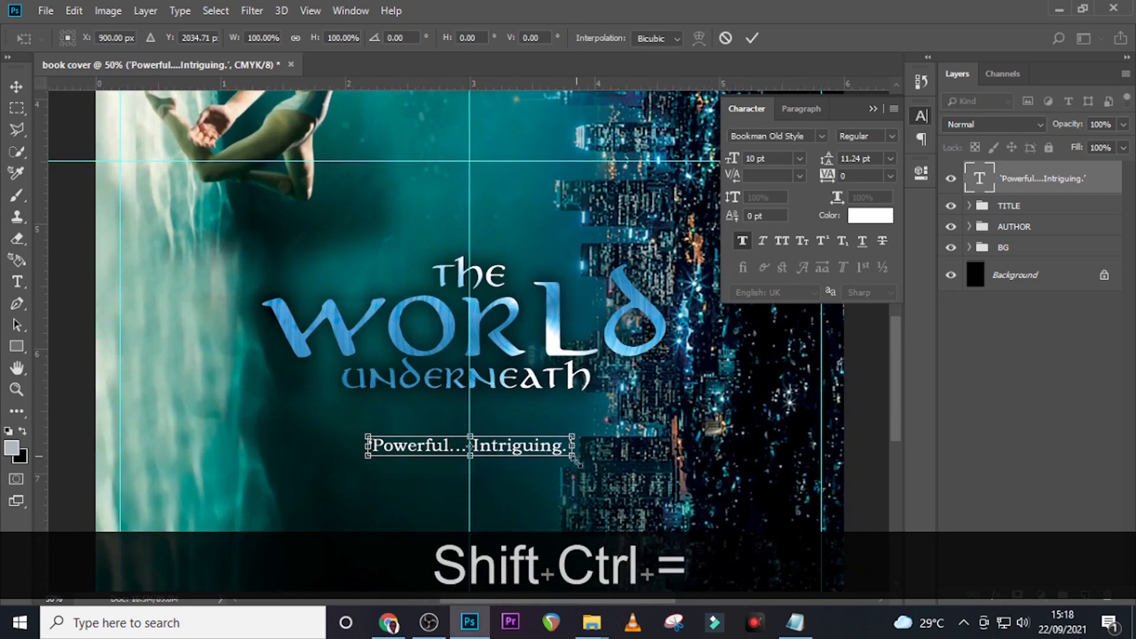
key("Return")
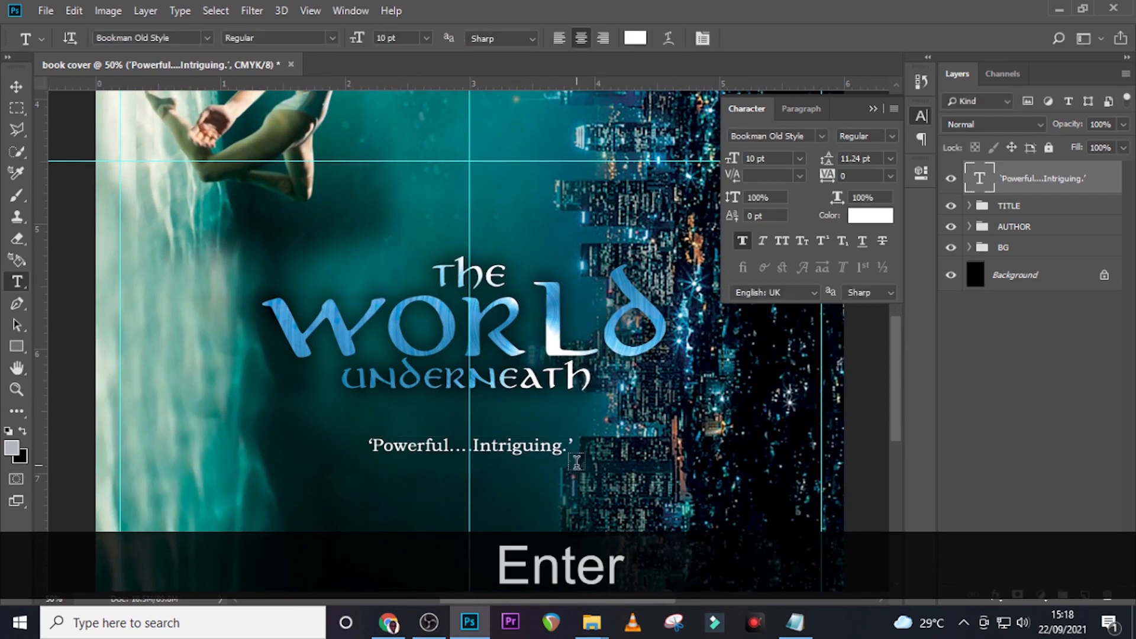
Duplicate the quote layer and nudge the copy down to sit directly beneath the original line
key("ctrl+j")
key("shift+Down")
key("Down")
key("Down")
key("v")
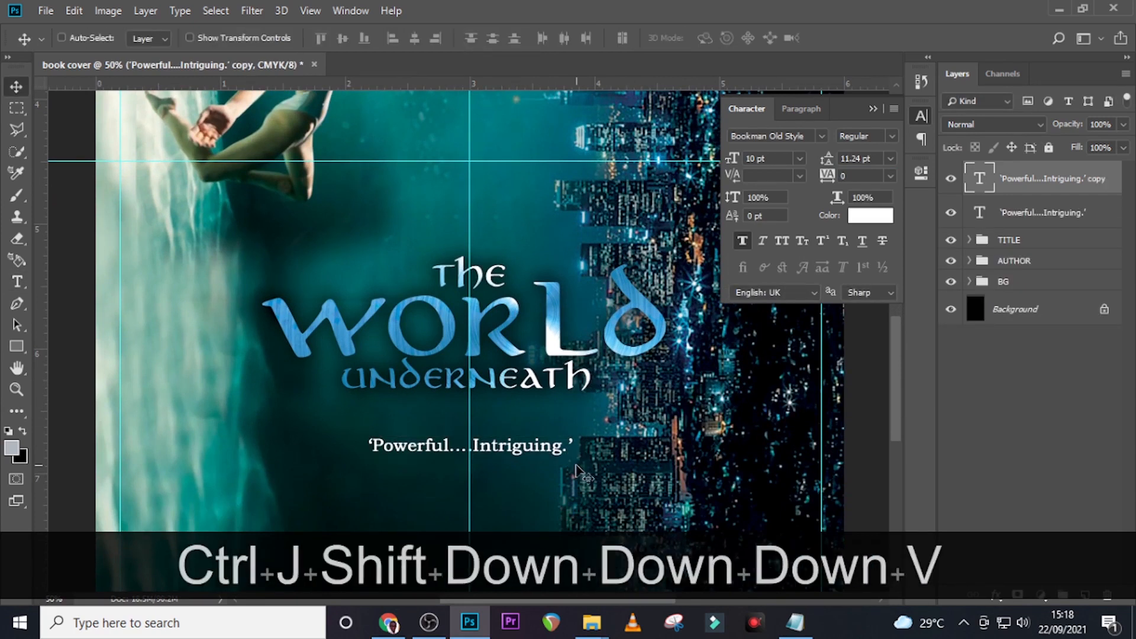
key("backslash")
key("Down")
key("shift+Down")
key("Down")
key("Down")
key("Down")
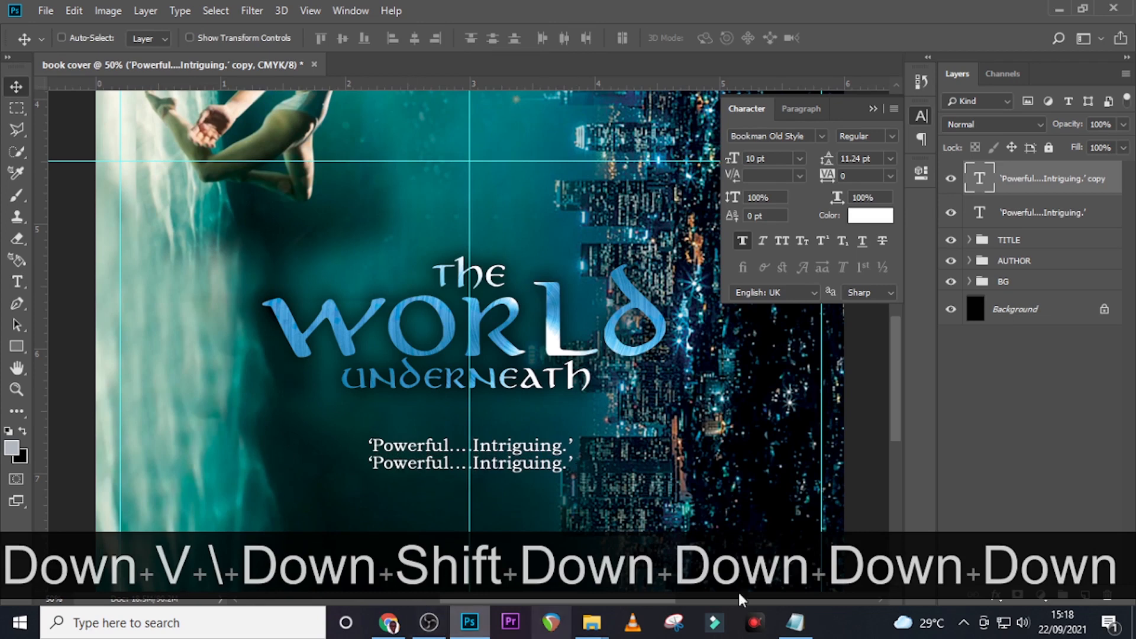
Replace the duplicated line's text with The New York Times (Books Review), copied from the Notepad notes
left_click(794, 623)
left_click_drag(677, 405, 427, 406)
key("ctrl+c")
left_click(982, 178)
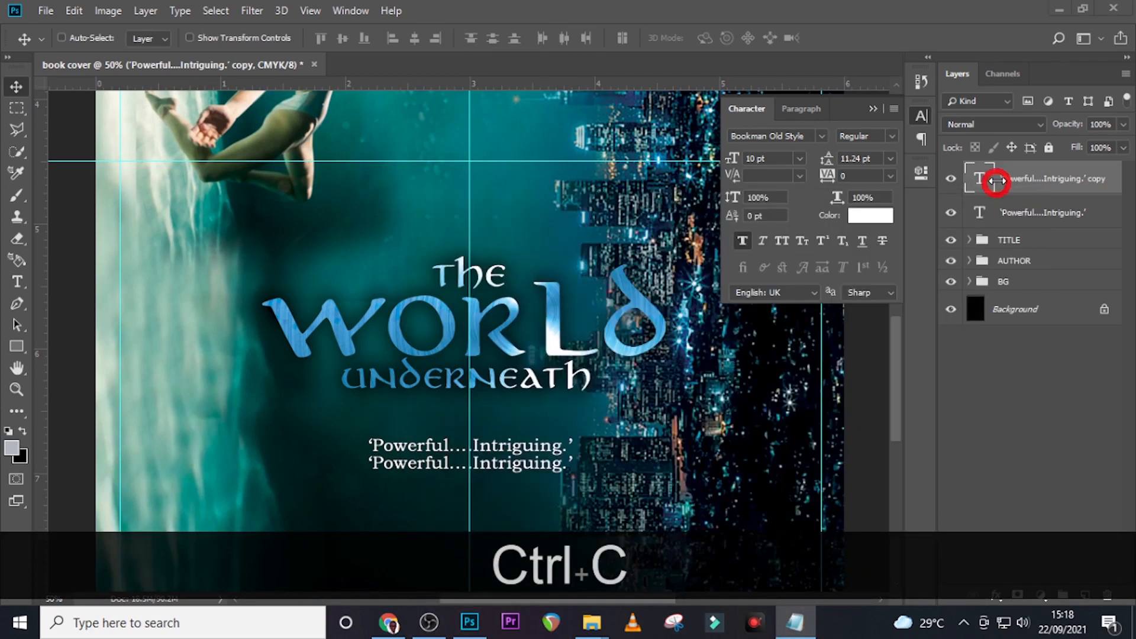
double_click(982, 178)
key("ctrl+v")
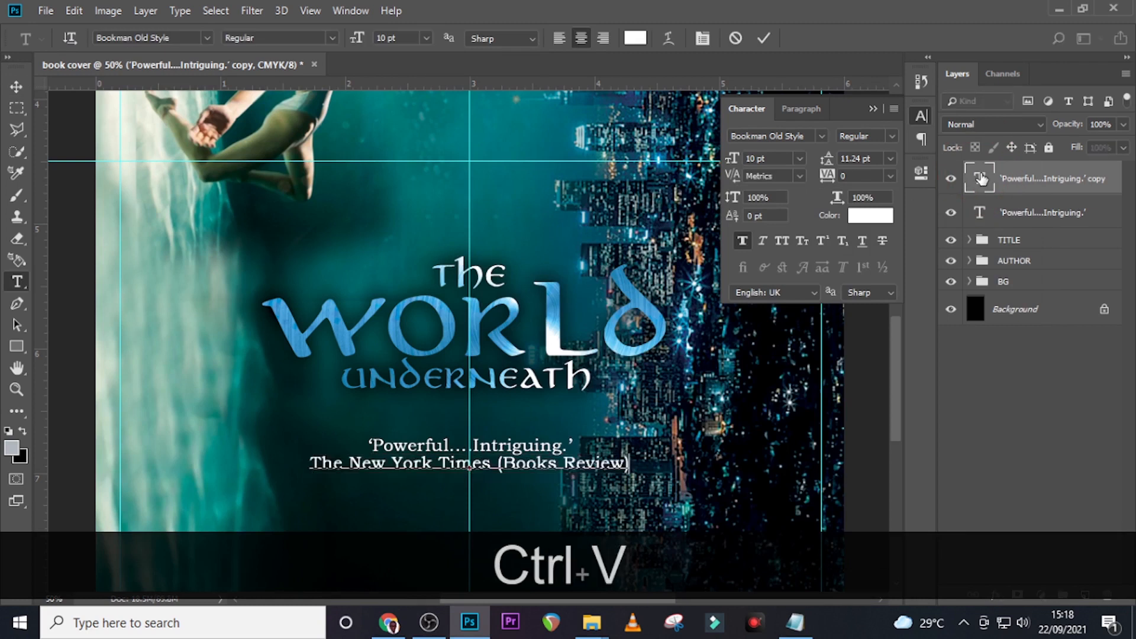
key("ctrl+Return")
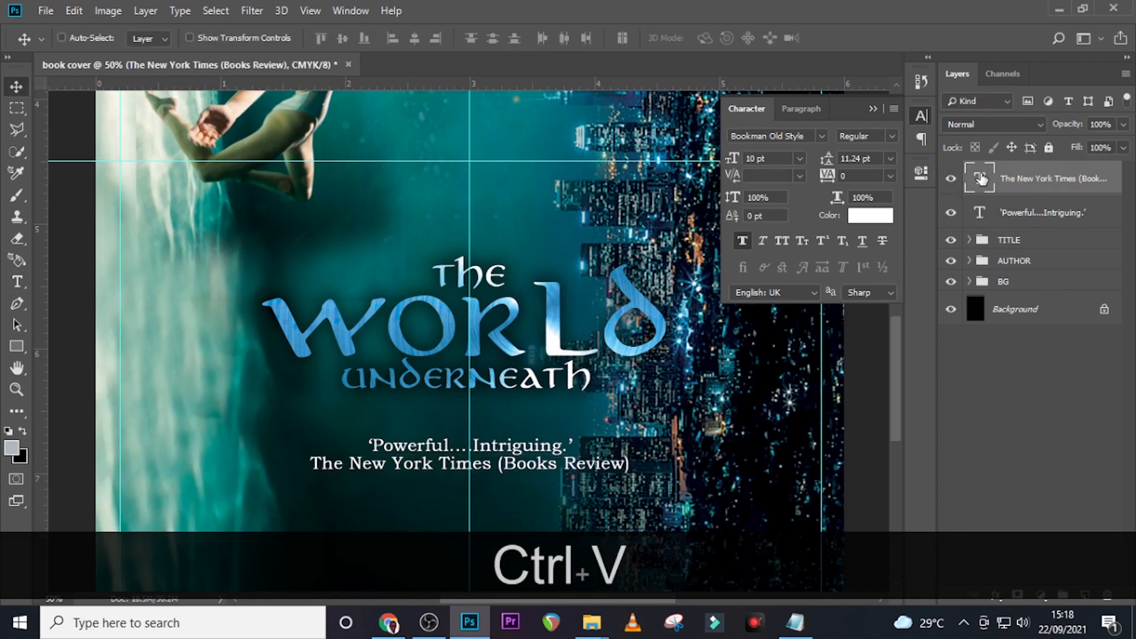
Switch the New York Times line from Faux Bold to Faux Italic, set it to 7.8 pt and nudge it up slightly
left_click(744, 242)
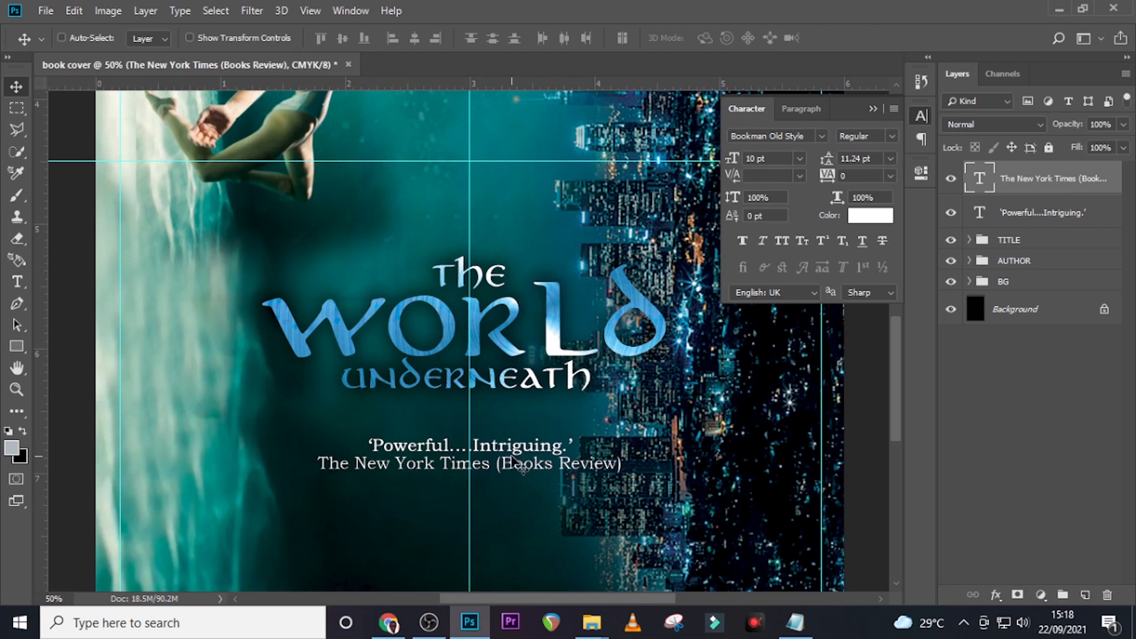
left_click(764, 243)
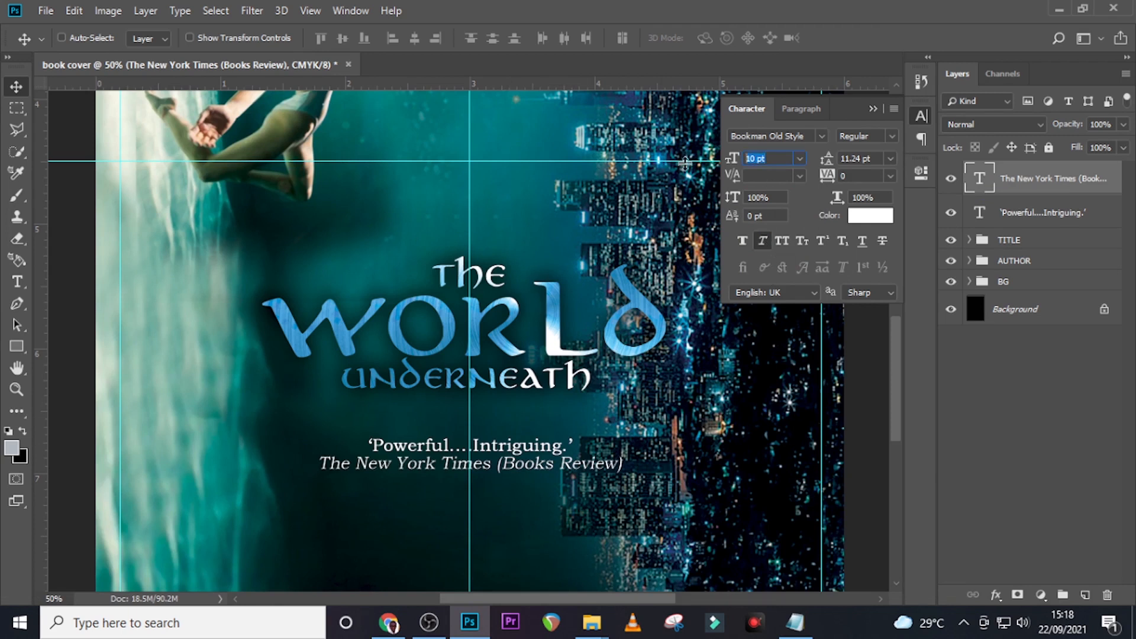
type("7.8")
key("Return")
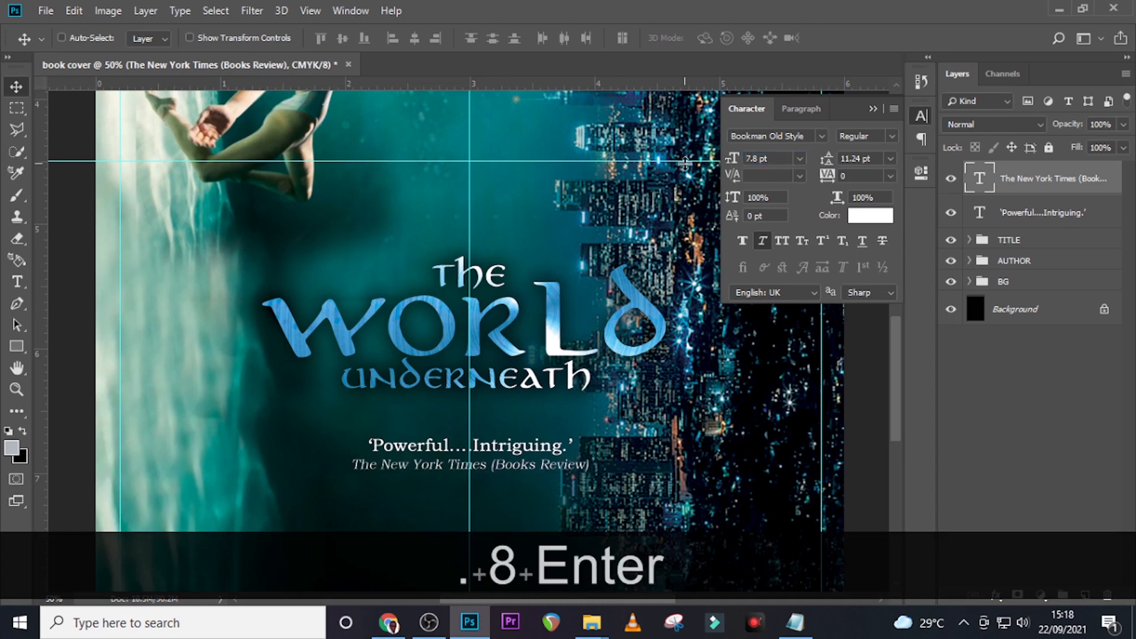
key("Up")
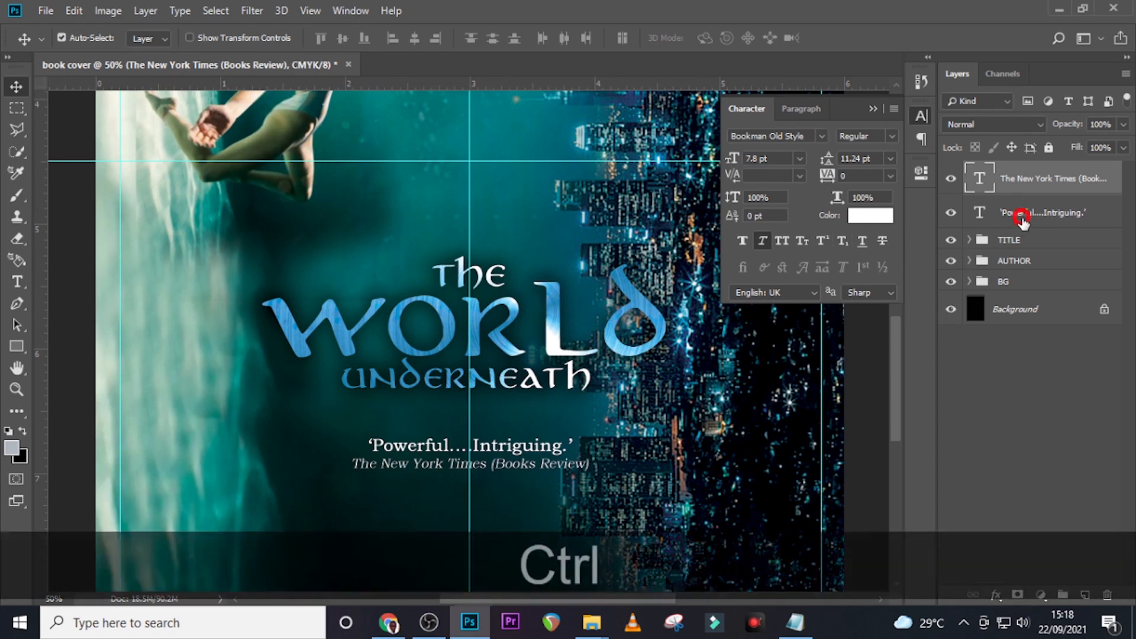
Duplicate the quote and its New York Times source line together and move the copies straight down below the originals
left_click(1035, 214, "ctrl")
key("ctrl+j")
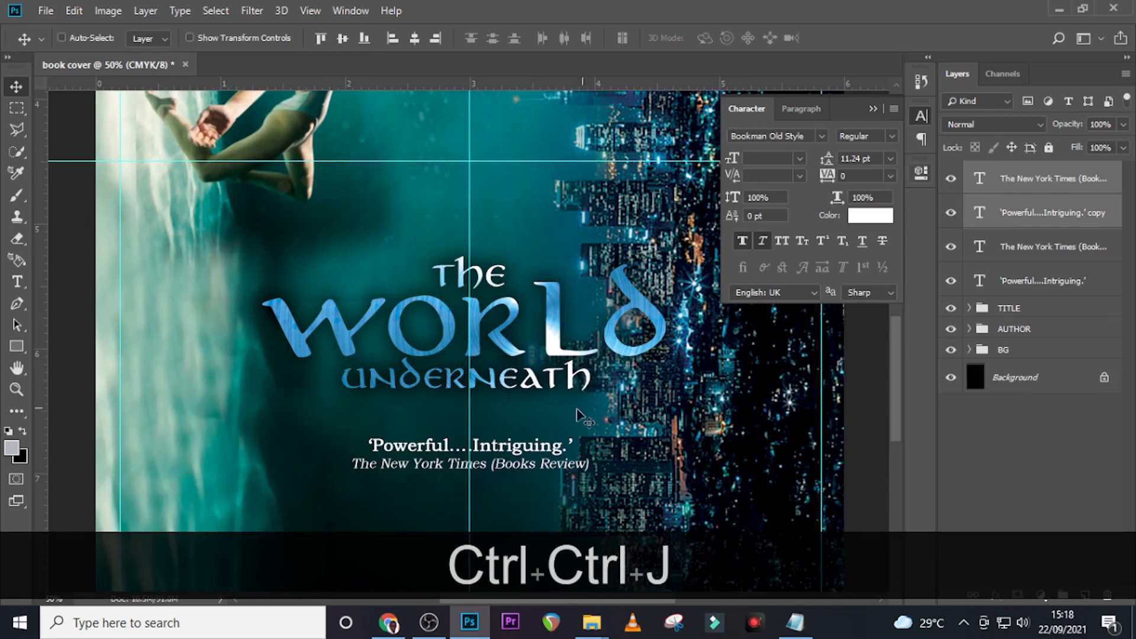
left_click_drag(577, 409, 576, 491)
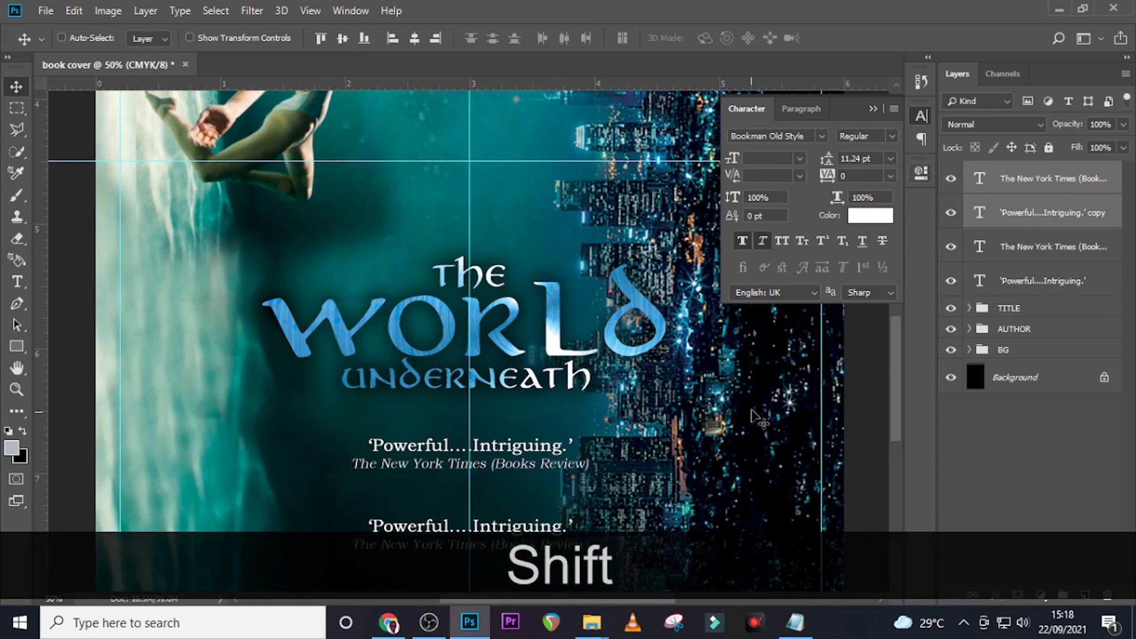
scroll(755, 435, "down", 3)
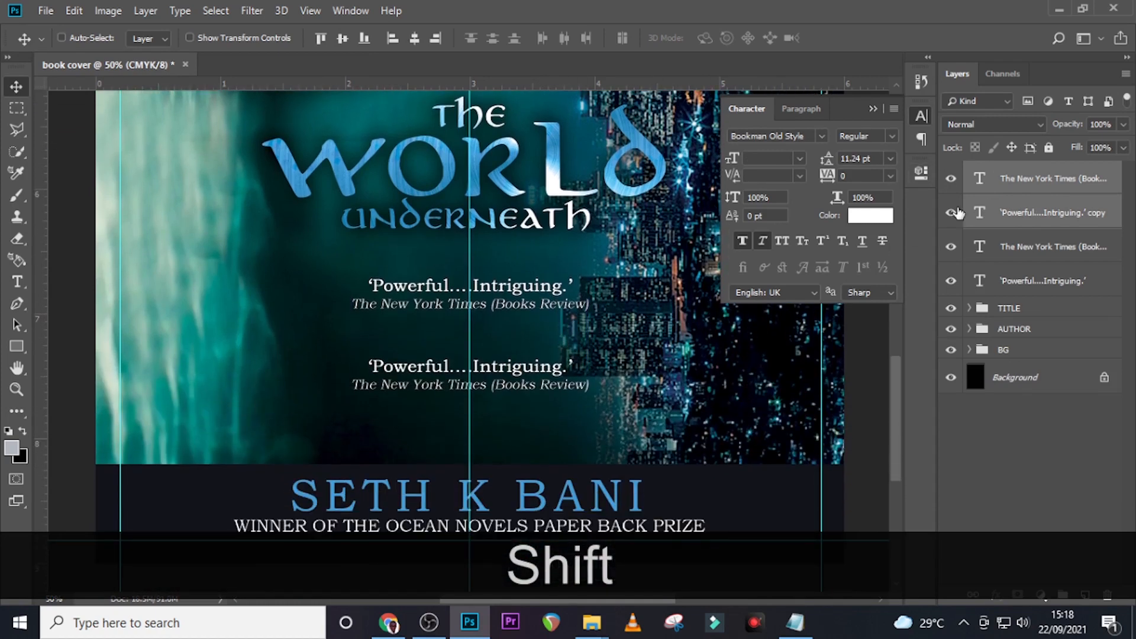
Replace the lower quote's text with ‘An inspiring Picture of societal reaction to individaul differences, copied from the Notepad notes
left_click(794, 623)
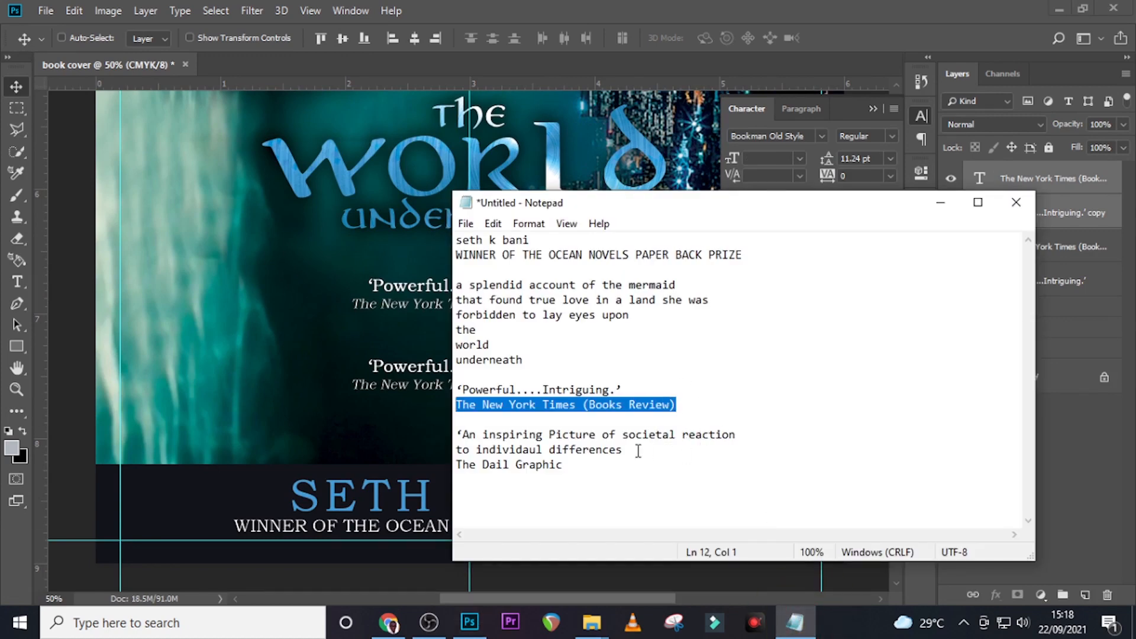
left_click_drag(638, 450, 455, 435)
key("ctrl+c")
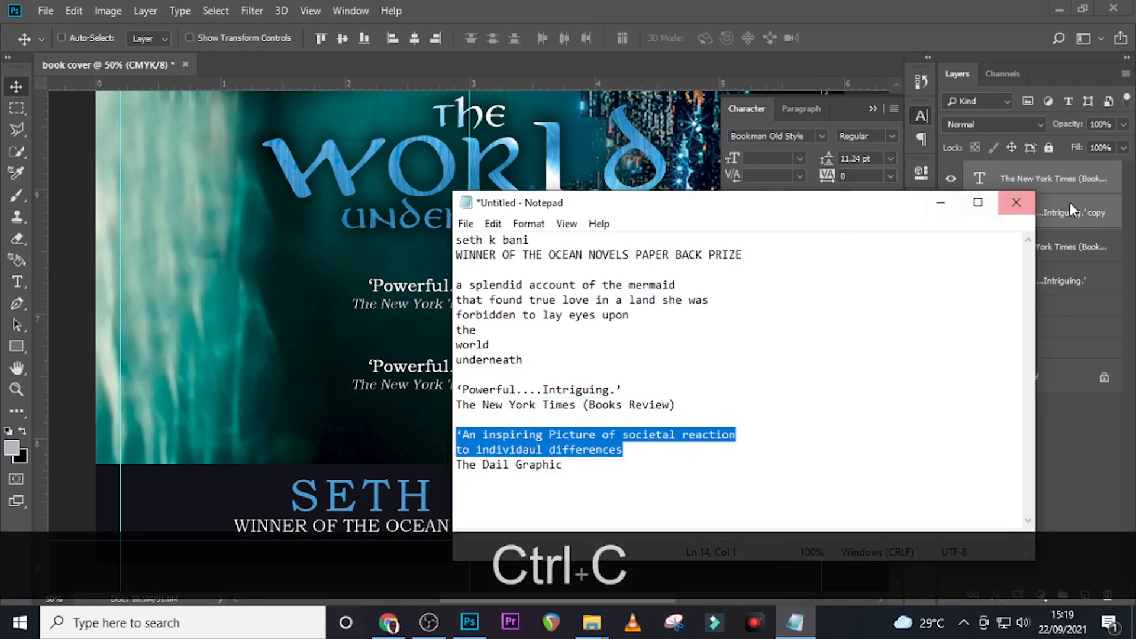
left_click(1095, 216)
double_click(984, 211)
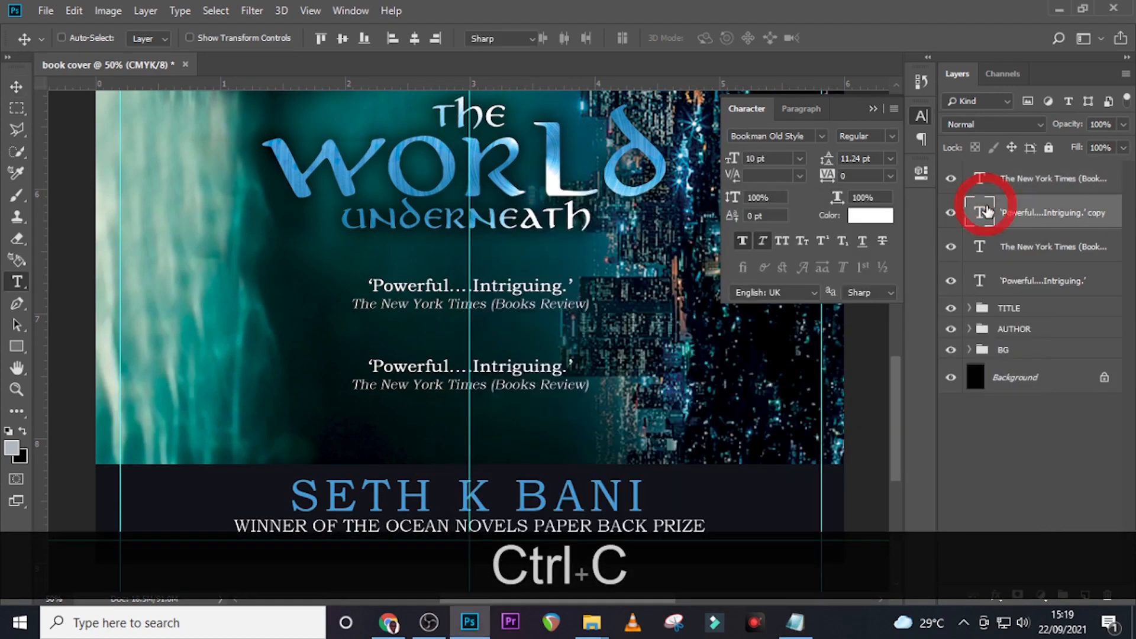
key("ctrl+v")
key("ctrl+Return")
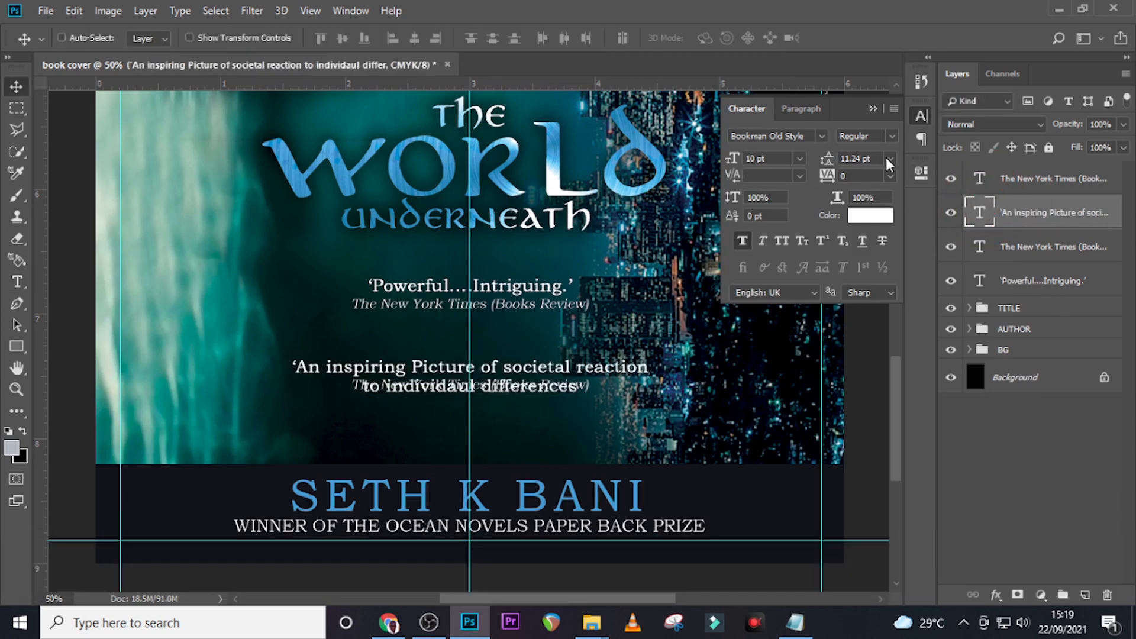
Set the leading of the two-line ‘An inspiring Picture quote to 10 pt
left_click(877, 158)
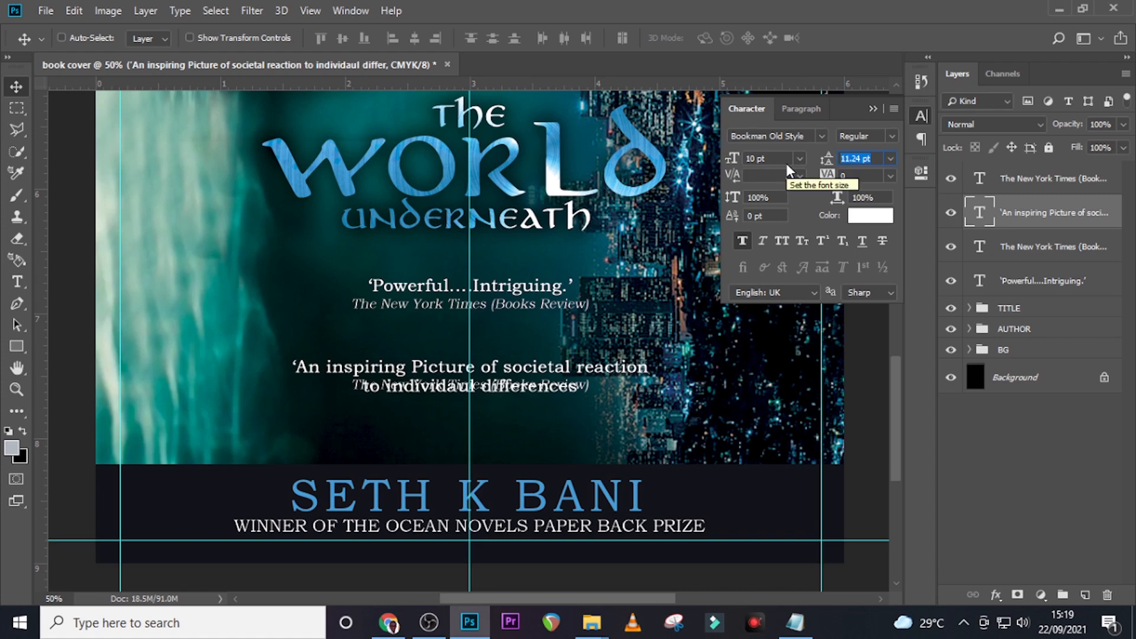
type("10")
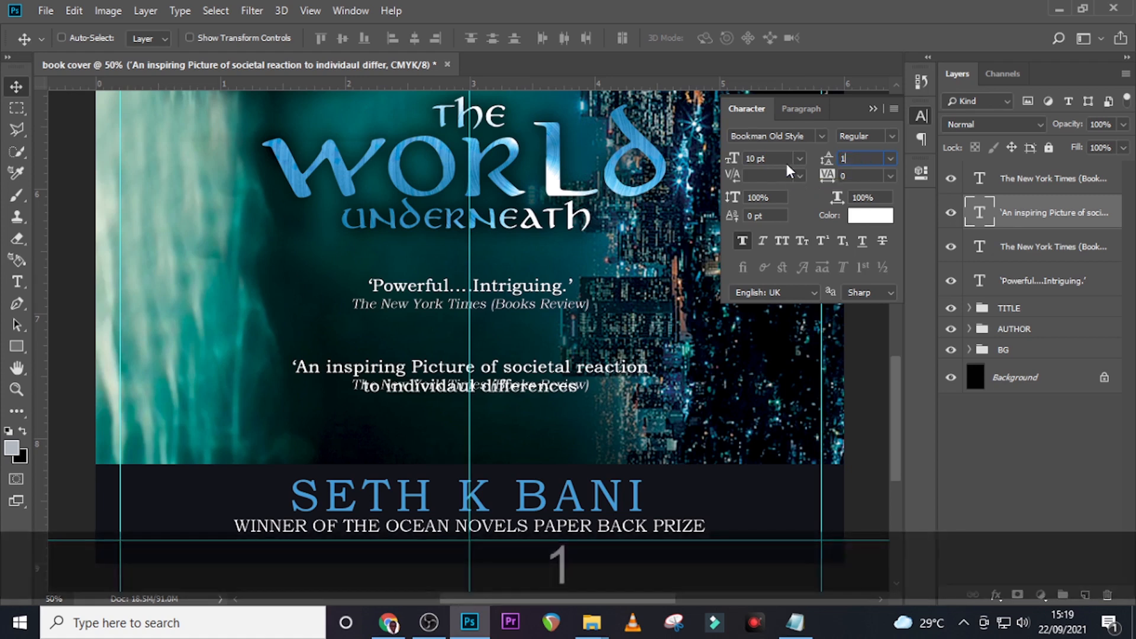
key("Return")
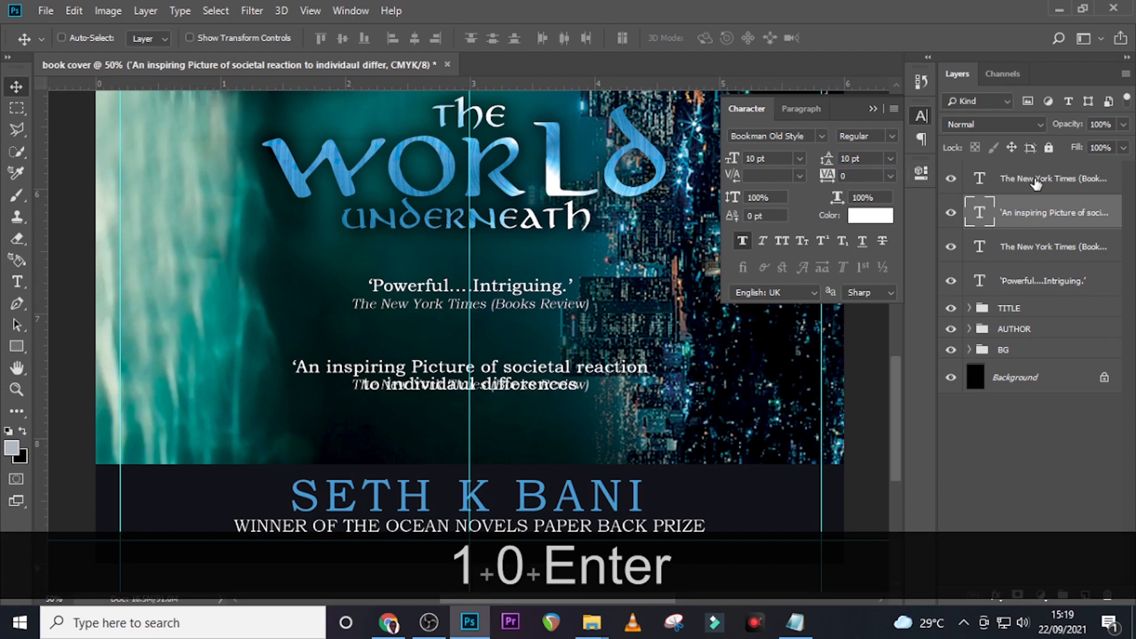
Move the lower New York Times source line straight down until it clears the second line of the quote above it
left_click(1035, 185)
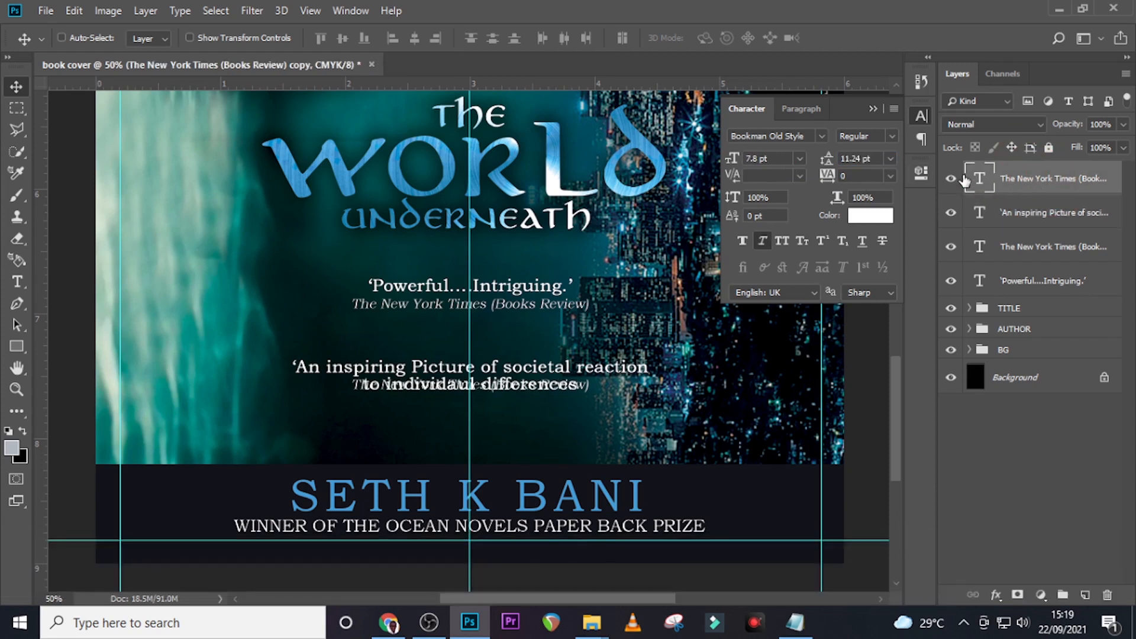
key("shift+Down")
key("shift+Down")
key("shift+Down")
key("shift+Down")
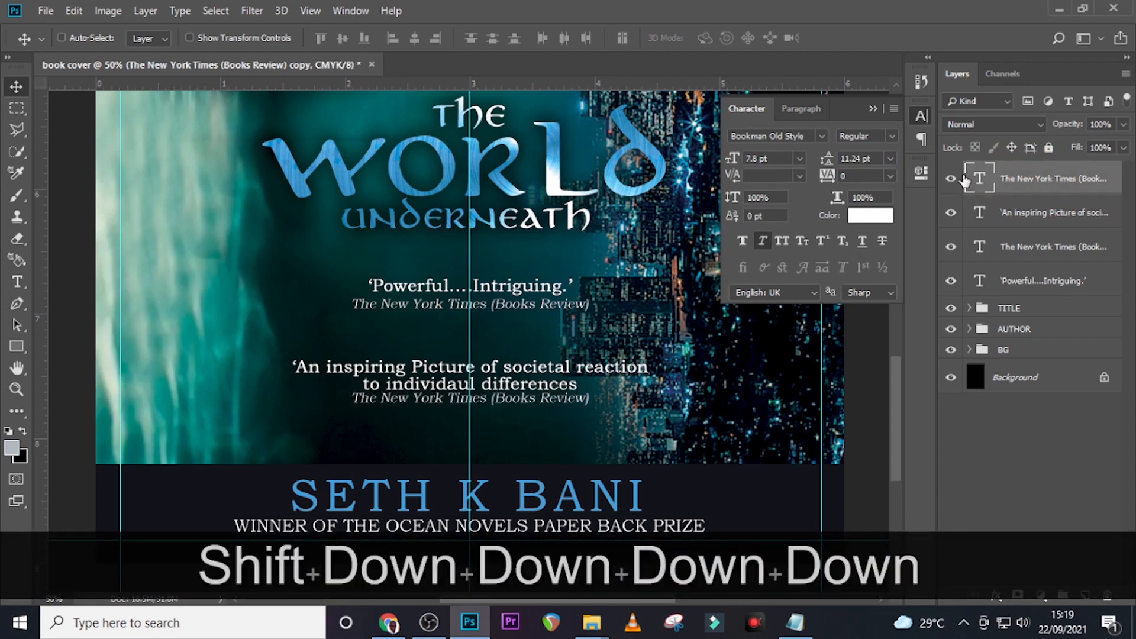
key("shift+Down")
key("shift+Down")
key("shift+Down")
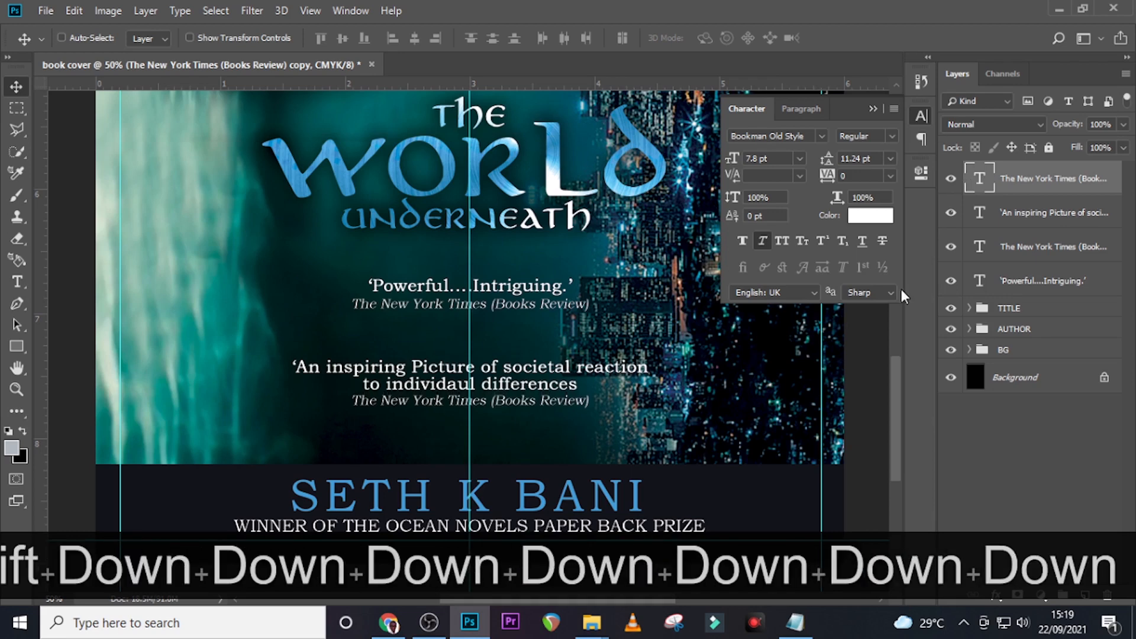
Replace the lower source line's text with The Dail Graphic, copied from the Notepad notes
left_click(794, 622)
left_click_drag(563, 464, 456, 464)
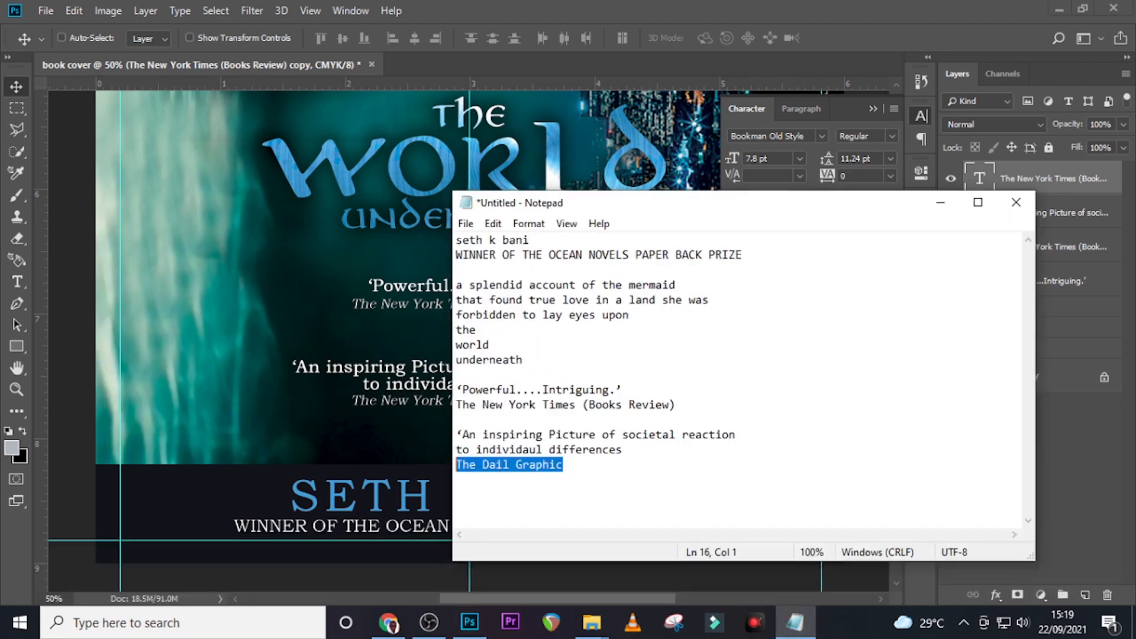
key("ctrl+c")
left_click(1029, 165)
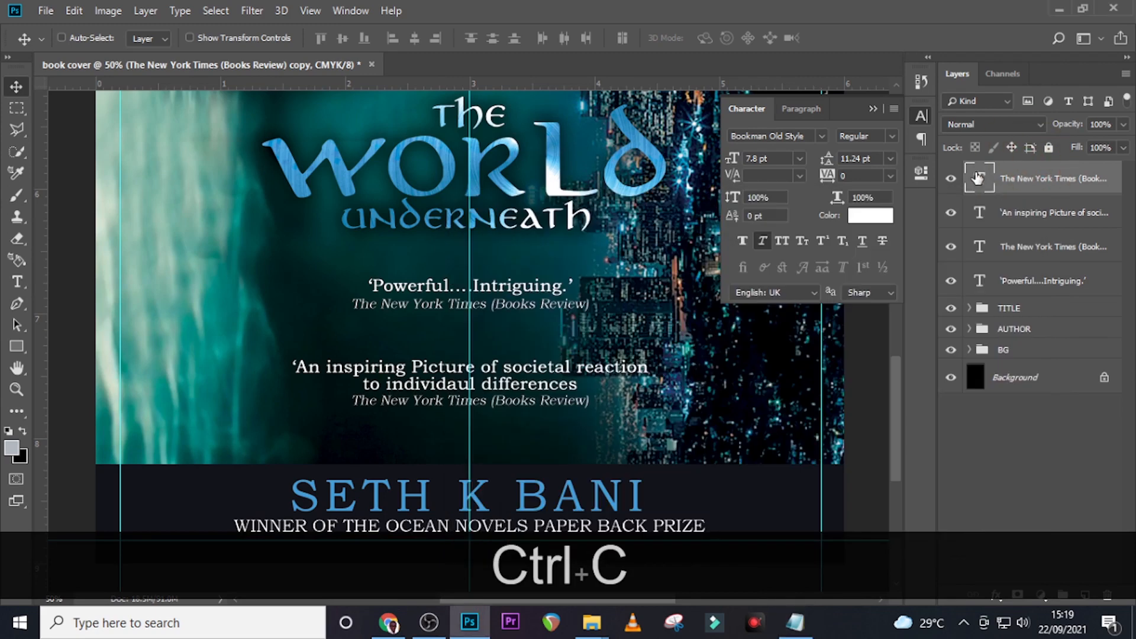
double_click(978, 177)
key("ctrl+v")
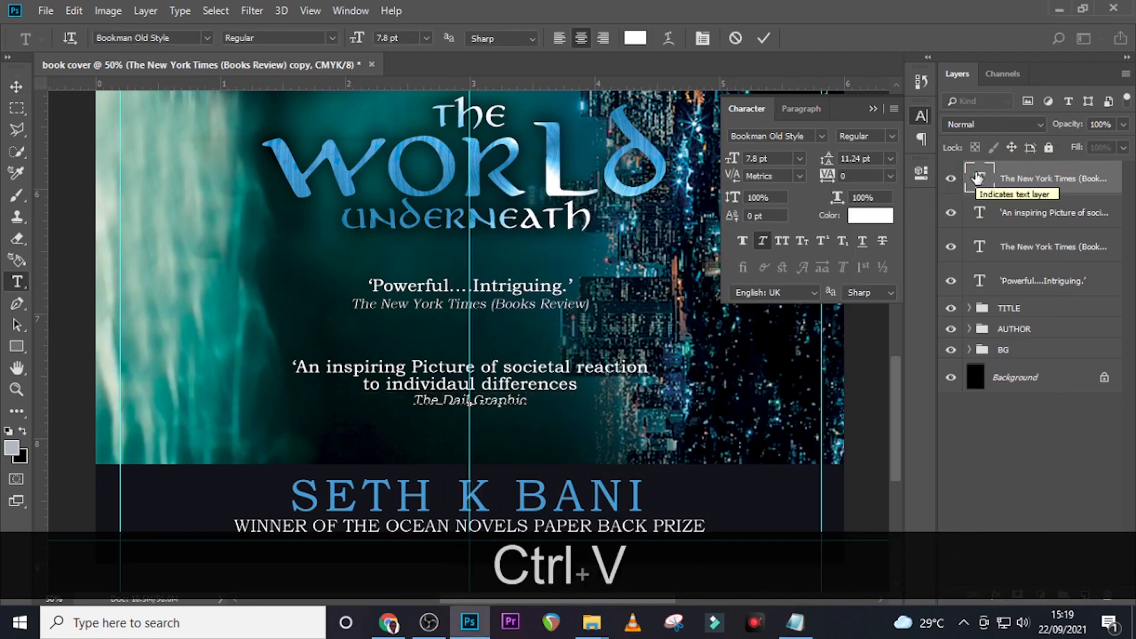
left_click(977, 177)
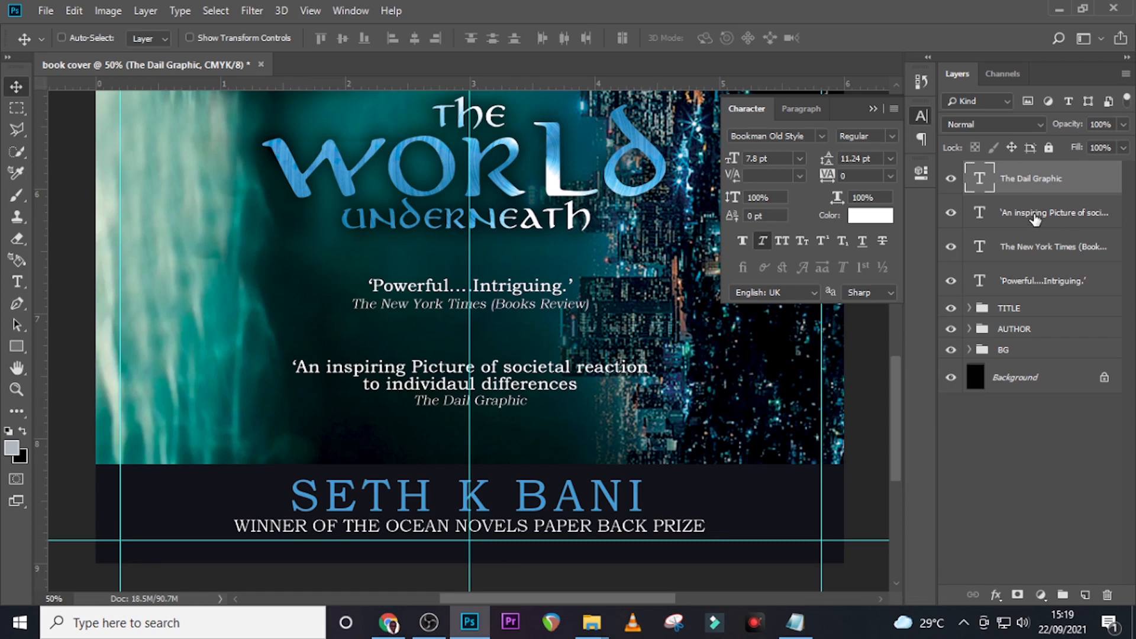
Move both review quotes and their source lines together straight down, closer to the author band
left_click(1013, 285)
left_click(1019, 247, "ctrl")
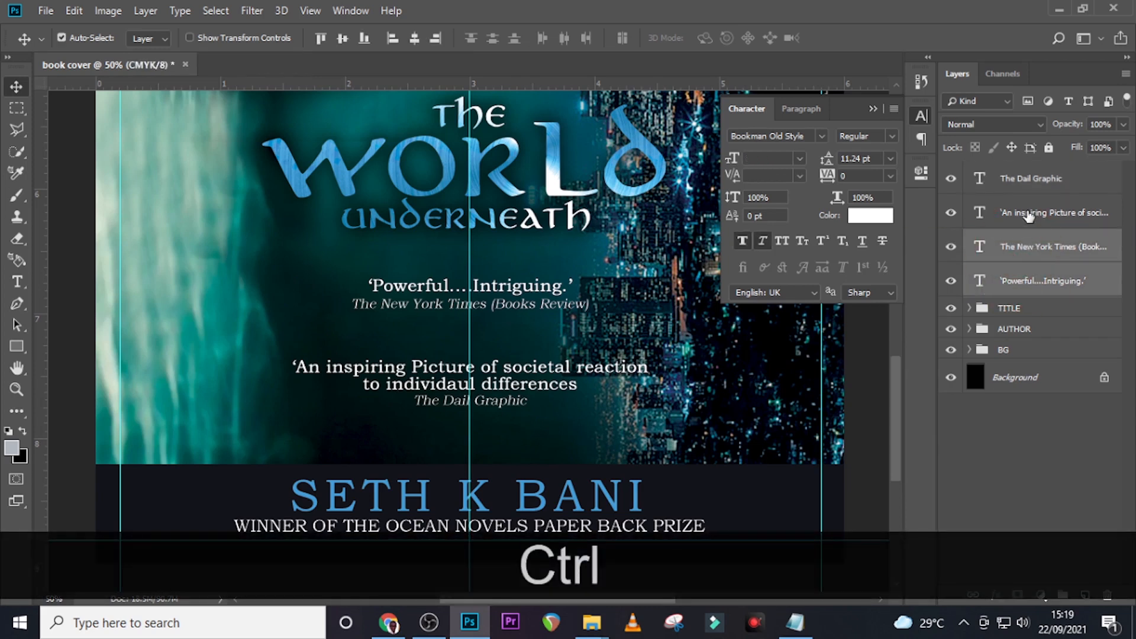
left_click(1028, 216, "ctrl")
left_click(1020, 183, "ctrl")
key("ctrl+shift+Down")
key("ctrl+shift+Down")
key("ctrl+shift+Down")
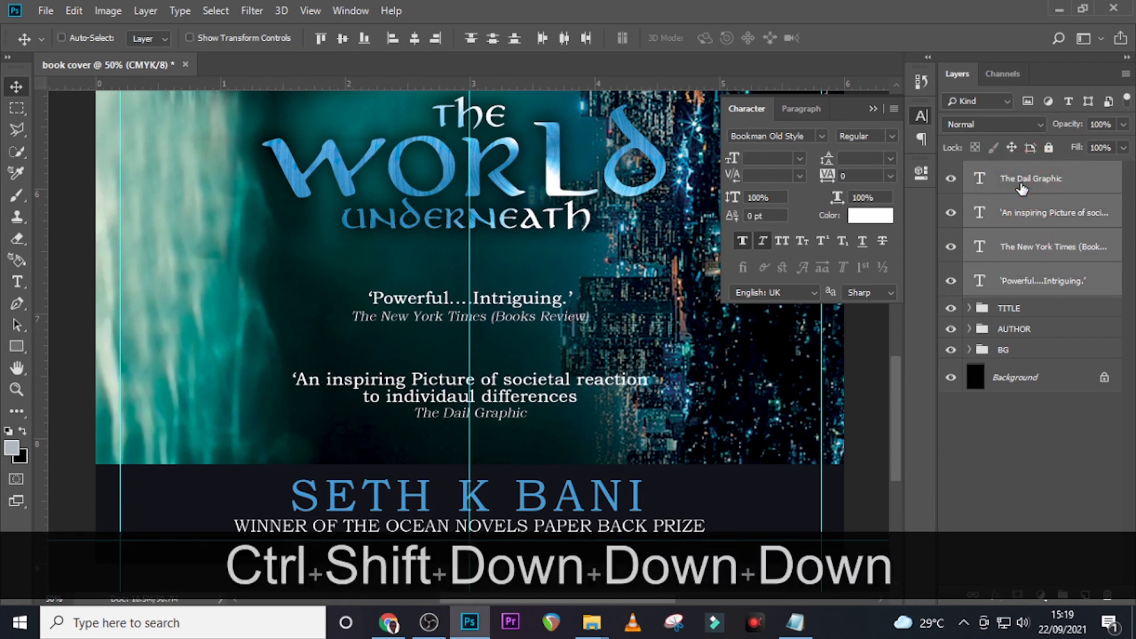
key("ctrl+shift+Down")
key("ctrl+shift+Down")
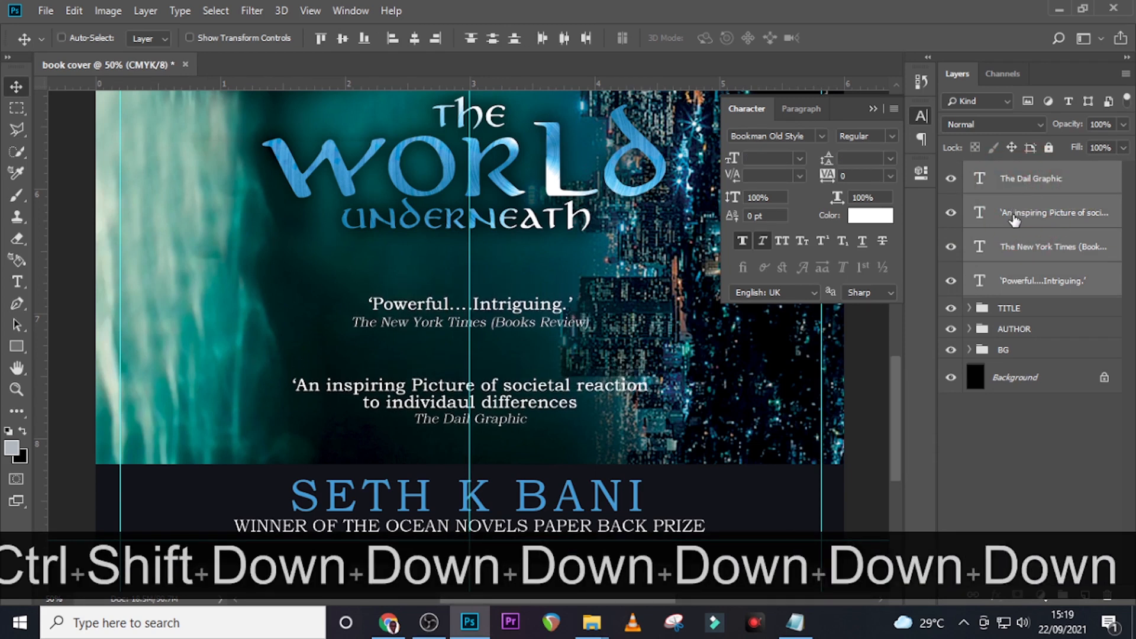
Move the ‘Powerful....Intriguing.’ quote and its New York Times source line down toward the lower quote, then nudge them slightly back up
left_click(1014, 217)
left_click(1019, 282)
left_click(1012, 246, "ctrl")
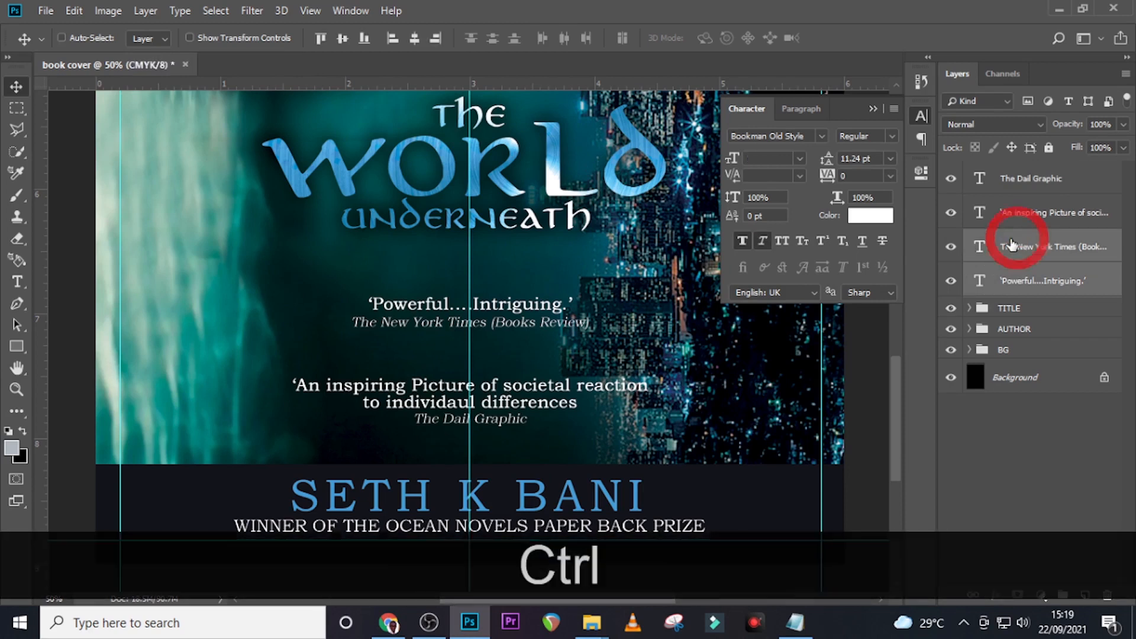
key("ctrl+shift+Down")
key("ctrl+shift+Down")
key("ctrl+shift+Down")
key("ctrl+shift+Down")
key("ctrl+shift+Down")
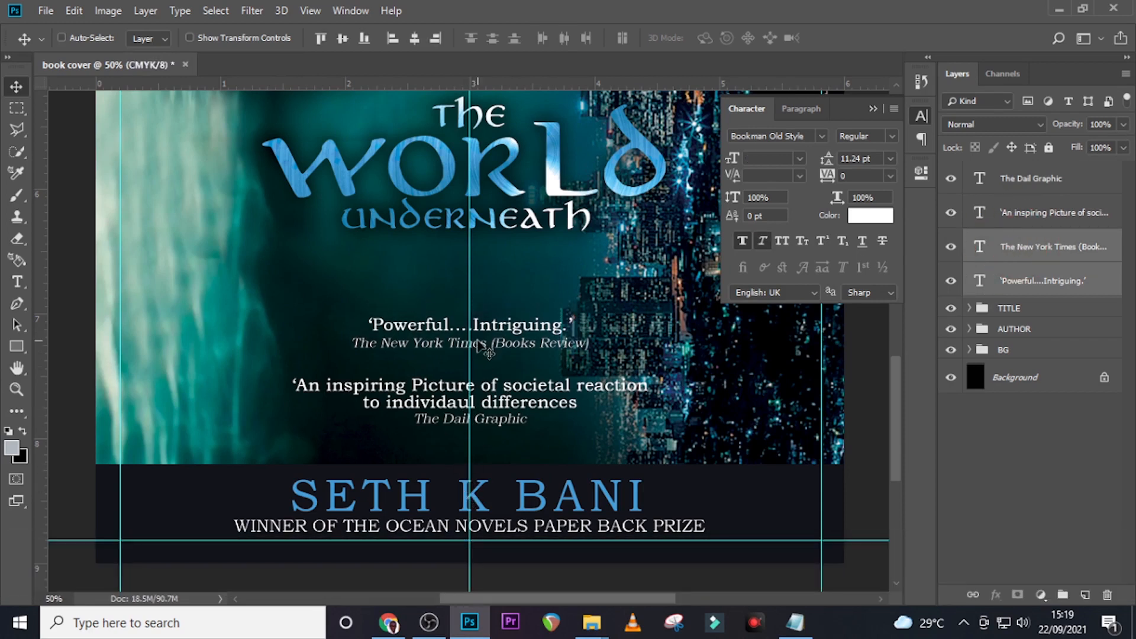
key("Up")
key("Up")
key("Up")
key("Up")
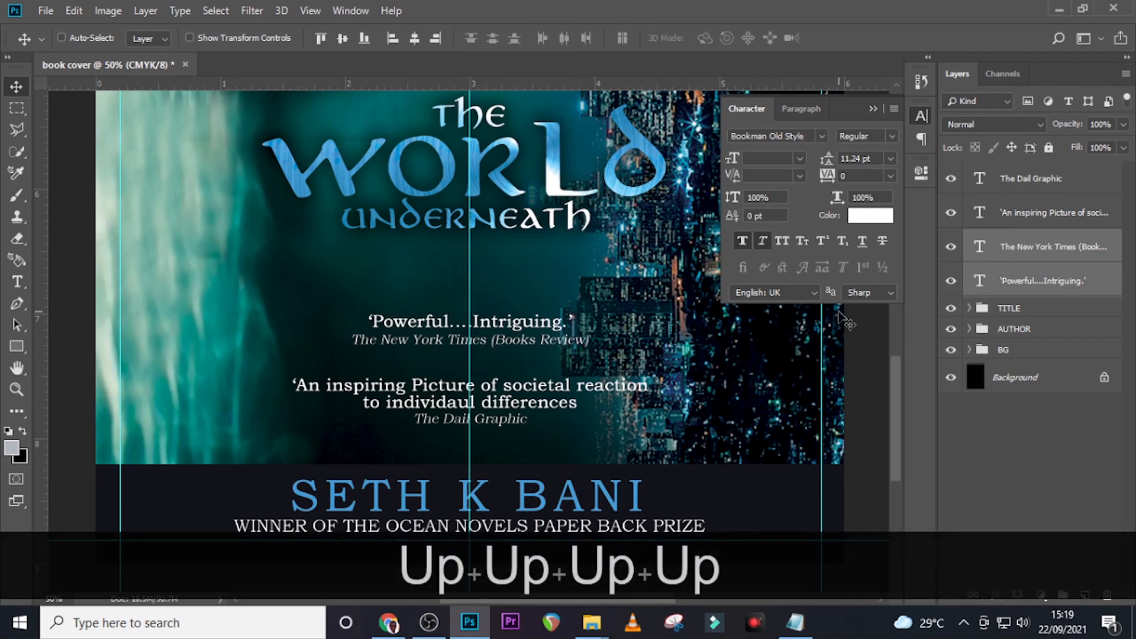
Move the whole TITLE group straight down, closer to the review quotes
left_click(1018, 308)
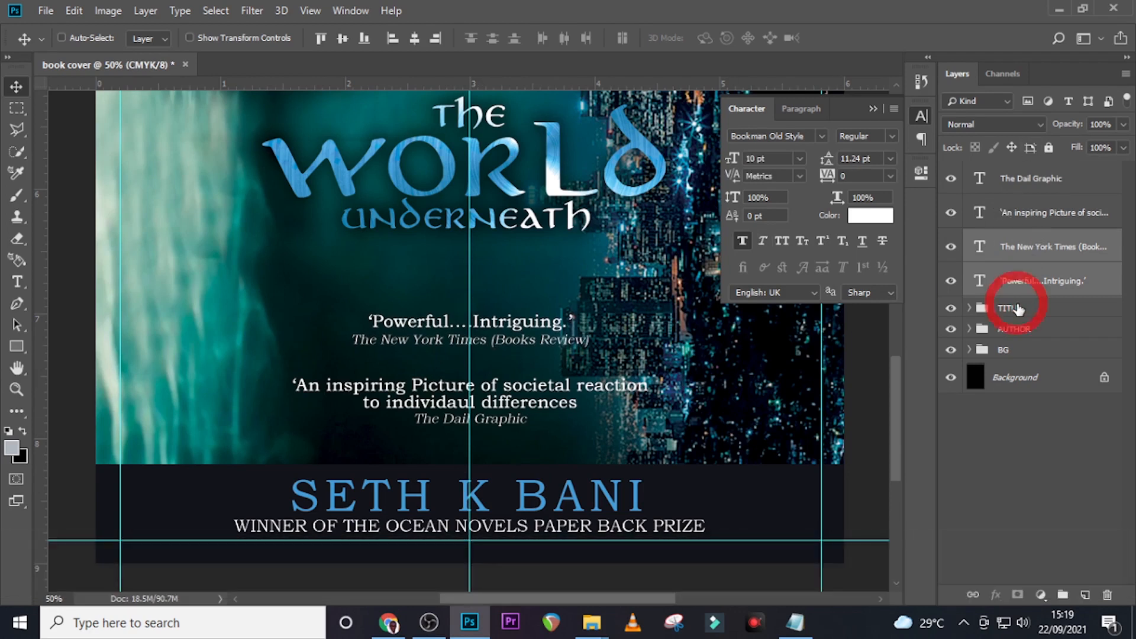
left_click(969, 309)
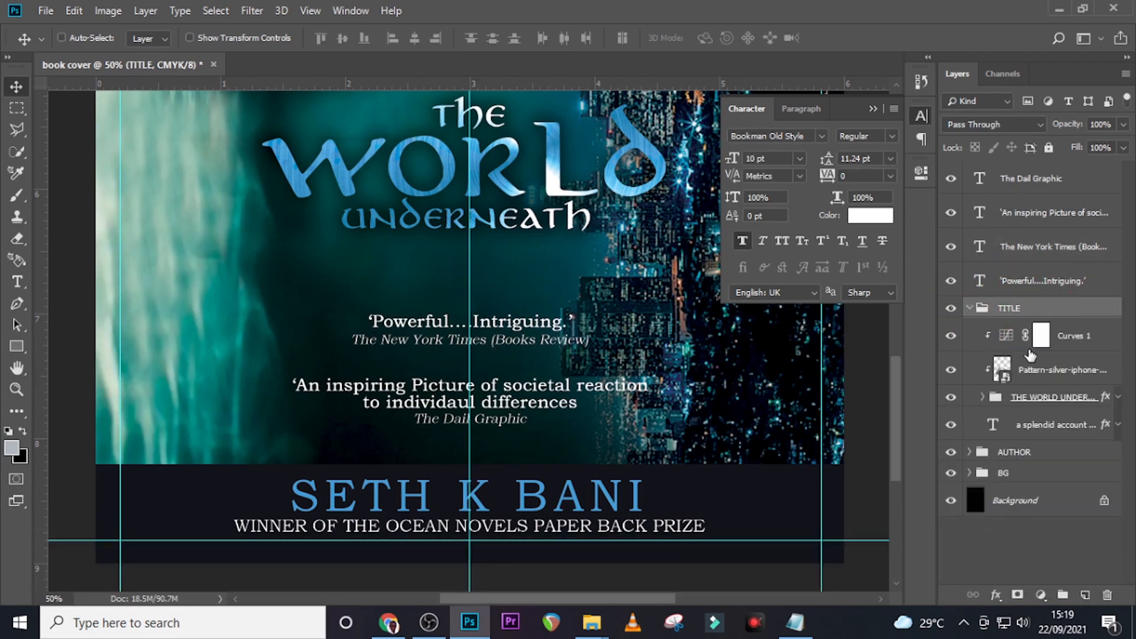
key("shift+Down")
key("shift+Down")
key("shift+Down")
key("shift+Down")
key("shift+Down")
key("shift+Down")
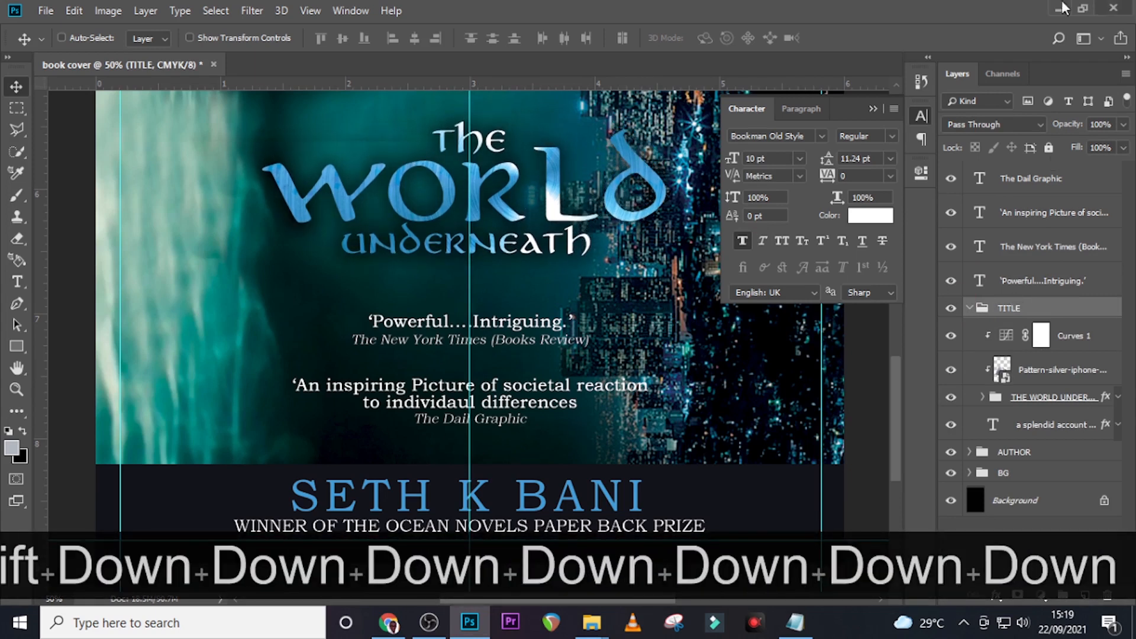
Move the ‘a splendid account of the mermaid’ tagline up toward the cover's top guide and collapse the character settings
key("ctrl+0")
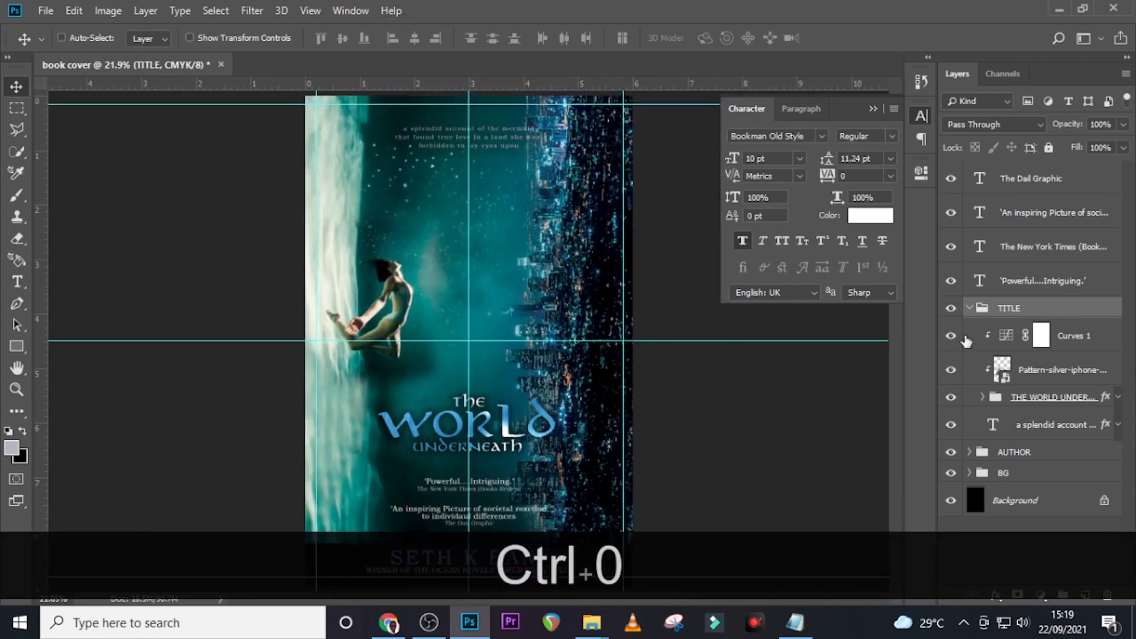
left_click(1022, 425)
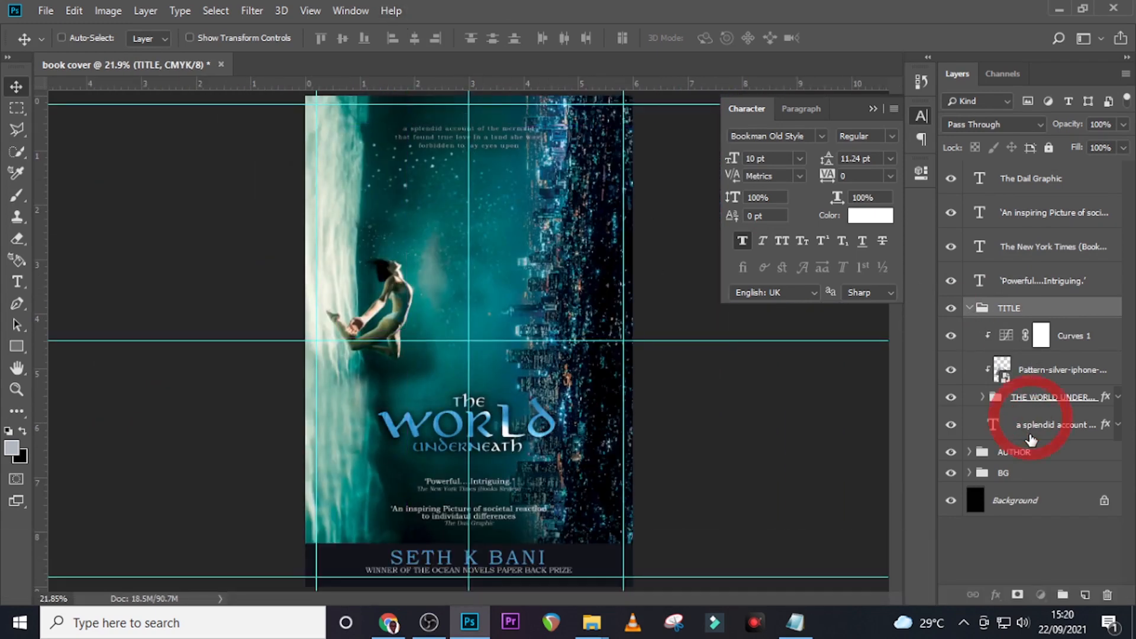
key("shift+Up")
key("shift+Up")
key("shift+Up")
key("shift+Up")
key("shift+Up")
key("shift+Up")
key("shift+Up")
key("shift+Up")
key("shift+Up")
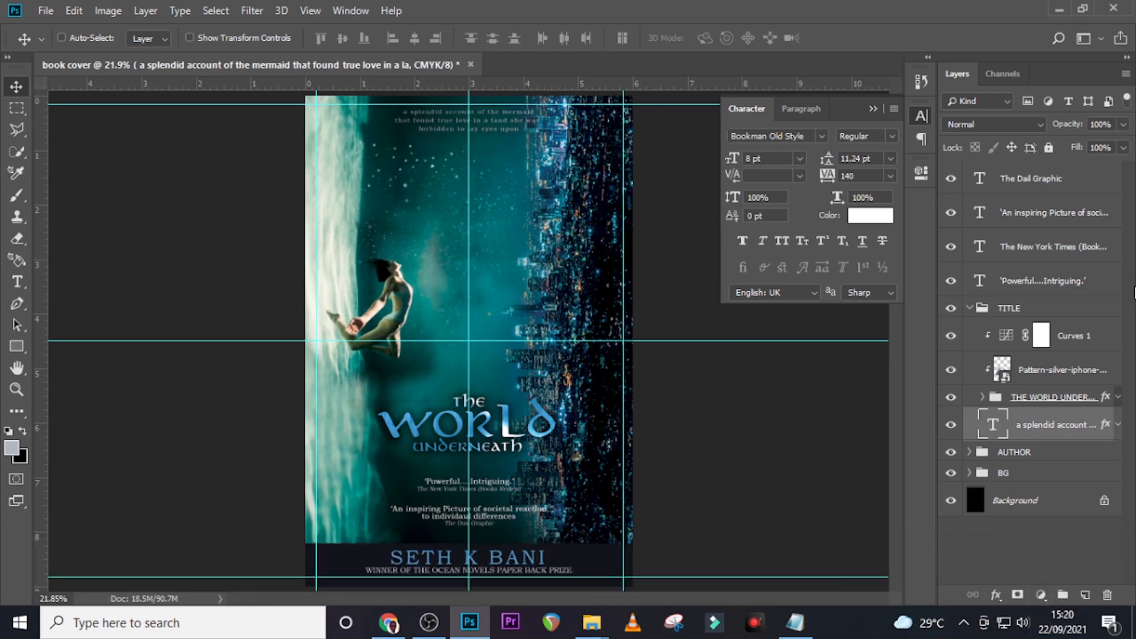
left_click(873, 109)
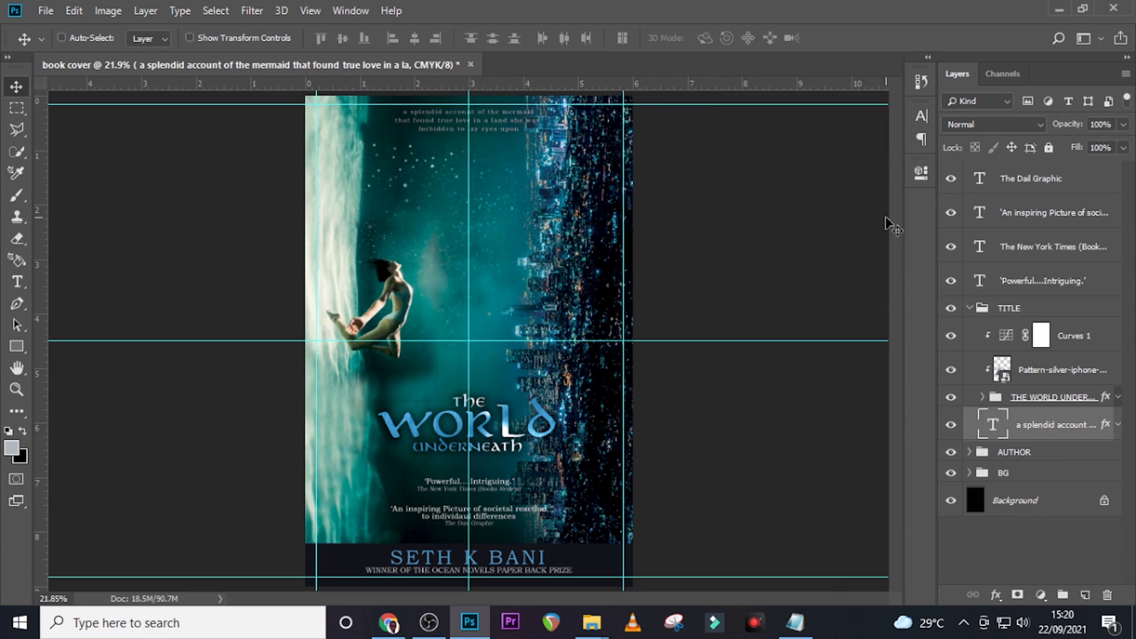